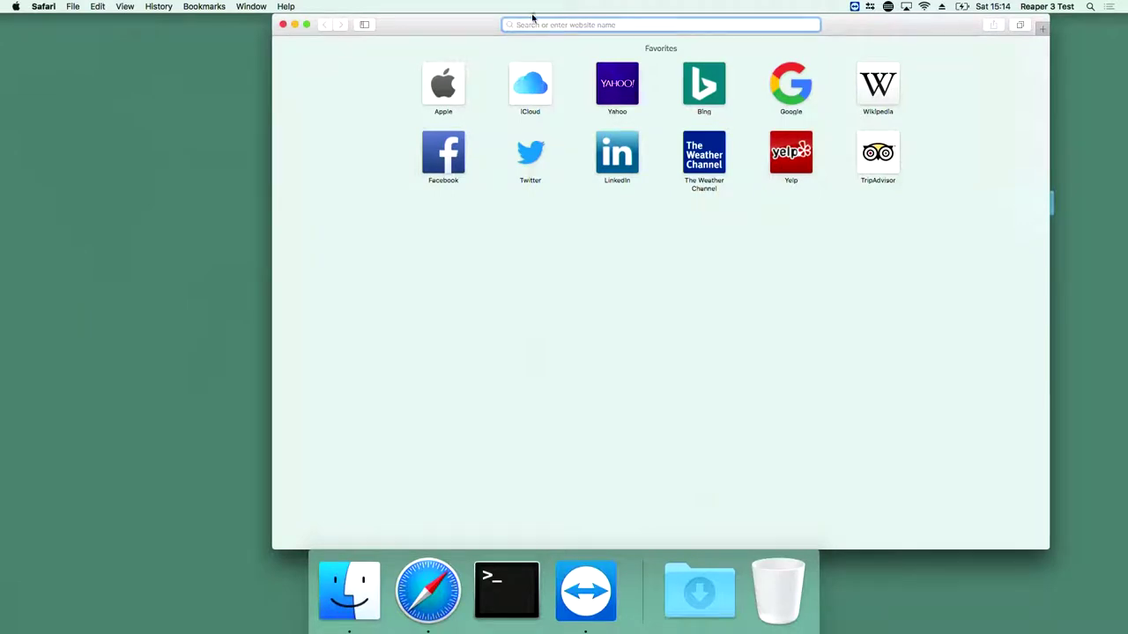
Open the website ultraschall.fm and enlarge the browser window to fill most of the desktop
left_click_drag(489, 32, 412, 90)
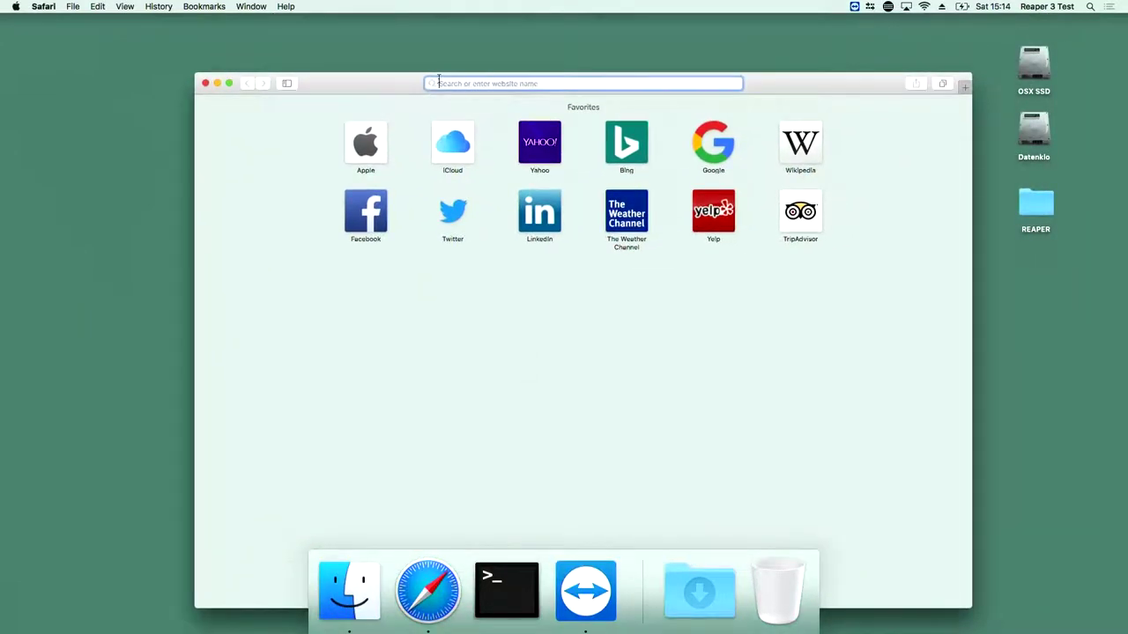
type("ultra")
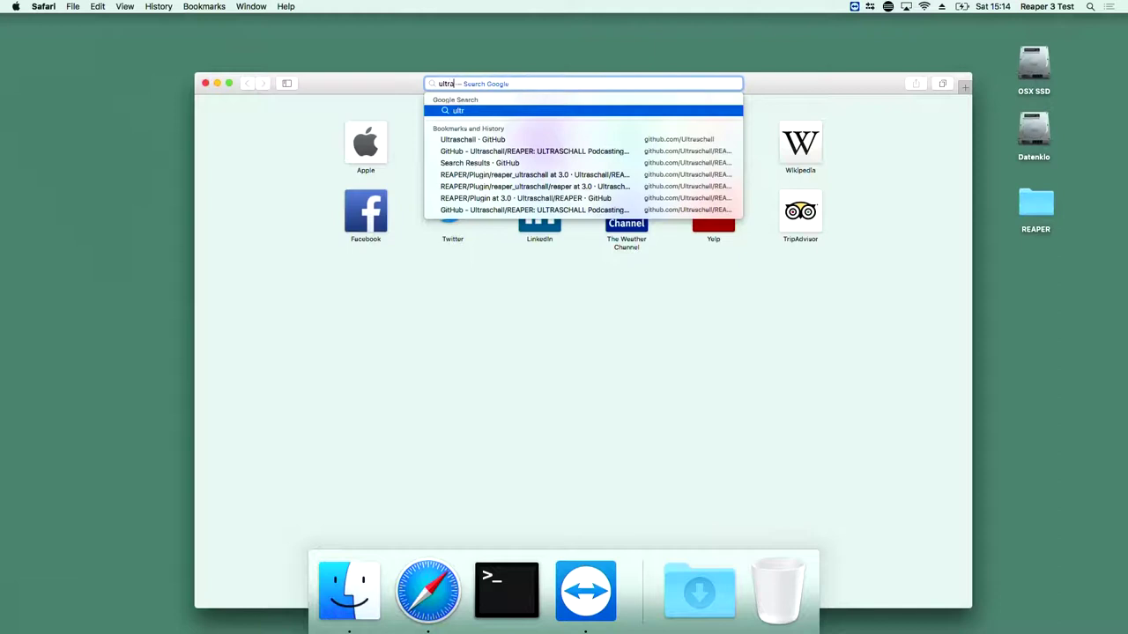
type("schall.fm")
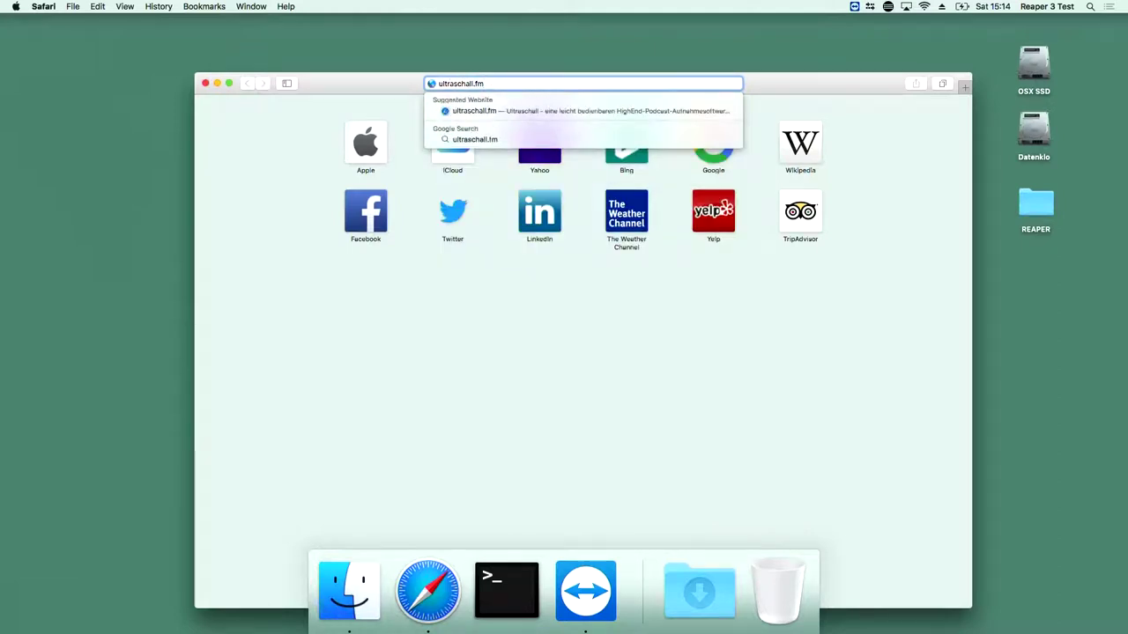
key("Return")
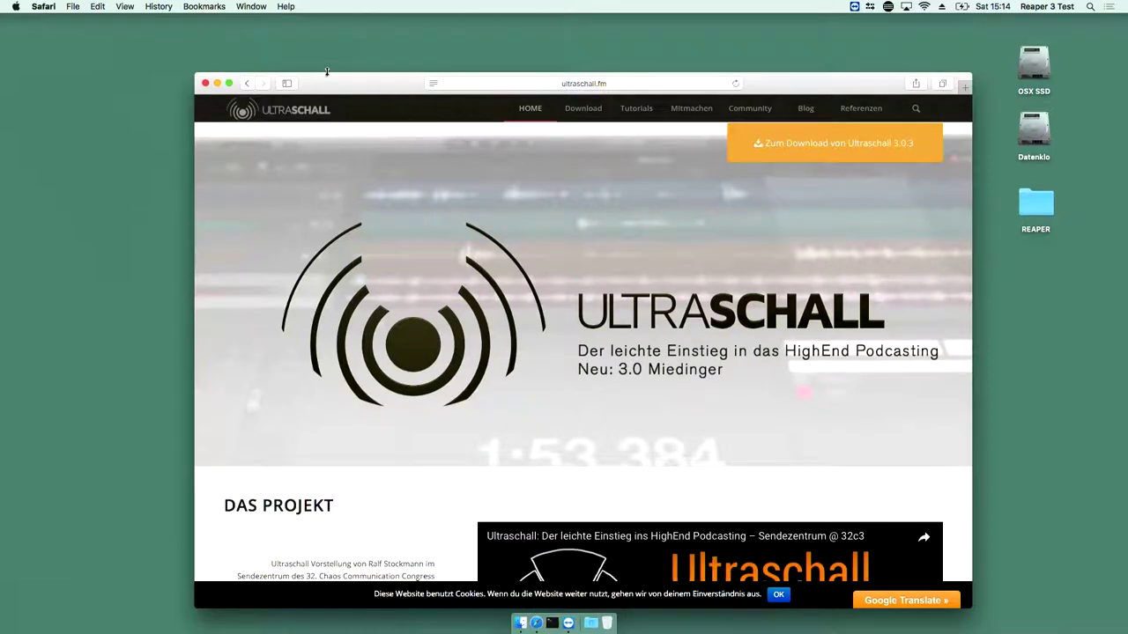
left_click_drag(328, 82, 161, 30)
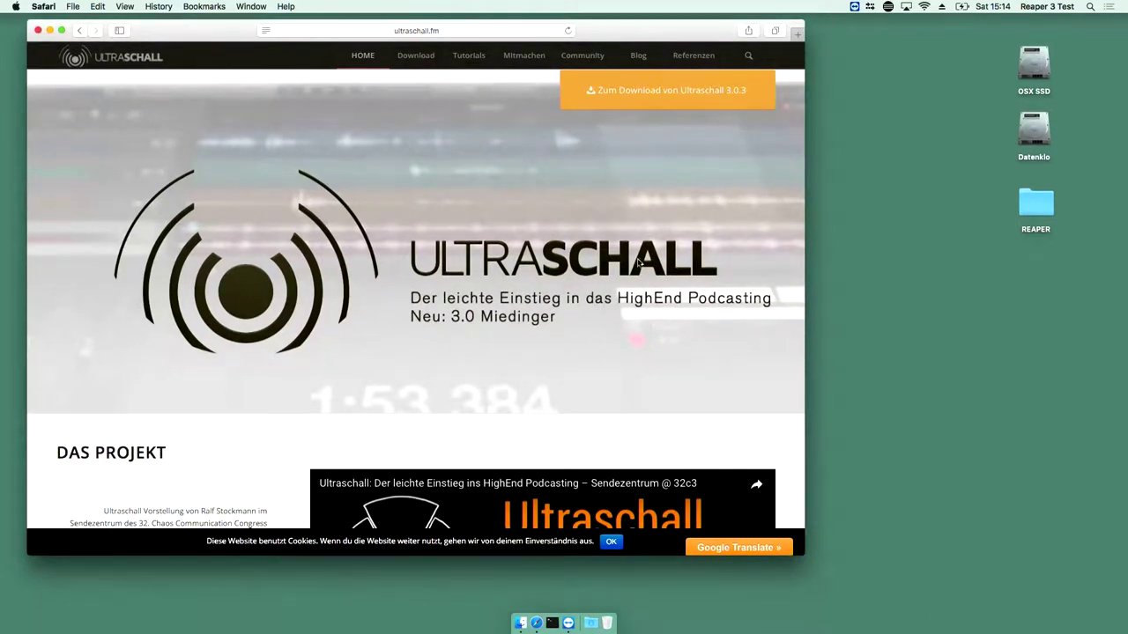
left_click_drag(804, 557, 1082, 597)
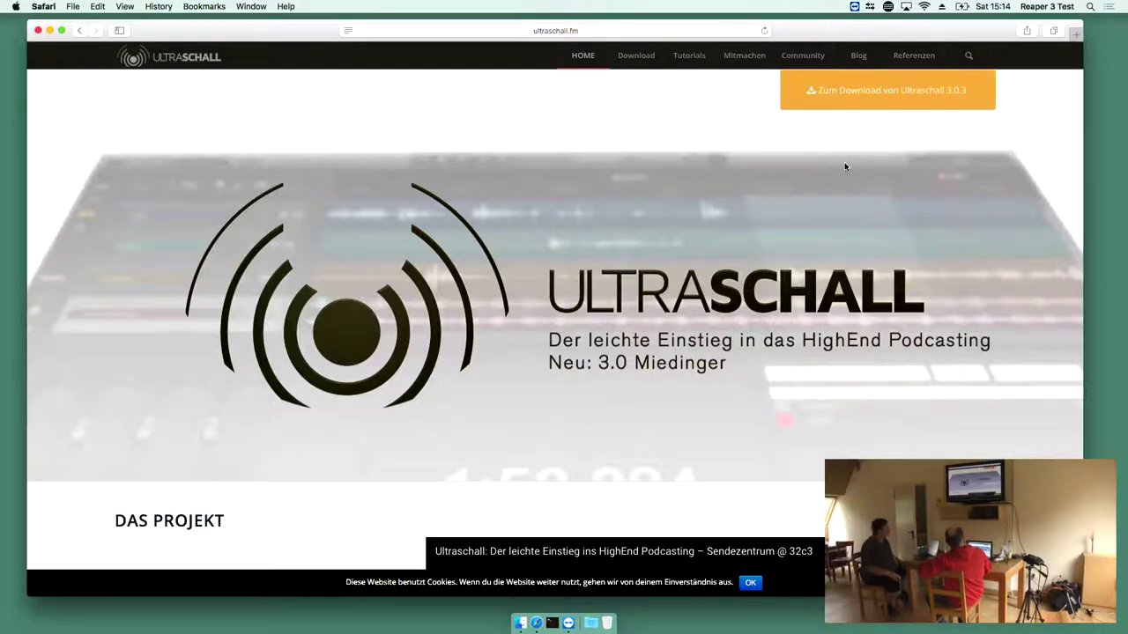
Look through the project, features and user interface sections of the Ultraschall home page
scroll(844, 167, "down", 5)
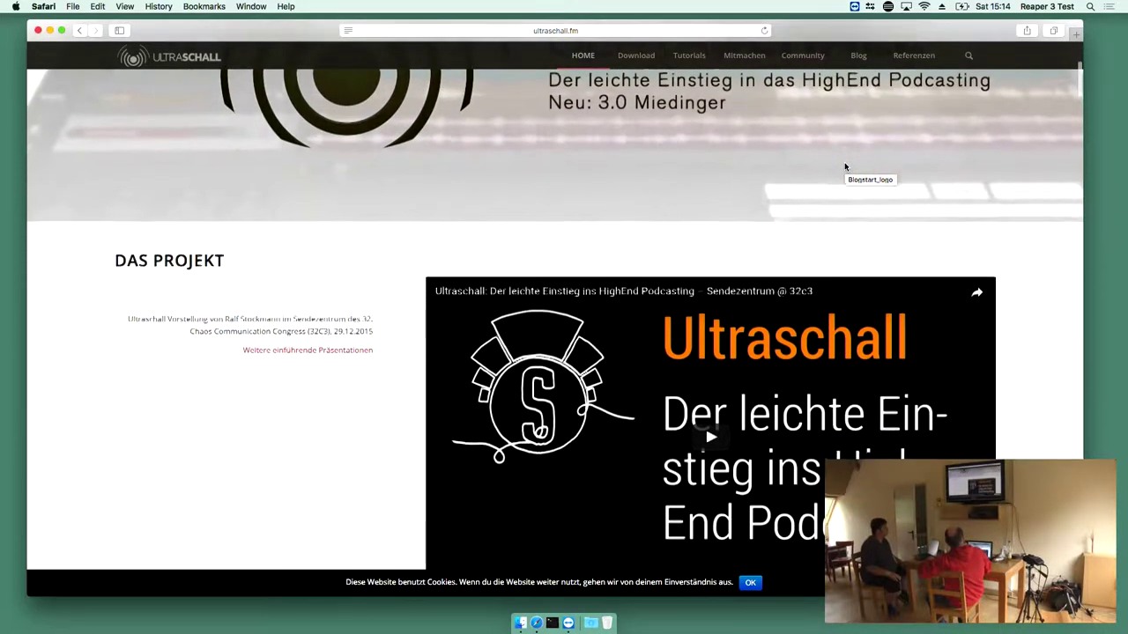
scroll(844, 166, "down", 2)
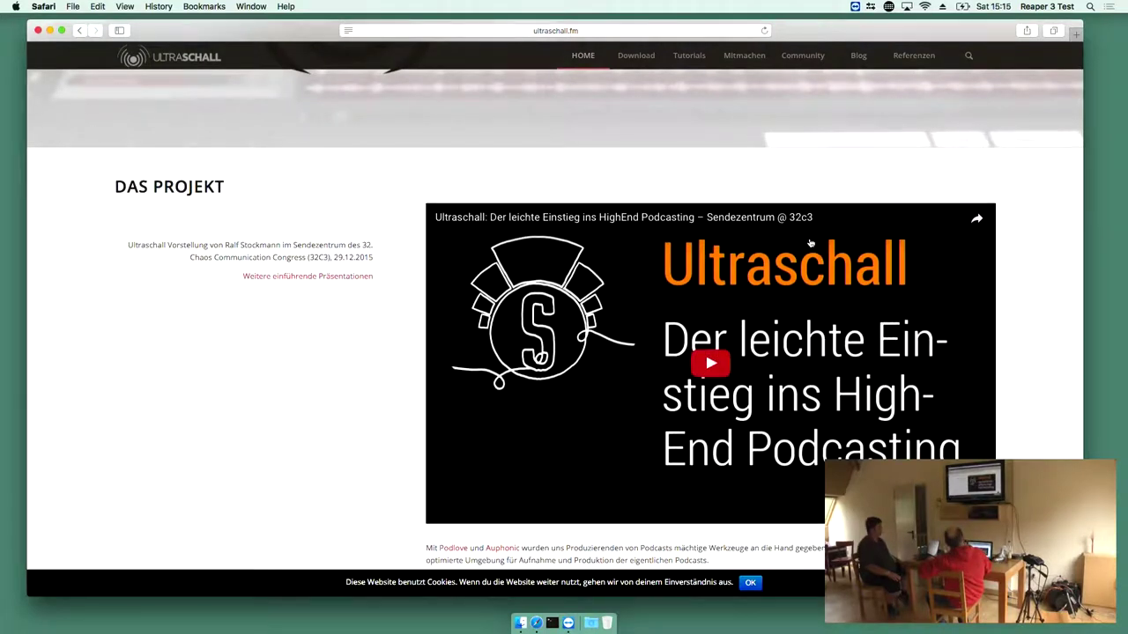
scroll(810, 242, "down", 8)
scroll(810, 243, "down", 10)
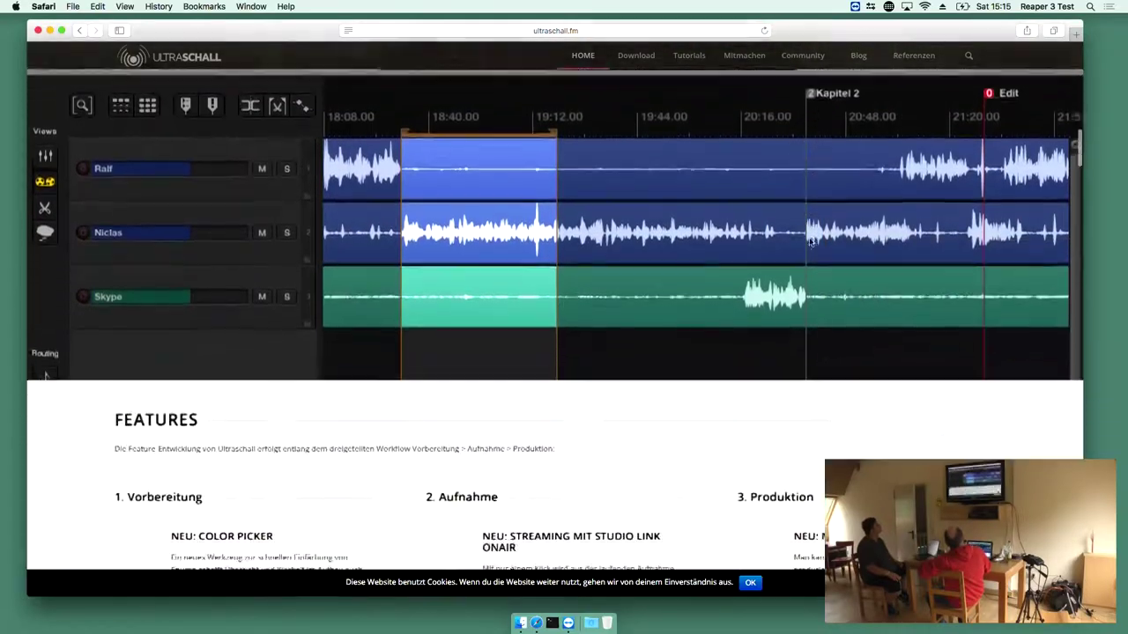
scroll(810, 241, "down", 15)
scroll(809, 243, "down", 15)
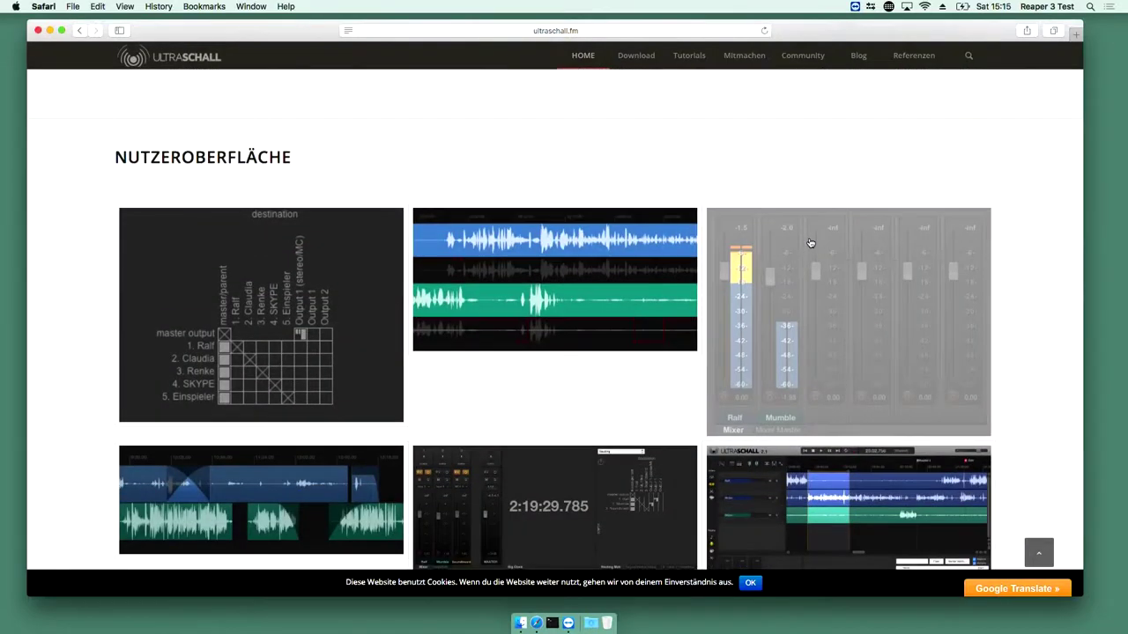
scroll(811, 243, "up", 20)
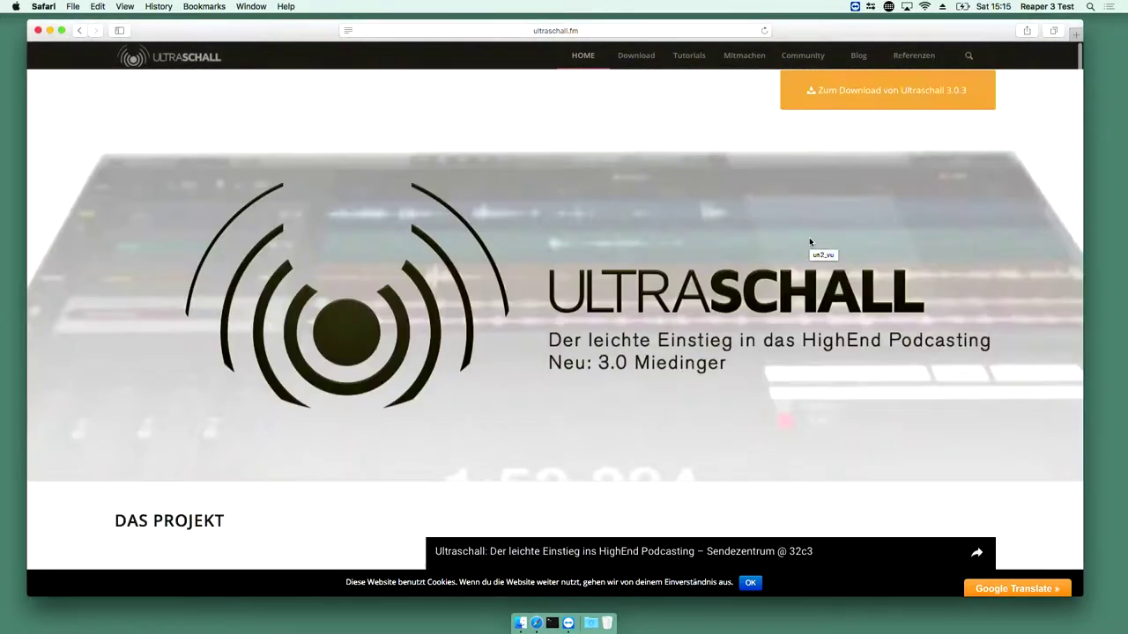
Open the Ultraschall 3.0.3 download page and review the macOS installation steps, including the optional Ultraschall-Hub section
left_click(841, 91)
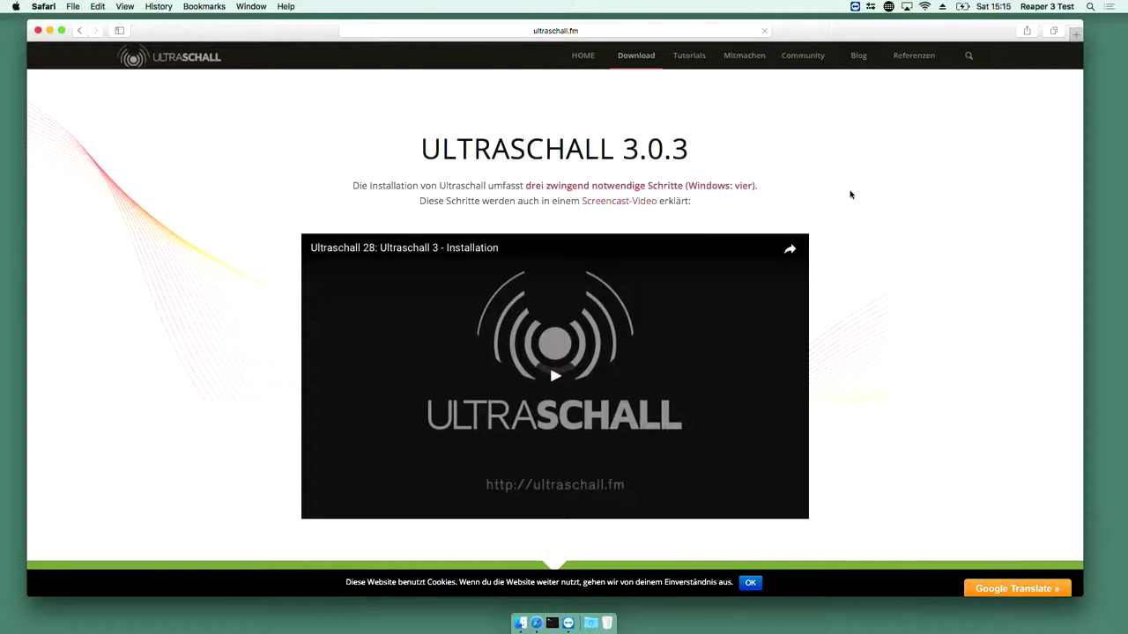
scroll(850, 194, "down", 10)
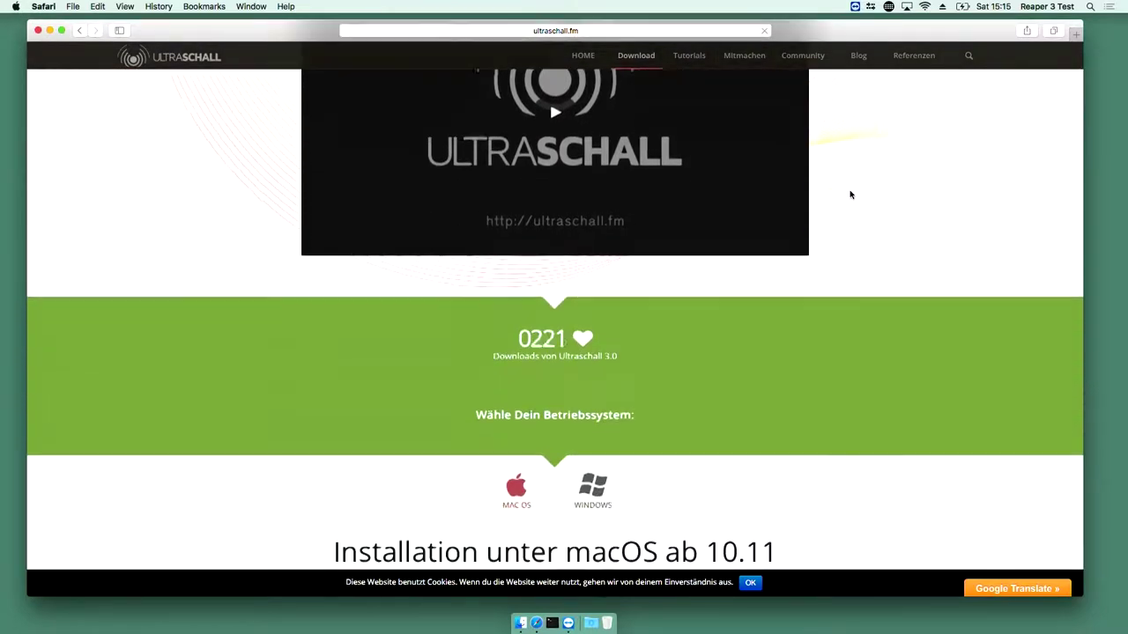
scroll(849, 191, "down", 5)
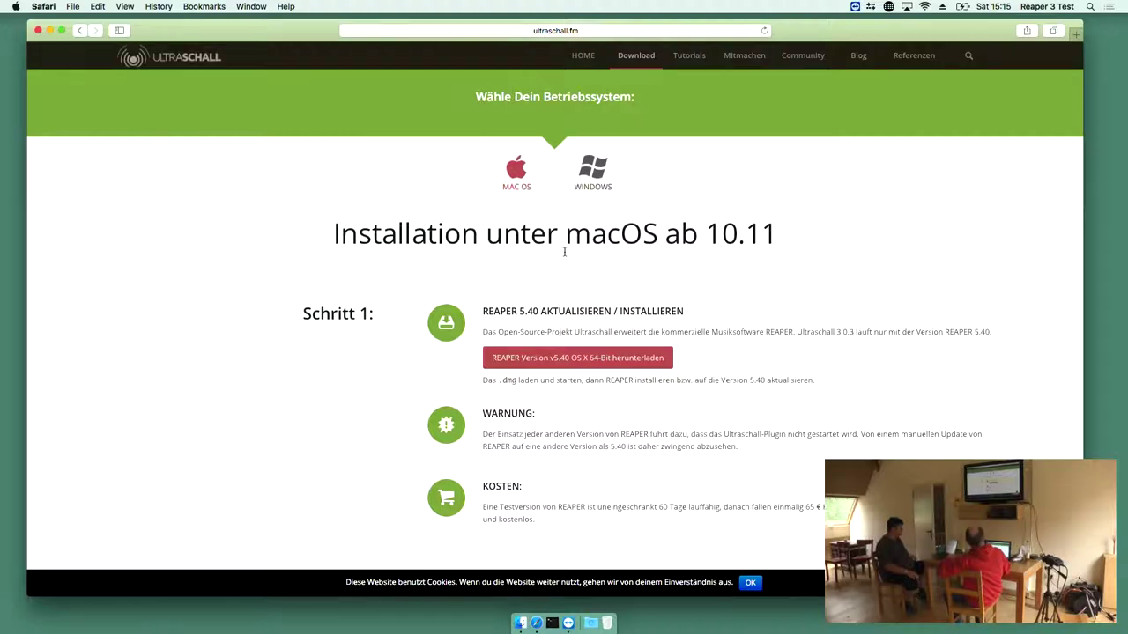
scroll(565, 252, "down", 3)
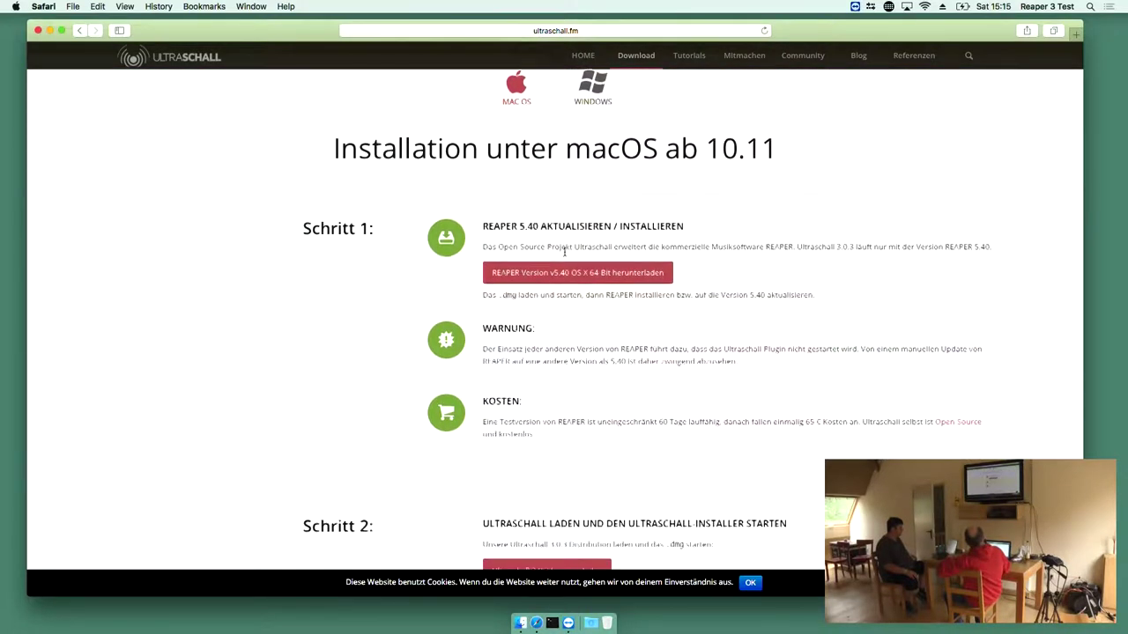
scroll(564, 252, "down", 2)
scroll(564, 253, "down", 6)
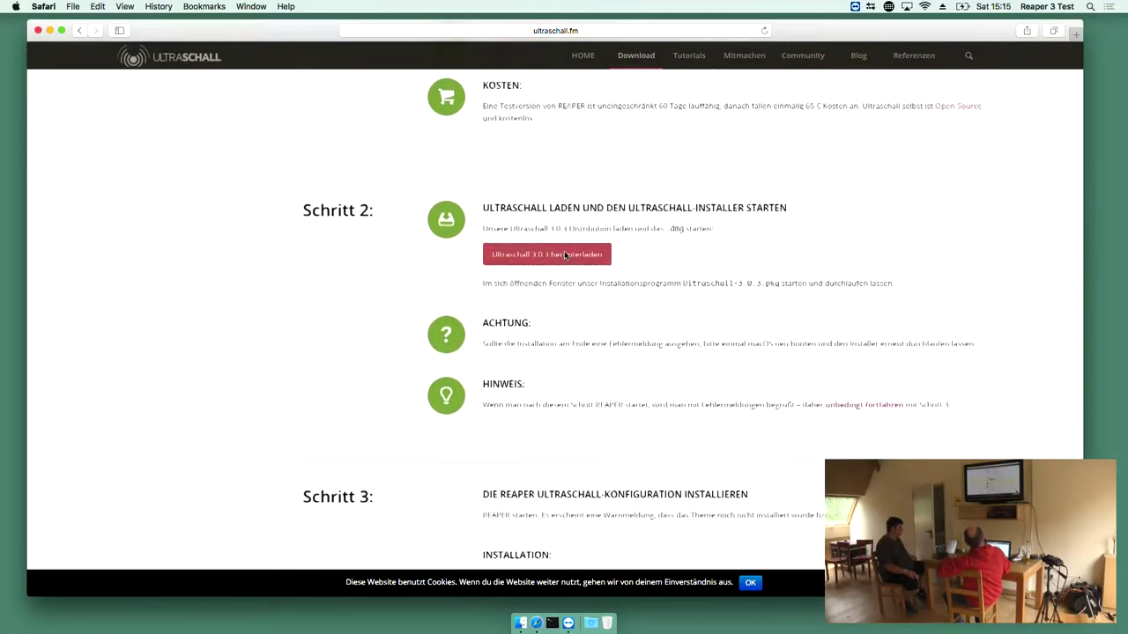
scroll(563, 254, "down", 12)
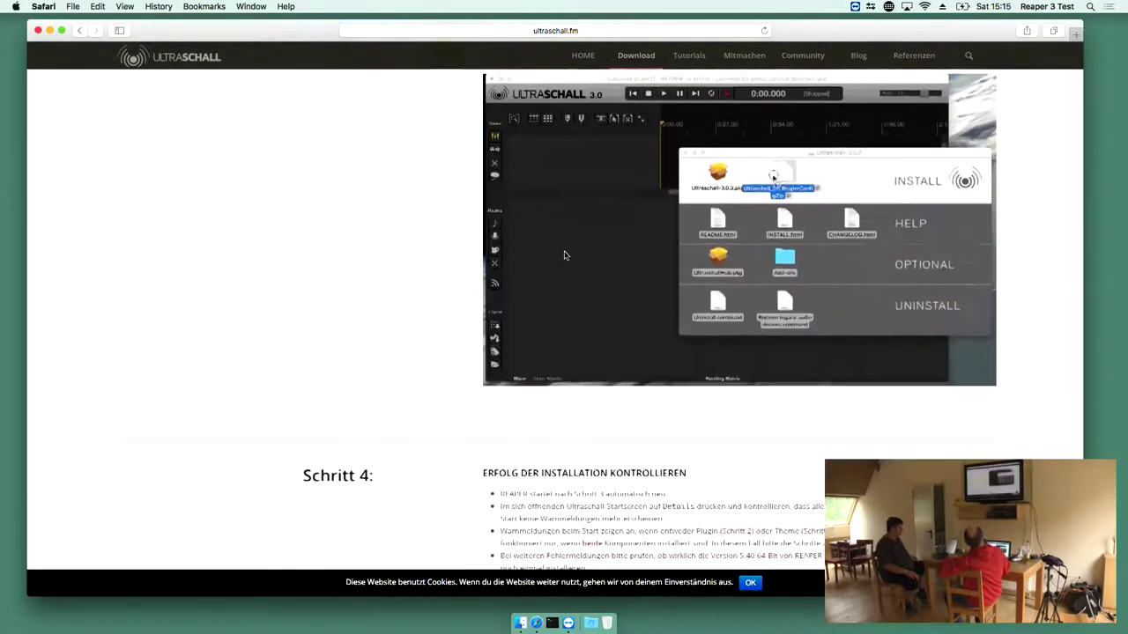
scroll(565, 255, "down", 10)
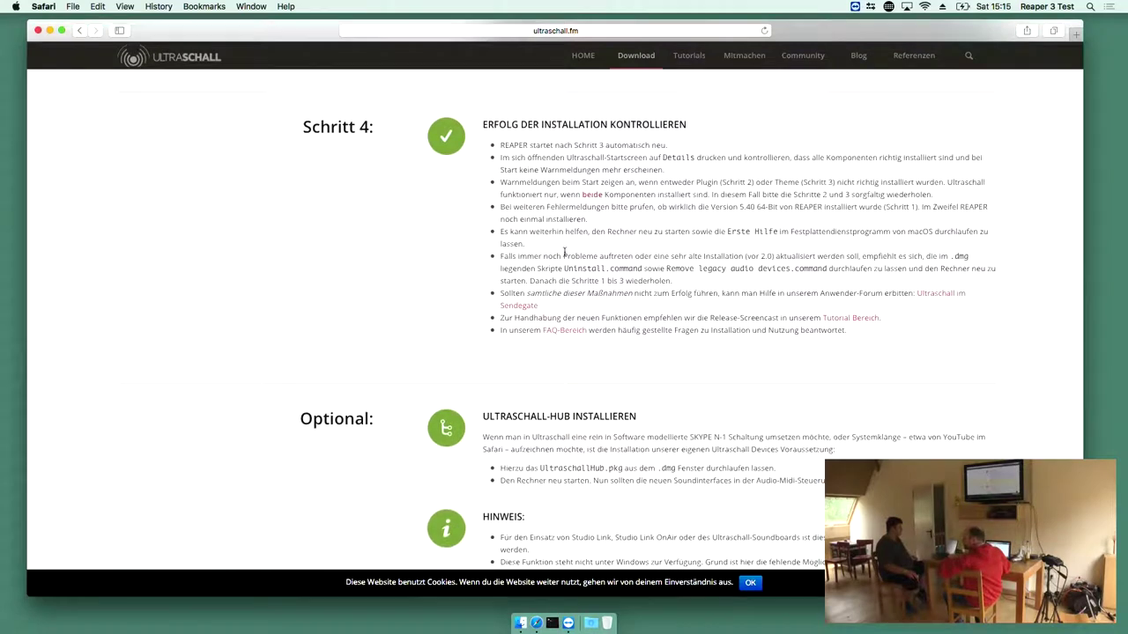
scroll(564, 254, "up", 20)
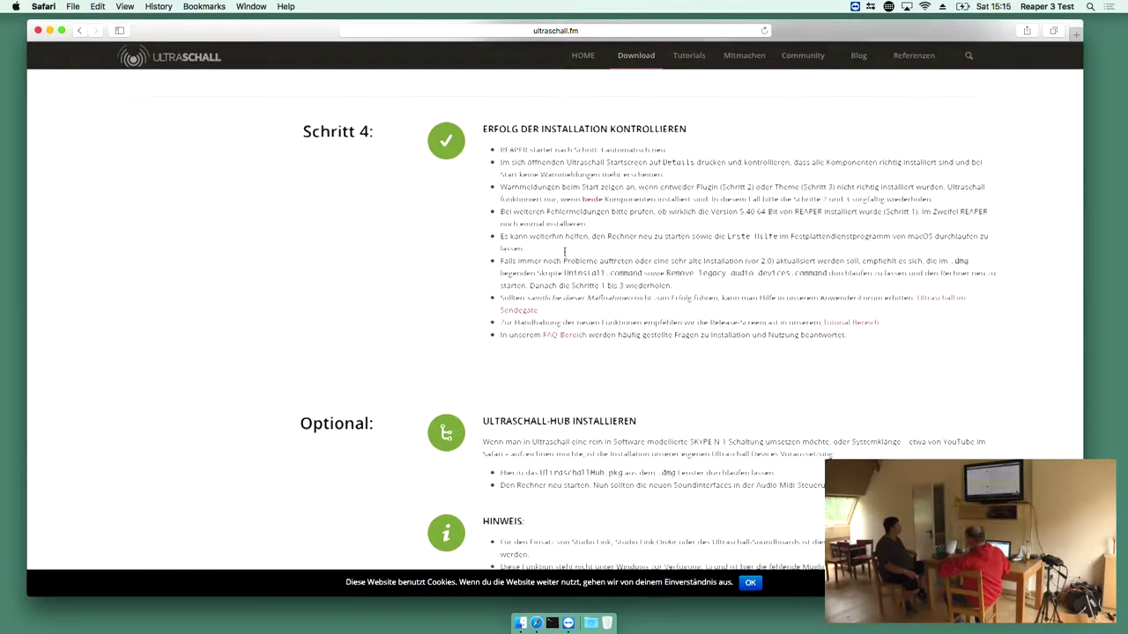
scroll(564, 255, "up", 6)
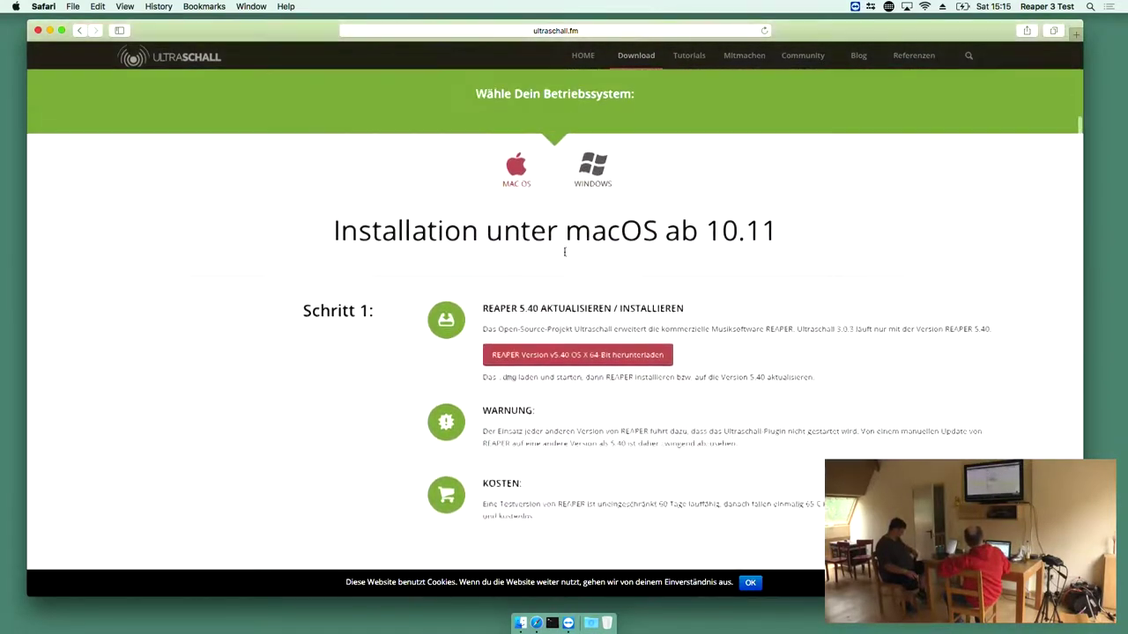
Download REAPER version 5.40 for OS X 64-bit from step 1 of the macOS instructions
scroll(565, 256, "down", 1)
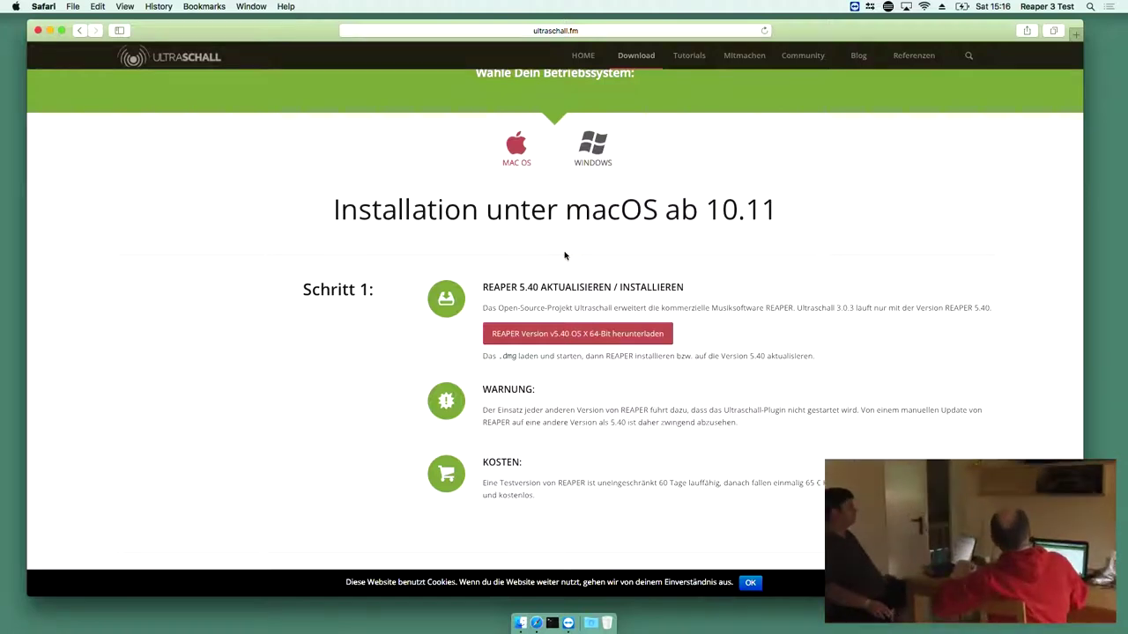
left_click(570, 338)
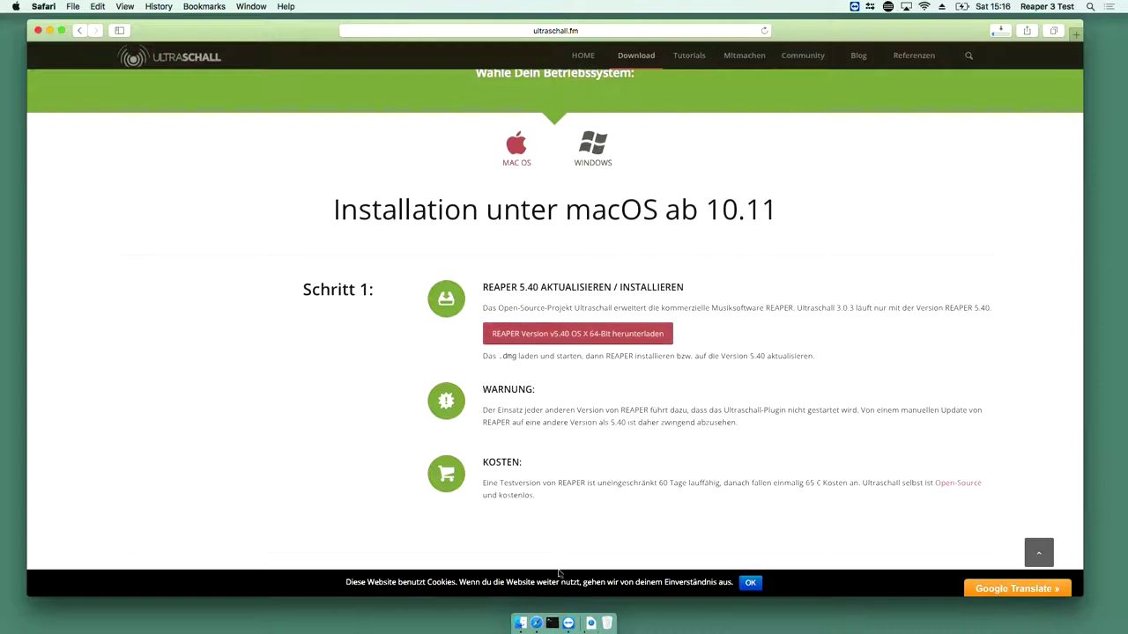
left_click(591, 625)
Open the downloaded reaper540_x86_64.dmg, accepting its license agreement, and copy REAPER64 into the Applications folder
scroll(569, 421, "down", 5)
scroll(569, 421, "down", 2)
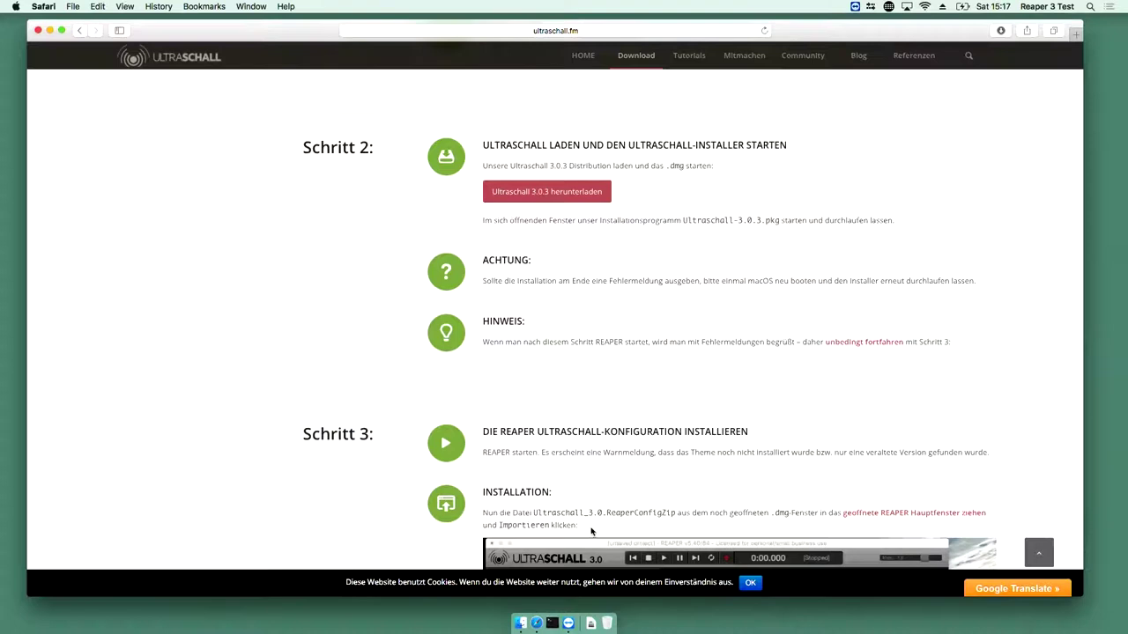
left_click(590, 624)
left_click(591, 585)
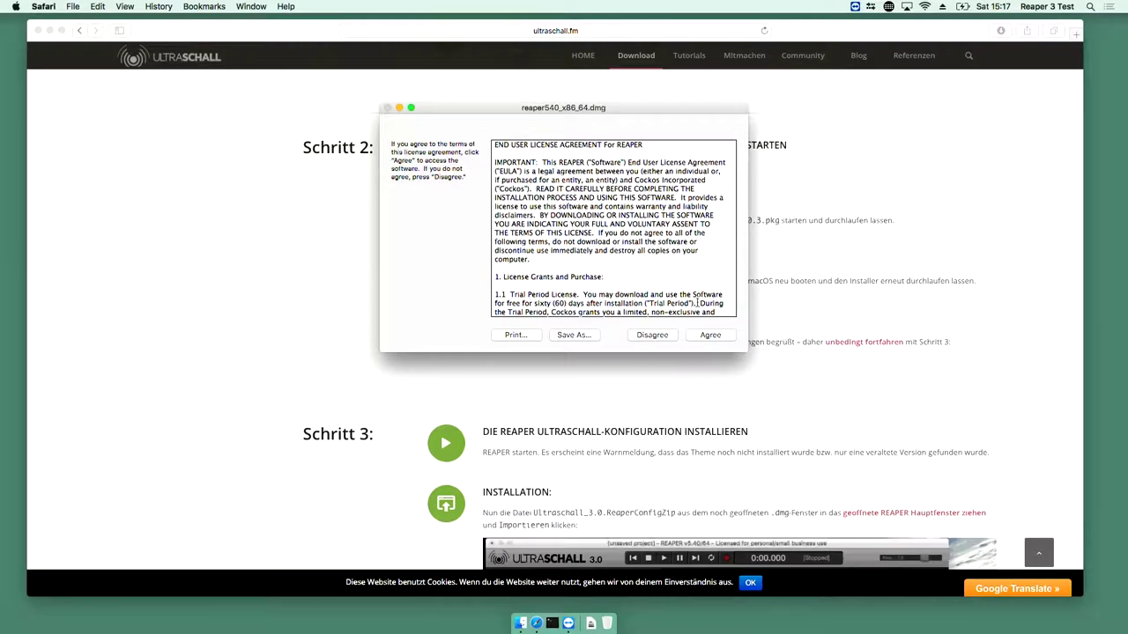
left_click(710, 335)
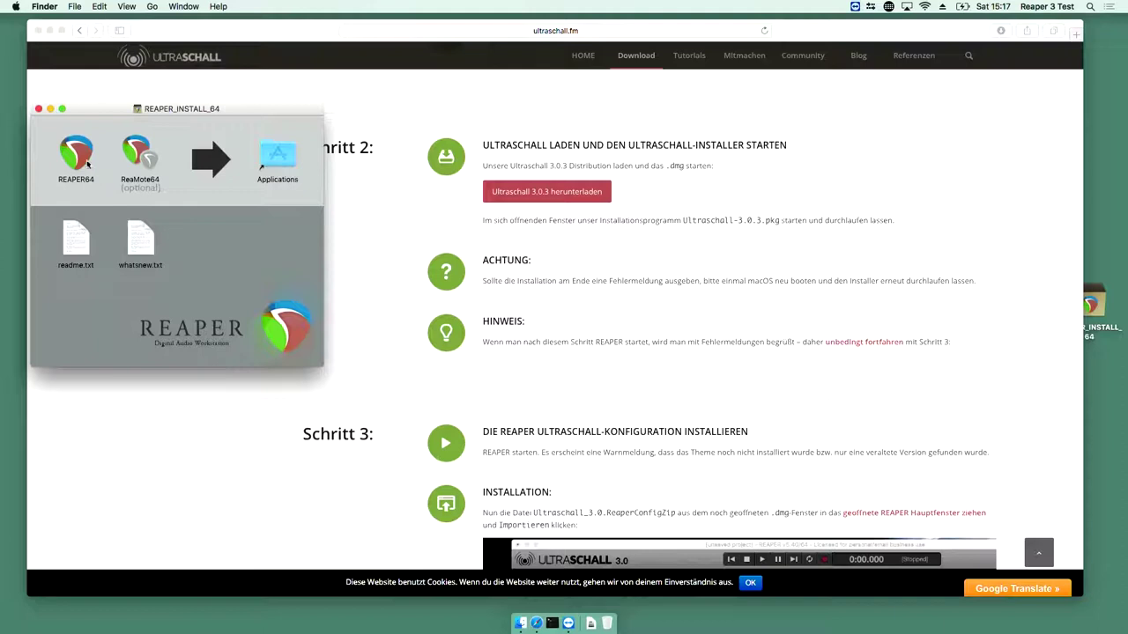
left_click_drag(76, 164, 284, 168)
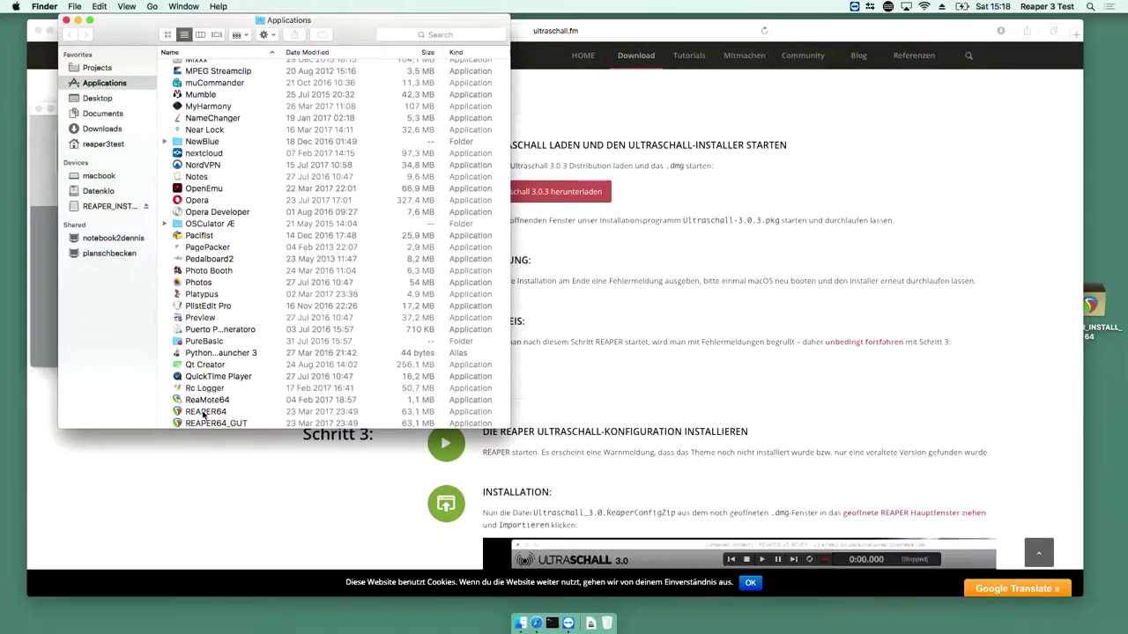
Launch REAPER64 from the Applications folder and allow the downloaded application to open
left_click(181, 417)
double_click(181, 418)
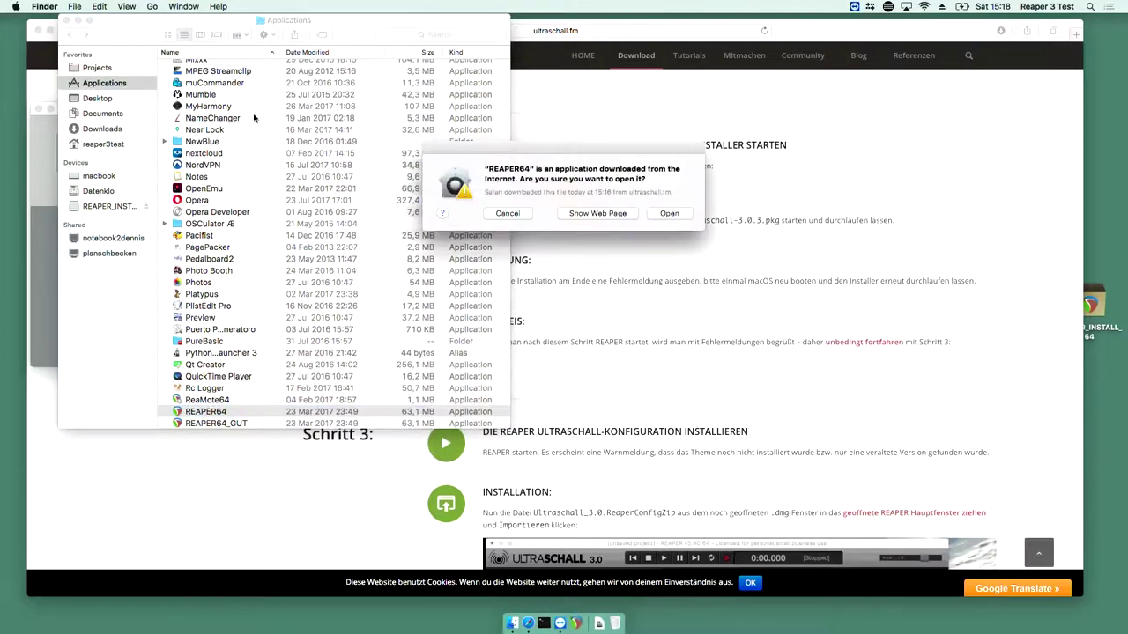
left_click(671, 215)
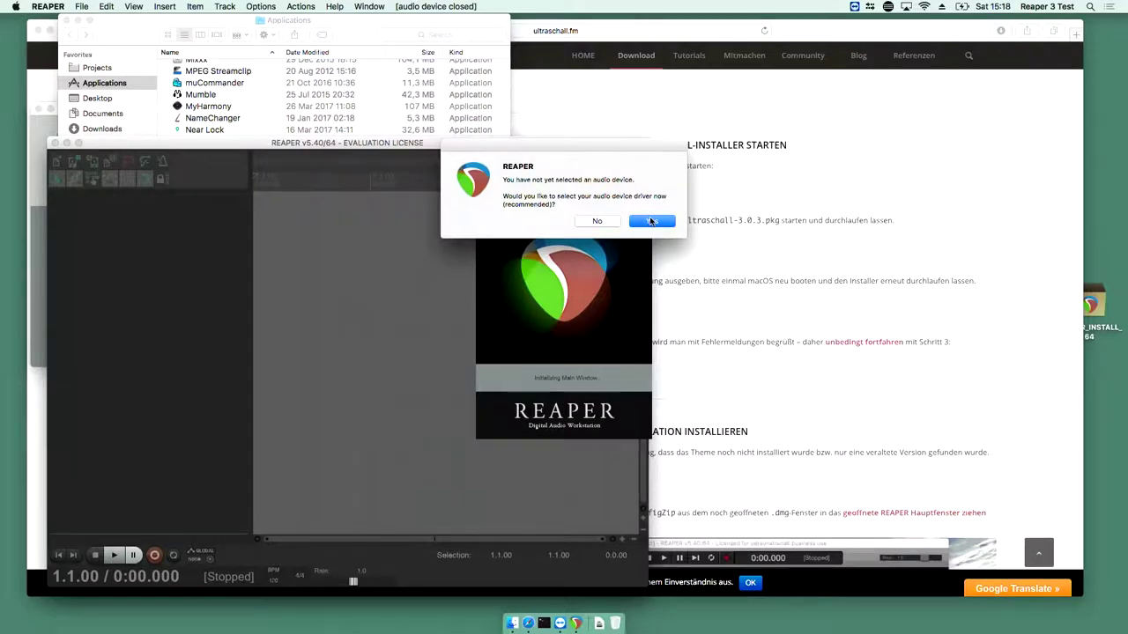
Accept the default system devices as REAPER's audio device, and quit REAPER after choosing to keep evaluating
left_click(651, 221)
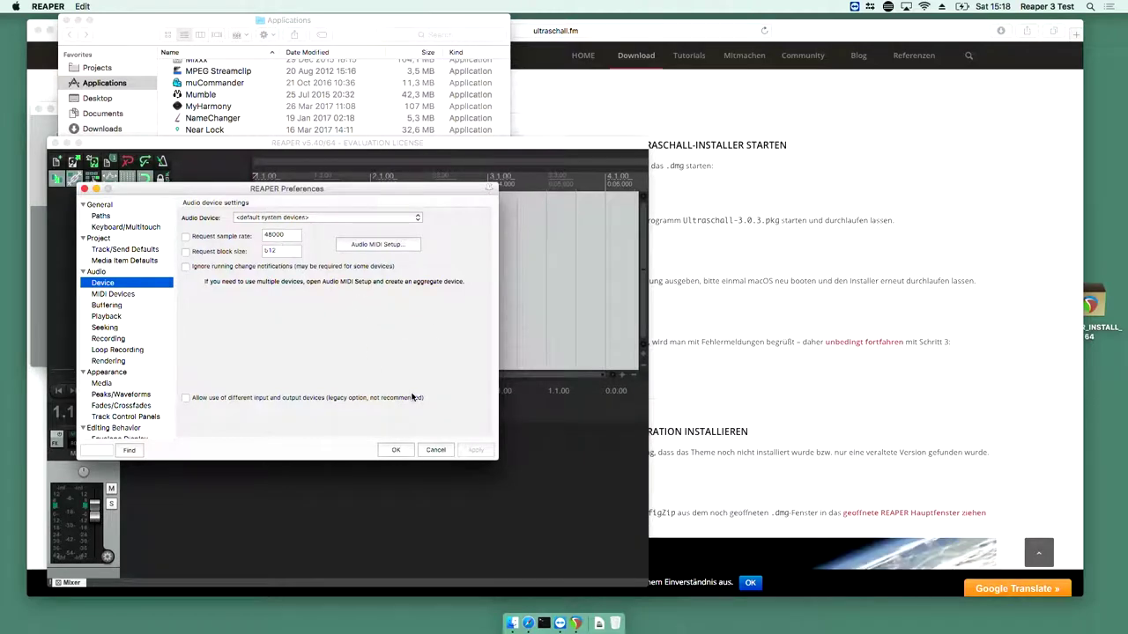
left_click(396, 450)
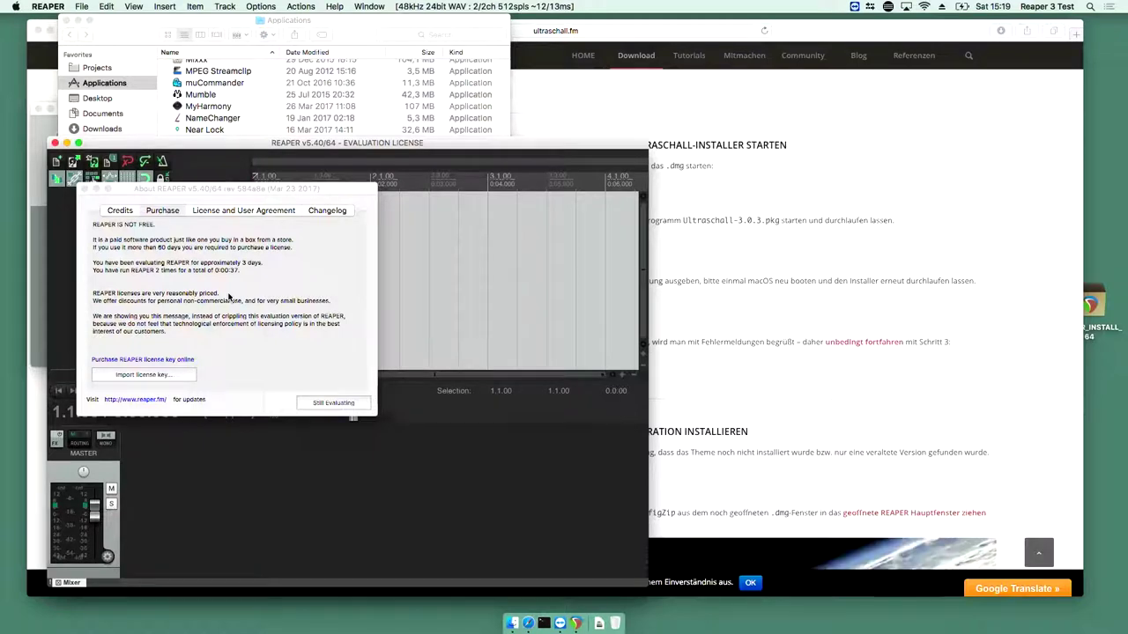
left_click(331, 403)
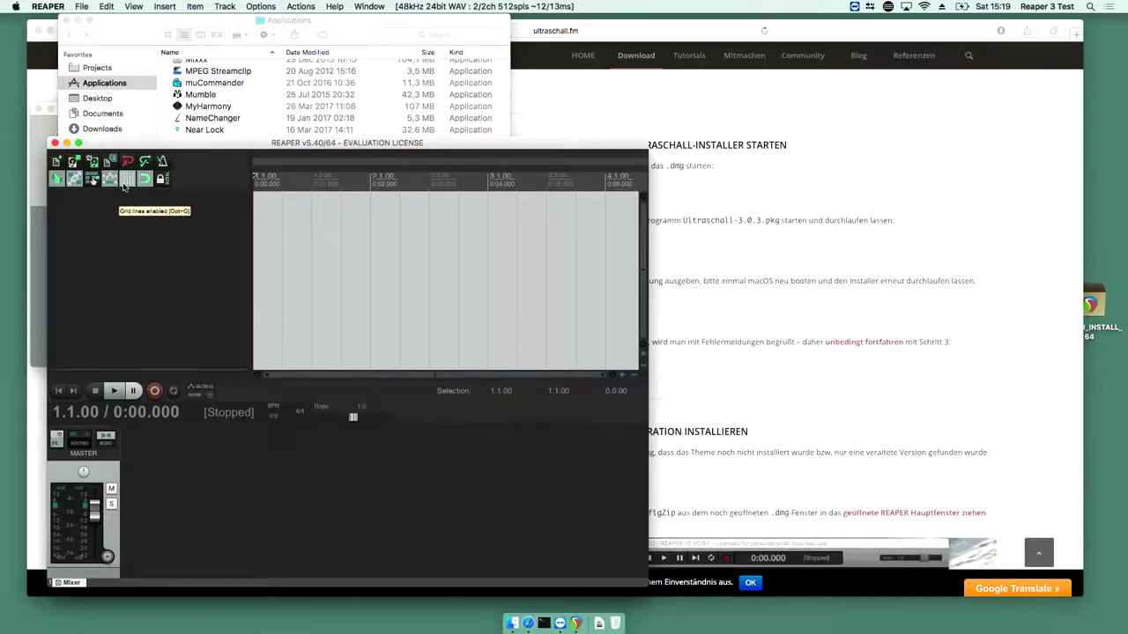
key("super+q")
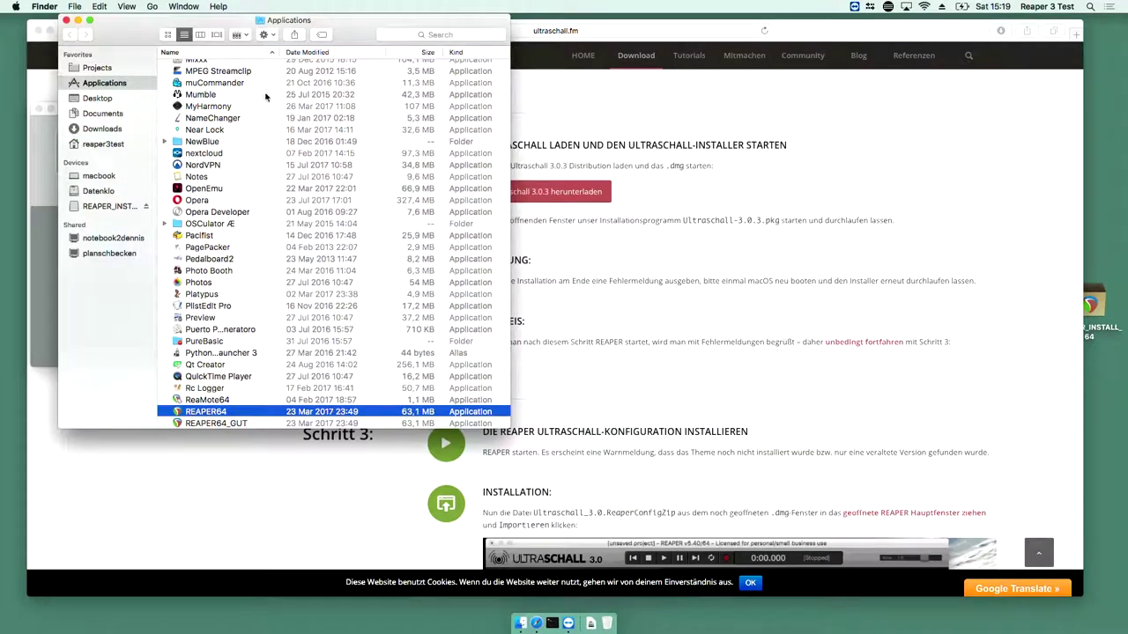
Return to the Ultraschall installation page in Safari and download Ultraschall-3.0.3.dmg from step 2
left_click(544, 114)
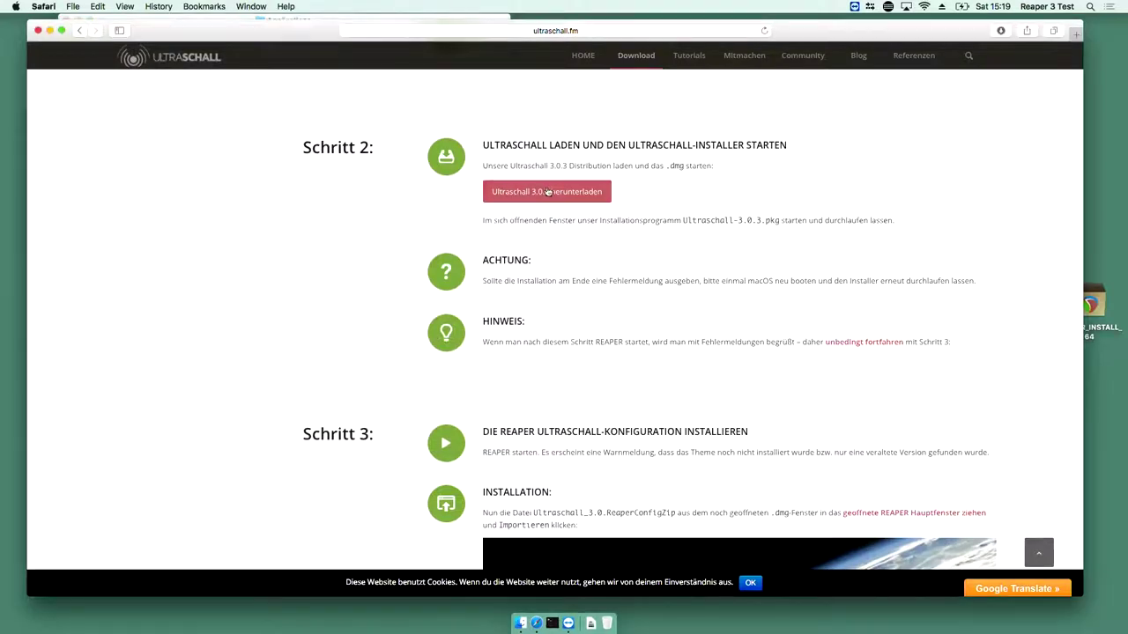
left_click(547, 192)
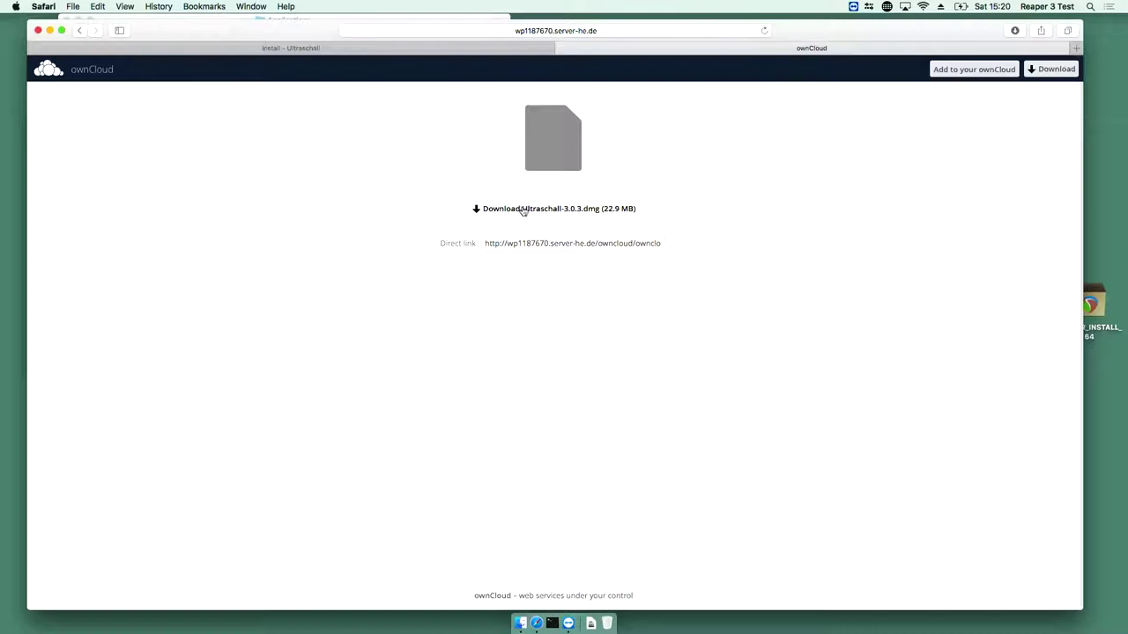
left_click(572, 213)
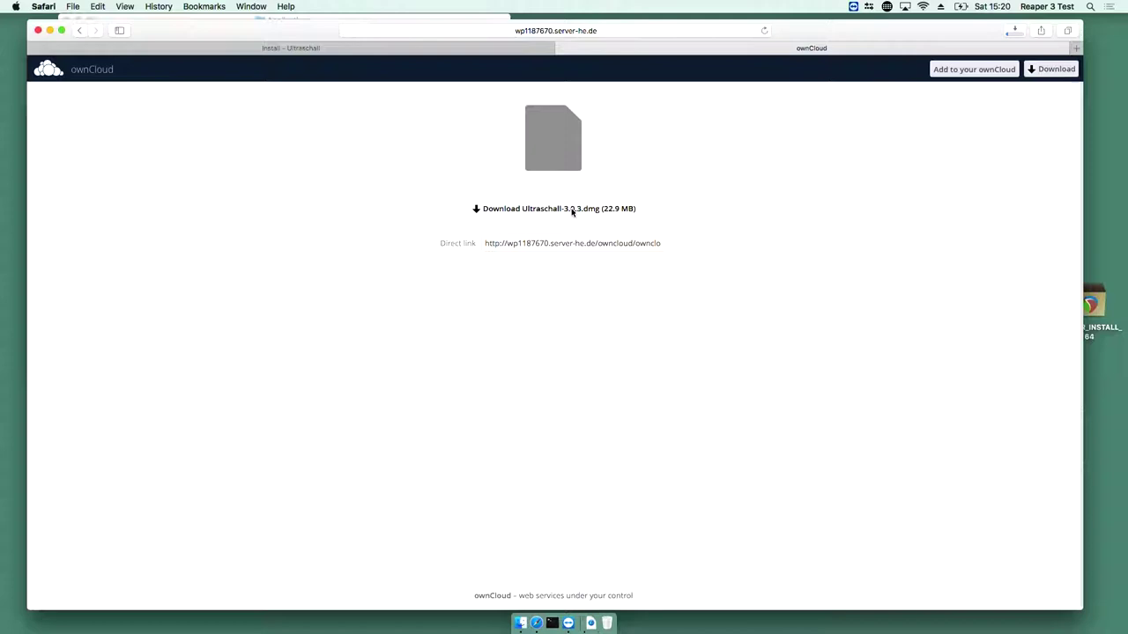
Open the downloaded Ultraschall-3.0.3.dmg, clear away the other Finder windows, and move the disk image window into free space
left_click(591, 624)
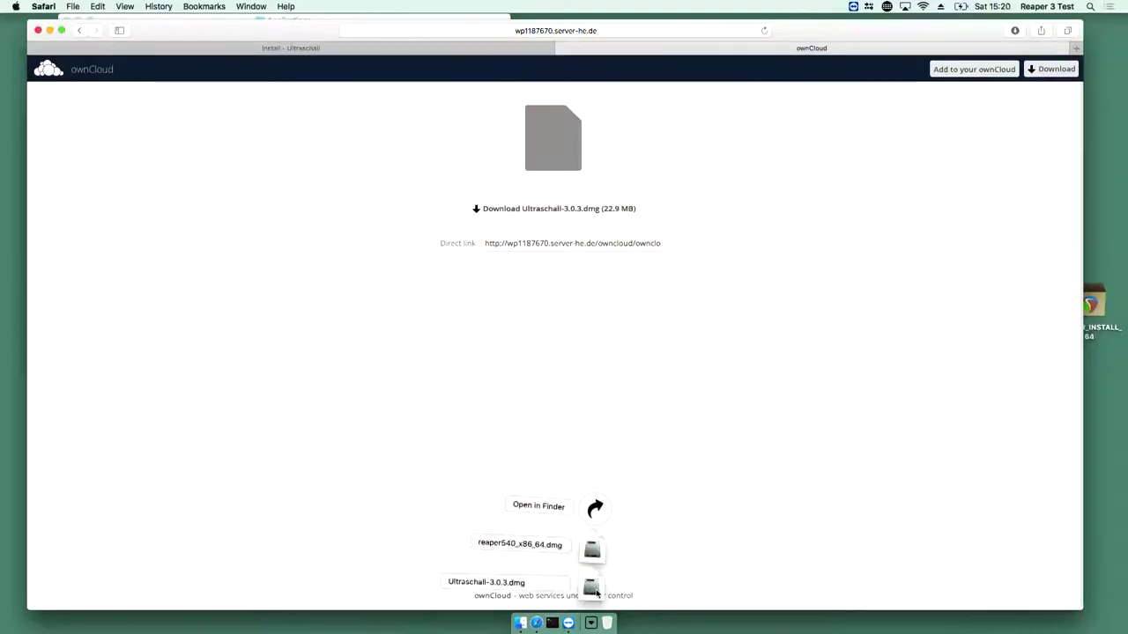
left_click(591, 589)
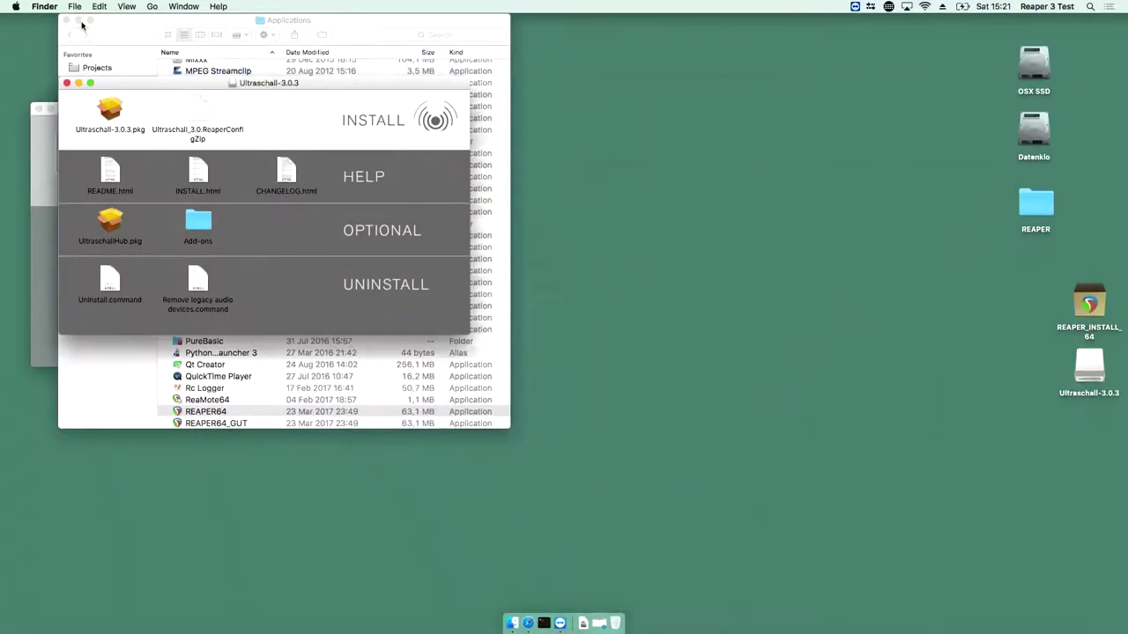
left_click(79, 20)
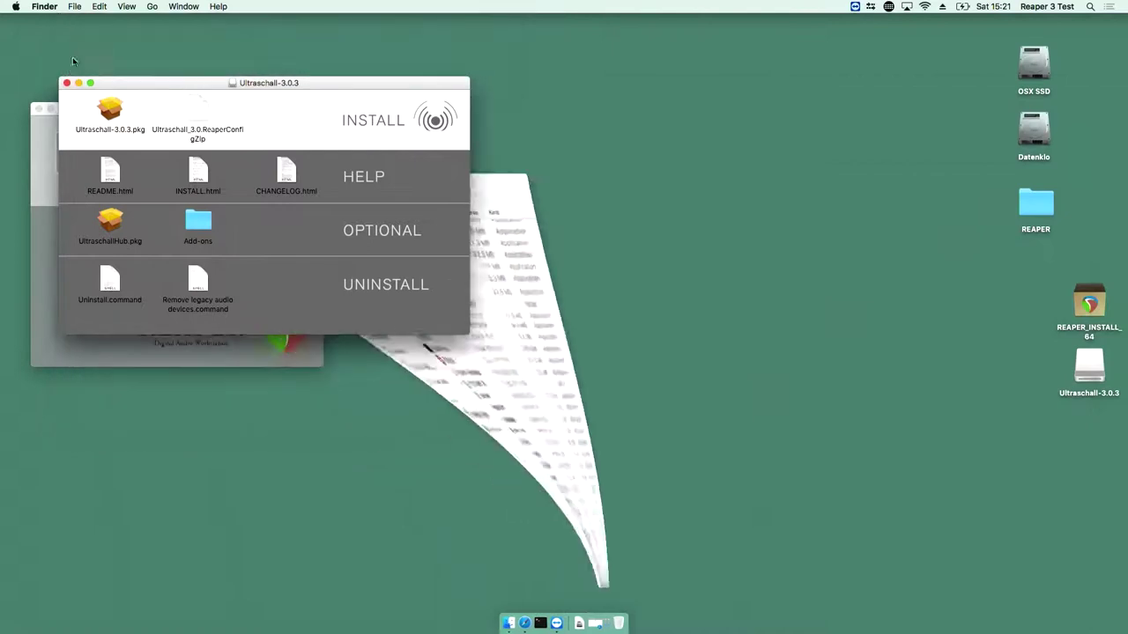
left_click(39, 110)
left_click_drag(164, 83, 360, 190)
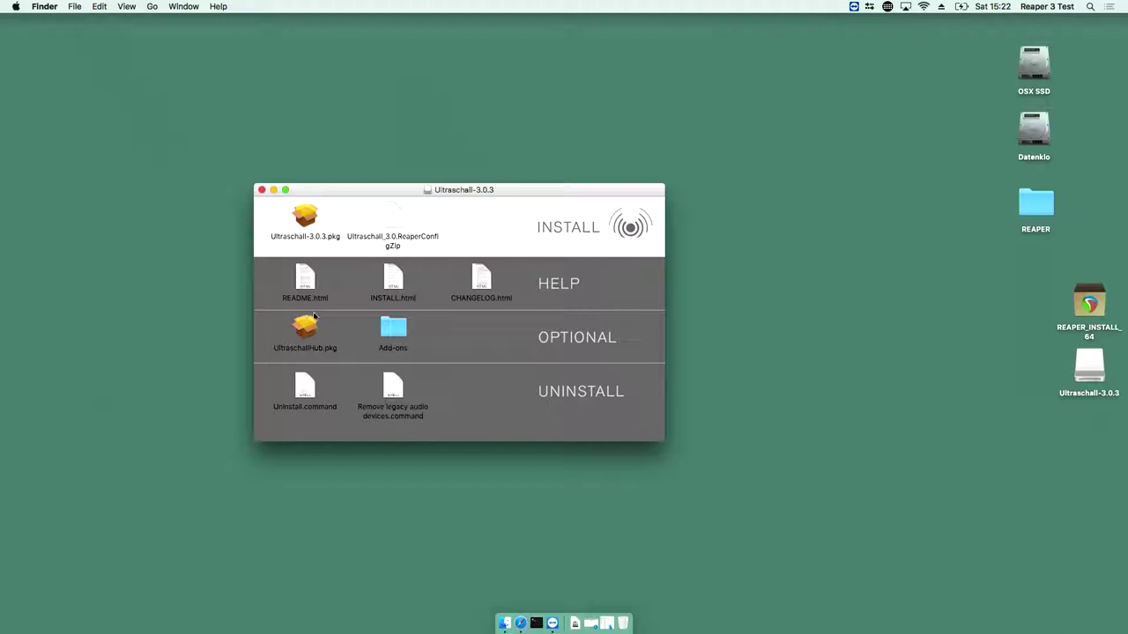
Run Ultraschall-3.0.3.pkg, agree to the license, perform the standard installation, and close the installer
double_click(305, 220)
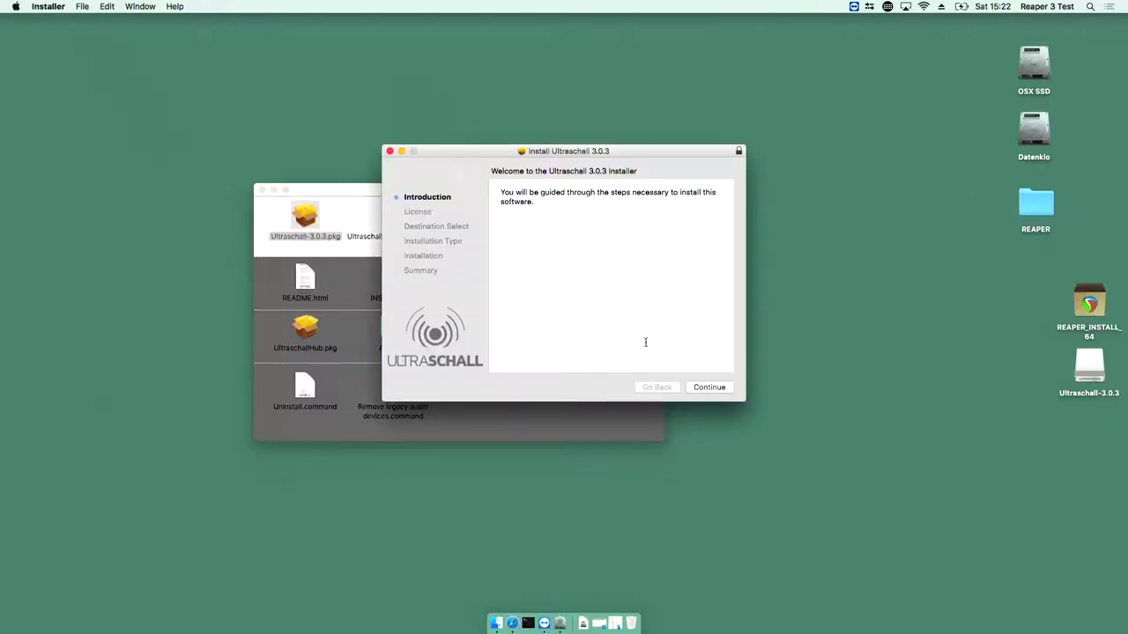
left_click(709, 387)
left_click(709, 388)
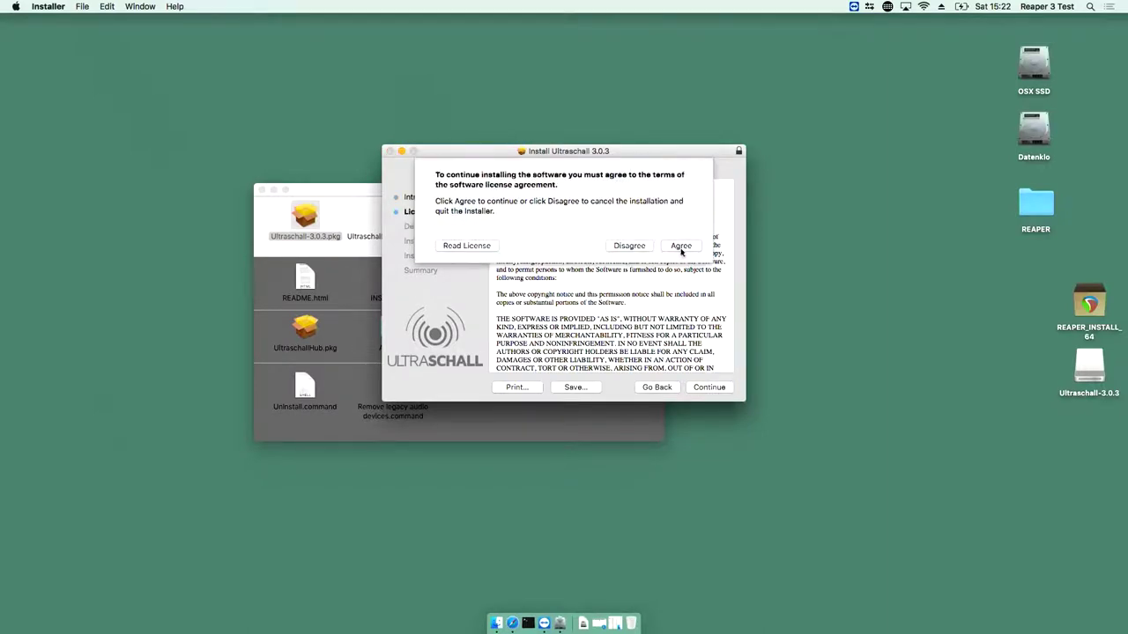
left_click(681, 247)
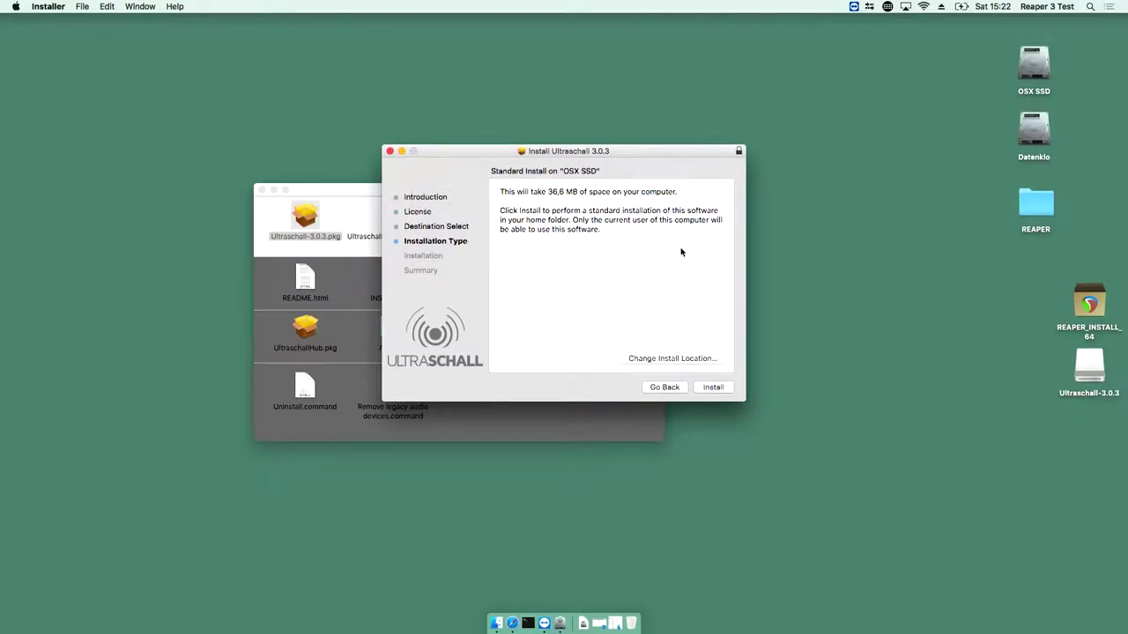
left_click(710, 387)
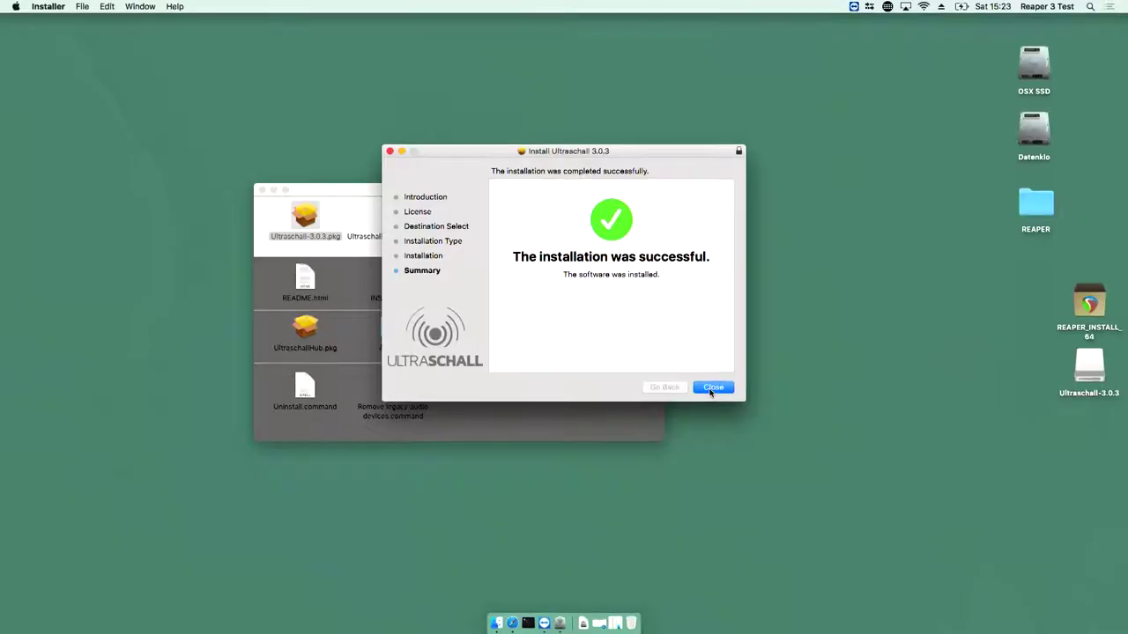
left_click(713, 387)
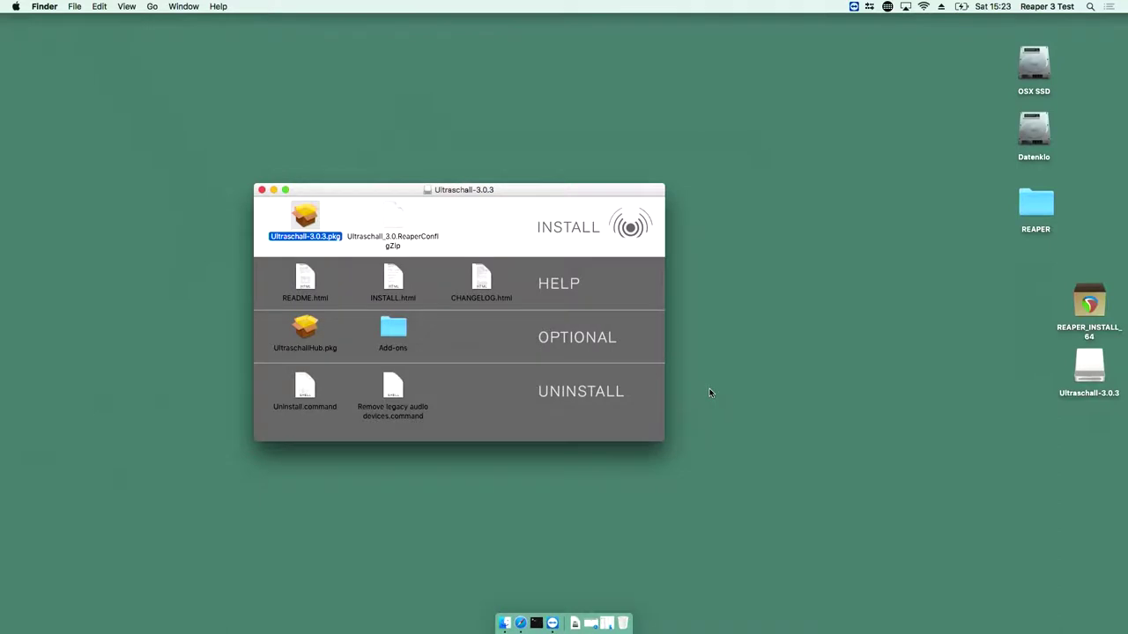
Launch REAPER64 through a Spotlight search and move its window clear of the Ultraschall disk image's files
key("super+space")
type("rea")
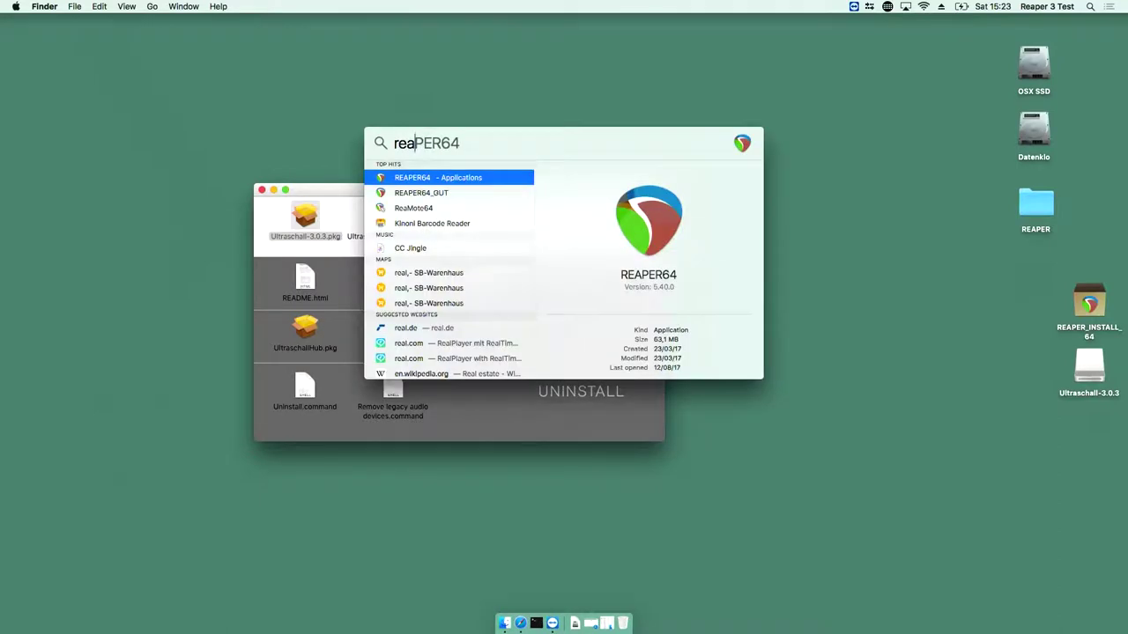
key("Return")
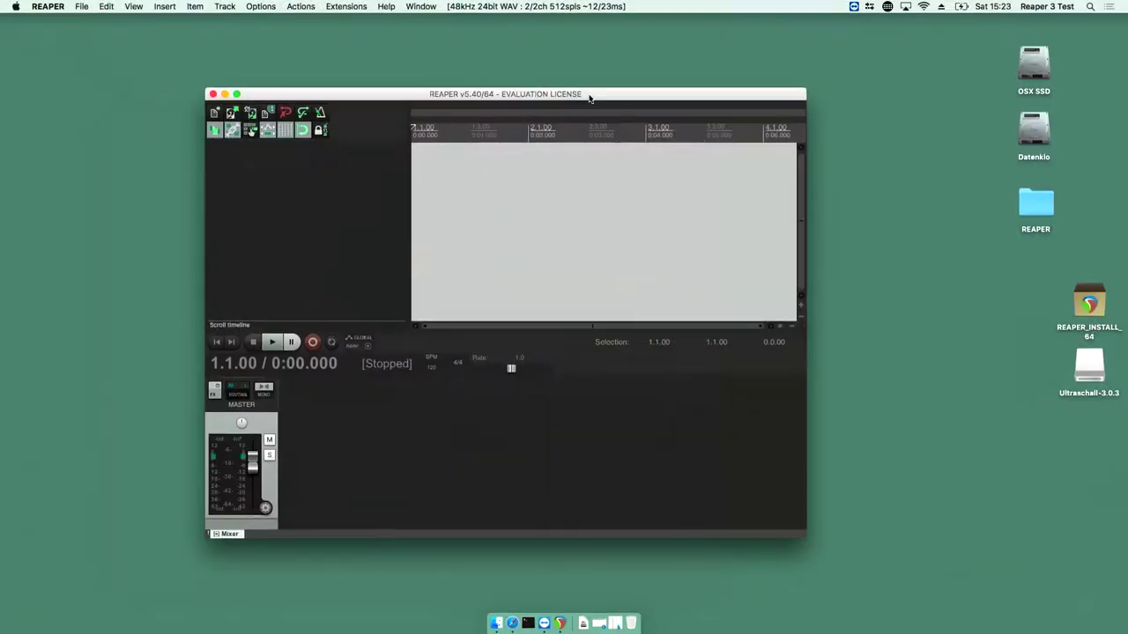
left_click_drag(589, 97, 829, 117)
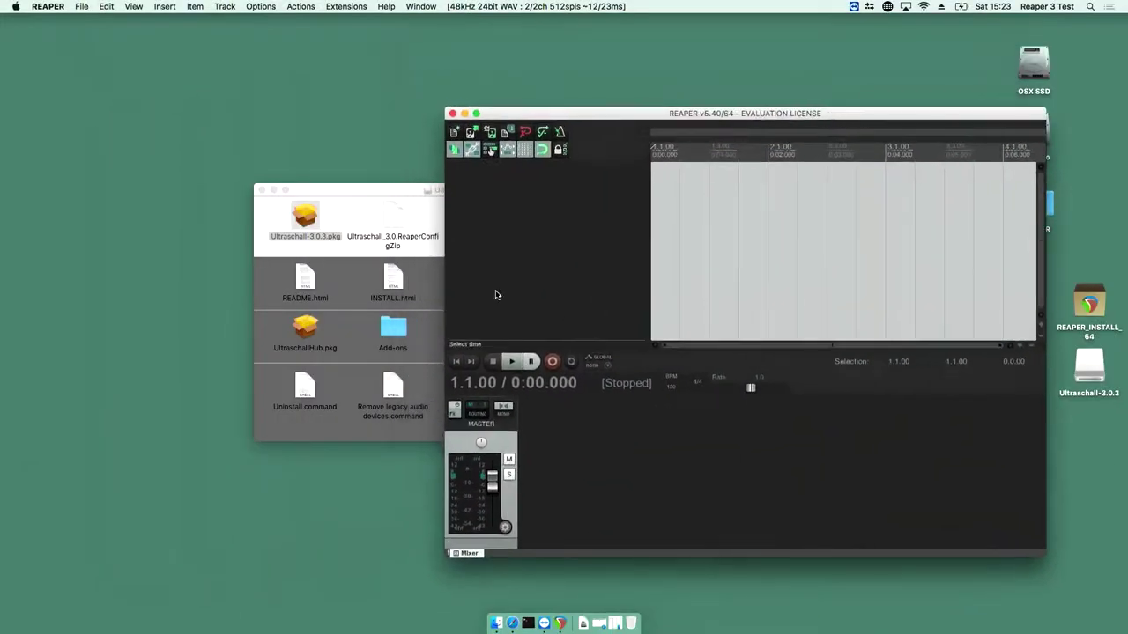
Drop Ultraschall_3.0.ReaperConfigZip onto REAPER and import its configuration with all categories enabled, agreeing to the restart
left_click(398, 197)
left_click_drag(398, 197, 588, 195)
left_click(219, 265)
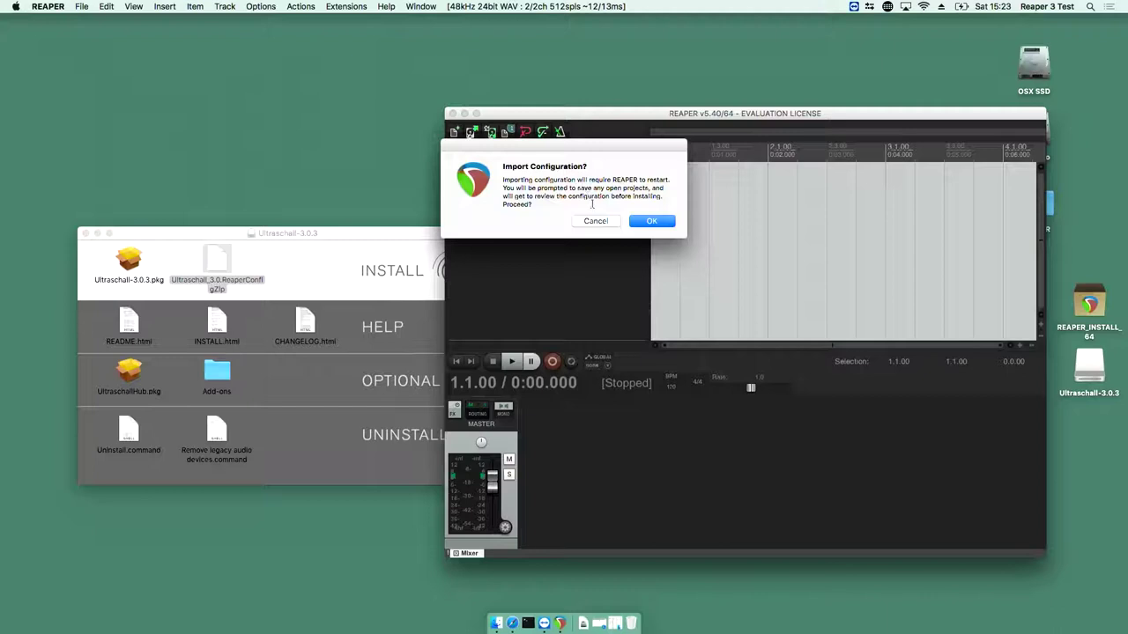
left_click(659, 224)
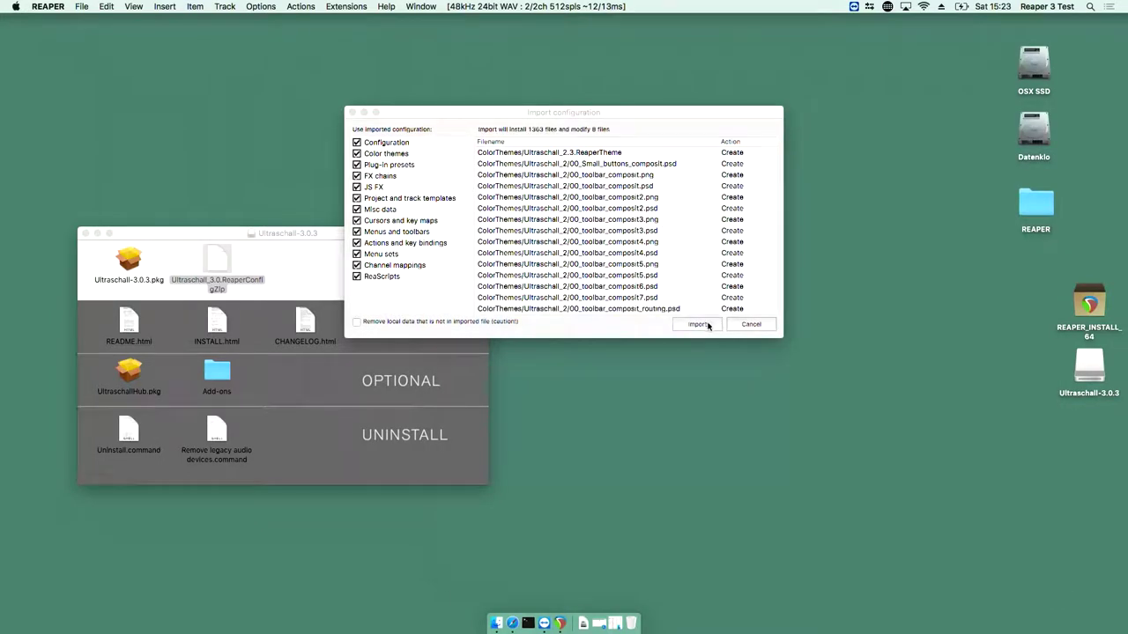
left_click(706, 325)
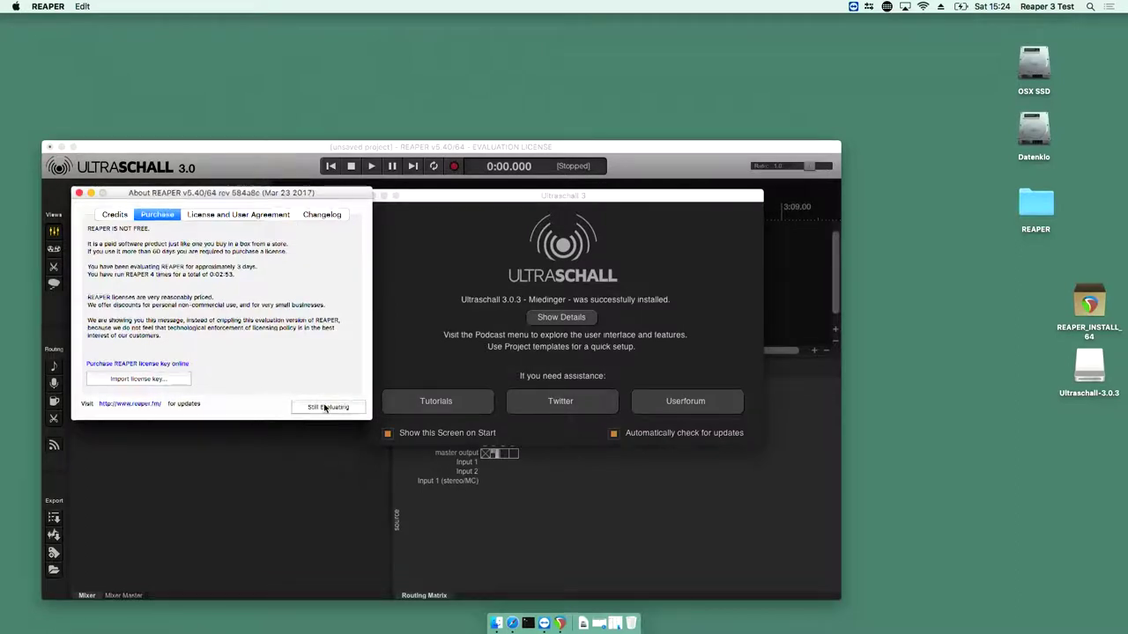
Choose to keep evaluating REAPER and close the Ultraschall 3 start screen
left_click(325, 407)
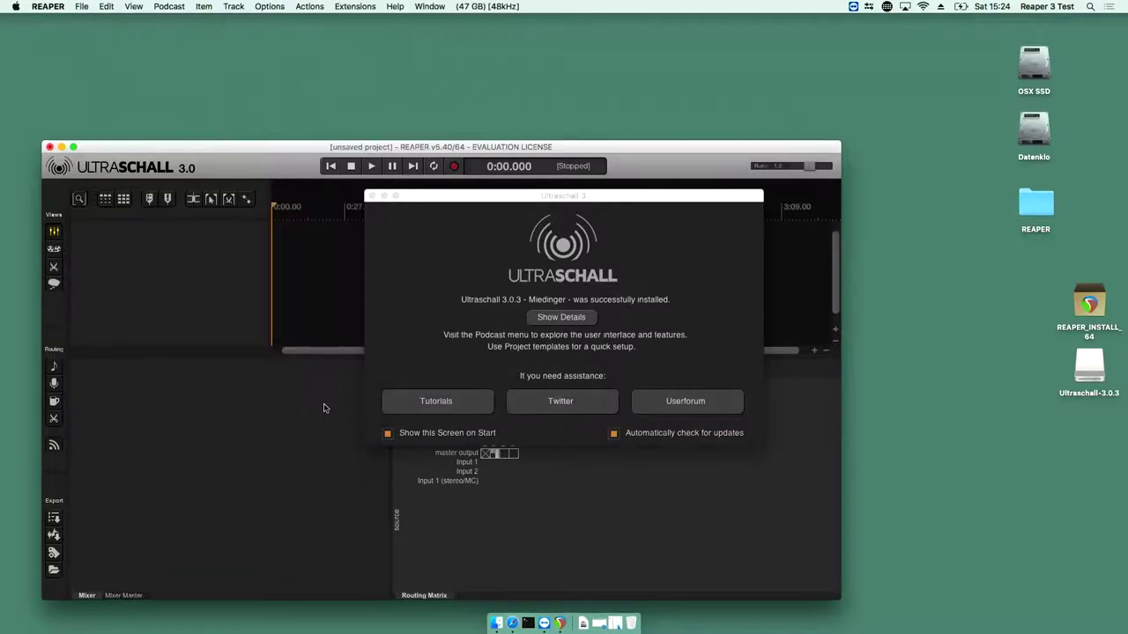
left_click(533, 200)
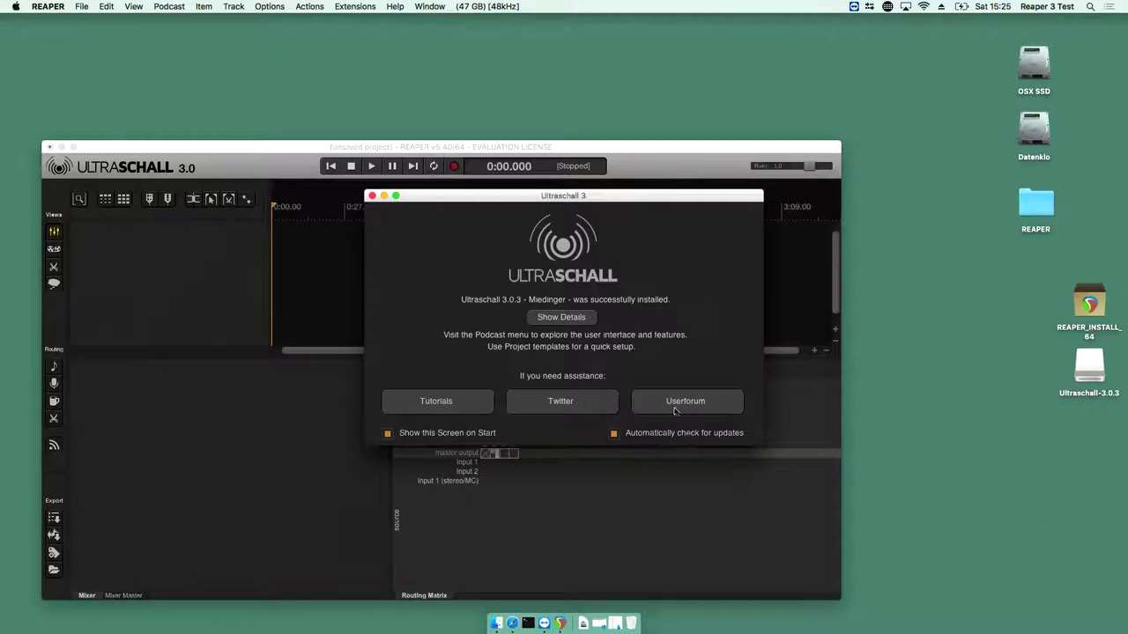
left_click(372, 195)
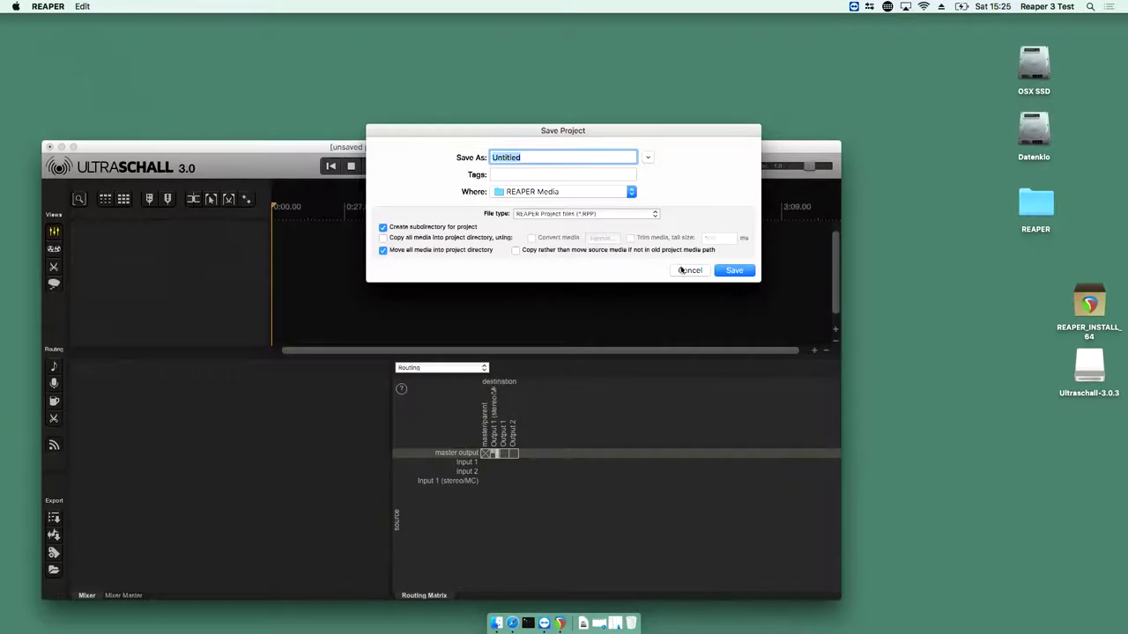
Dismiss the Save Project dialog and quit REAPER without saving the project
left_click(683, 271)
key("super+q")
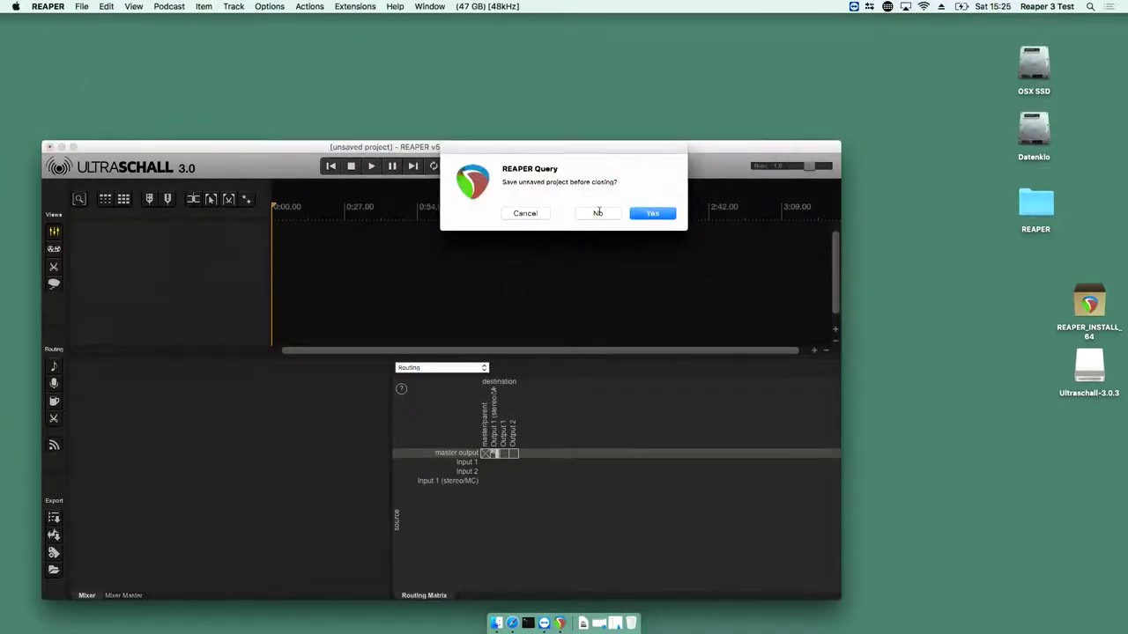
left_click(598, 212)
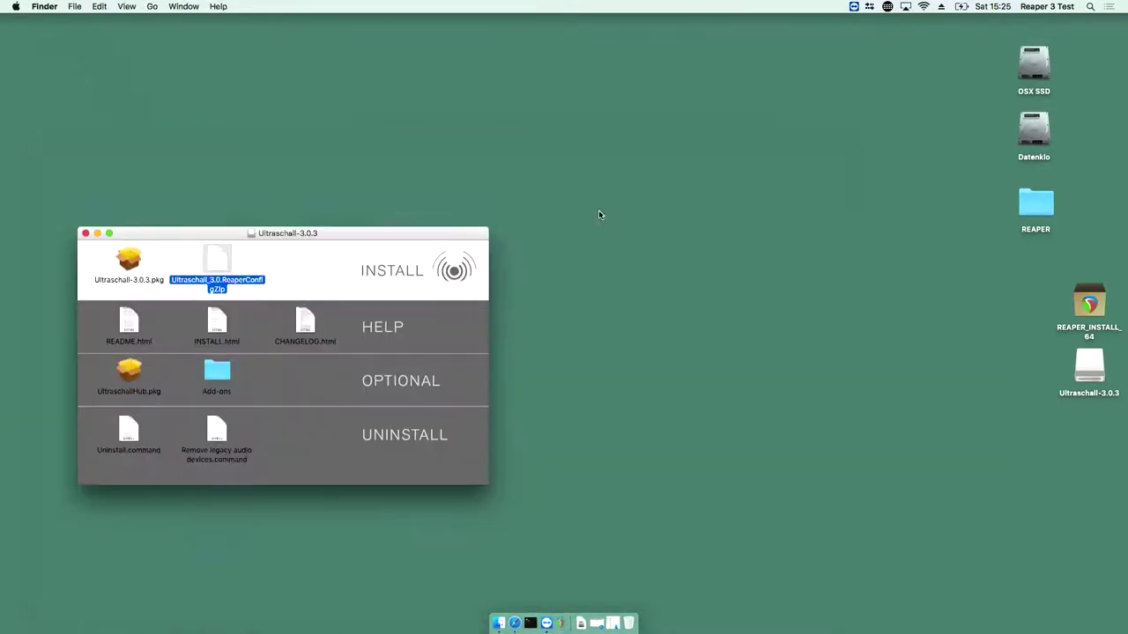
Switch to the other macOS user account, entering its account password
left_click(1075, 7)
left_click(1009, 85)
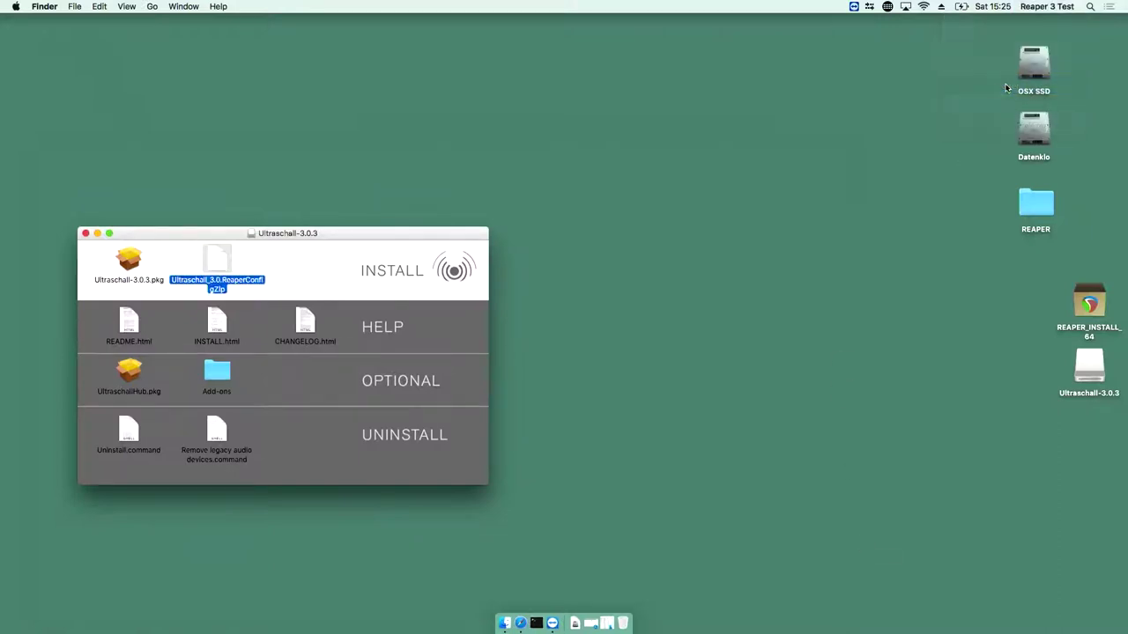
type("••")
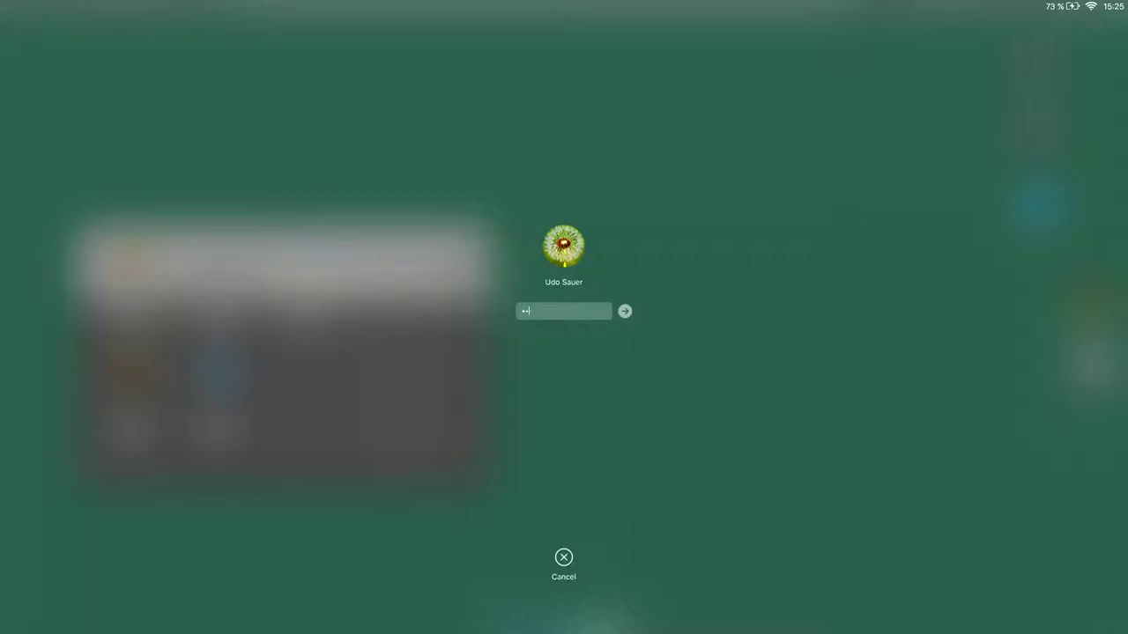
type("•")
key("Return")
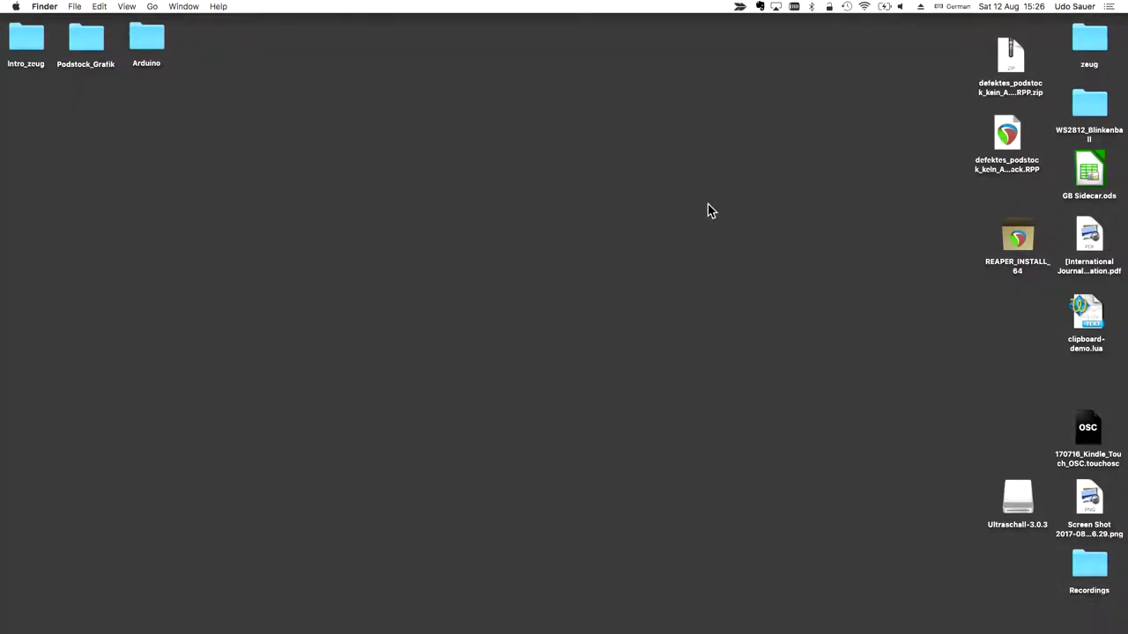
Launch VMware Fusion and start the Windows 7 x64 virtual machine, closing the NordVPN window that is in the way
key("super+space")
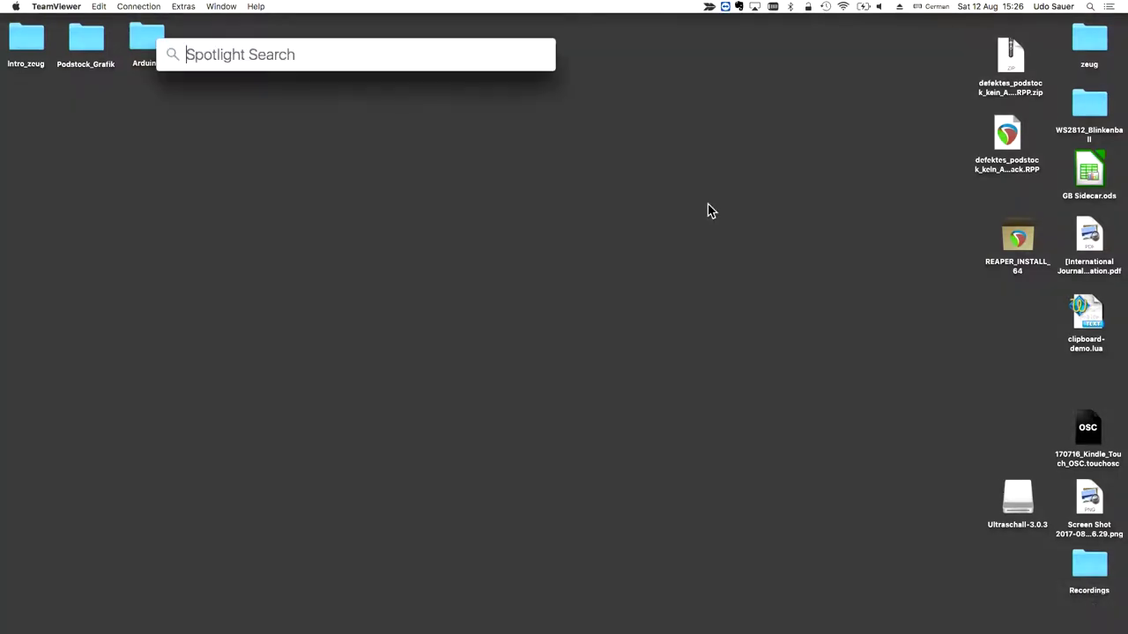
type("vmw")
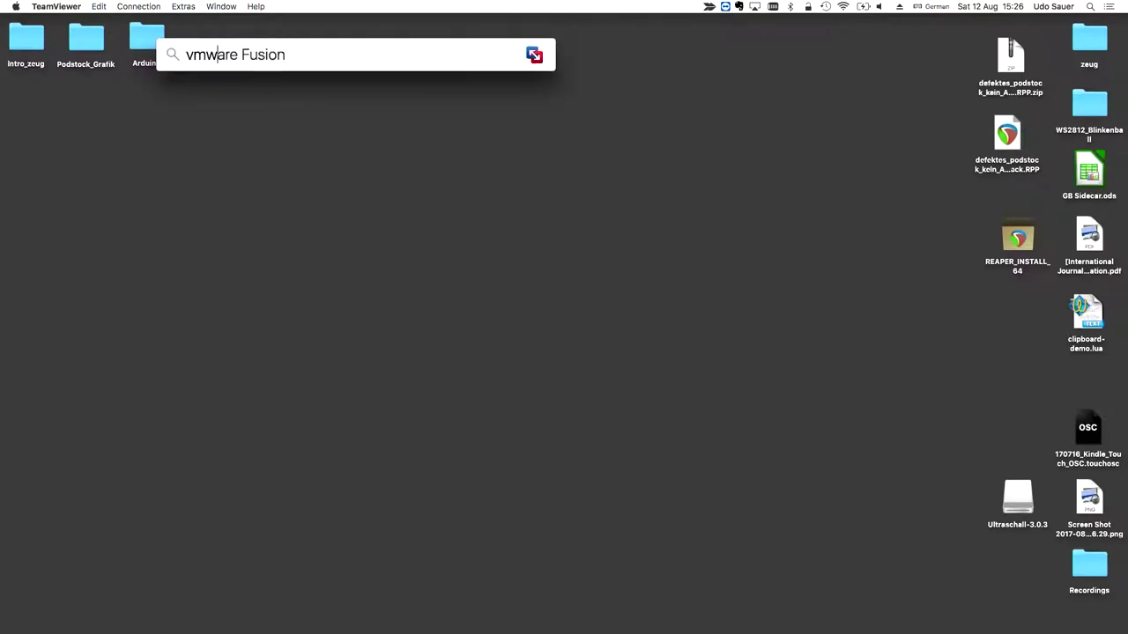
key("Return")
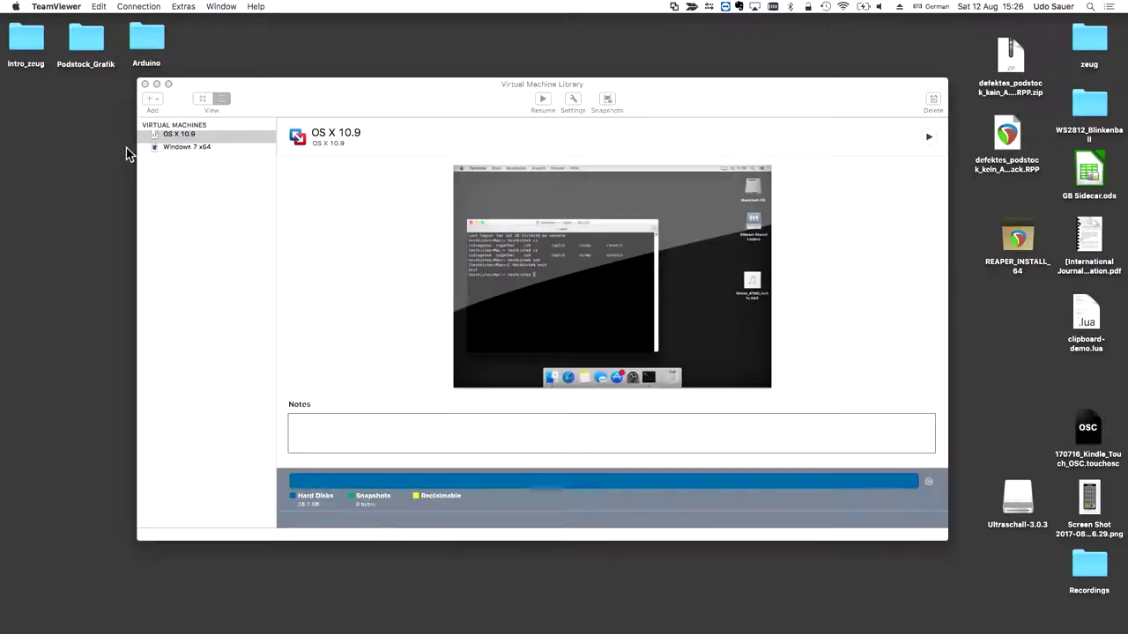
left_click(163, 148)
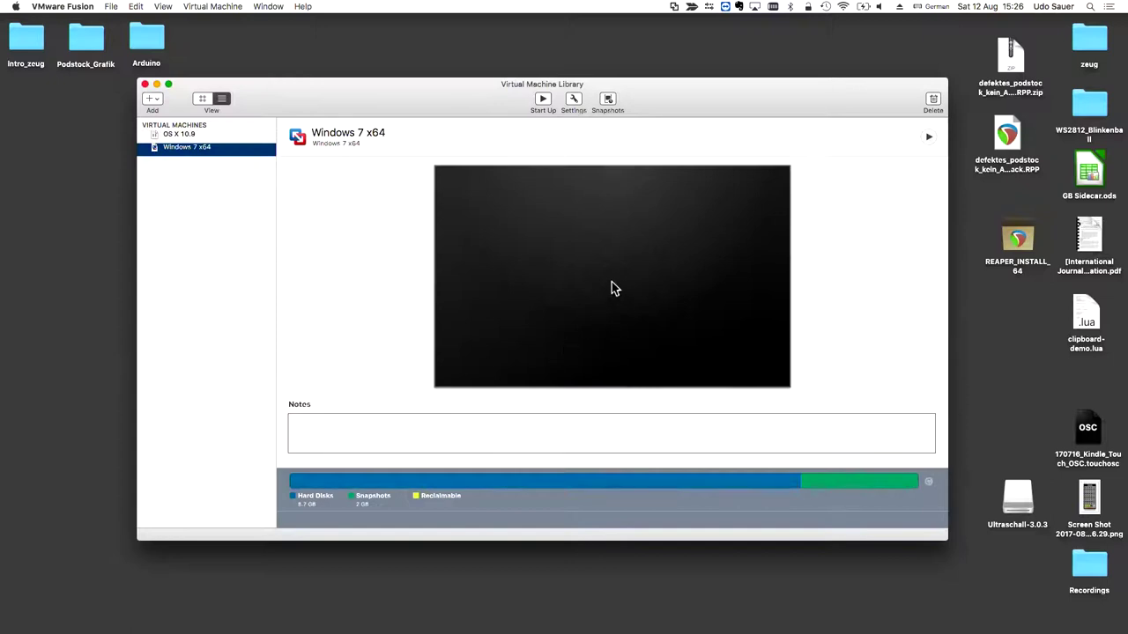
left_click(613, 288)
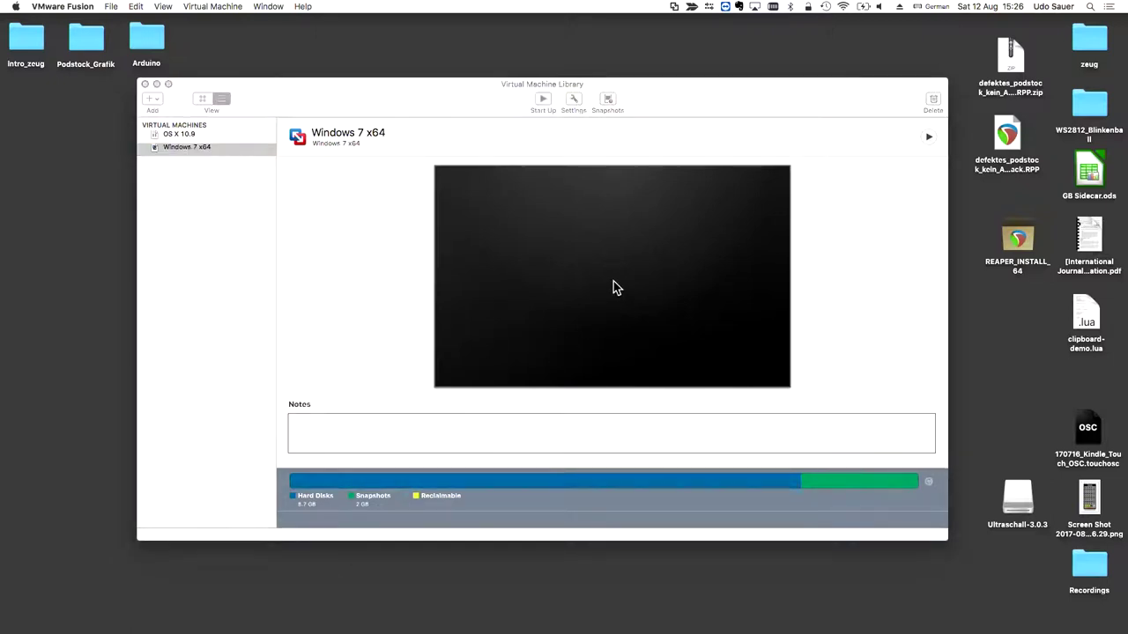
left_click(578, 204)
left_click(928, 137)
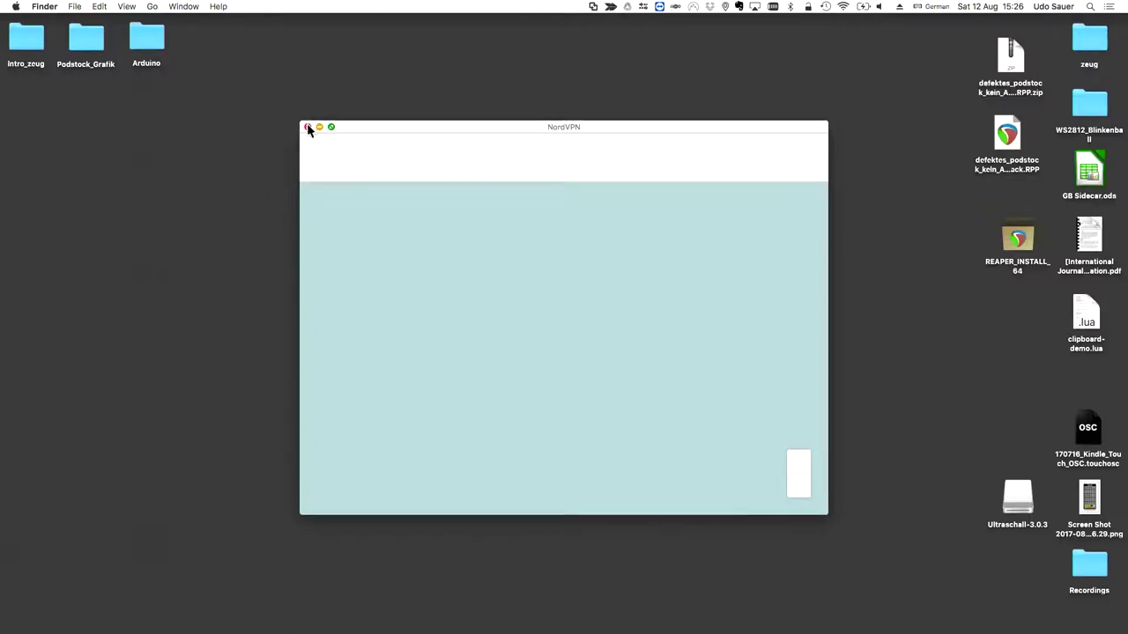
left_click(308, 128)
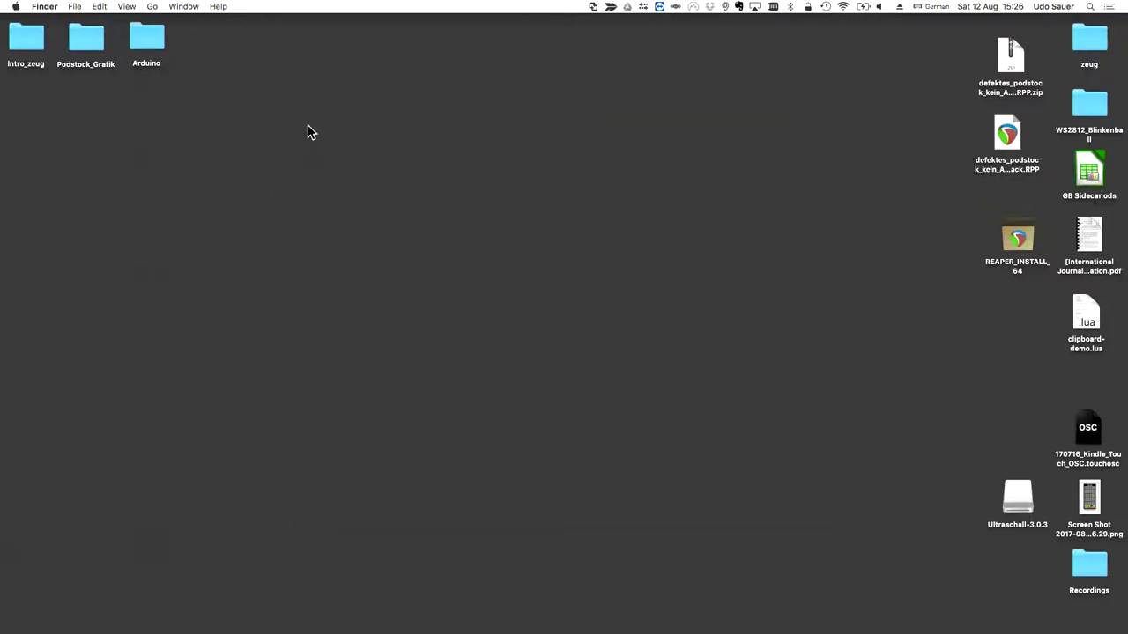
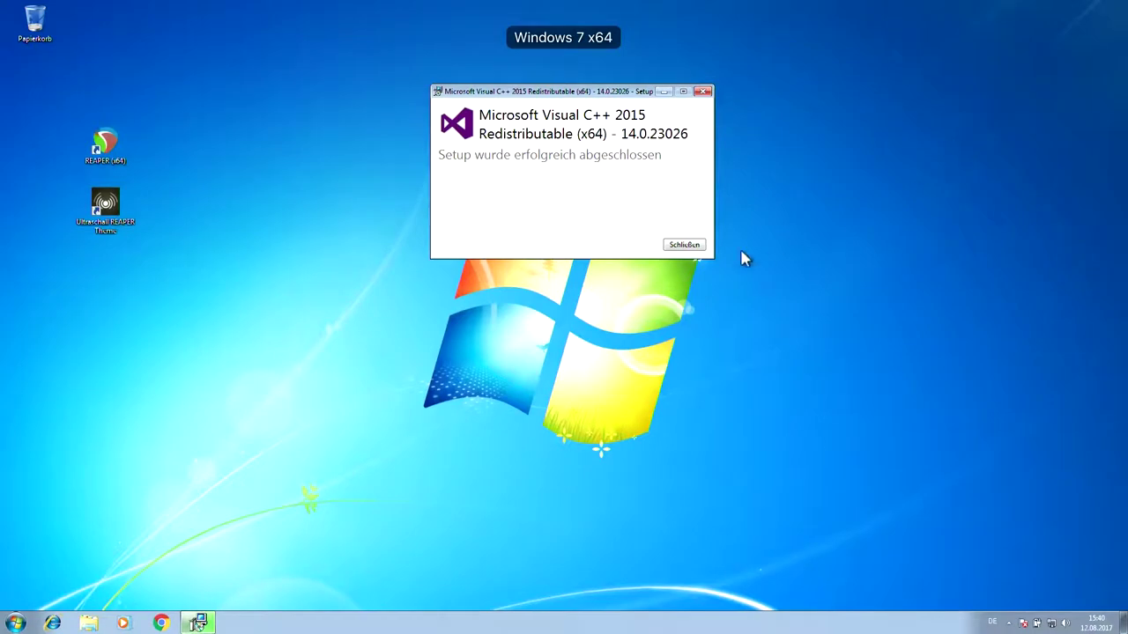
Close the Microsoft Visual C++ 2015 Redistributable setup, and launch REAPER (x64) from the Windows desktop, dismissing its Ultraschall 3 start screen
left_click(685, 245)
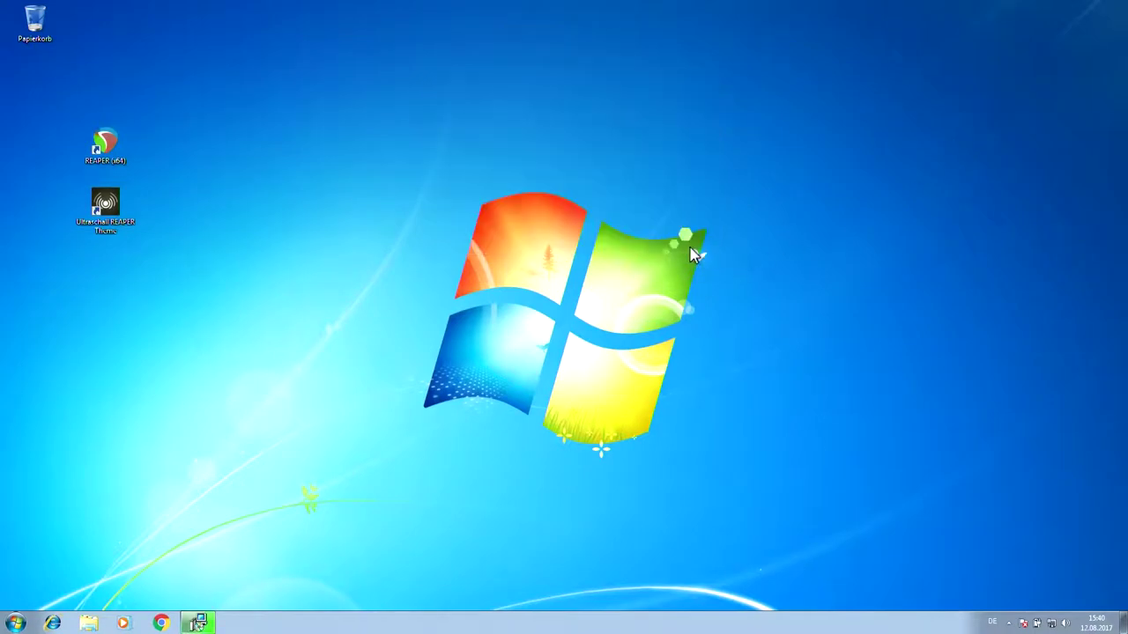
double_click(118, 156)
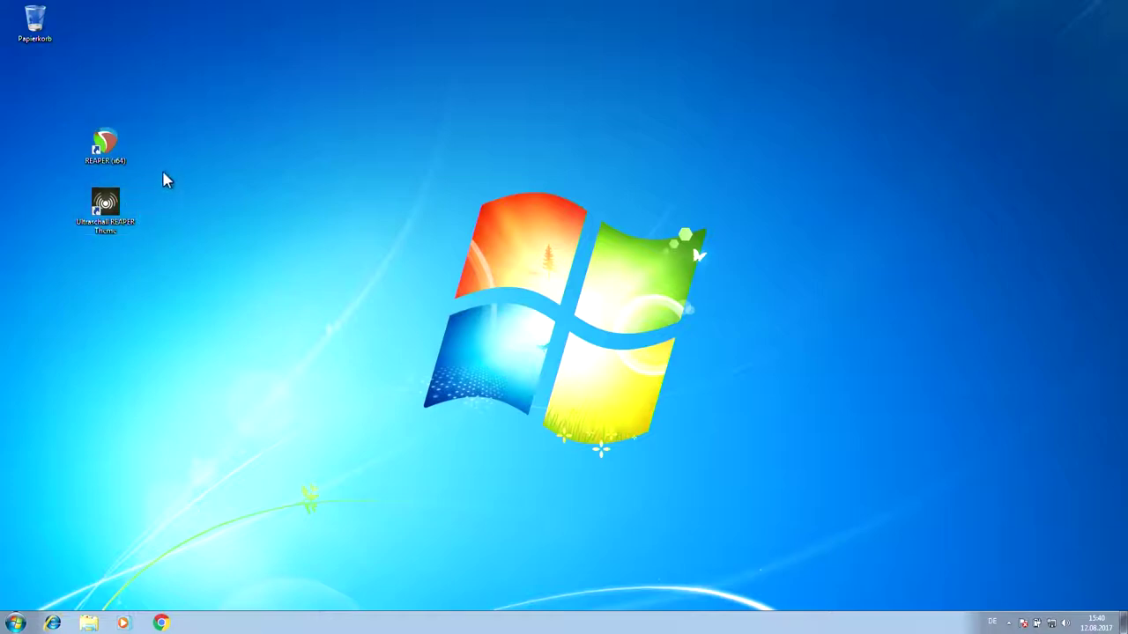
left_click(107, 147)
double_click(107, 147)
right_click(244, 627)
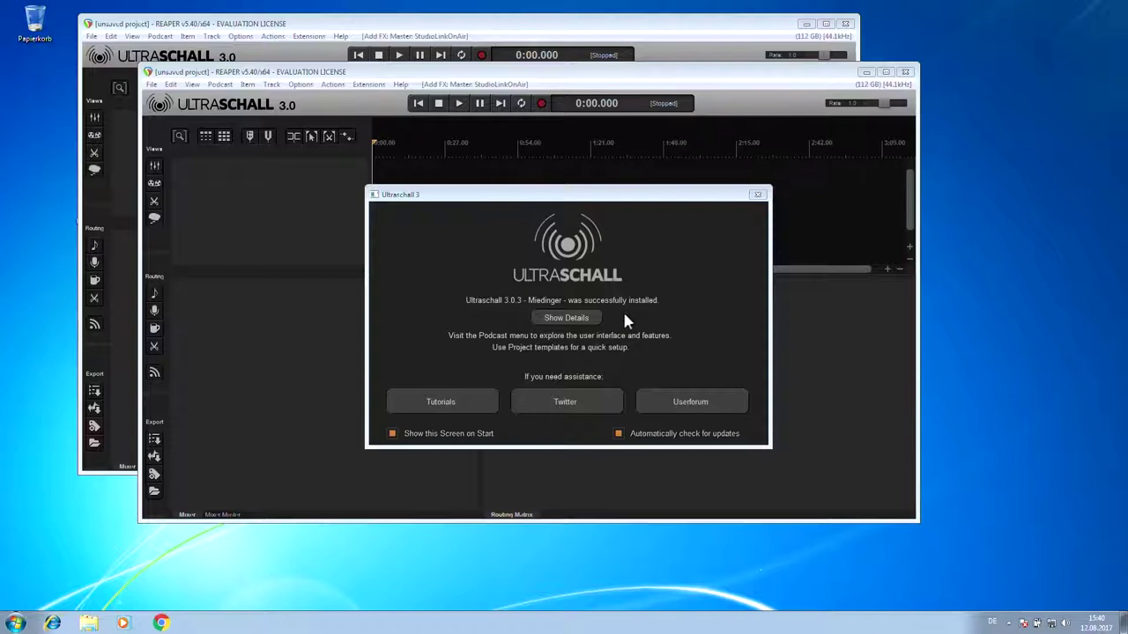
left_click(759, 195)
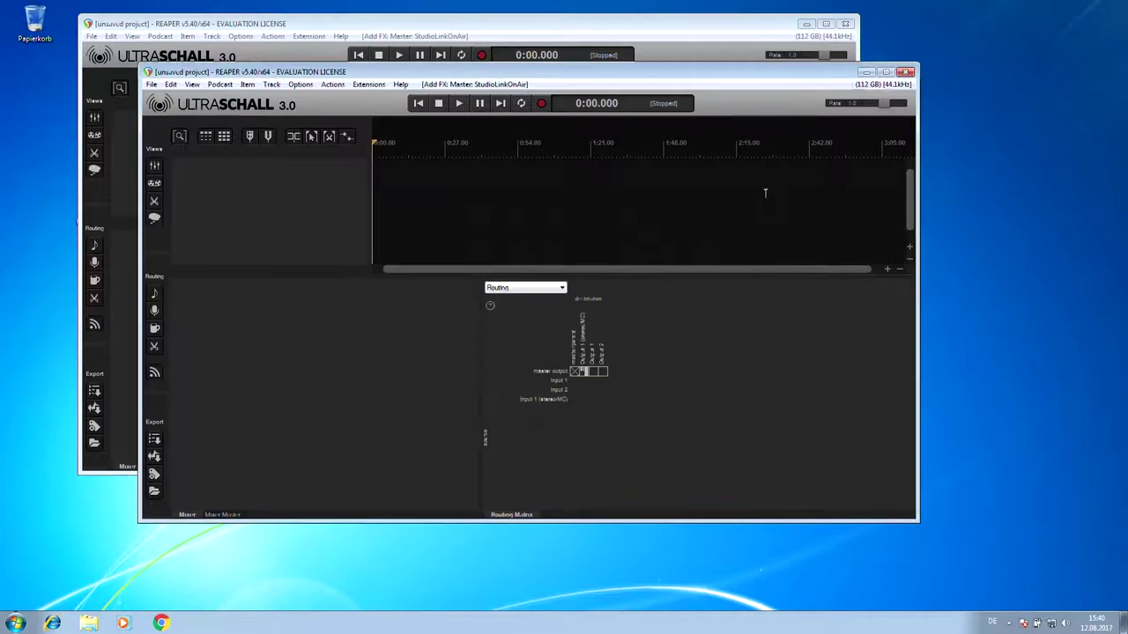
Close both open REAPER windows, discarding the unsaved project
left_click(908, 72)
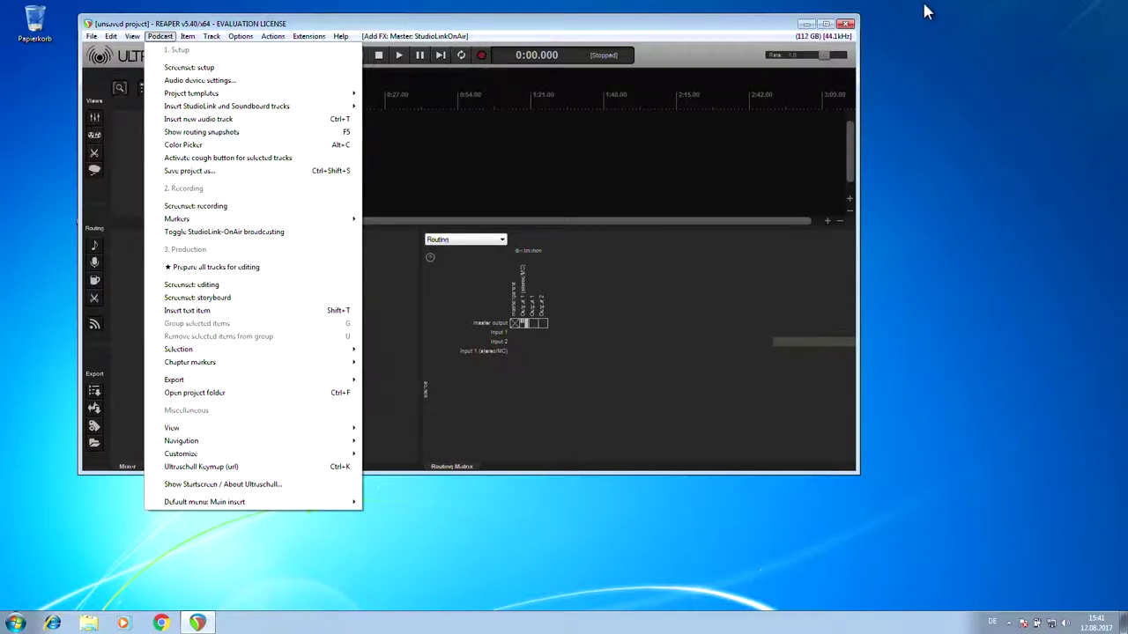
left_click(851, 63)
left_click(845, 26)
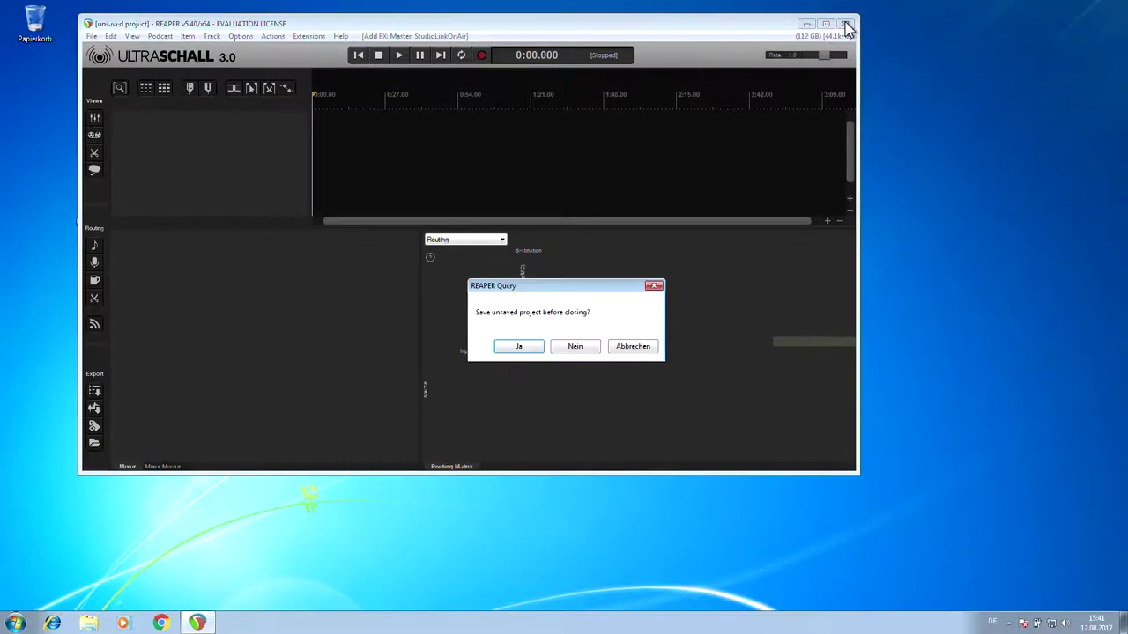
left_click(584, 350)
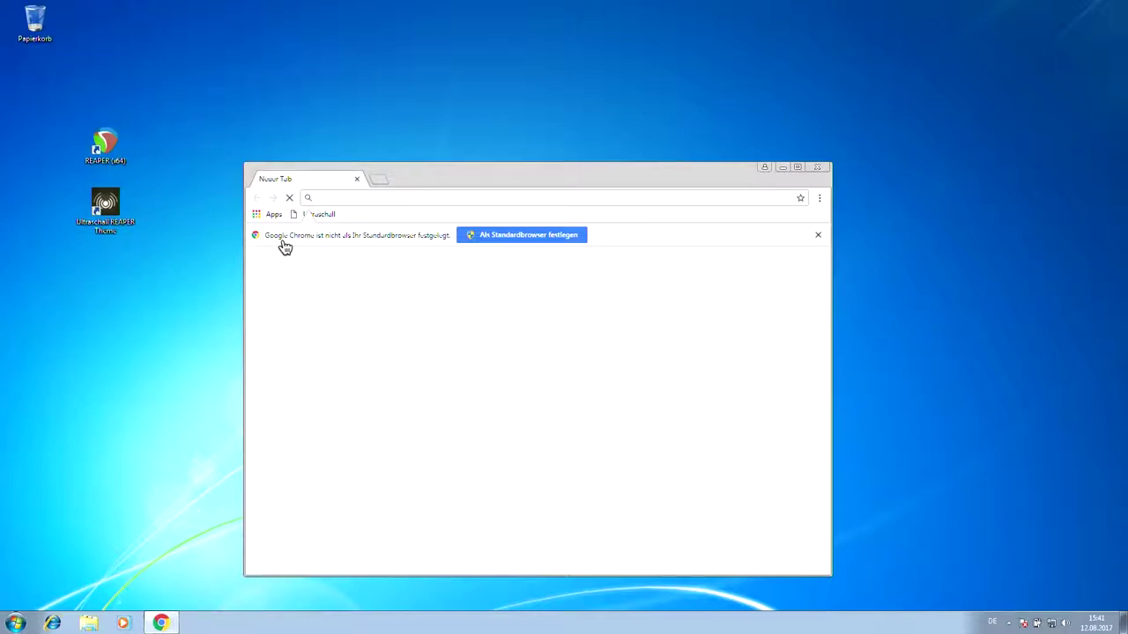
Switch to Chrome, open ultraschall.fm in a maximized window without the default-browser notice, and show the Windows instructions on its Install page
type("ultraschall.fm")
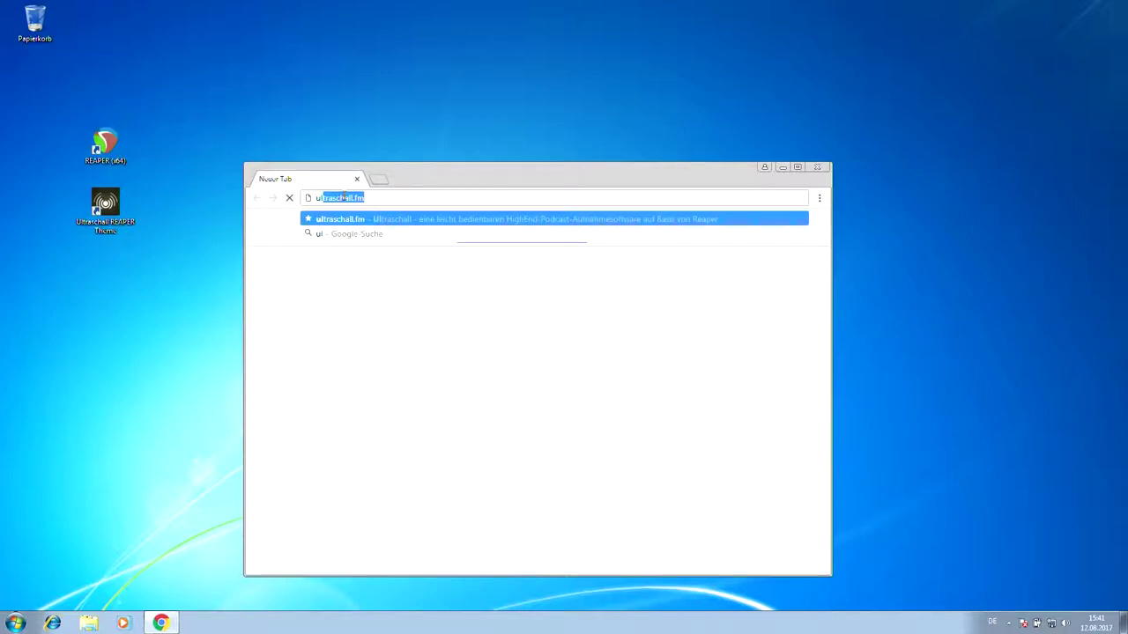
key("Return")
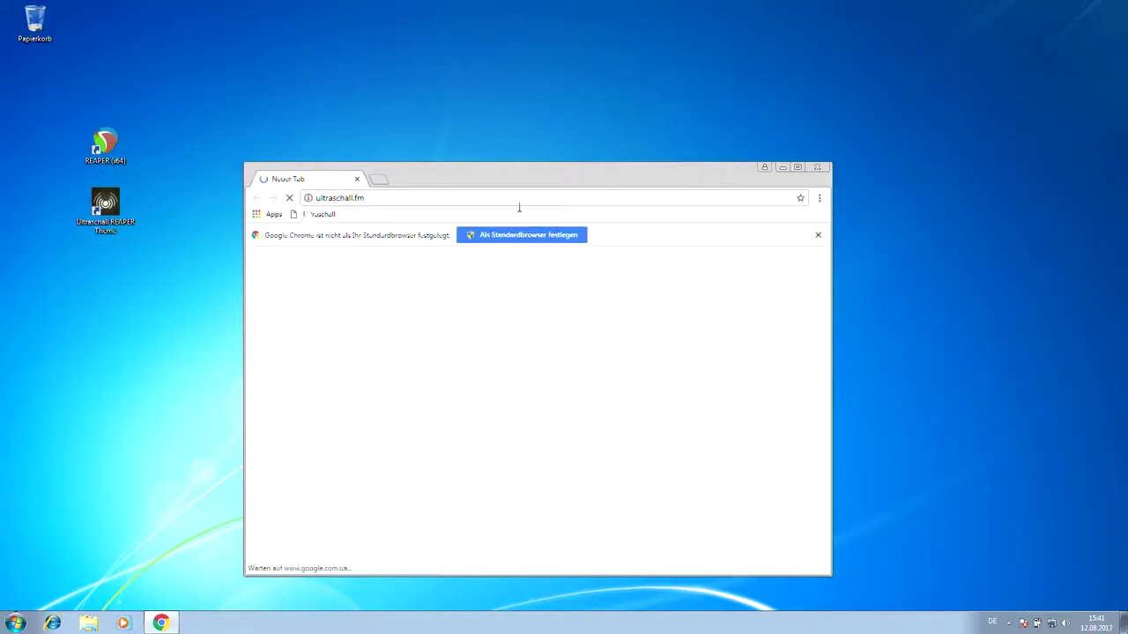
left_click(816, 235)
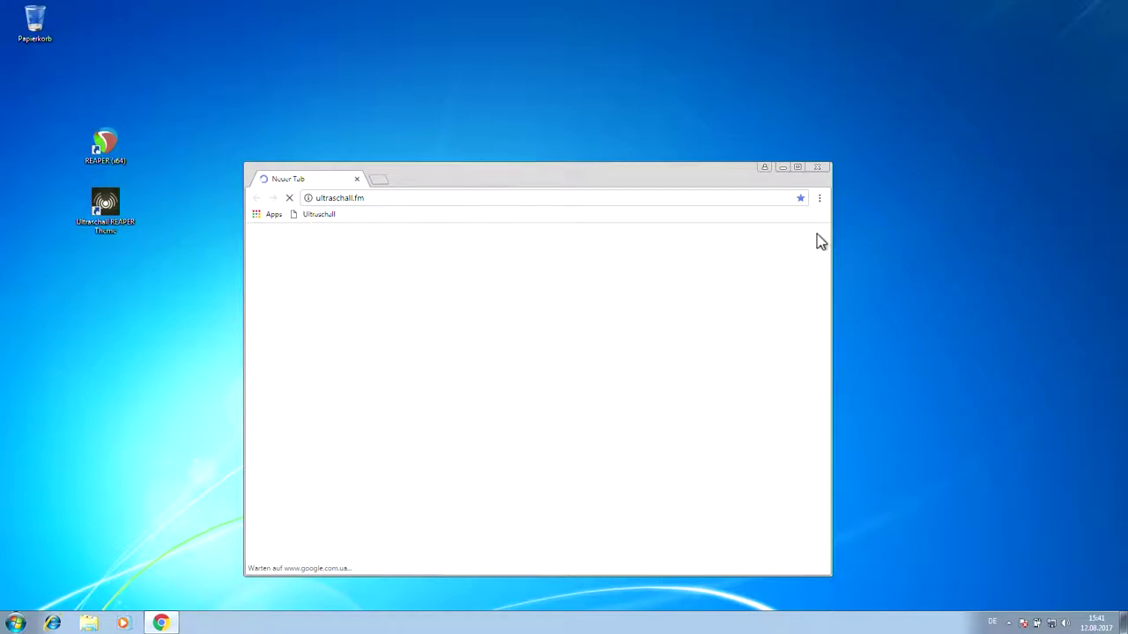
left_click(798, 168)
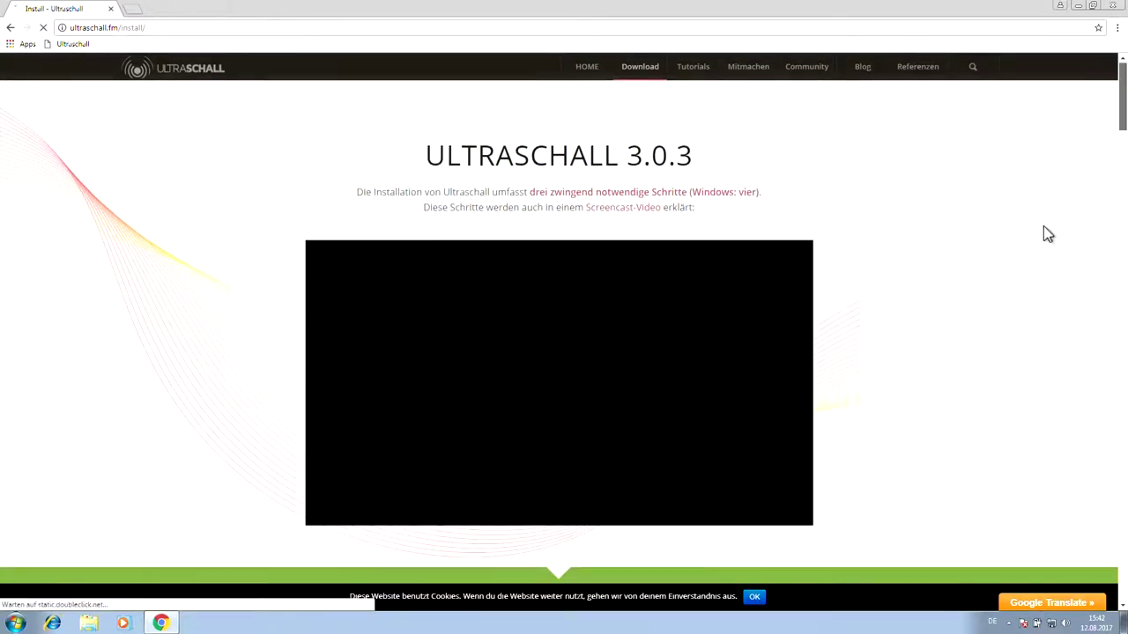
scroll(1044, 227, "down", 5)
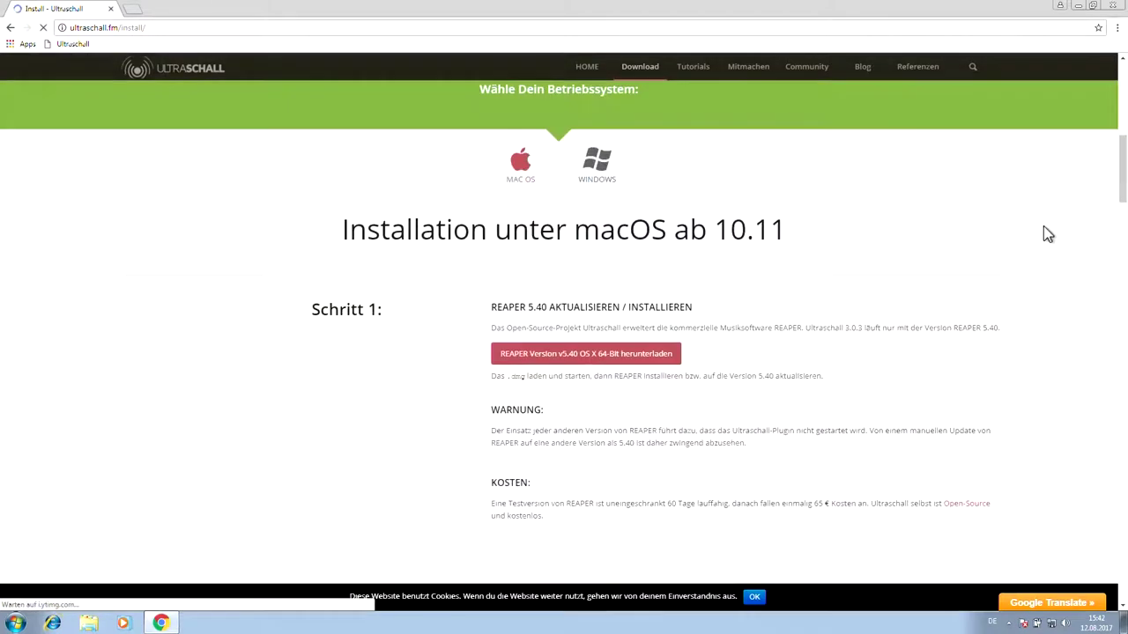
left_click(601, 145)
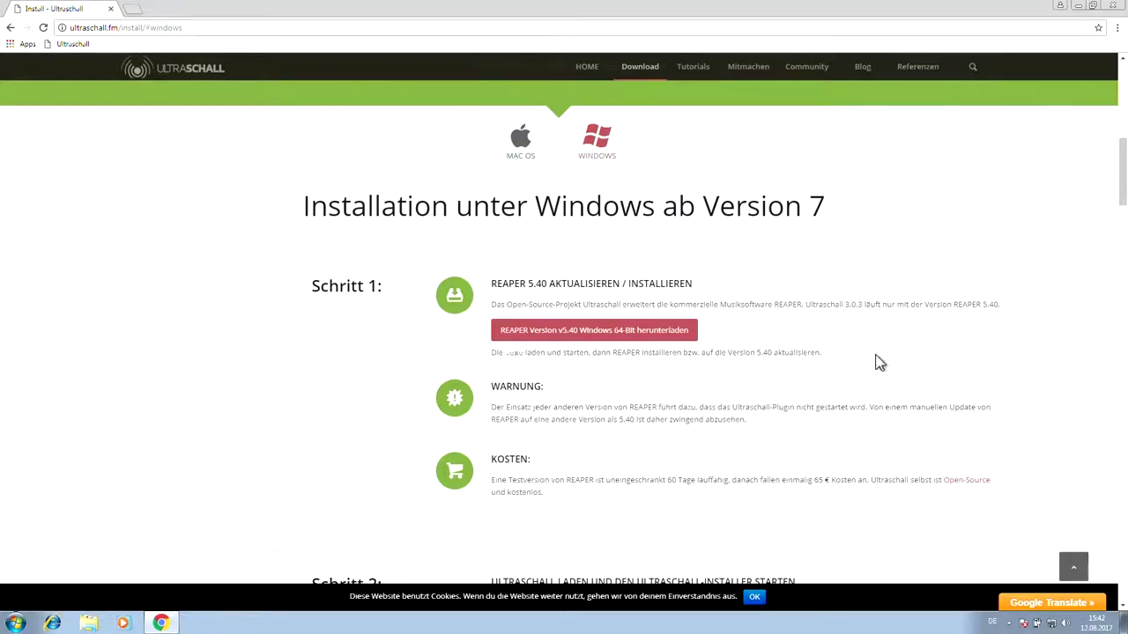
Look through the Windows installation steps and the changelog on the Ultraschall install page
scroll(879, 362, "down", 3)
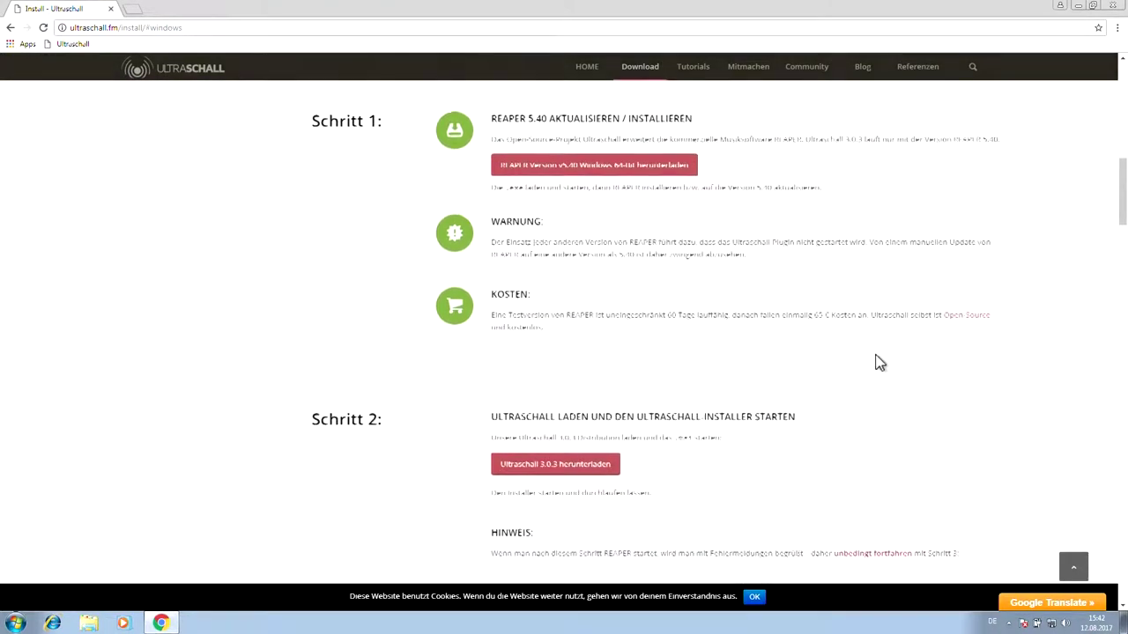
scroll(878, 361, "down", 1)
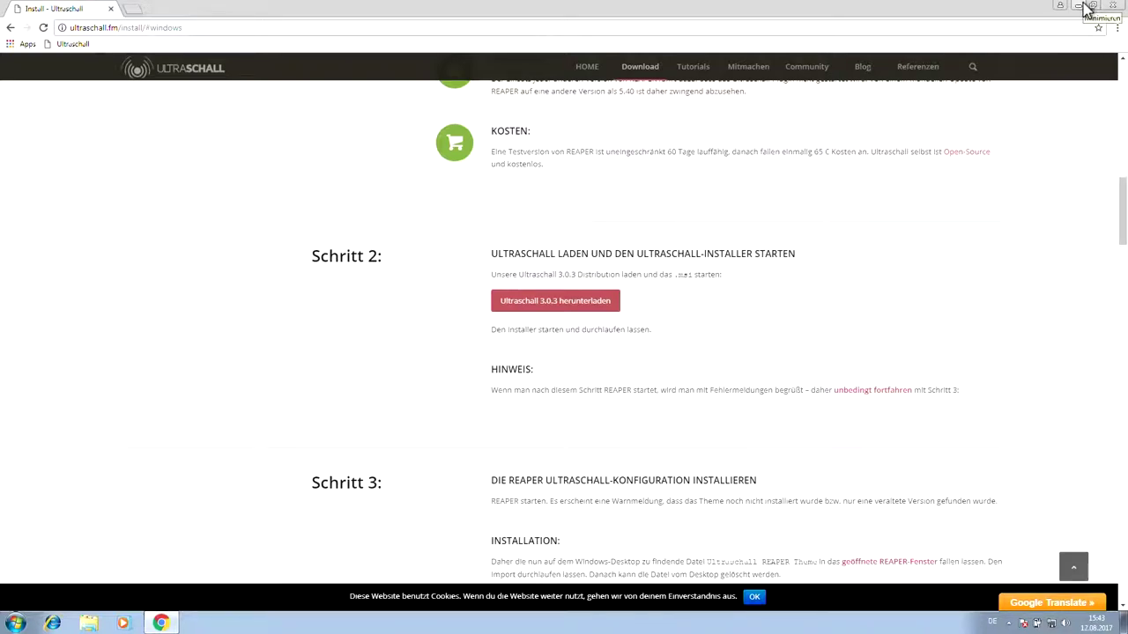
scroll(1068, 78, "down", 20)
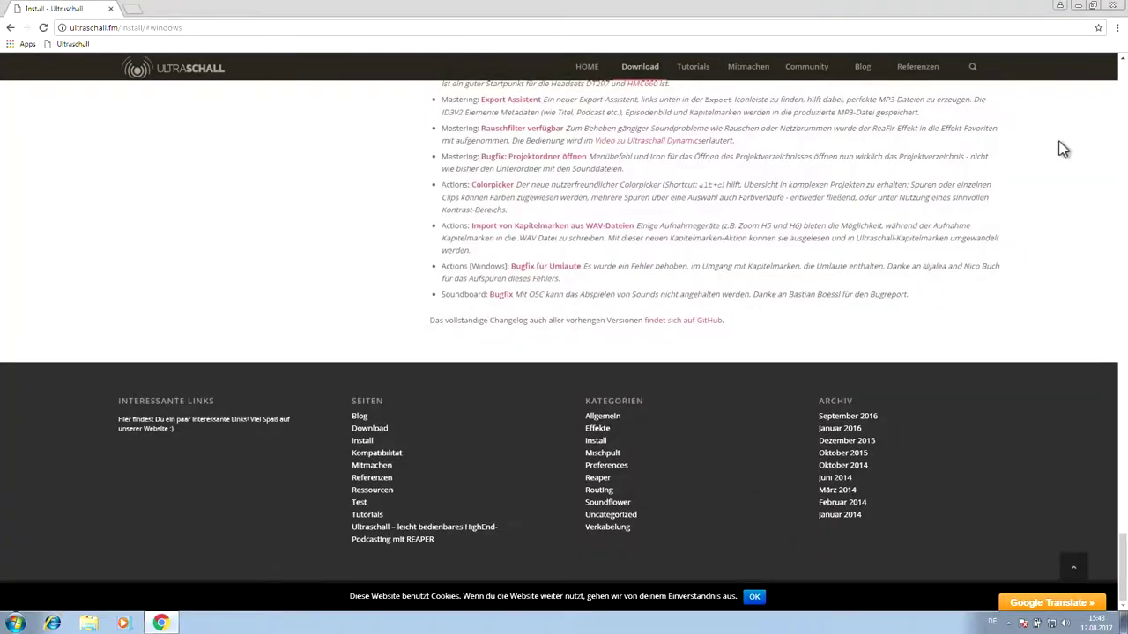
scroll(1056, 166, "up", 1)
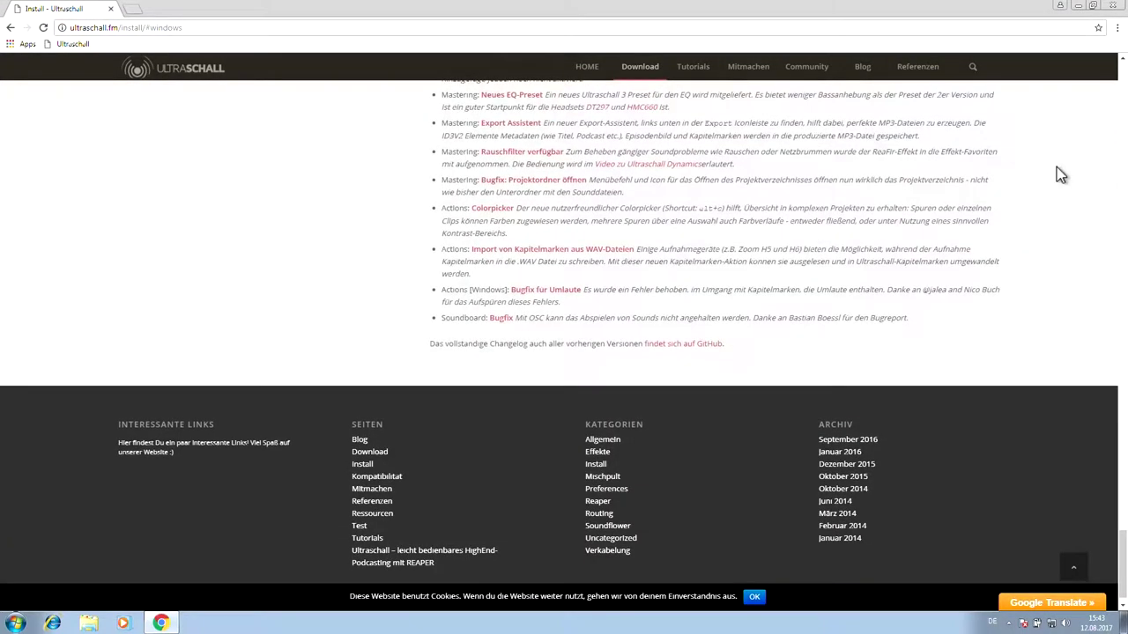
scroll(1057, 167, "up", 5)
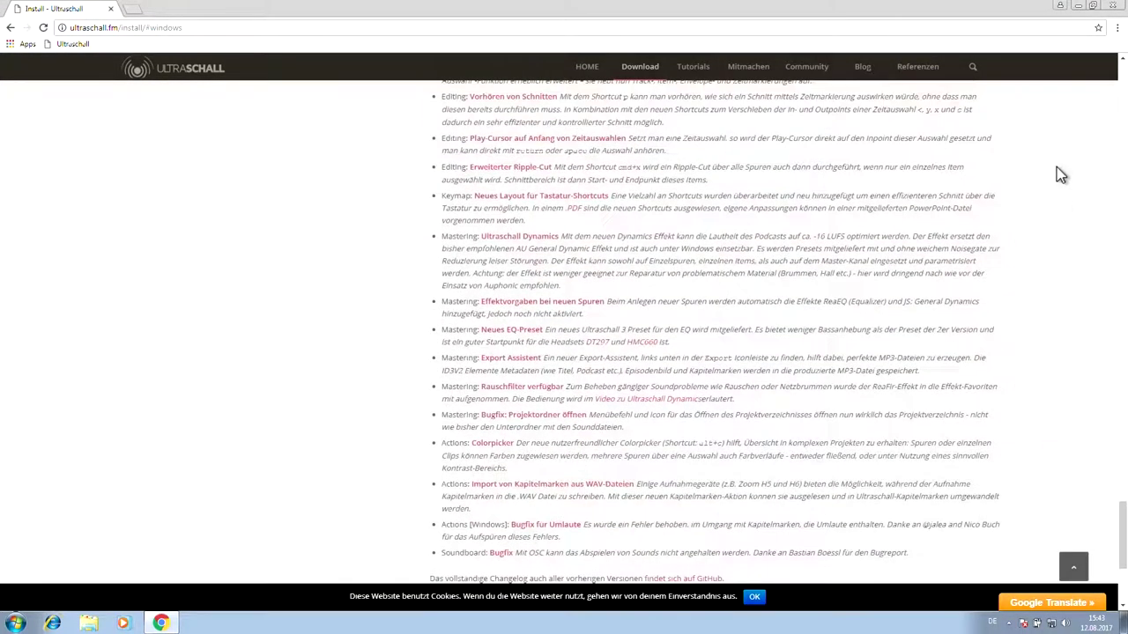
scroll(1056, 167, "up", 1)
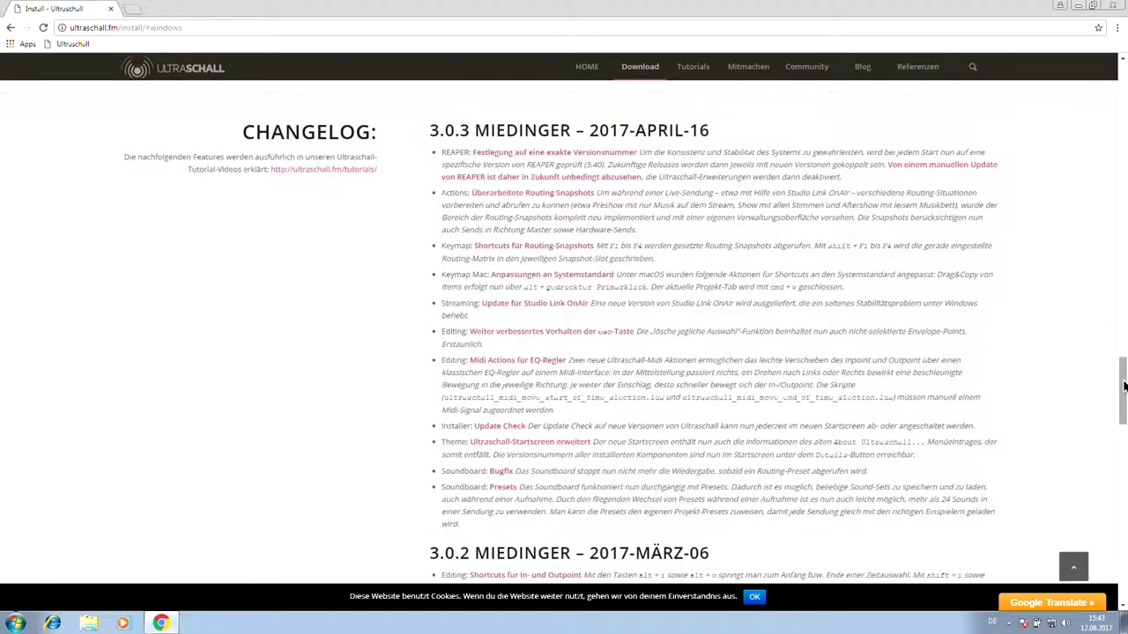
left_click(1124, 229)
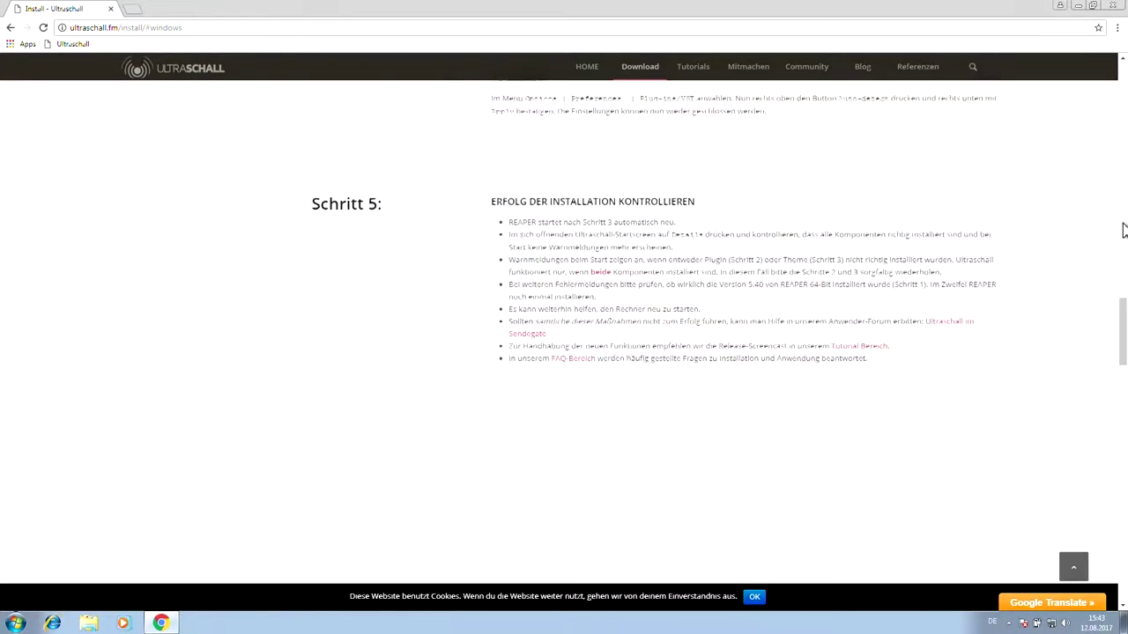
left_click(1124, 229)
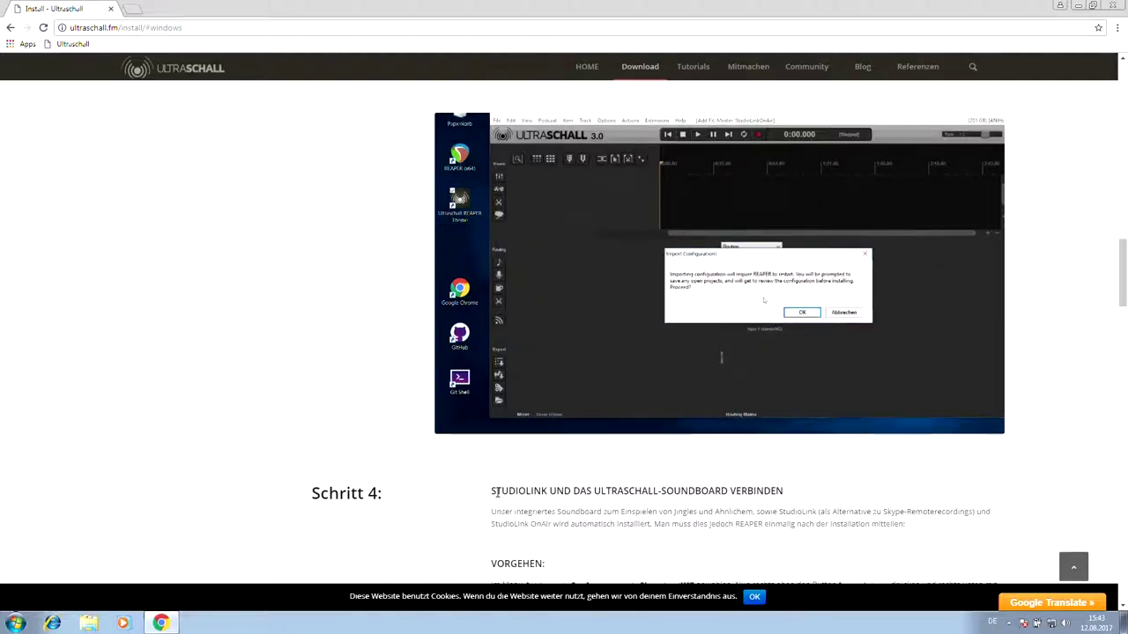
Highlight the Schritt 4 heading on connecting StudioLink and the soundboard, and read its instructions, dismissing the Windows update notification
left_click_drag(566, 478, 793, 490)
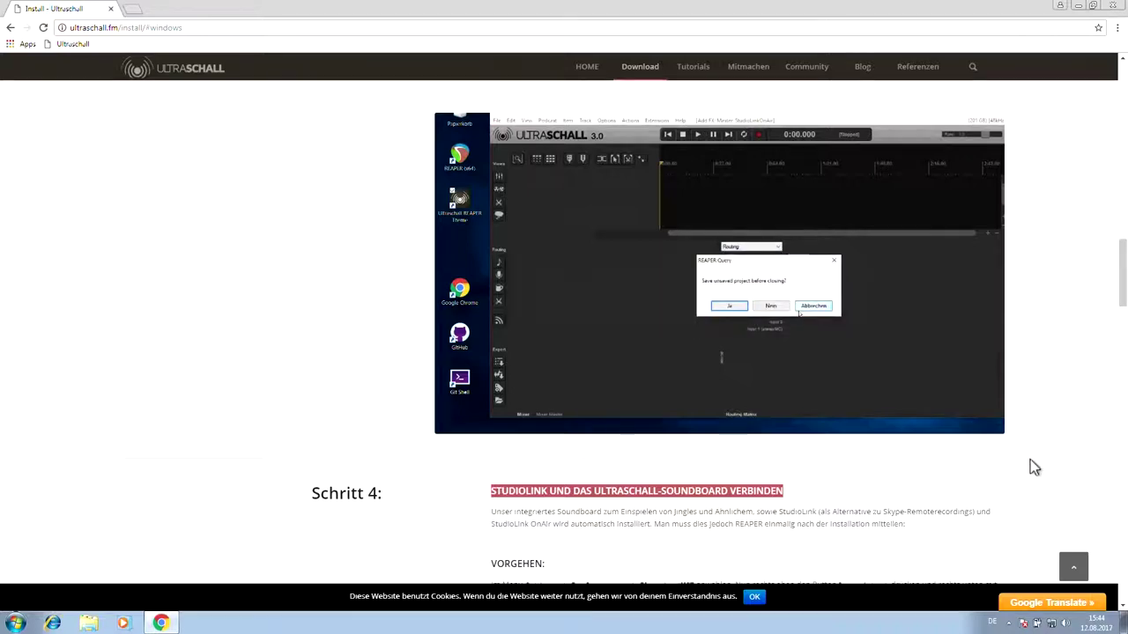
left_click(1123, 606)
left_click(1123, 606)
left_click(1122, 606)
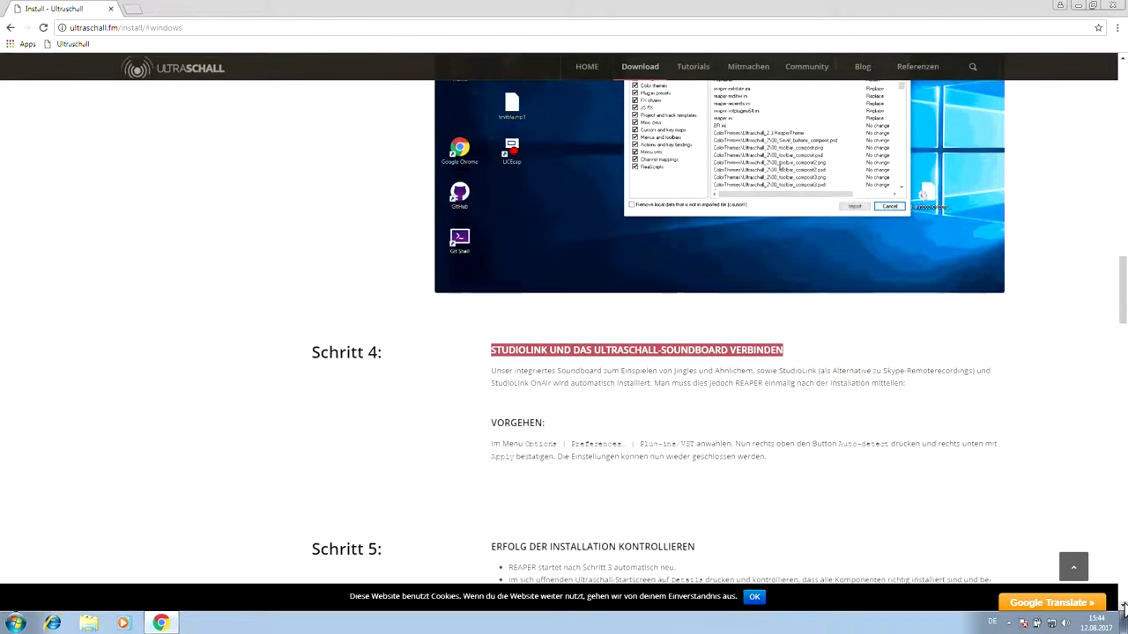
left_click(1122, 606)
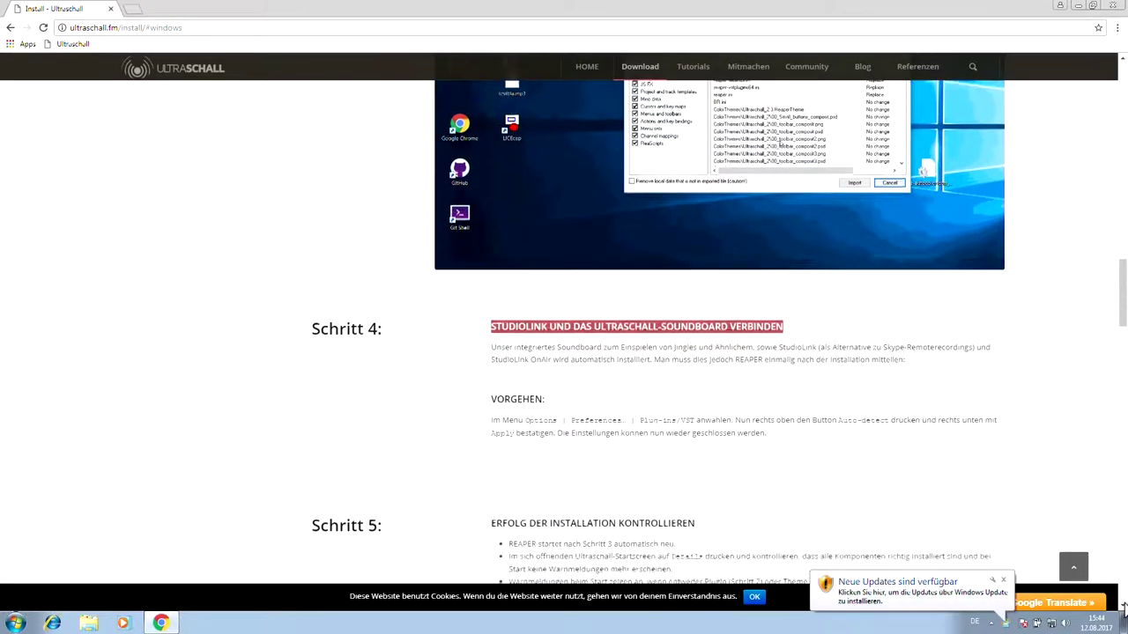
left_click(1004, 576)
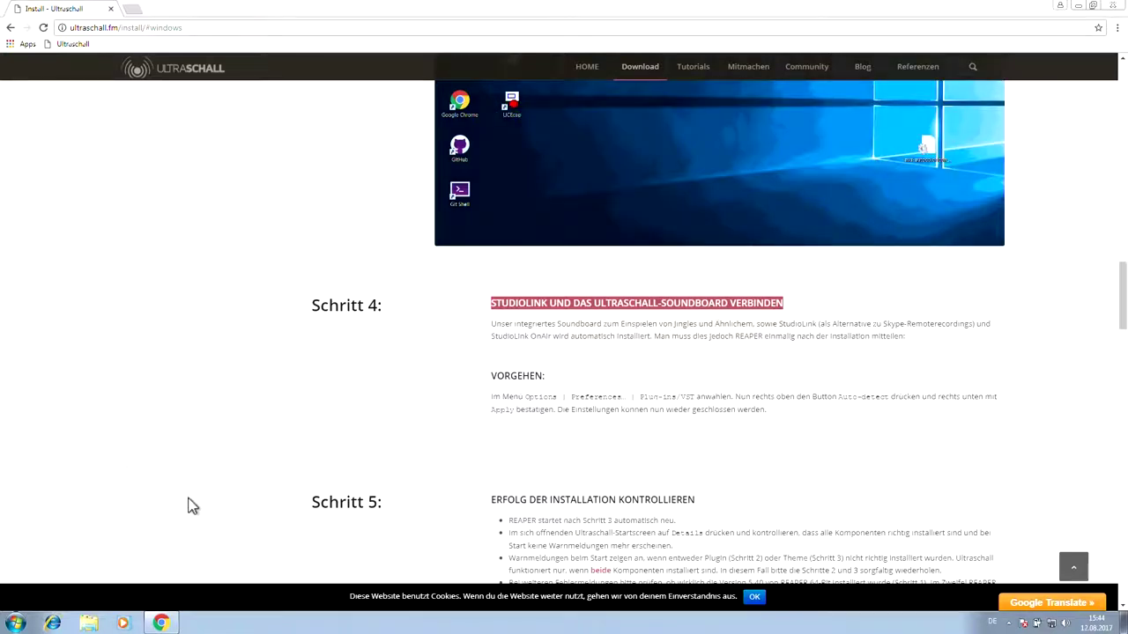
Launch REAPER from the Windows desktop, dismiss the Ultraschall 3 start screen, and open the REAPER Preferences
key("super+d")
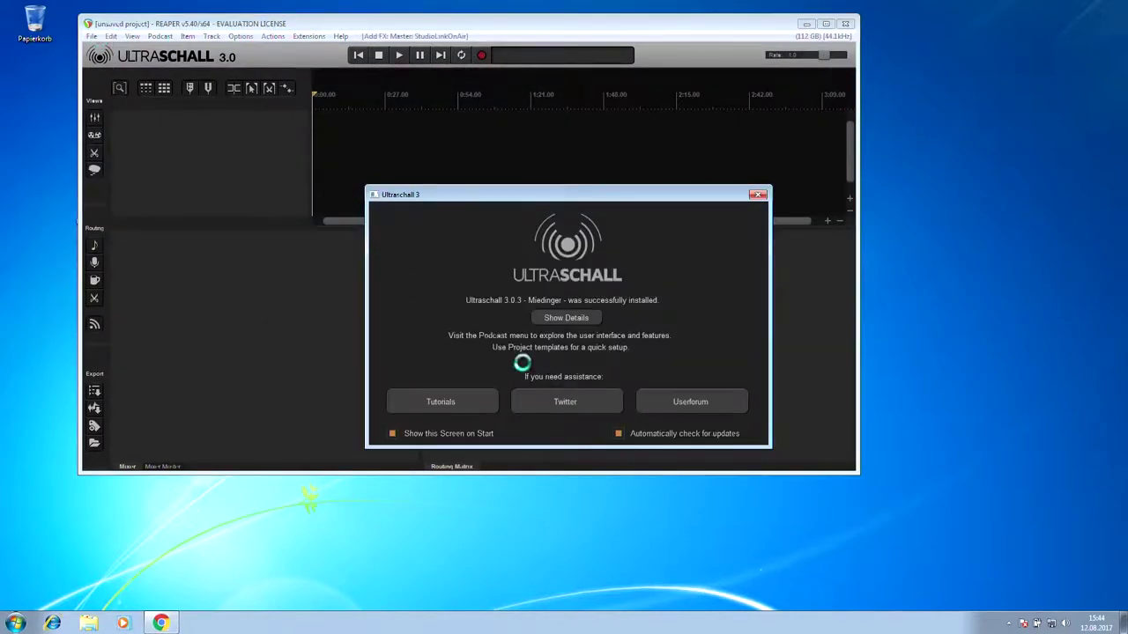
left_click(760, 193)
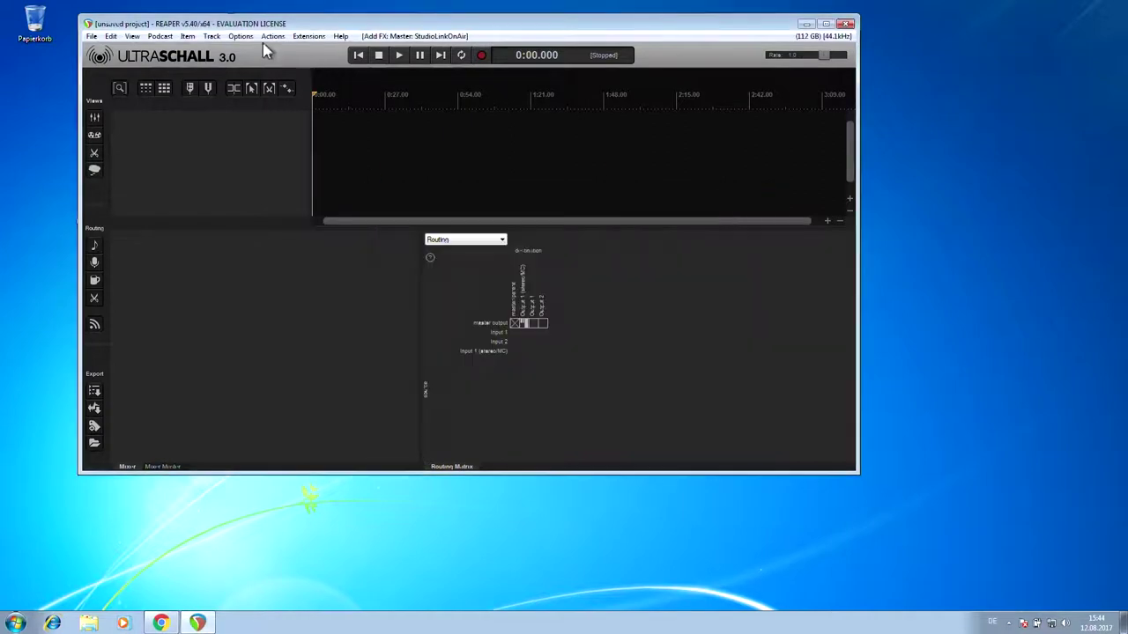
left_click(236, 36)
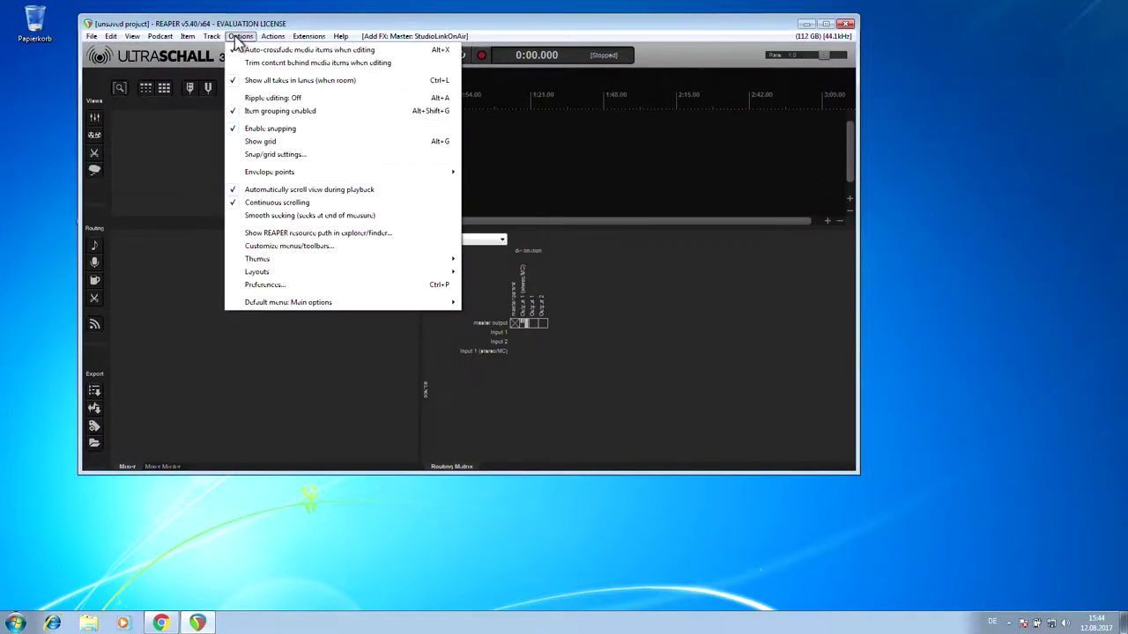
left_click(404, 284)
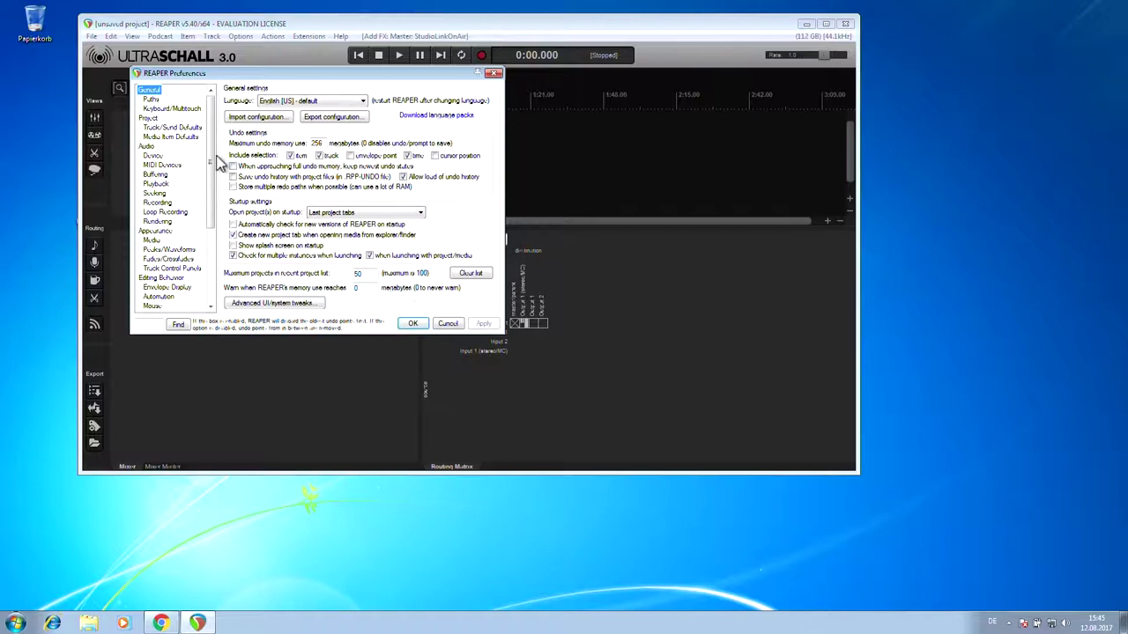
mouse_move(211, 141)
left_mouse_down()
mouse_move(220, 238)
mouse_move(214, 125)
left_mouse_up()
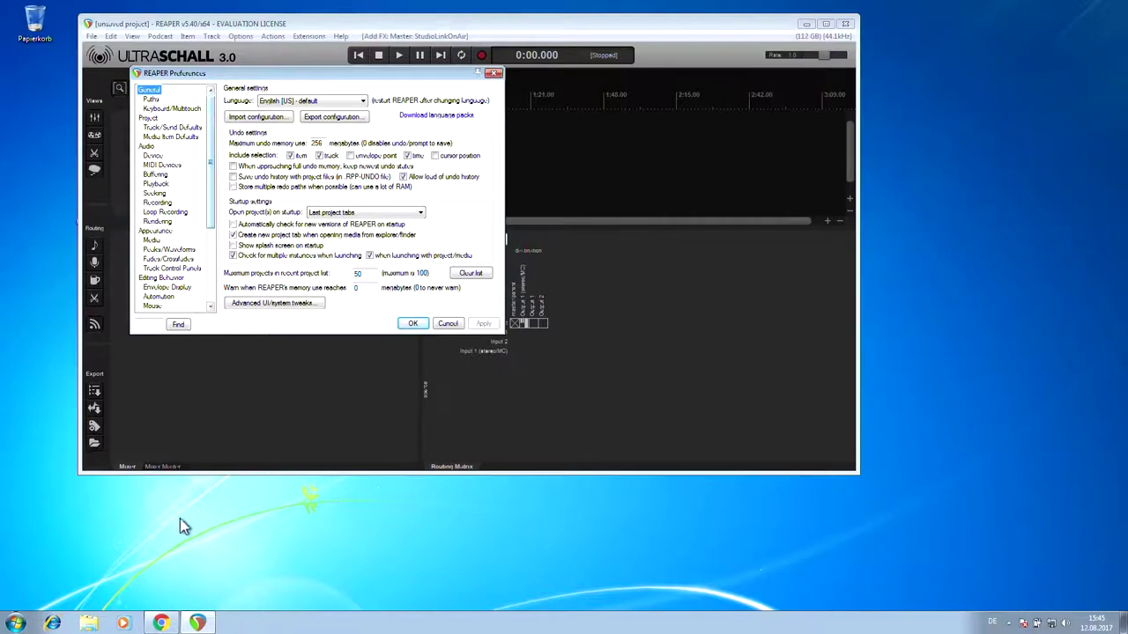
Switch to Chrome to check the Schritt 4 instructions again, and return to the REAPER Preferences
left_click(161, 623)
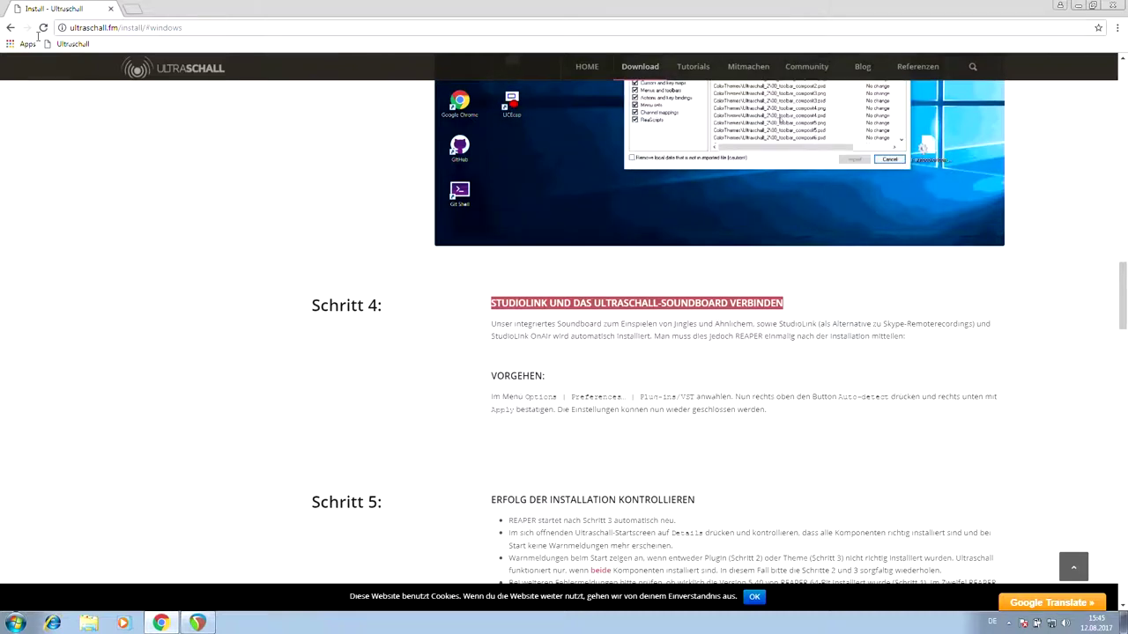
key("ctrl+Left")
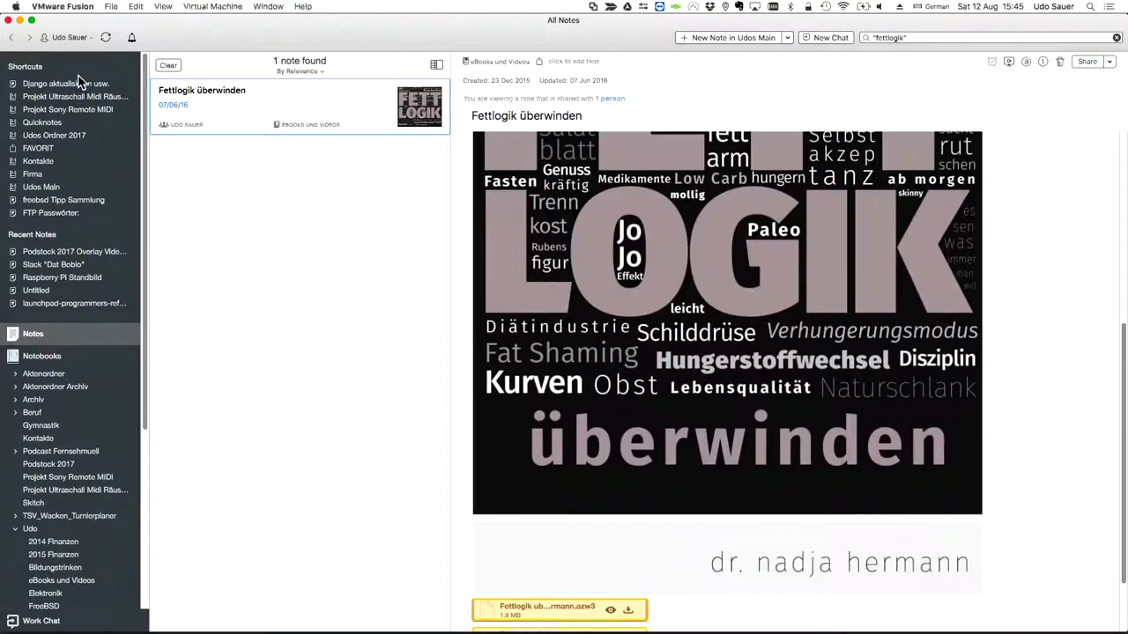
key("ctrl+Right")
key("ctrl+Right")
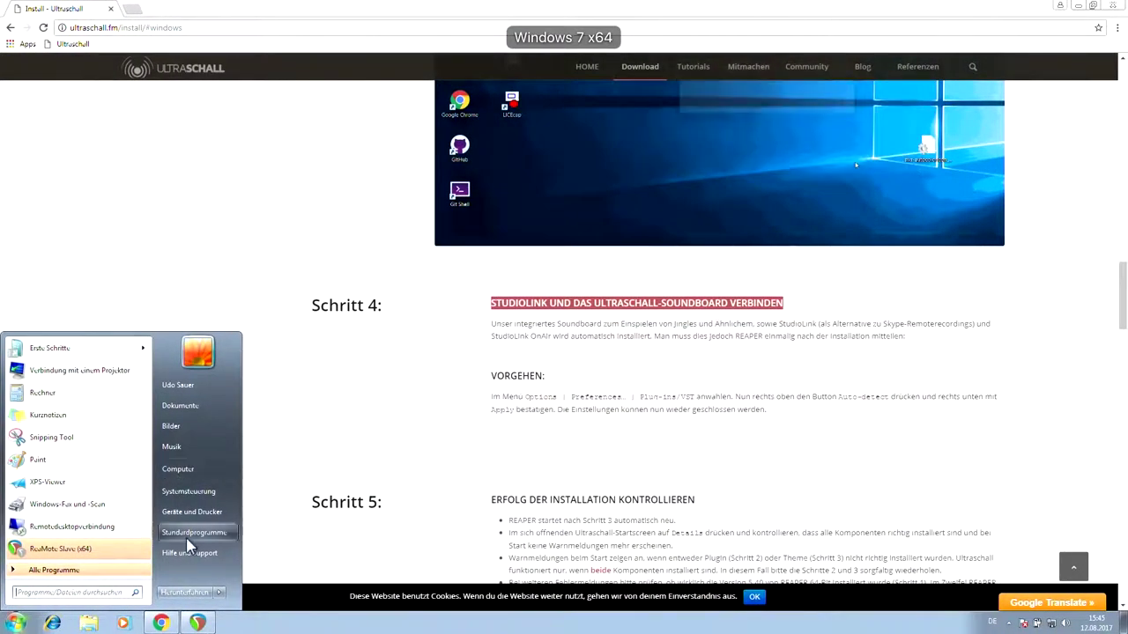
left_click(199, 623)
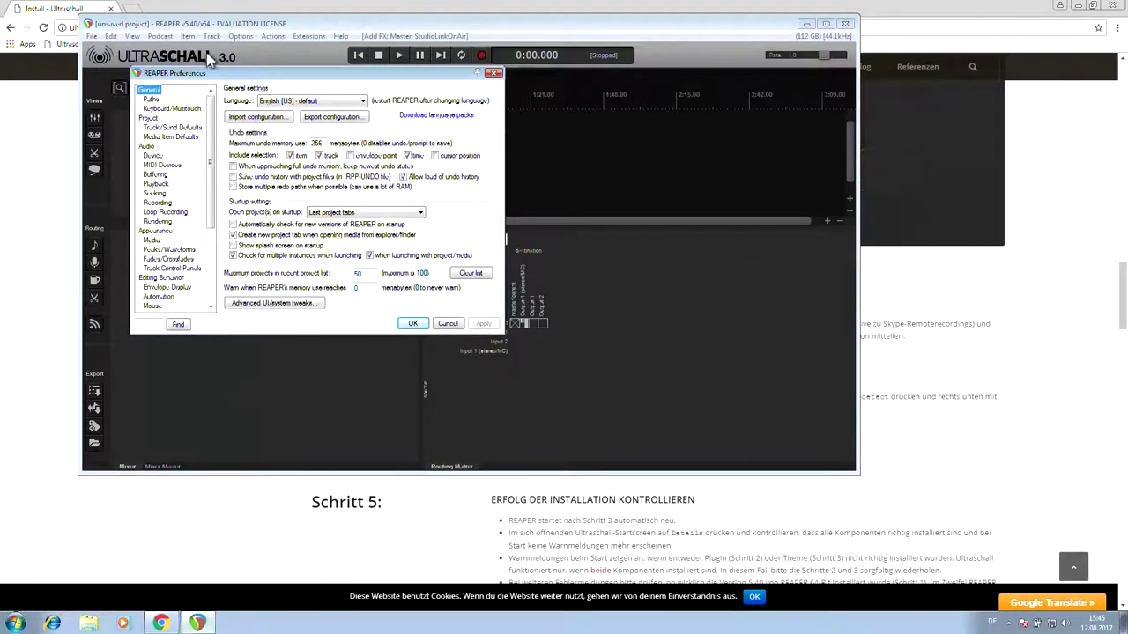
Auto-detect the VST plug-in paths in the REAPER Preferences and accept the changes
left_click_drag(211, 146, 211, 220)
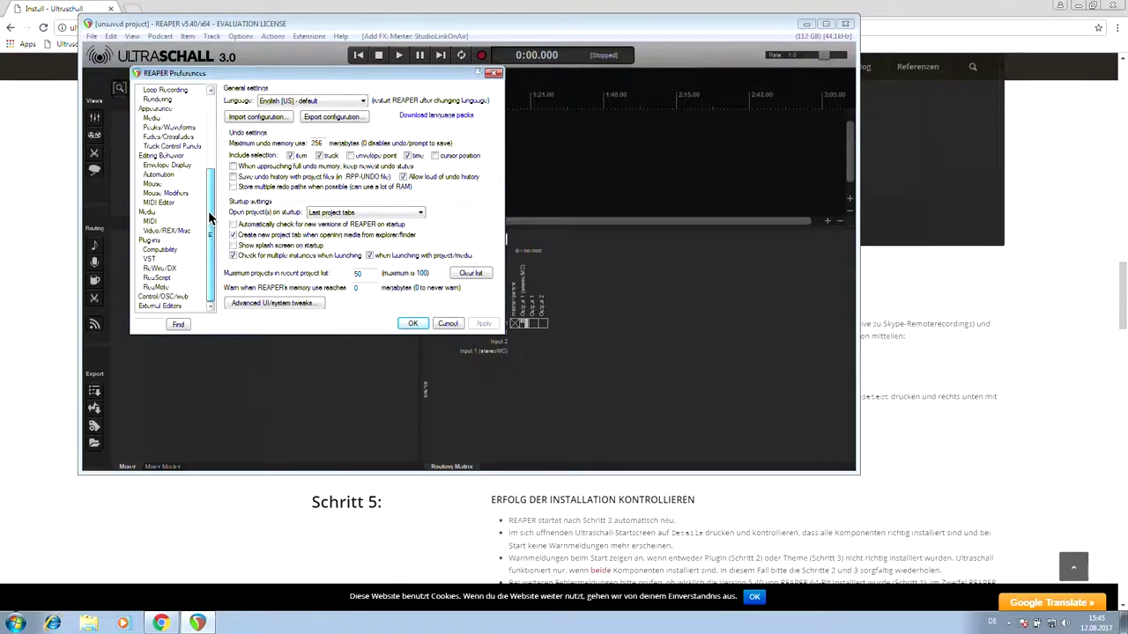
left_click(154, 261)
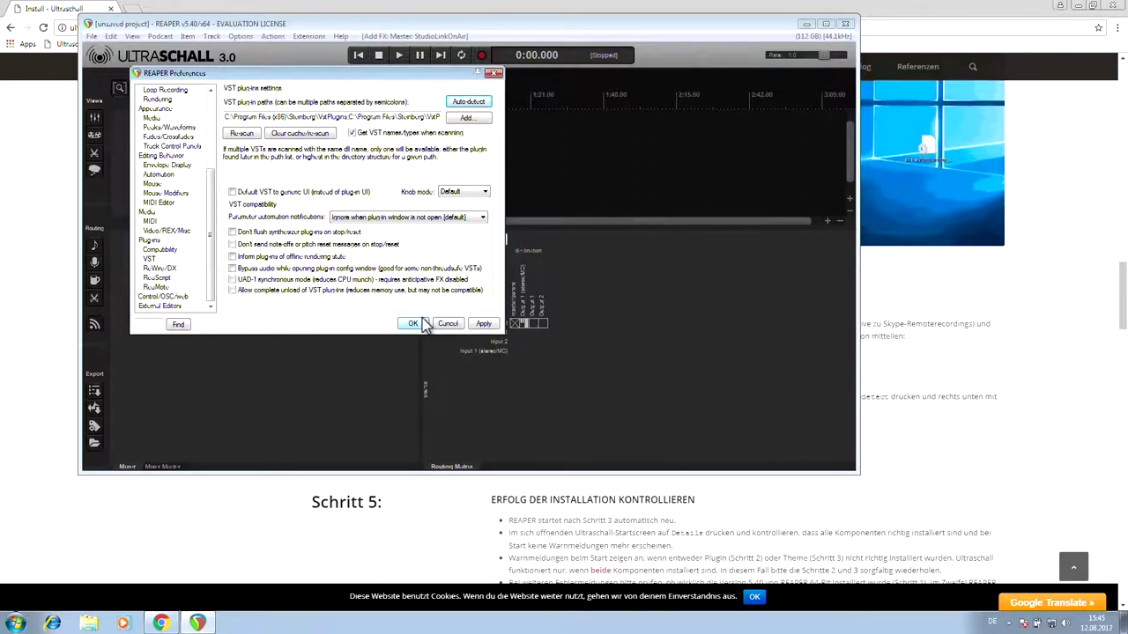
left_click(412, 323)
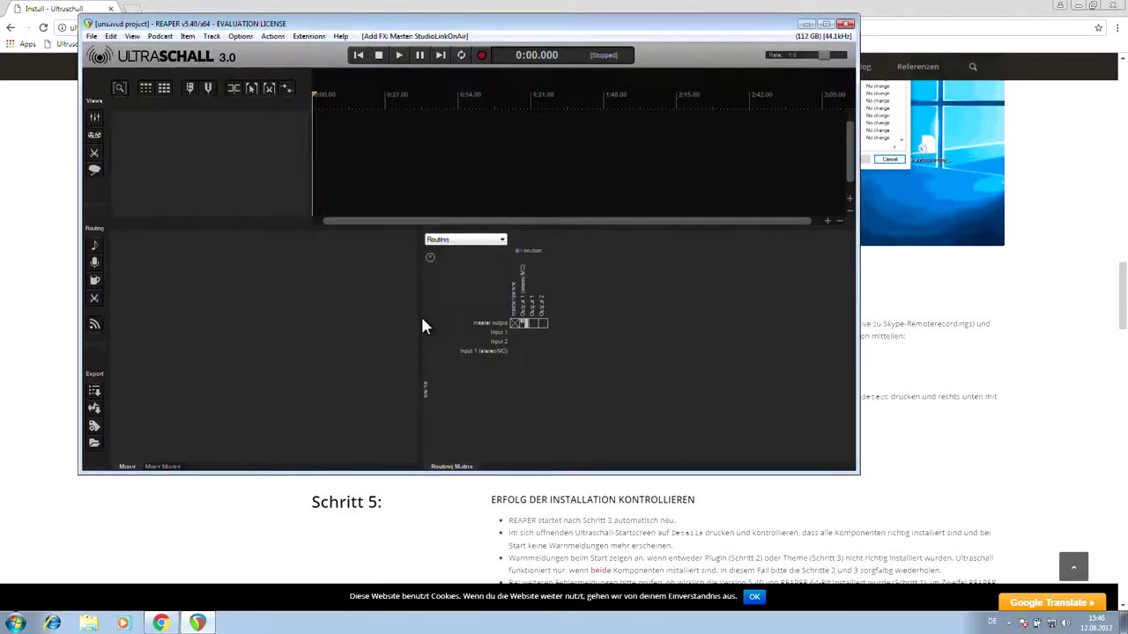
Switch to Chrome and read the Schritt 5 instructions on checking that the installation succeeded
left_click(447, 505)
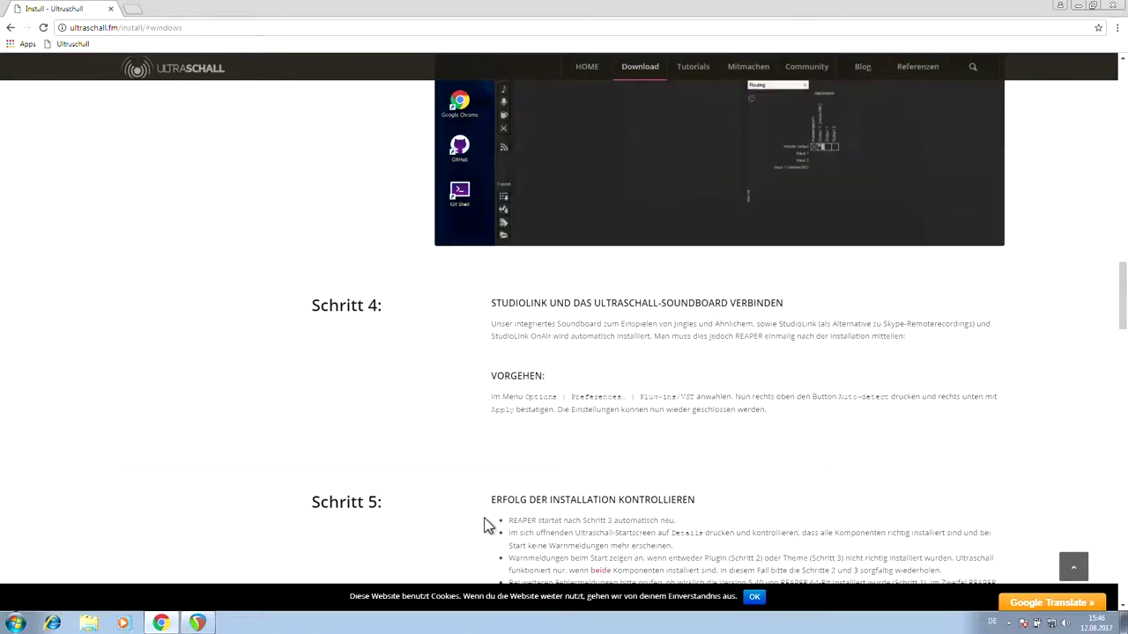
scroll(489, 526, "down", 1)
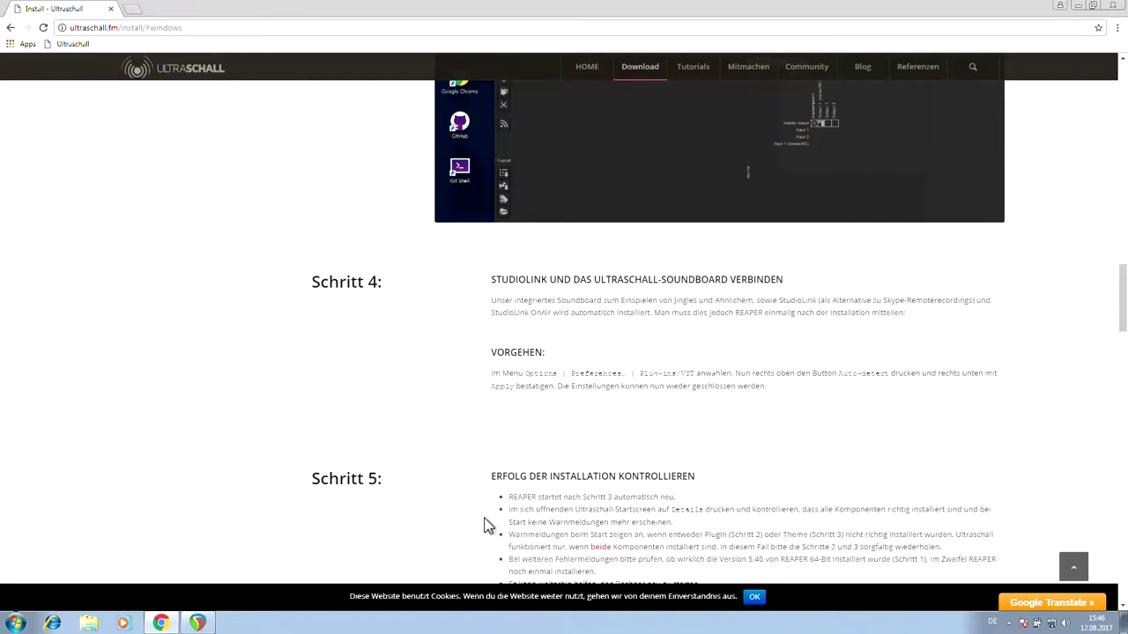
scroll(488, 526, "down", 3)
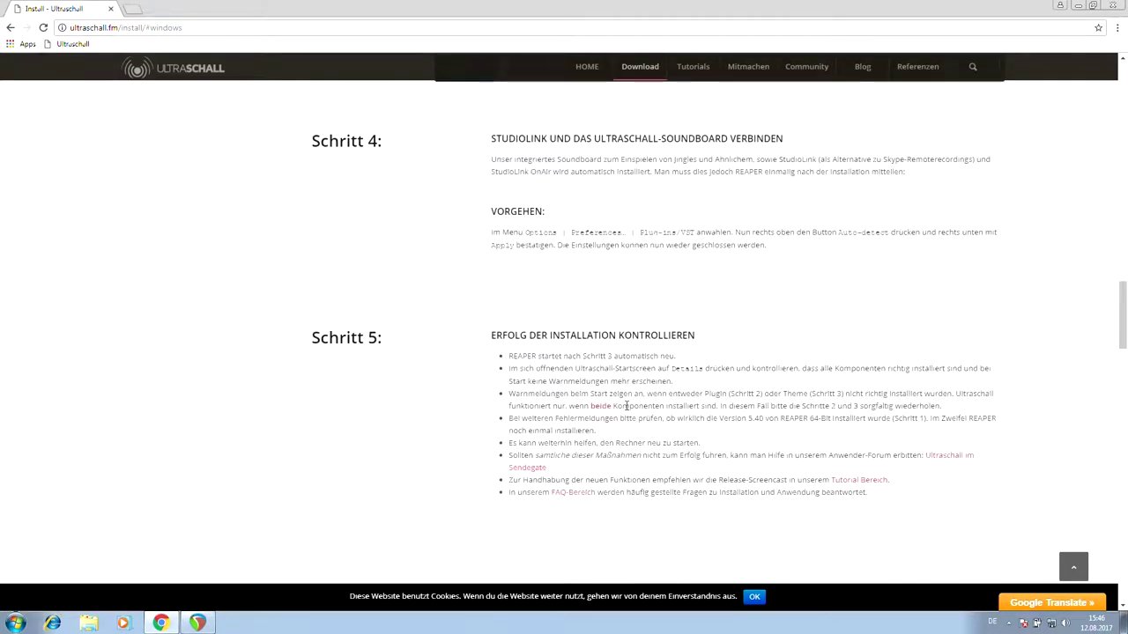
Return to REAPER, show the Ultraschall start screen from the Podcast commands, and display its version check details
left_click(199, 623)
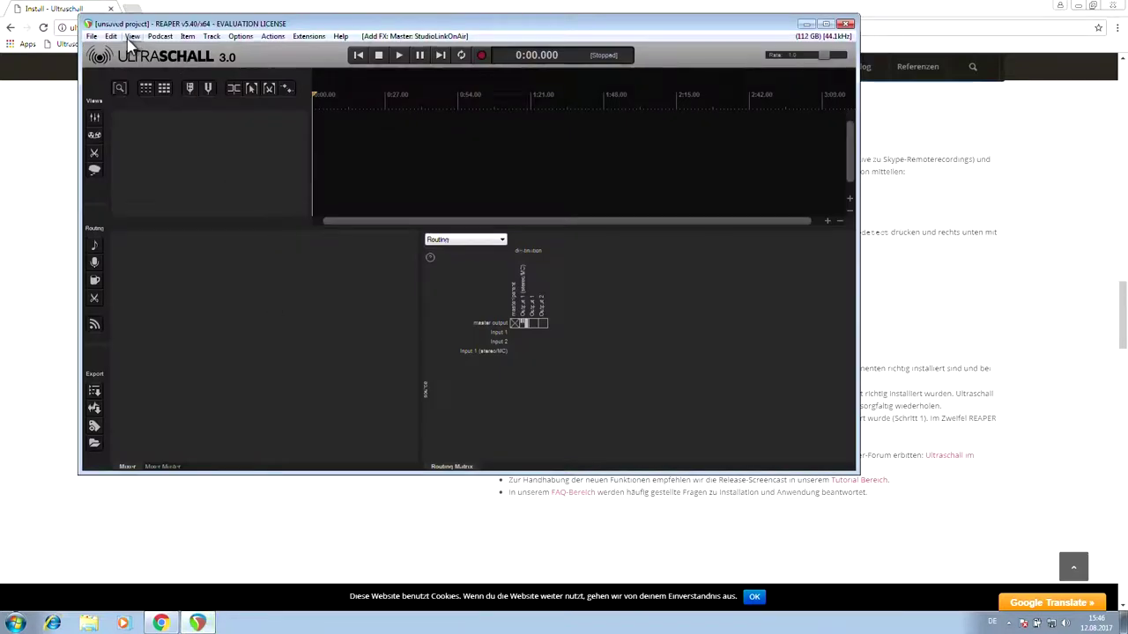
left_click(92, 37)
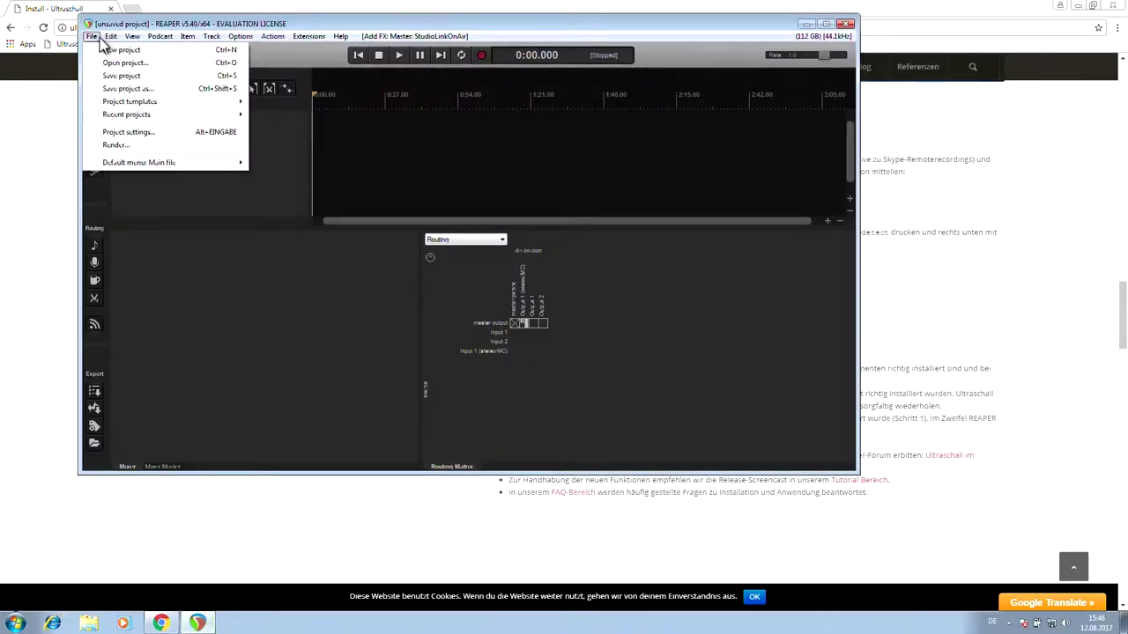
mouse_move(132, 35)
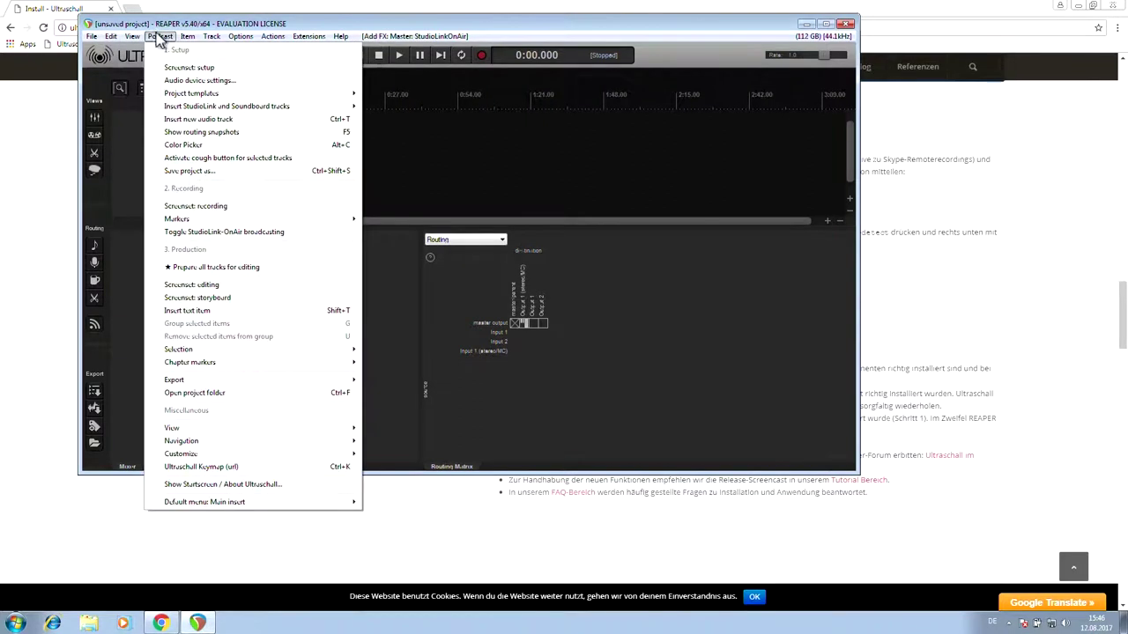
left_click(276, 487)
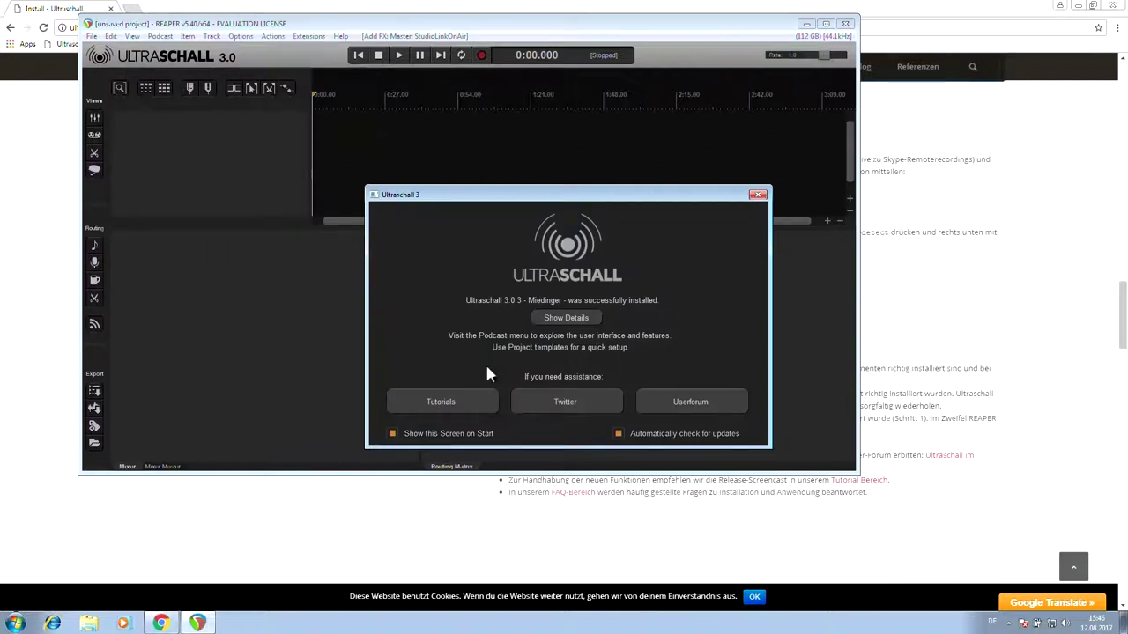
left_click(553, 317)
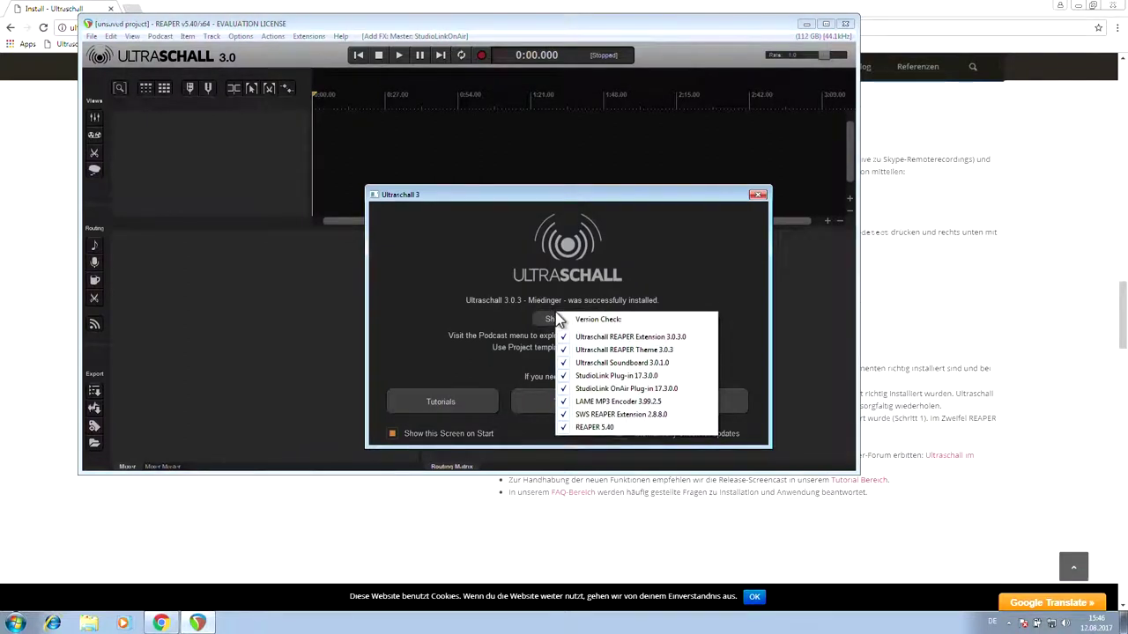
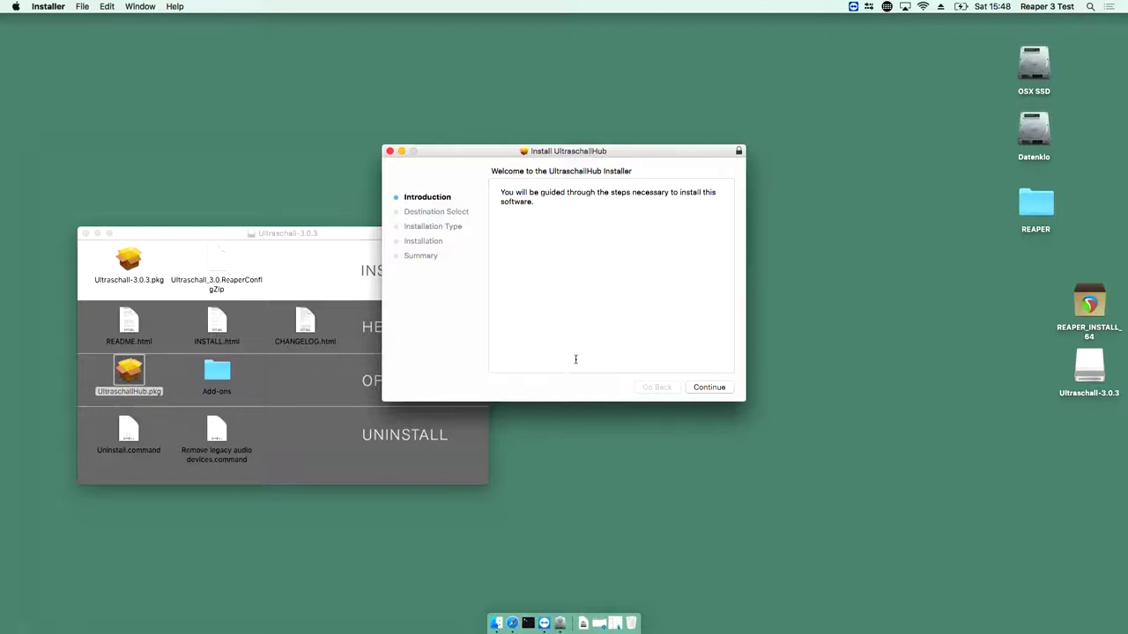
Run the standard UltraschallHub installation on the OSX SSD disk, and close the installer and the Ultraschall-3.0.3 window
left_click(709, 388)
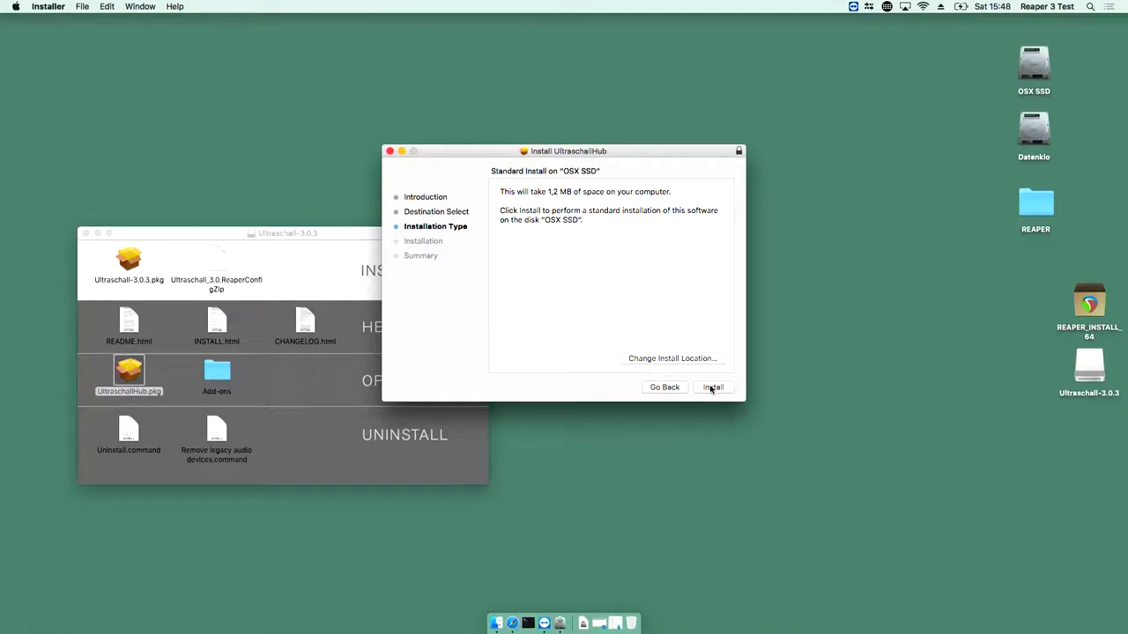
left_click(712, 388)
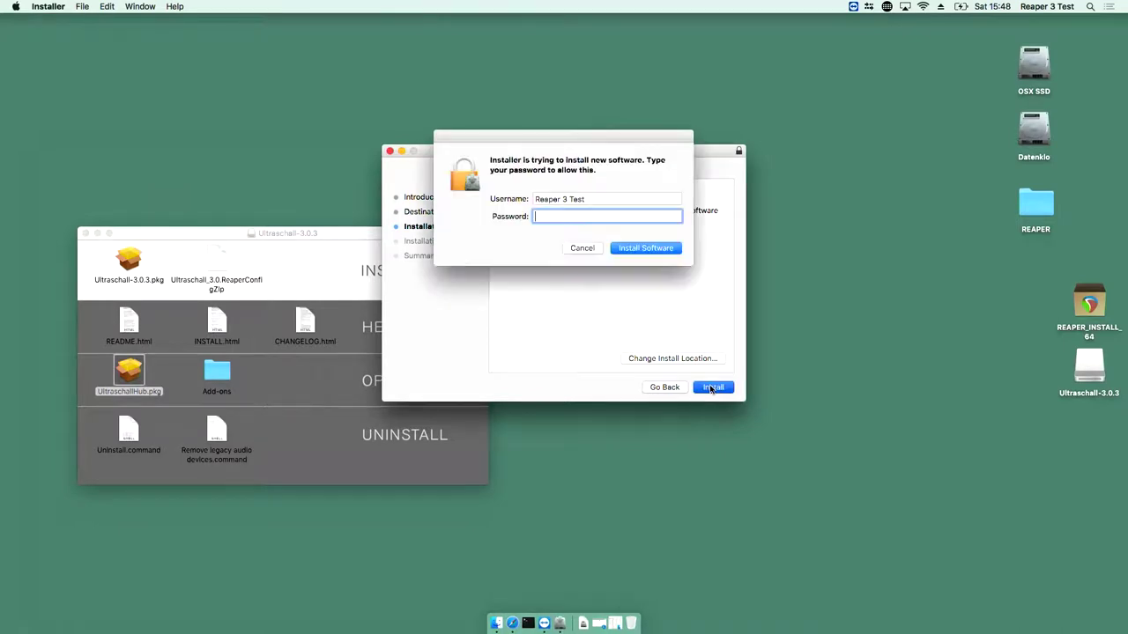
left_click(582, 249)
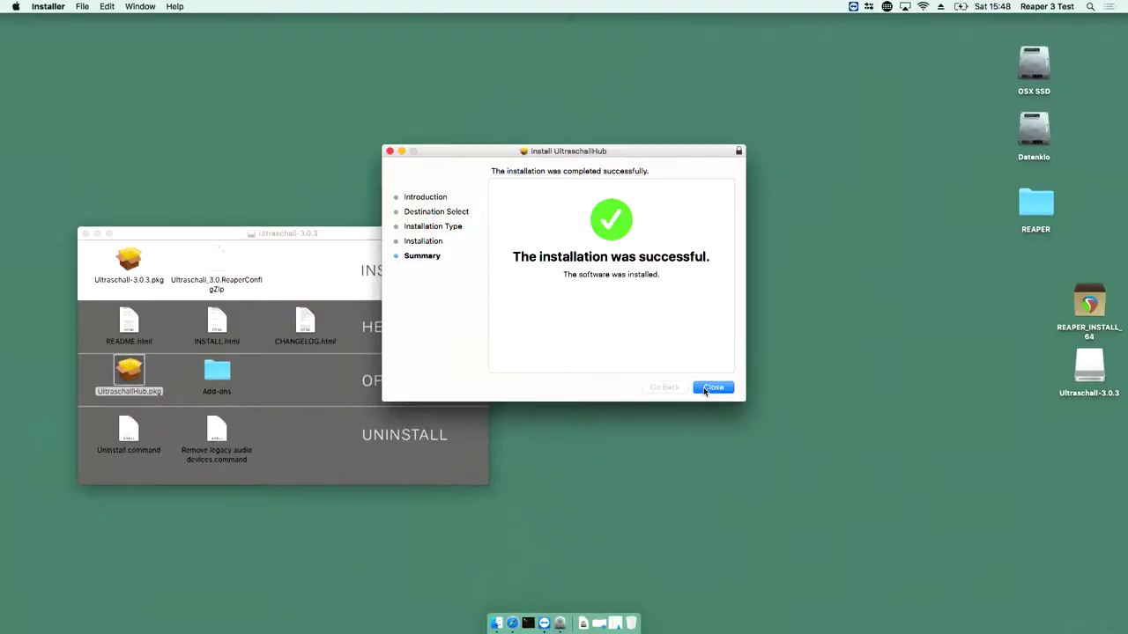
left_click(711, 387)
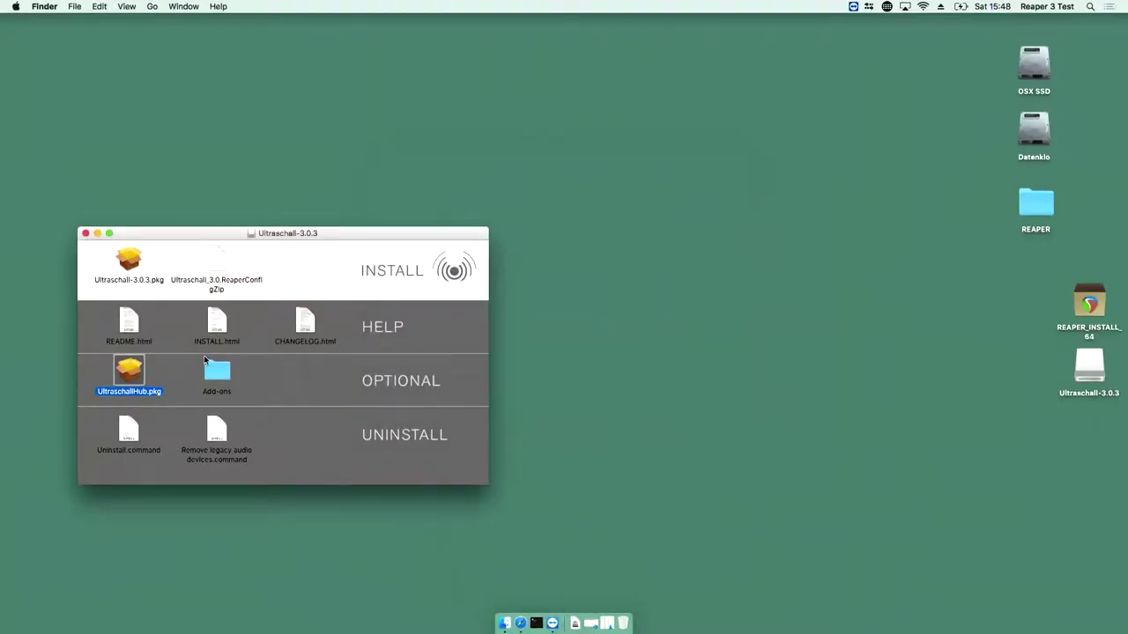
left_click(85, 234)
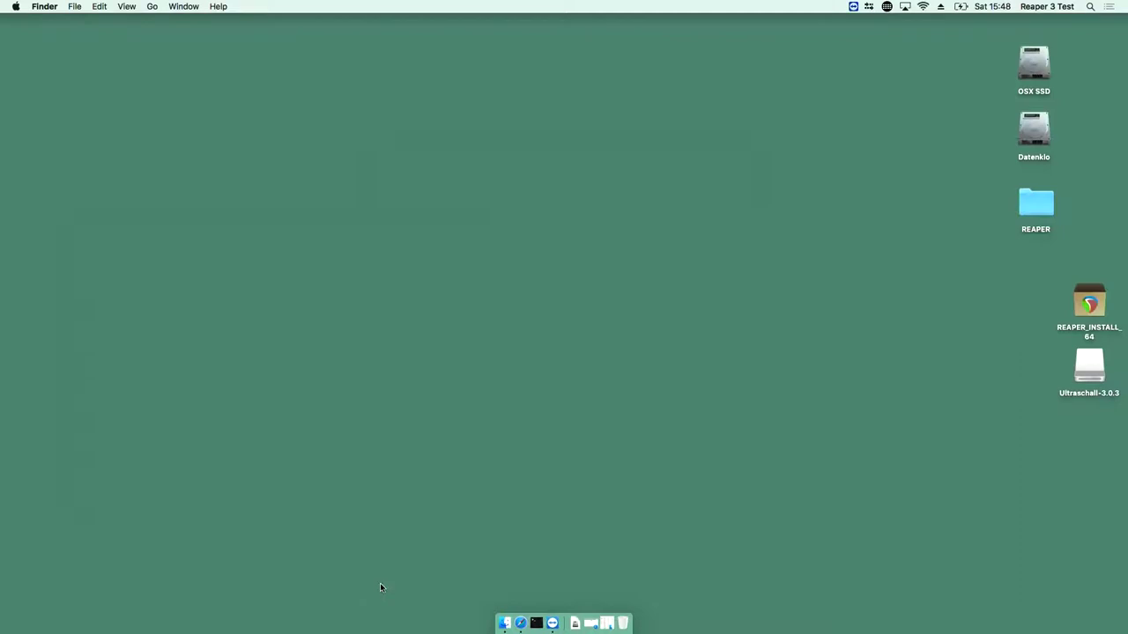
key("super+space")
type("m")
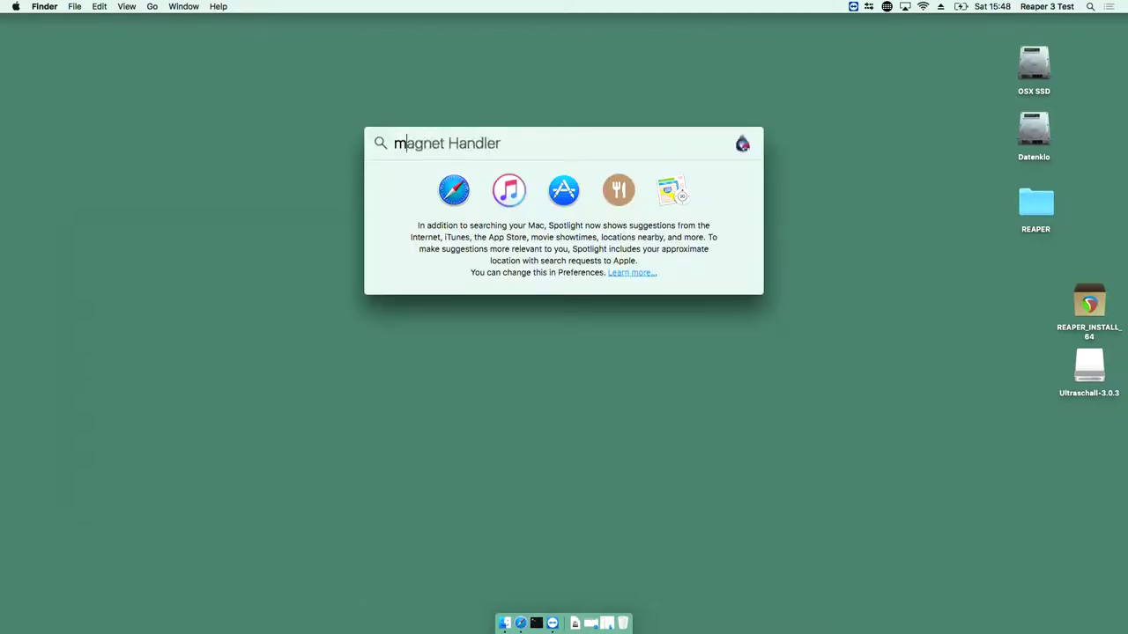
type("i")
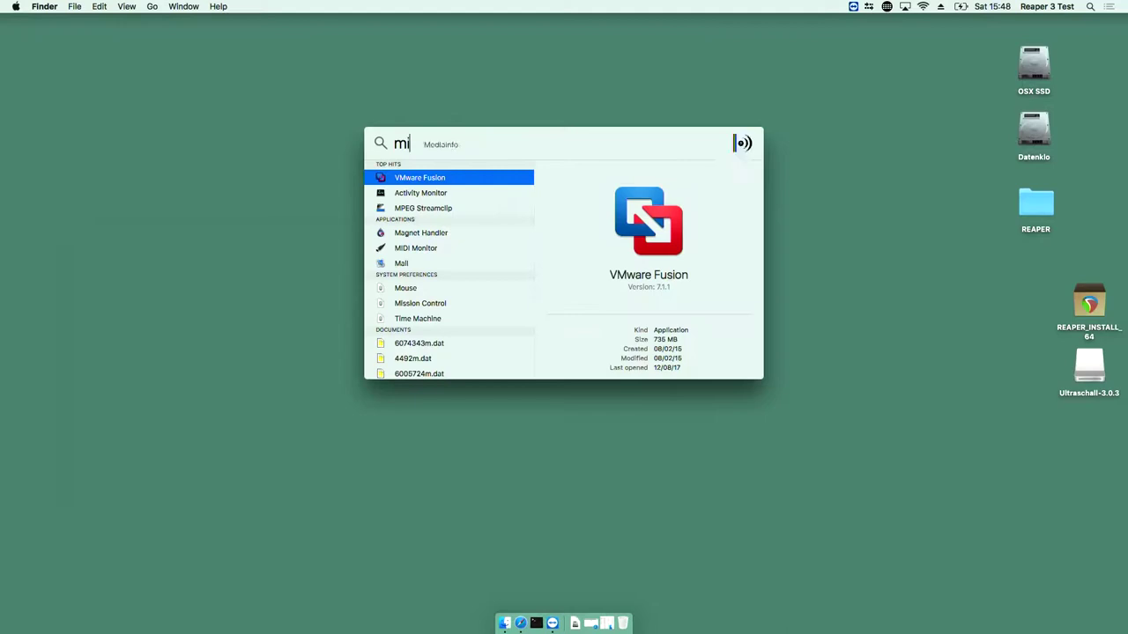
type("do")
key("BackSpace")
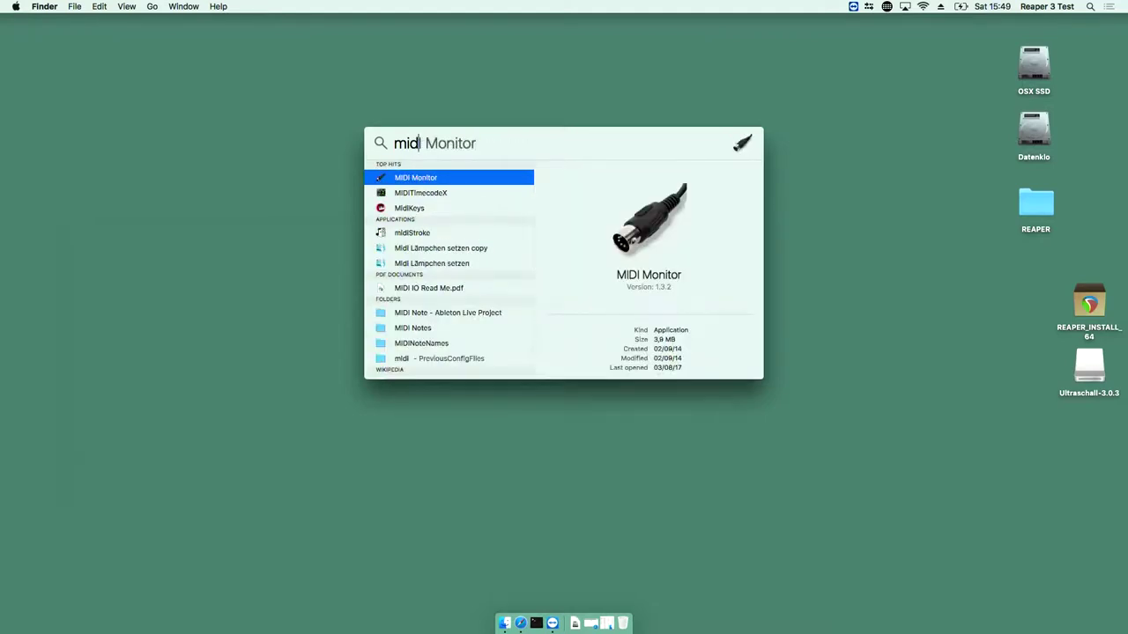
key("Return")
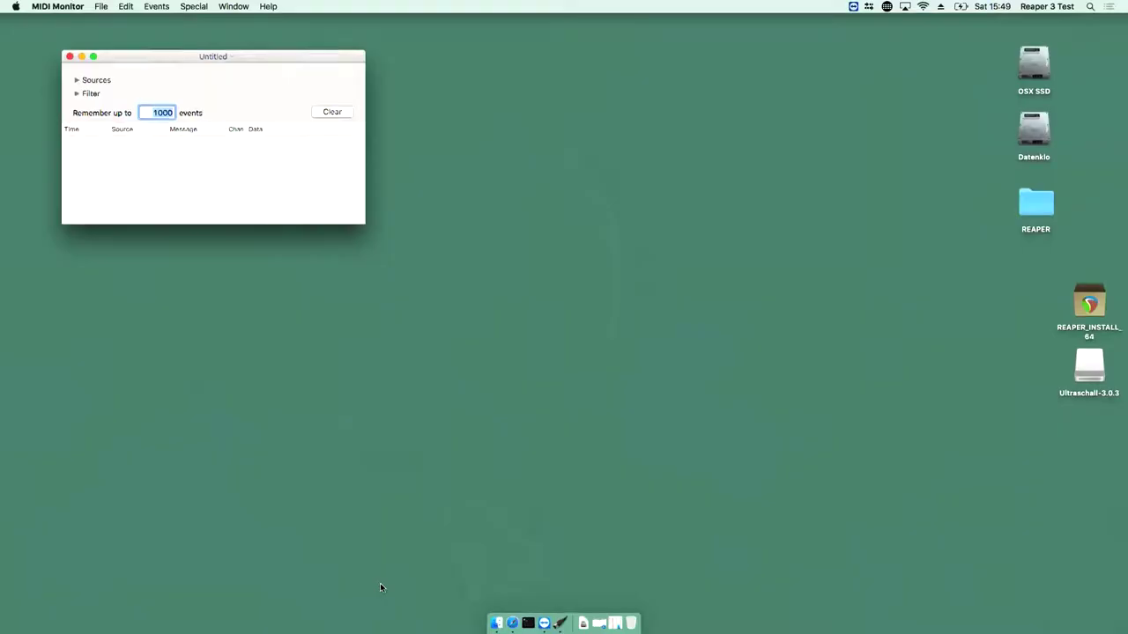
key("super+q")
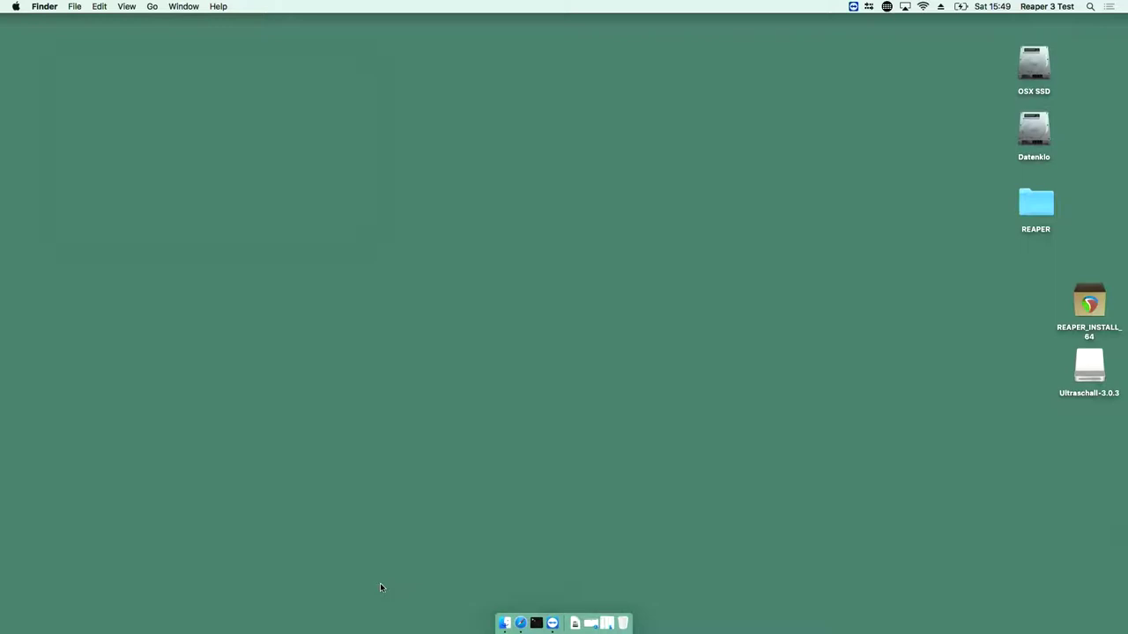
Open Audio MIDI Setup and inspect the Aux, Skype Microphone and Skype Speakers devices
key("super+space")
type("audio")
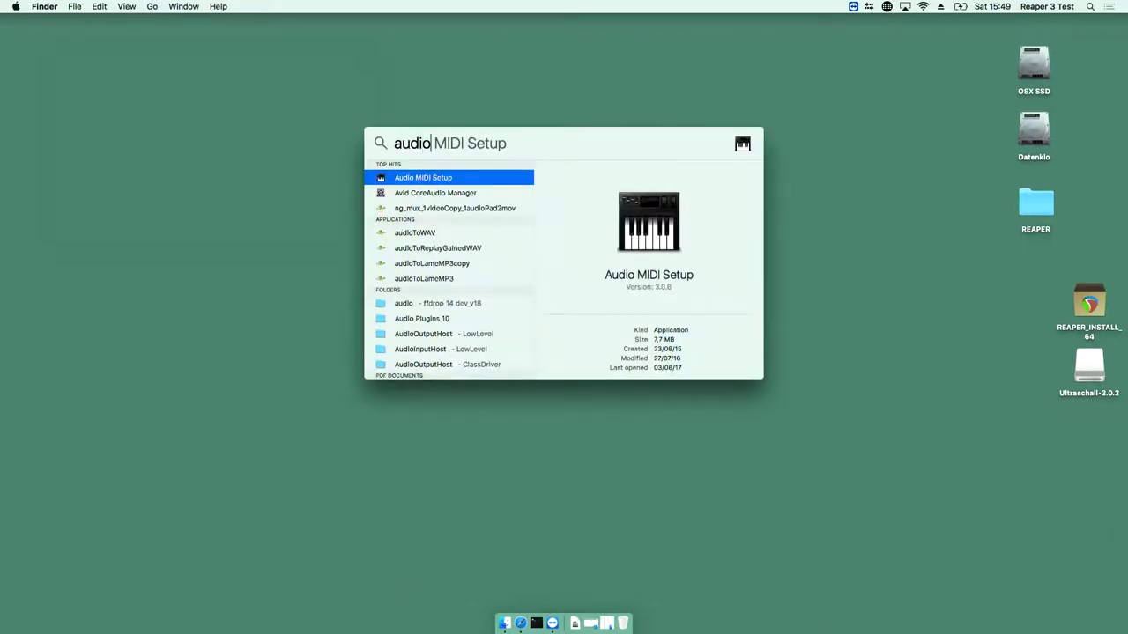
key("Return")
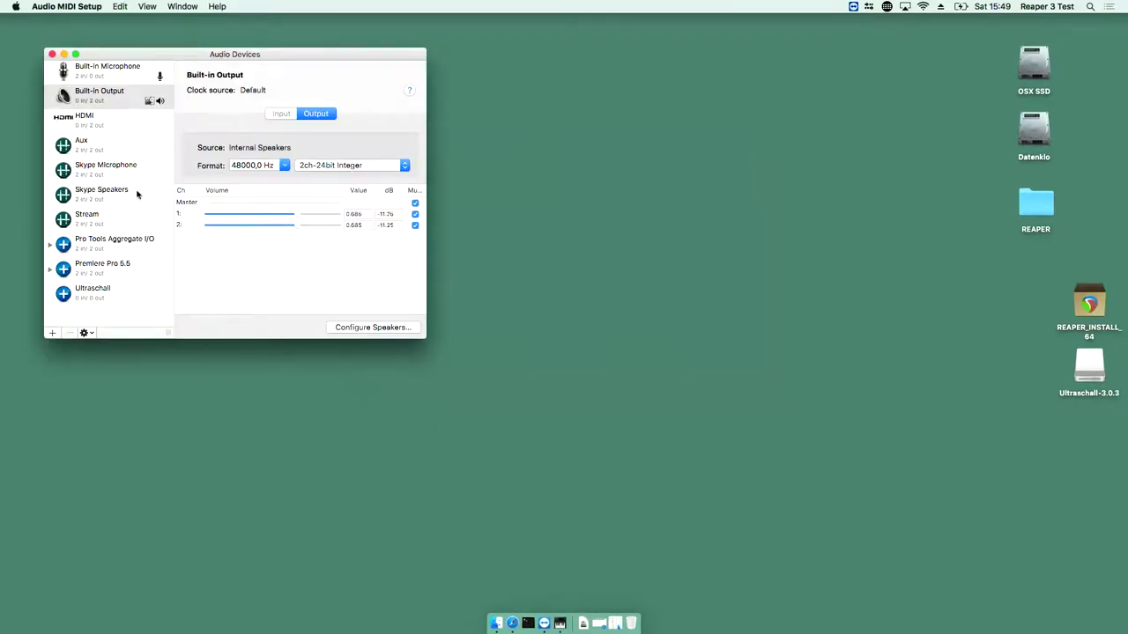
left_click(77, 150)
left_click(78, 170)
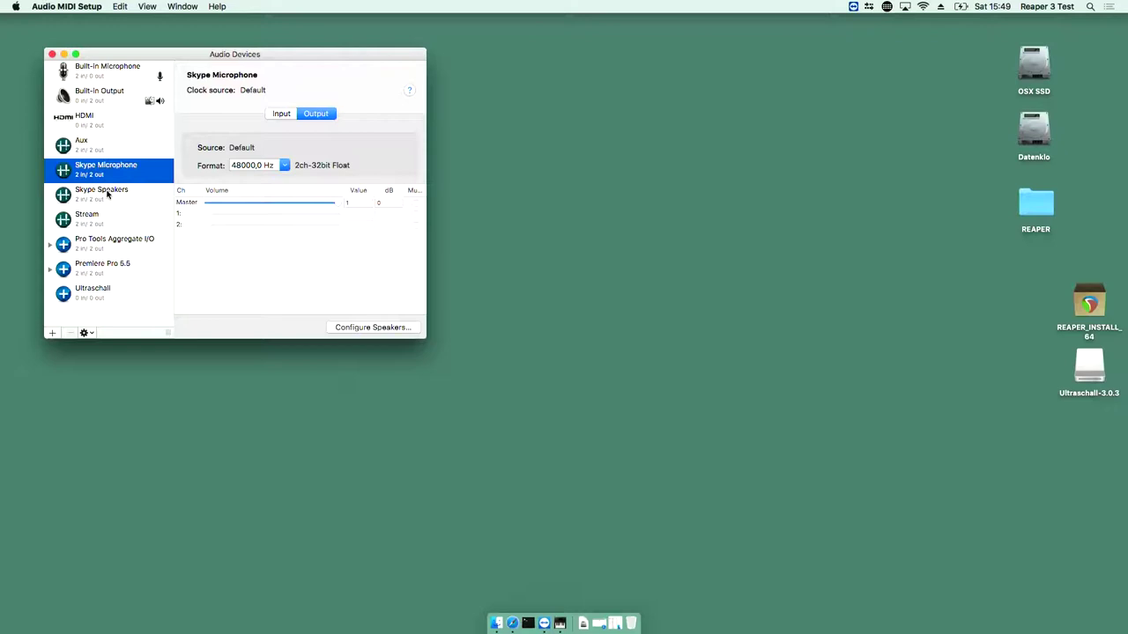
left_click(108, 194)
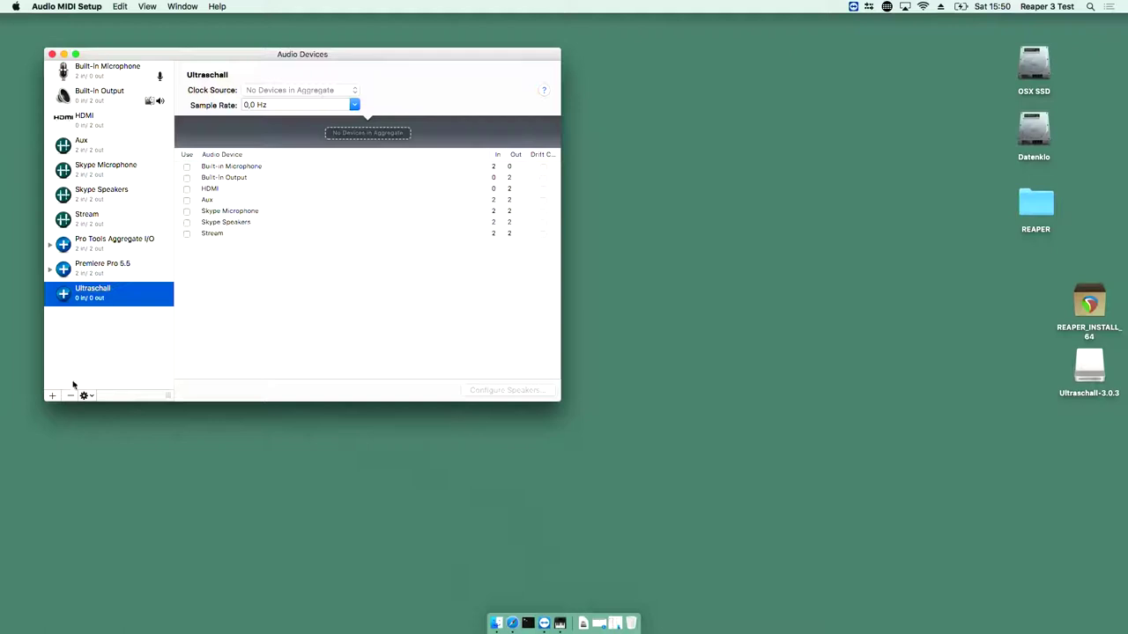
Replace the Ultraschall aggregate device with a new aggregate device combining Built-in Microphone, Skype Microphone and Skype Speakers
left_click(70, 396)
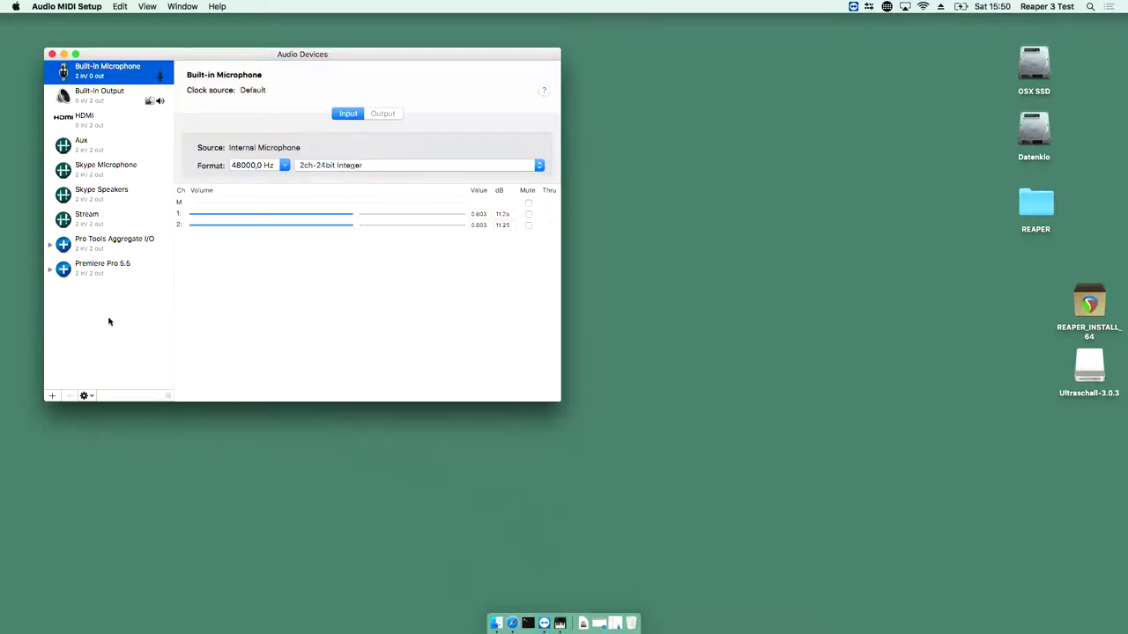
left_click(53, 396)
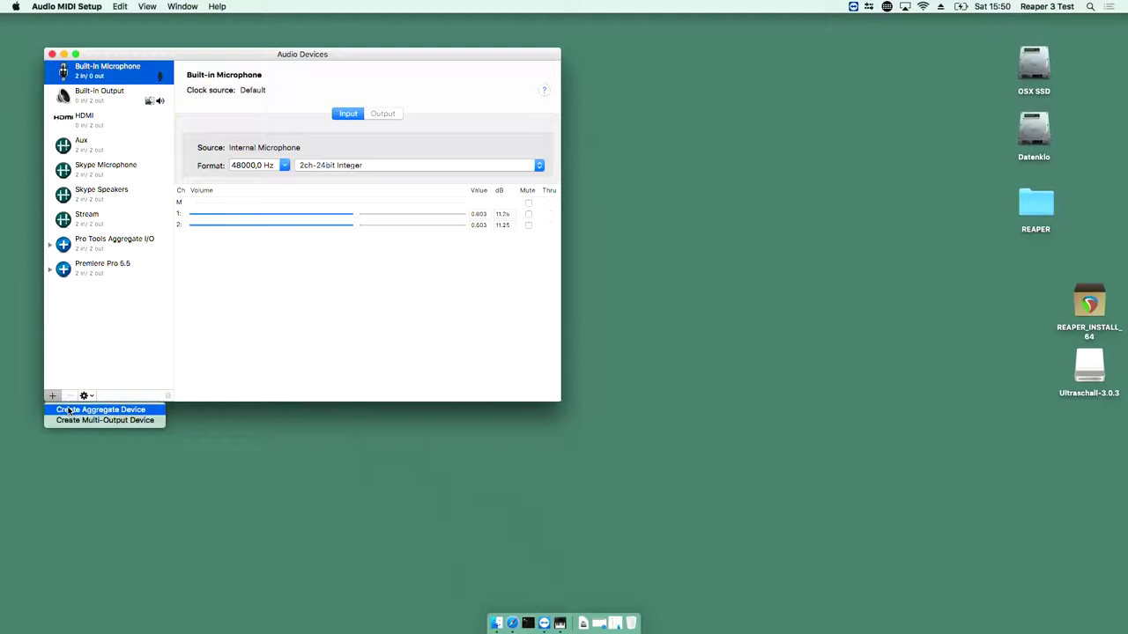
left_click(68, 411)
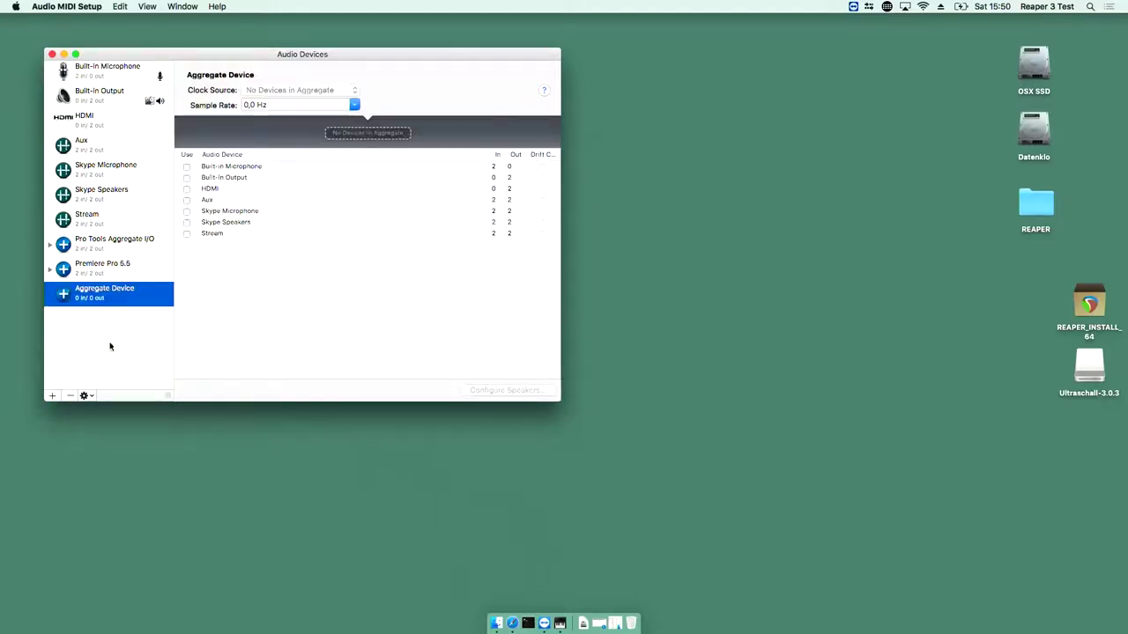
left_click(187, 169)
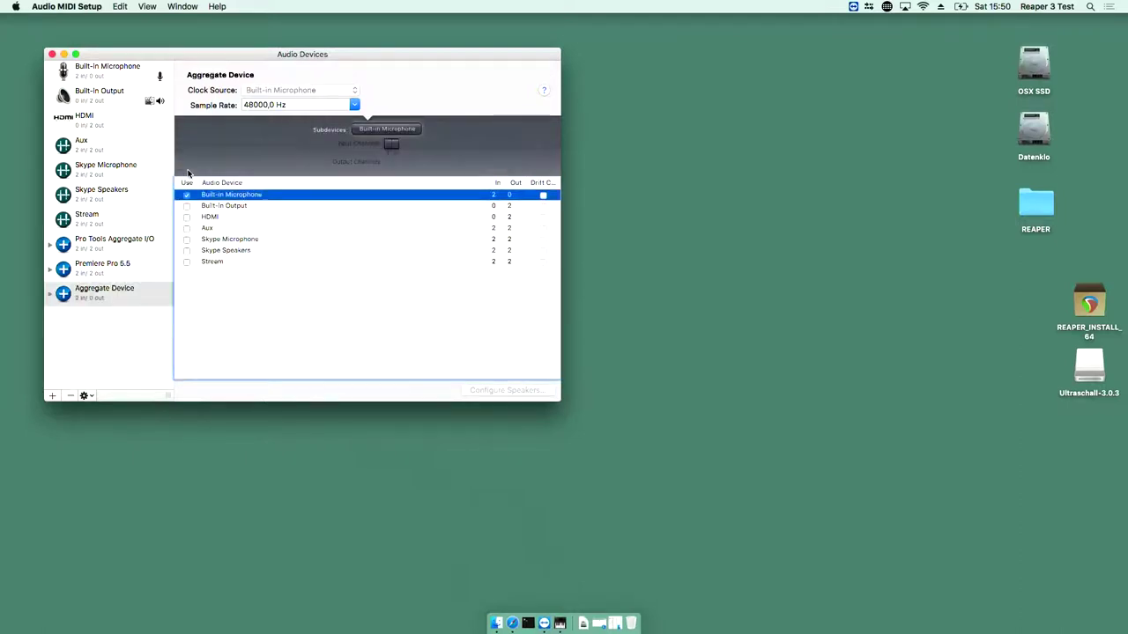
left_click(186, 240)
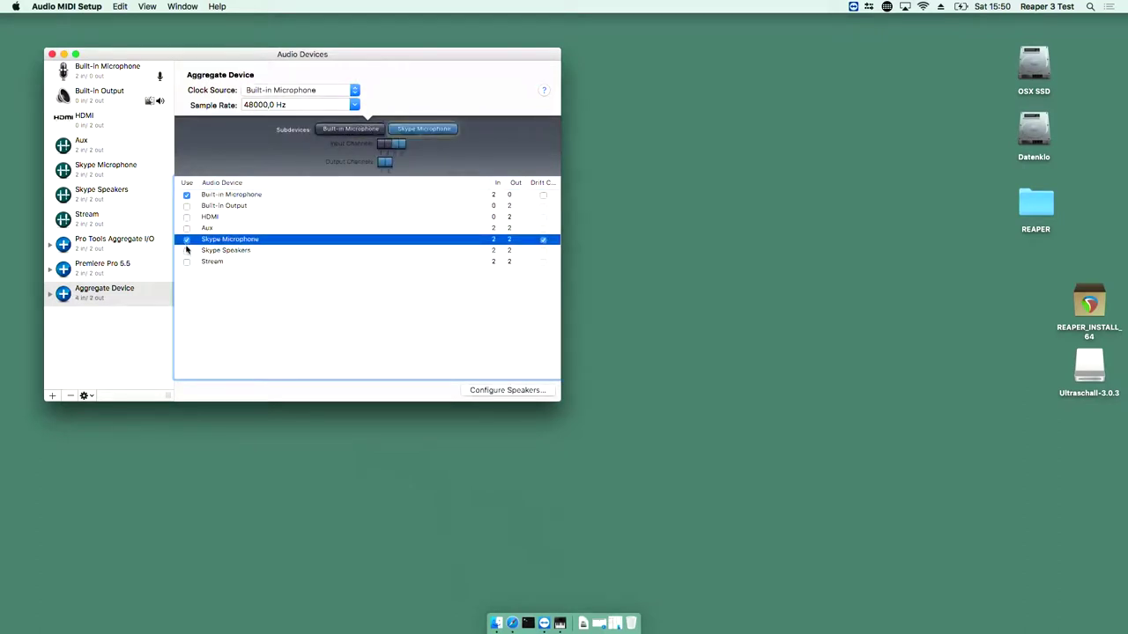
left_click(187, 251)
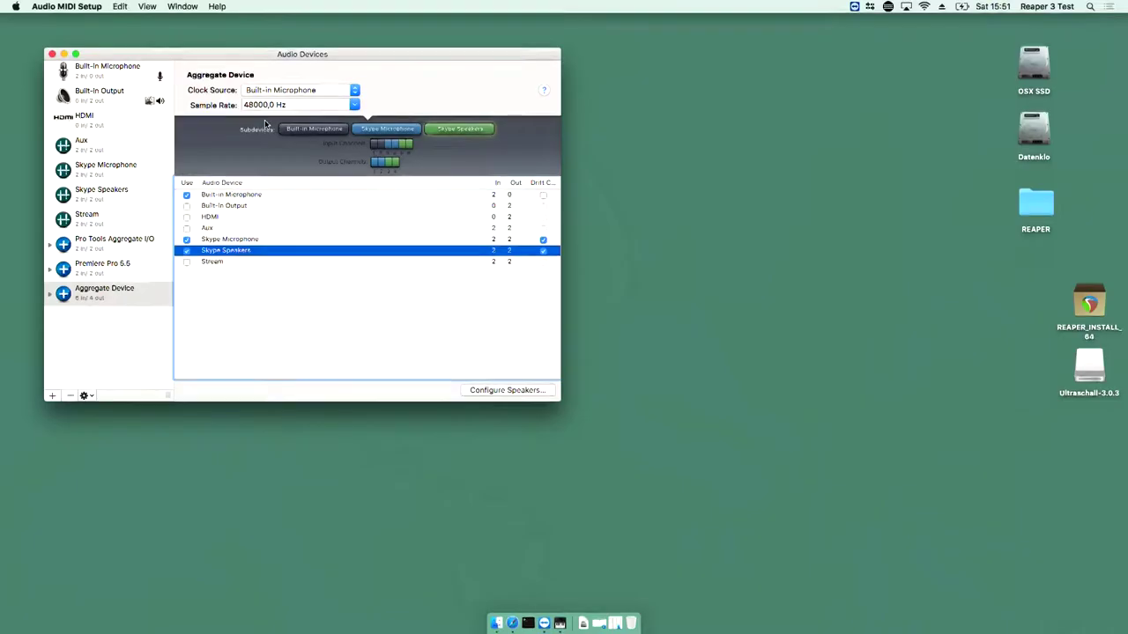
Expand the new aggregate device's subdevices and use the device for both sound input and sound output
left_click(49, 297)
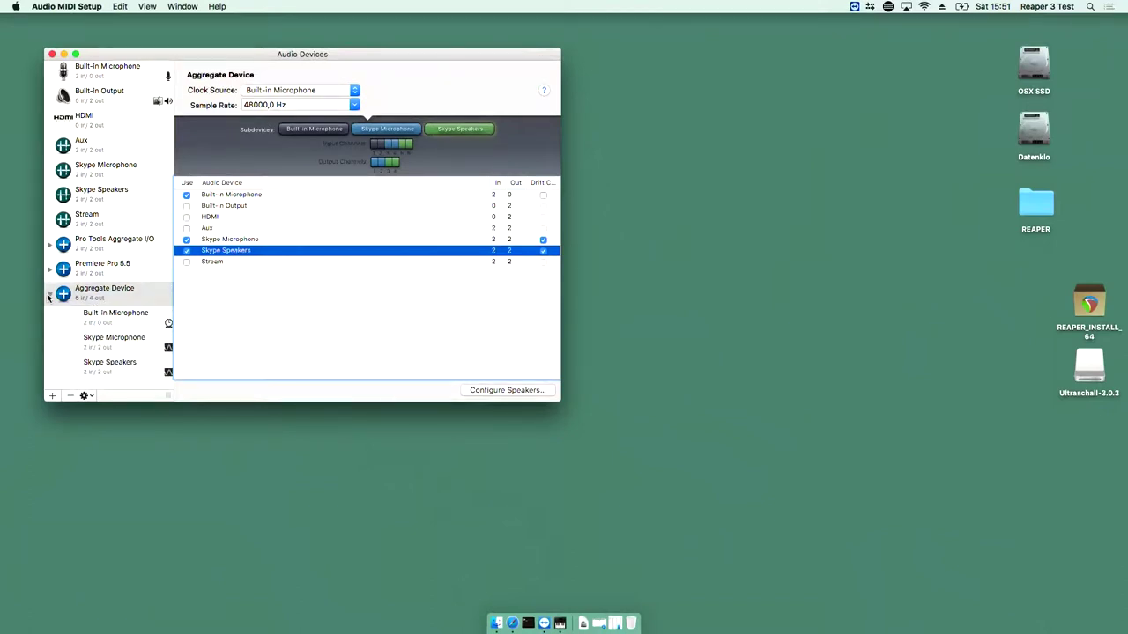
right_click(96, 293)
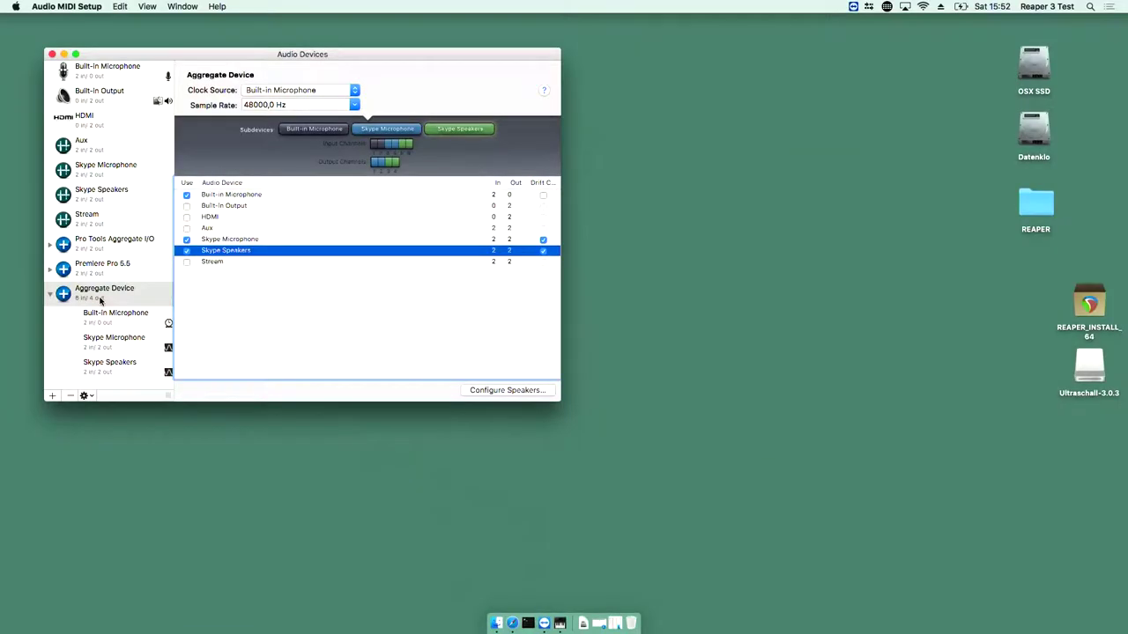
right_click(100, 301)
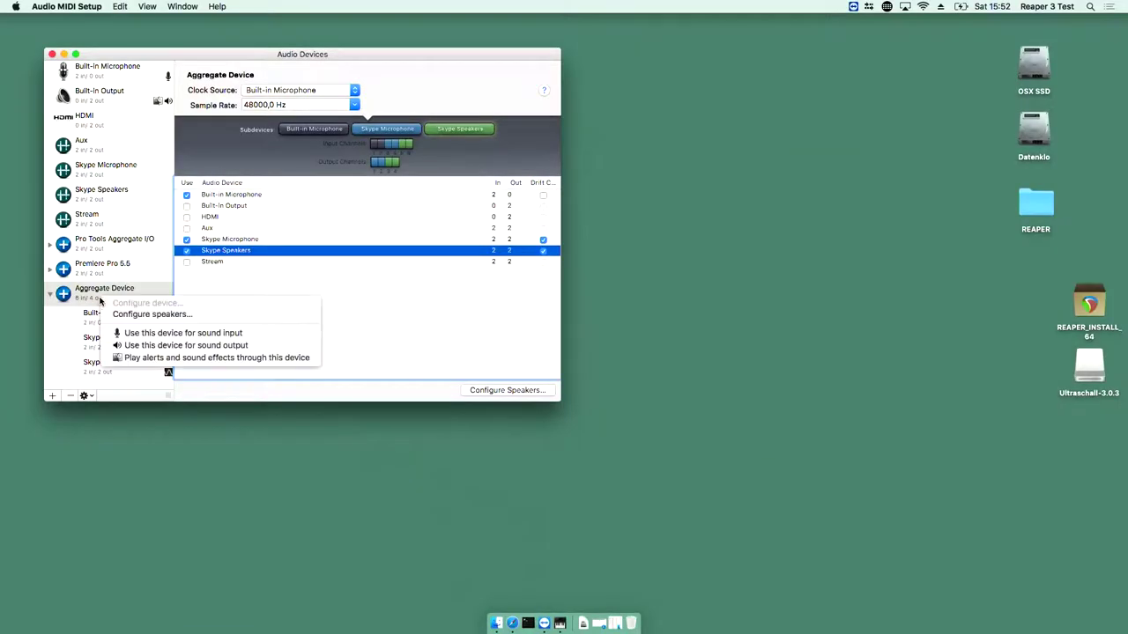
left_click(156, 334)
right_click(148, 304)
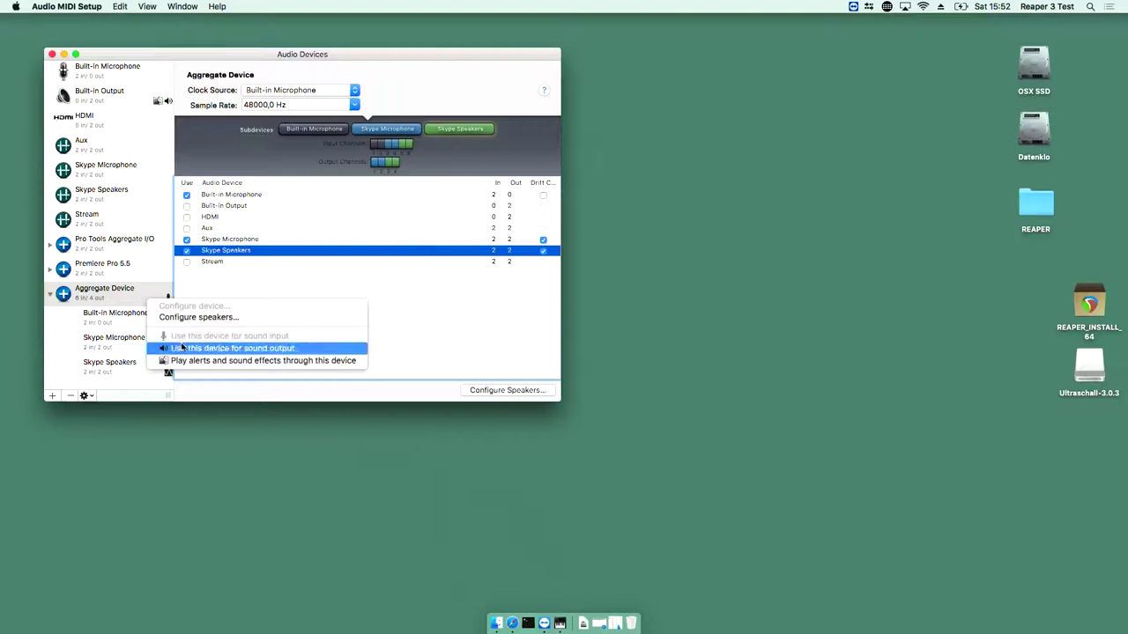
left_click(181, 348)
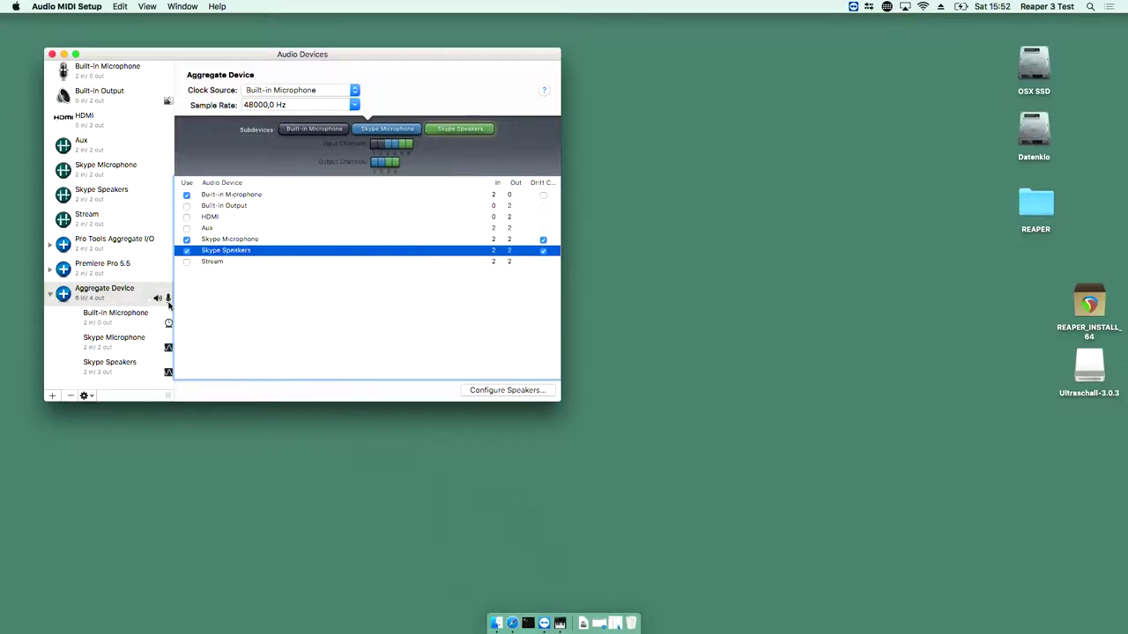
mouse_move(161, 304)
Launch REAPER64, disable showing the Ultraschall start screen on start, and close that screen
key("super+space")
type("re")
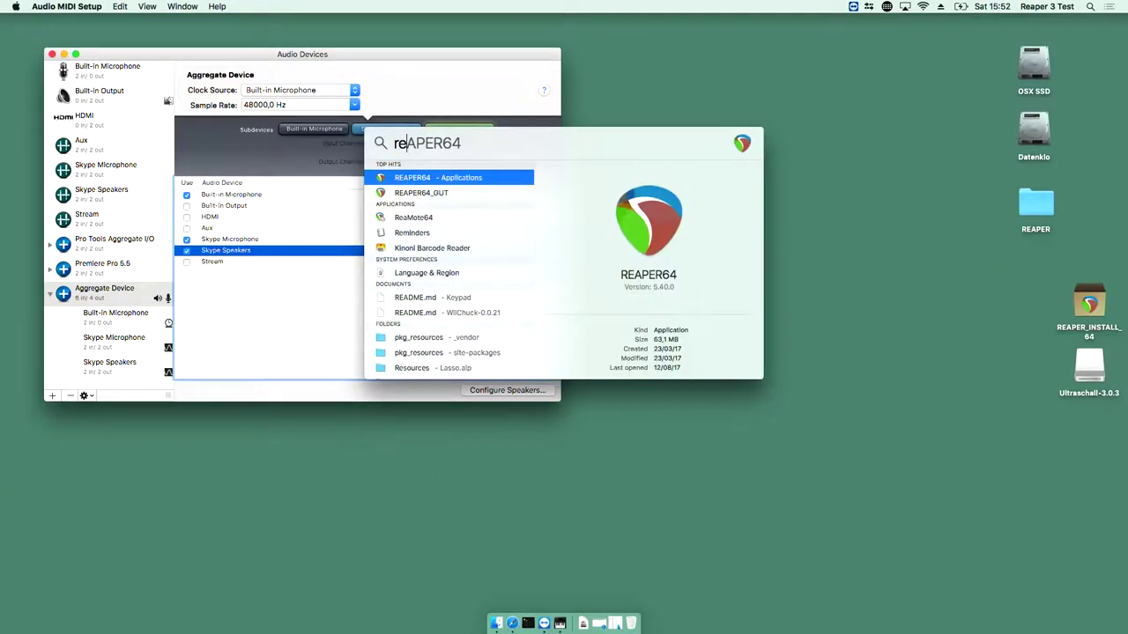
key("Return")
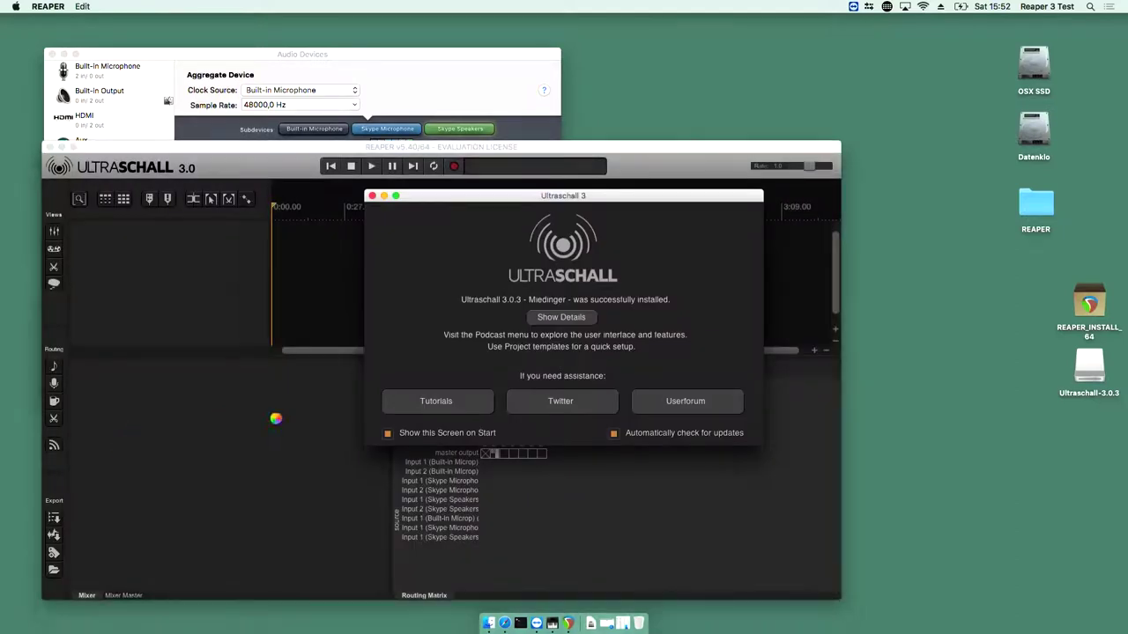
left_click(388, 433)
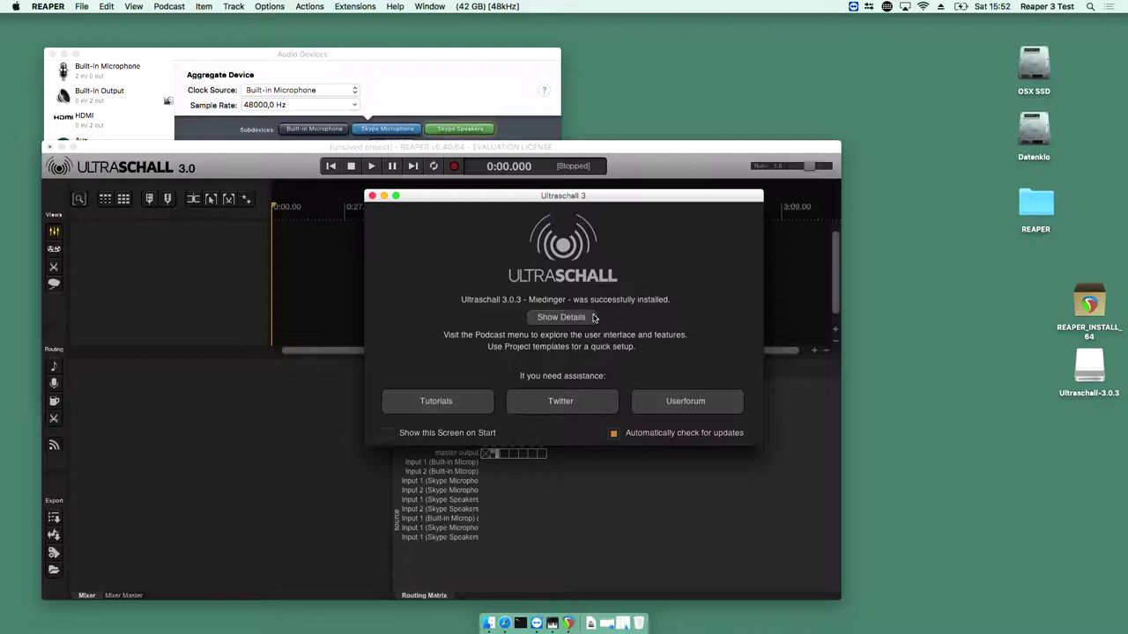
left_click(373, 196)
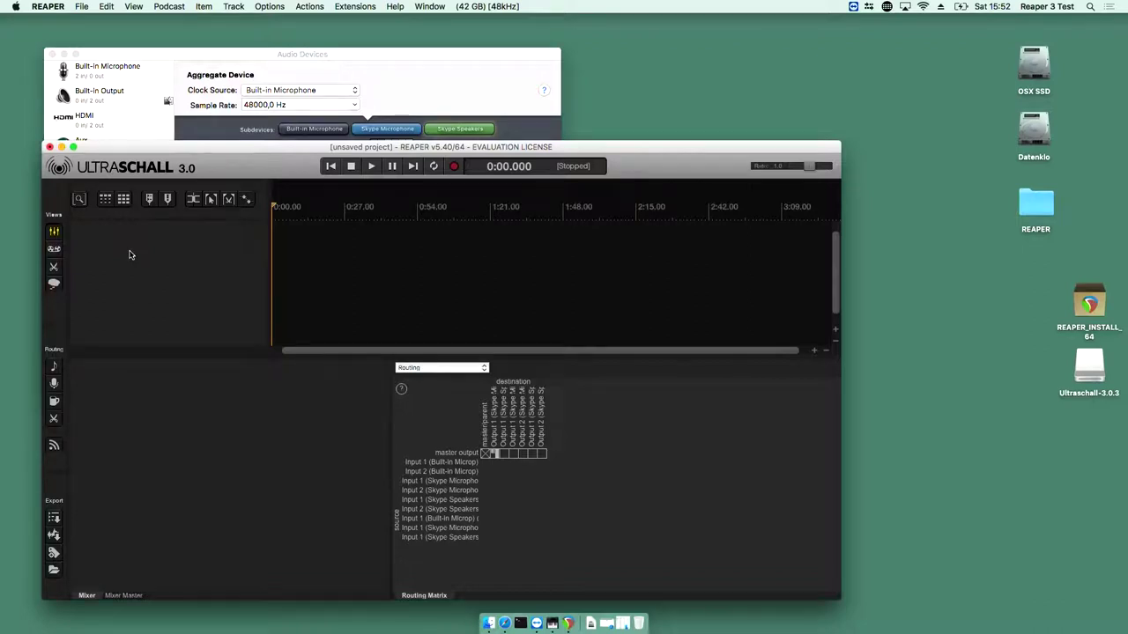
Set REAPER's audio device to Aggregate Device in the audio device settings and apply the change
key("super+comma")
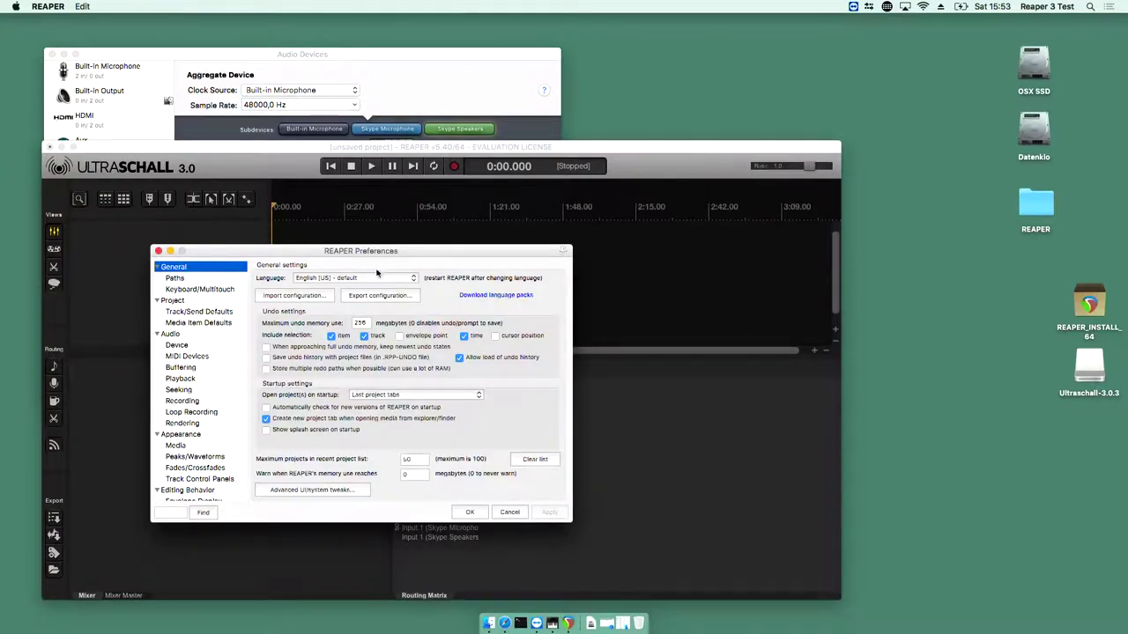
left_click(511, 514)
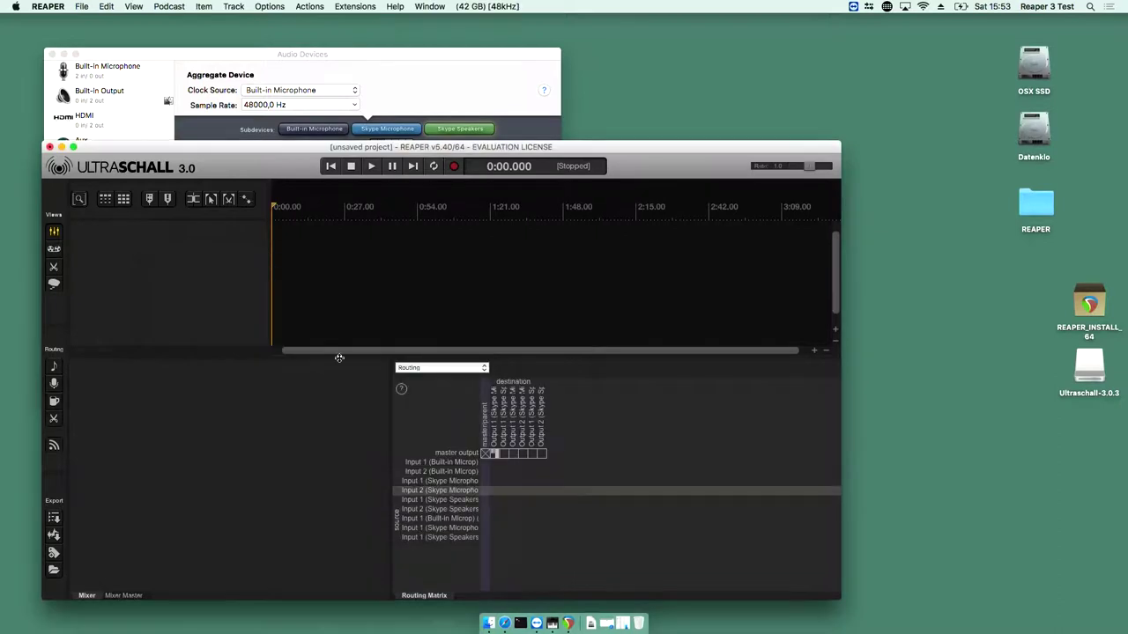
left_click(167, 6)
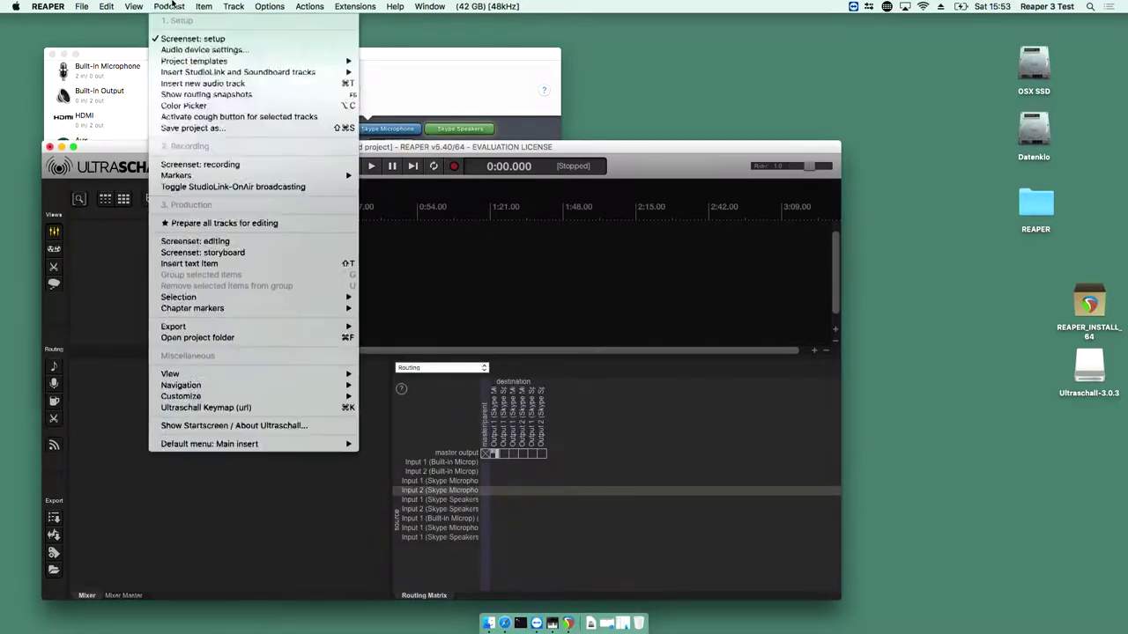
left_click(189, 51)
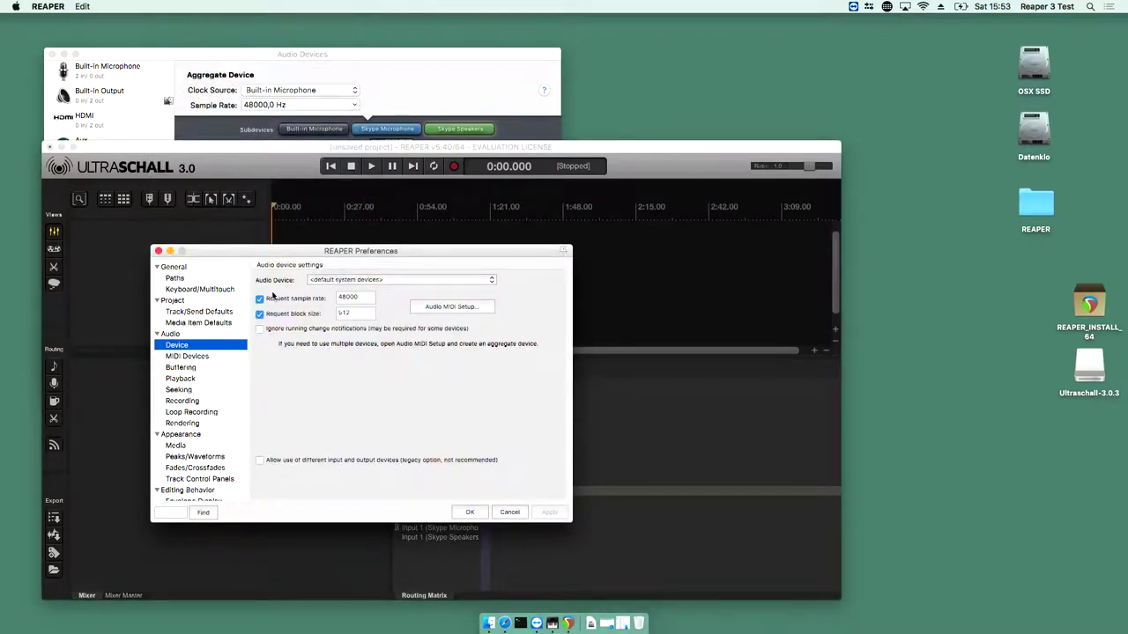
left_click(356, 280)
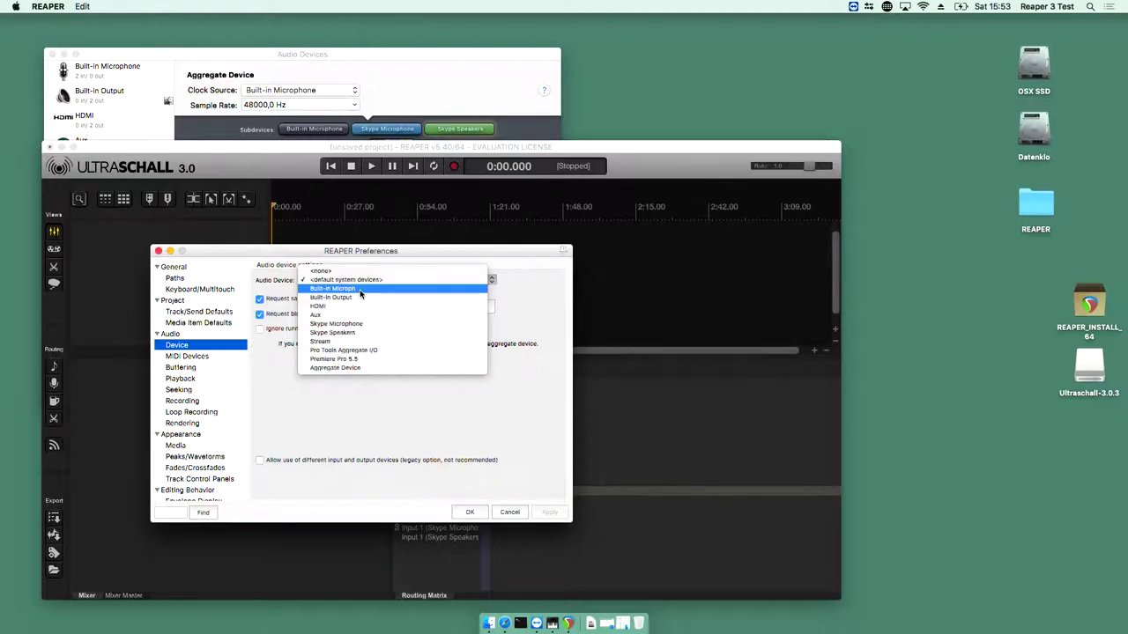
left_click(361, 367)
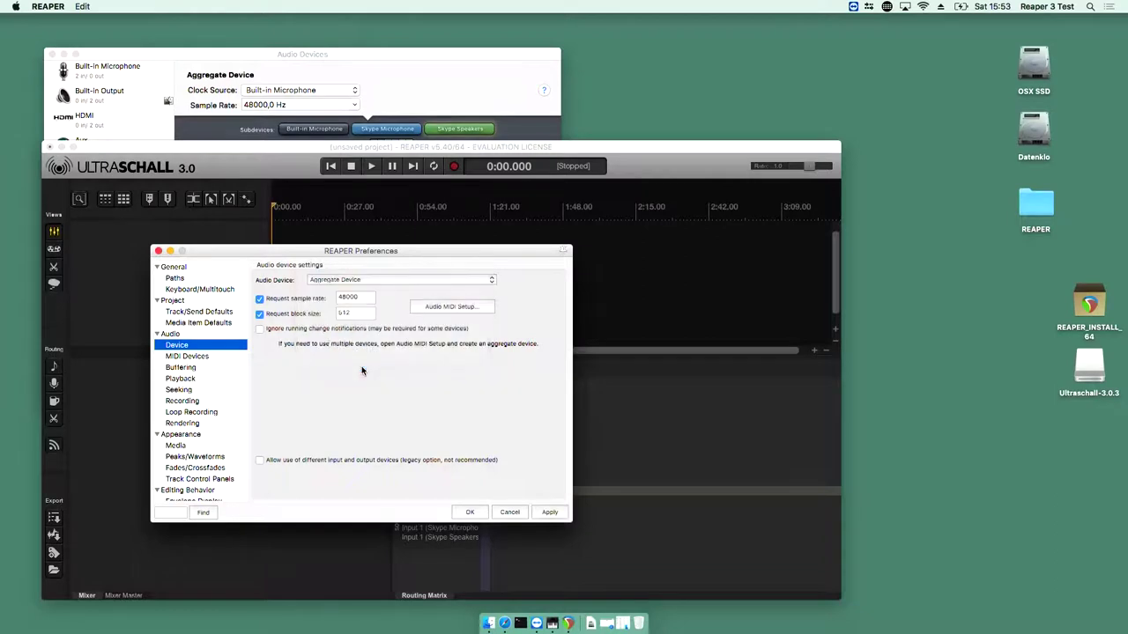
left_click(548, 512)
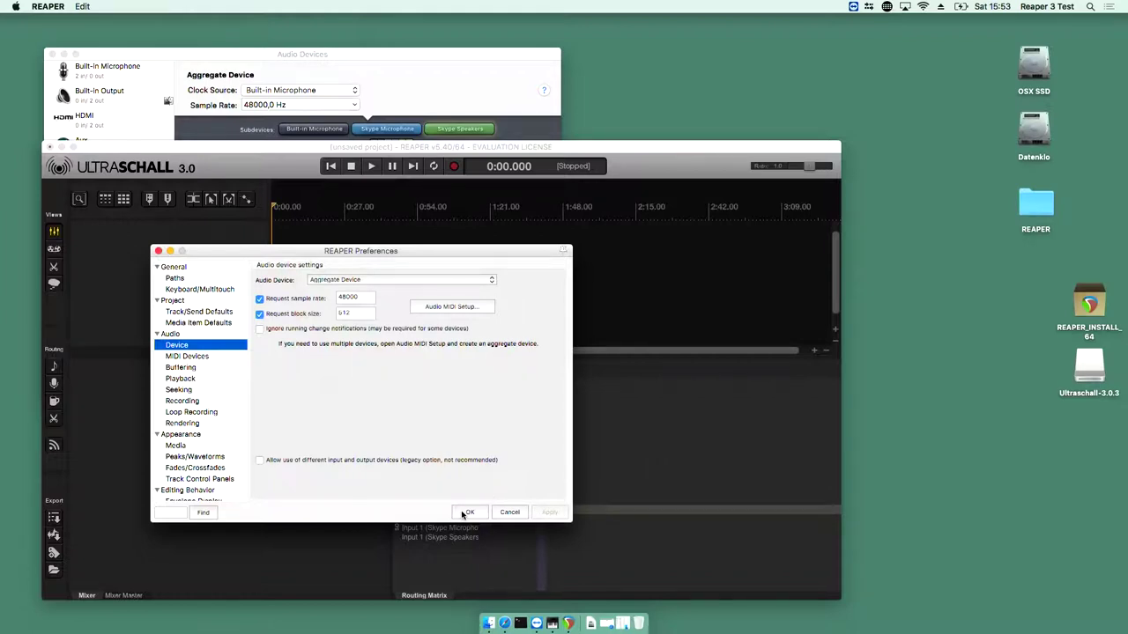
left_click(467, 511)
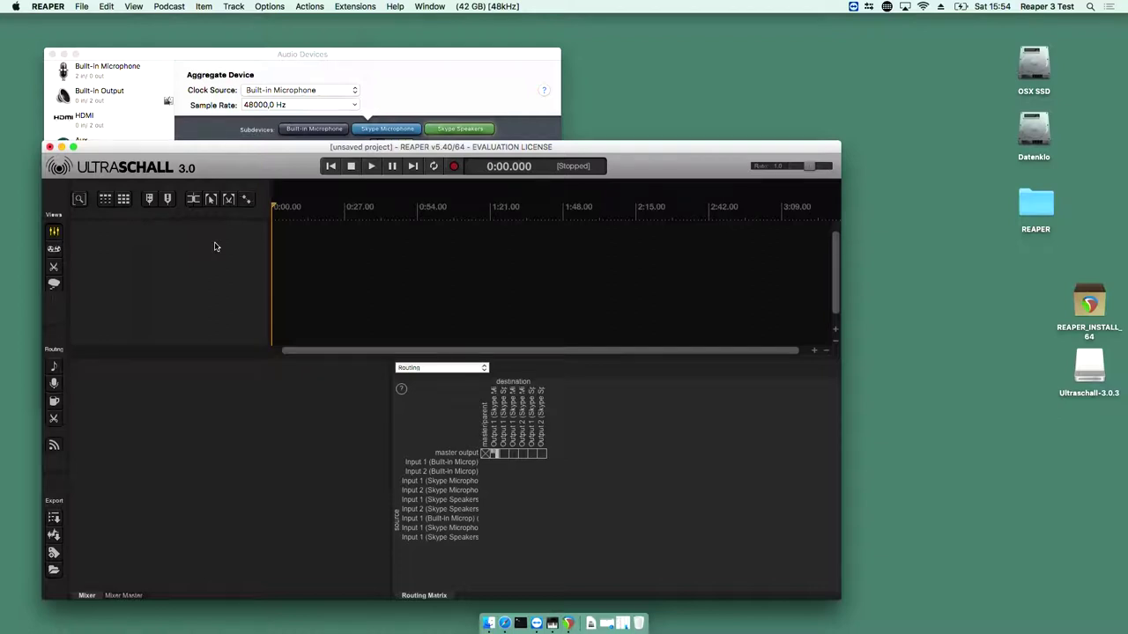
Insert a new audio track and name it with the speaker's first name
left_click(182, 4)
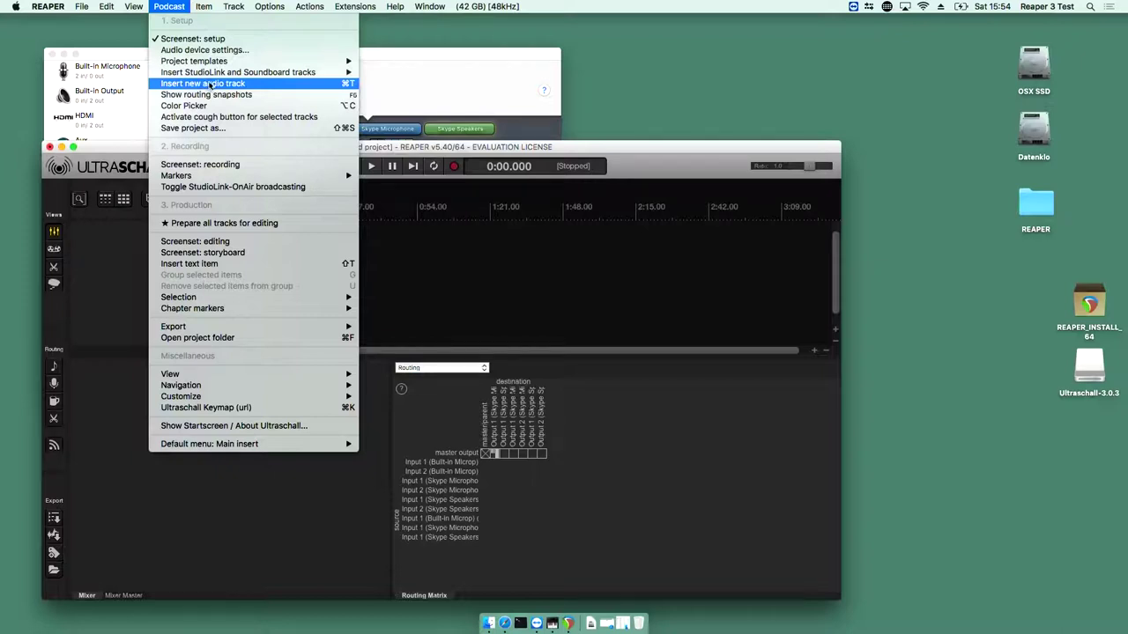
mouse_move(219, 76)
left_click(347, 85)
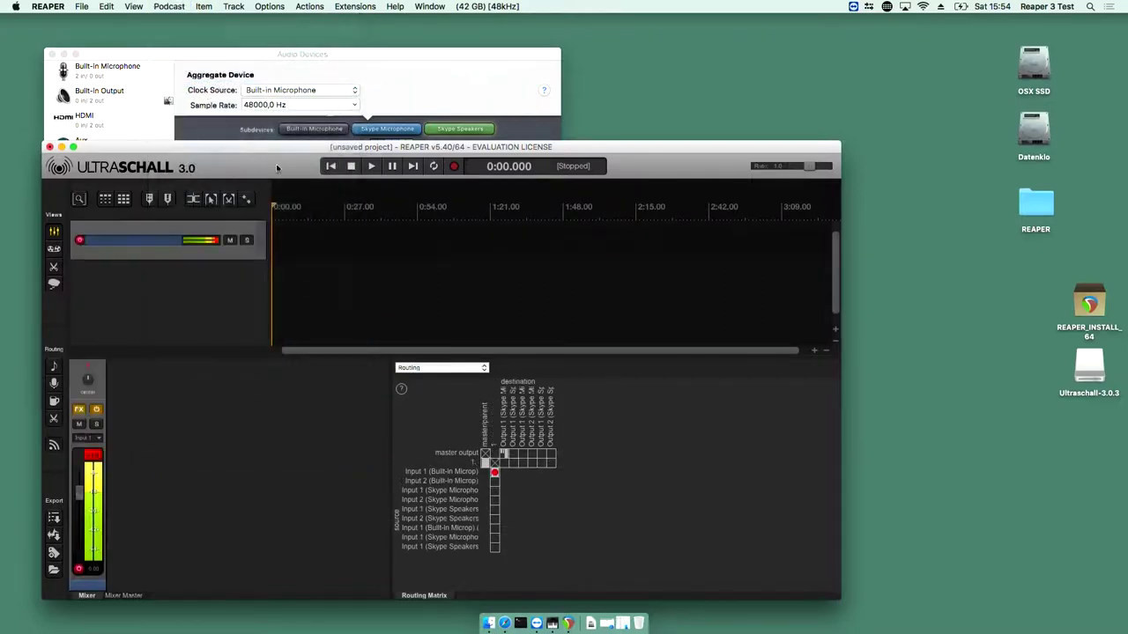
double_click(148, 247)
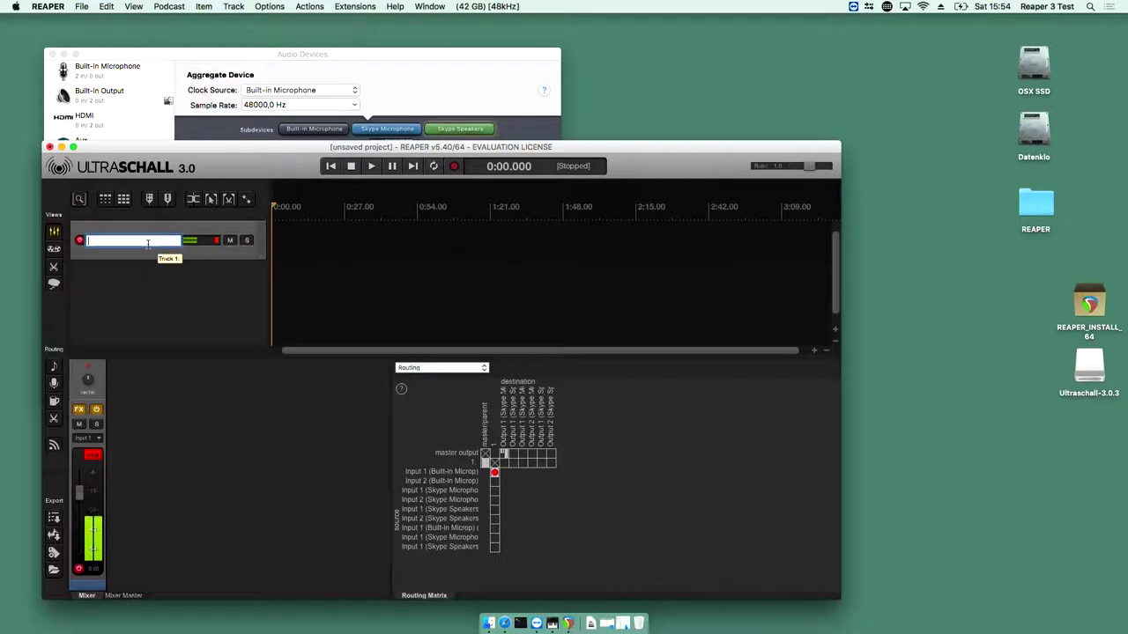
type("Udo")
key("Return")
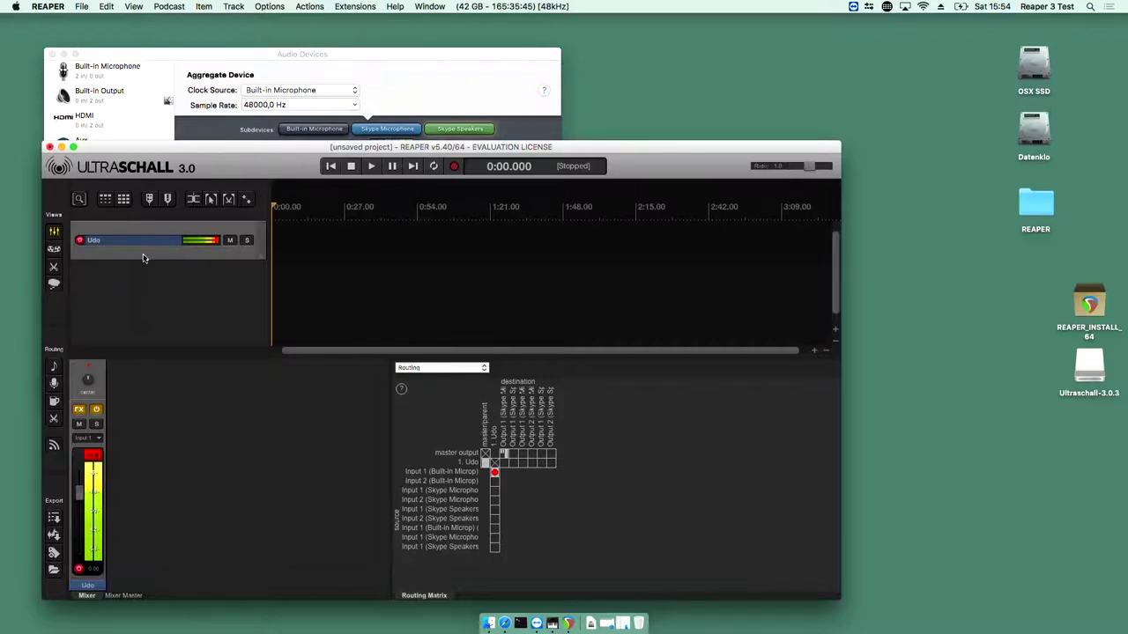
Delete the named audio track and confirm the deletion
left_click(137, 302)
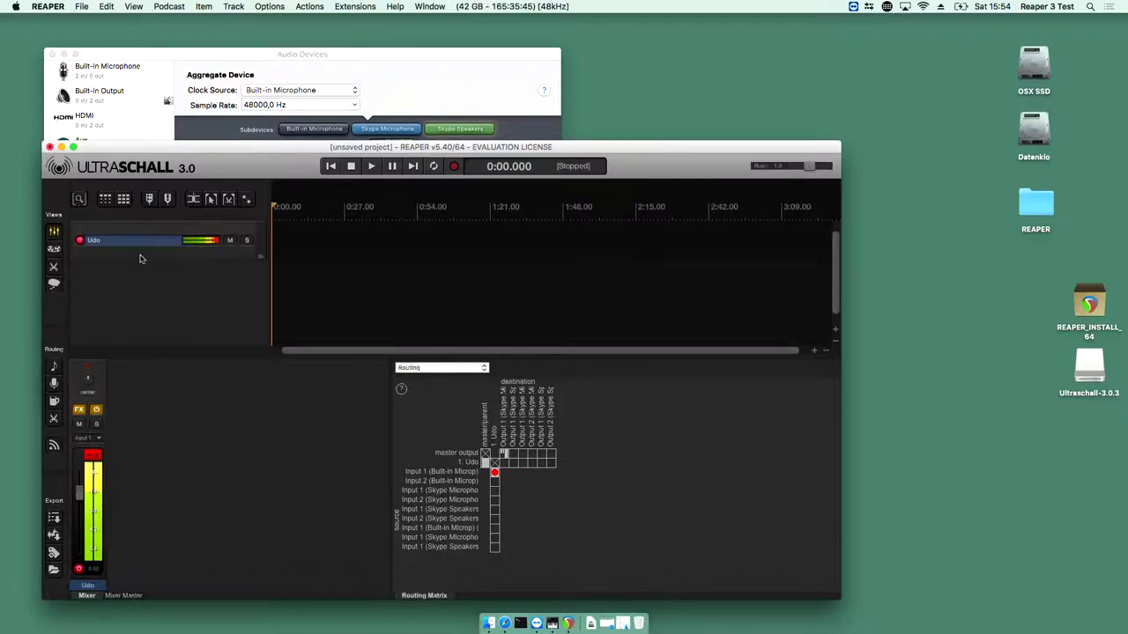
left_click(140, 258)
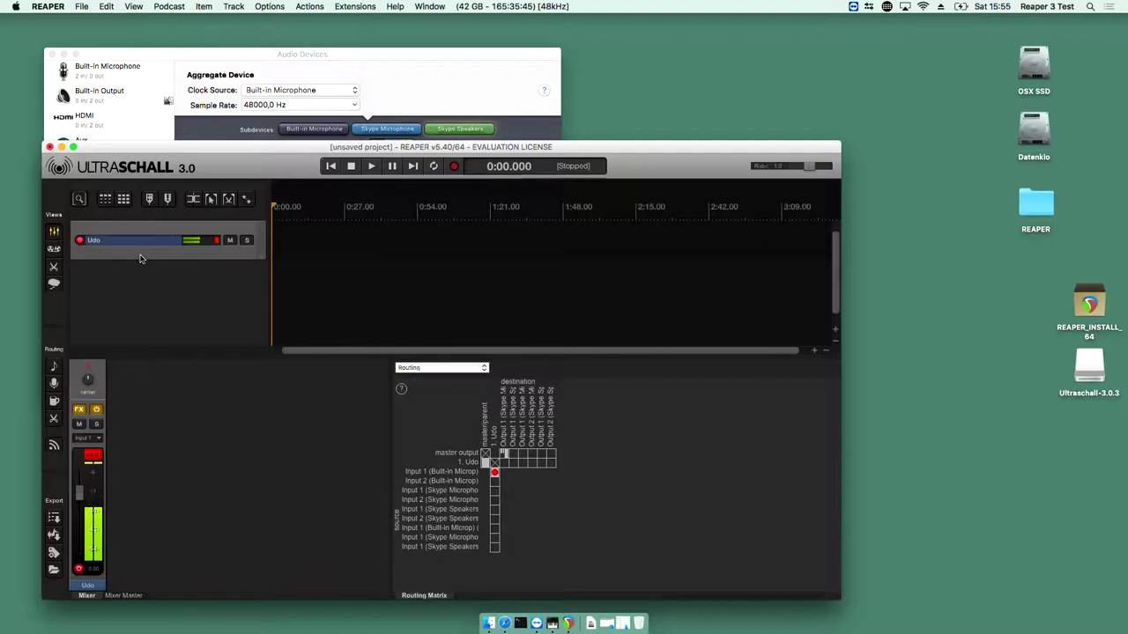
key("Delete")
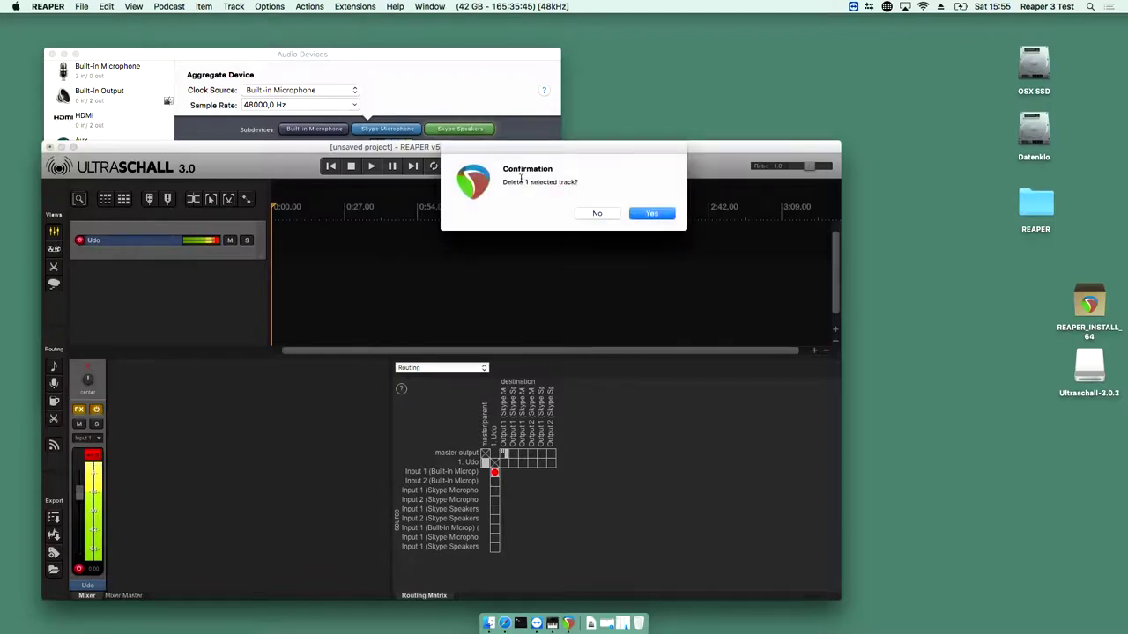
left_click(650, 214)
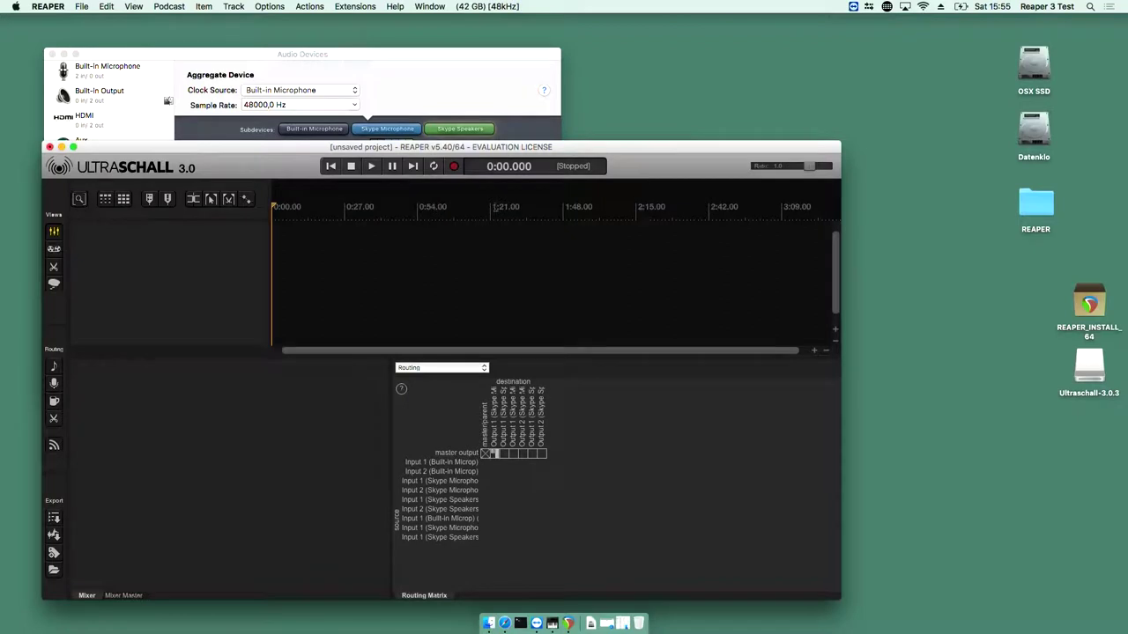
Add an audio track named with the speaker's first name and a second, unnamed audio track below it
double_click(156, 249)
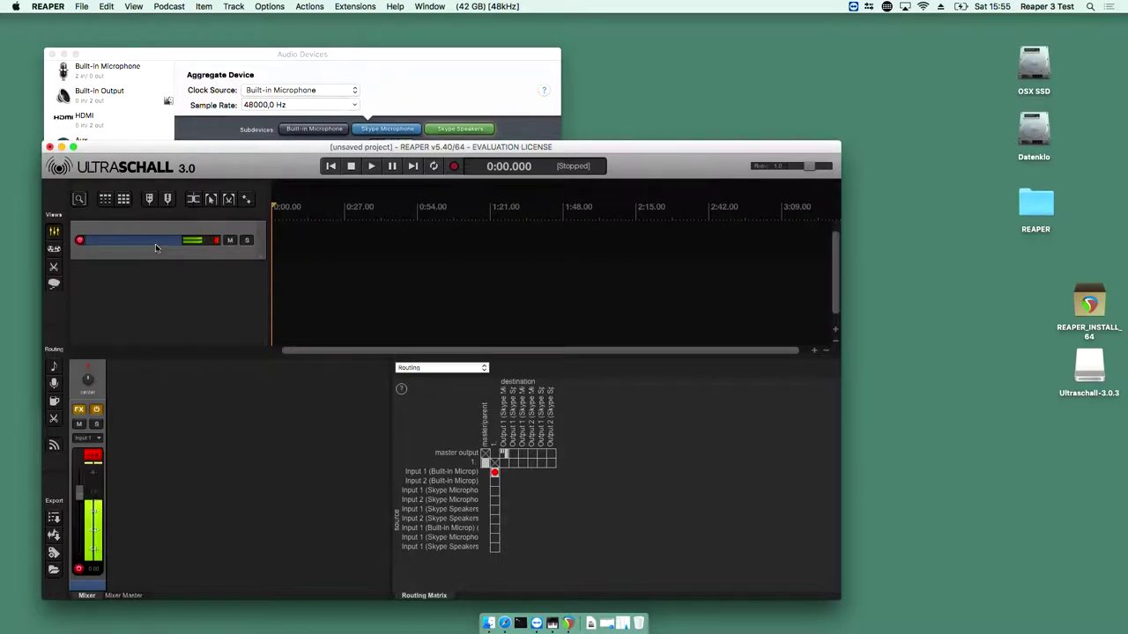
double_click(156, 244)
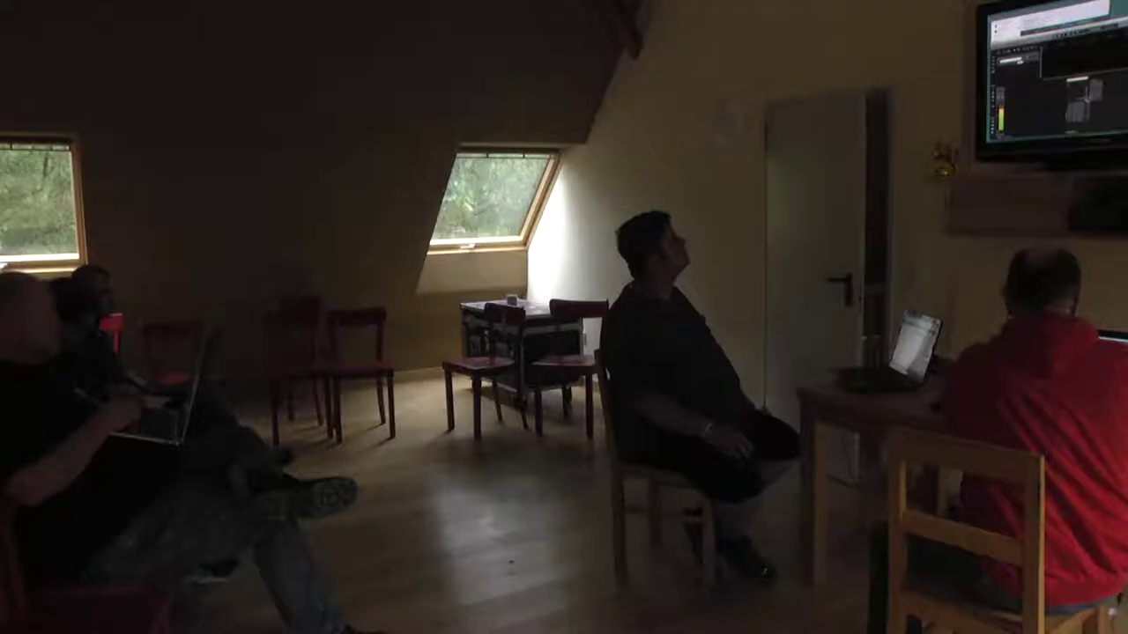
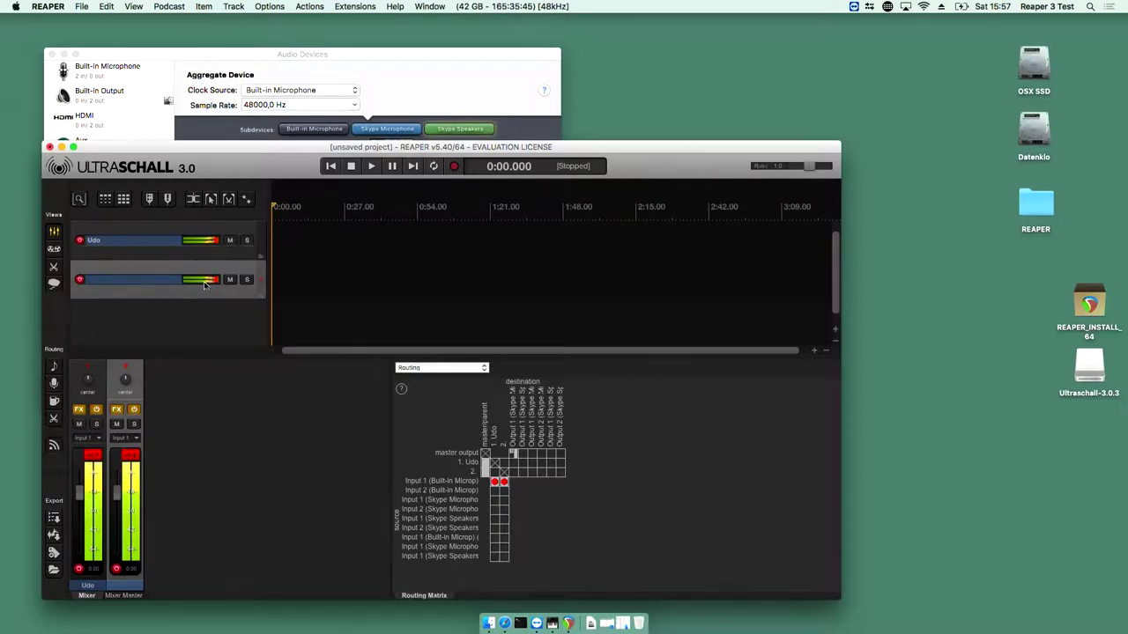
right_click(204, 284)
left_click(189, 296)
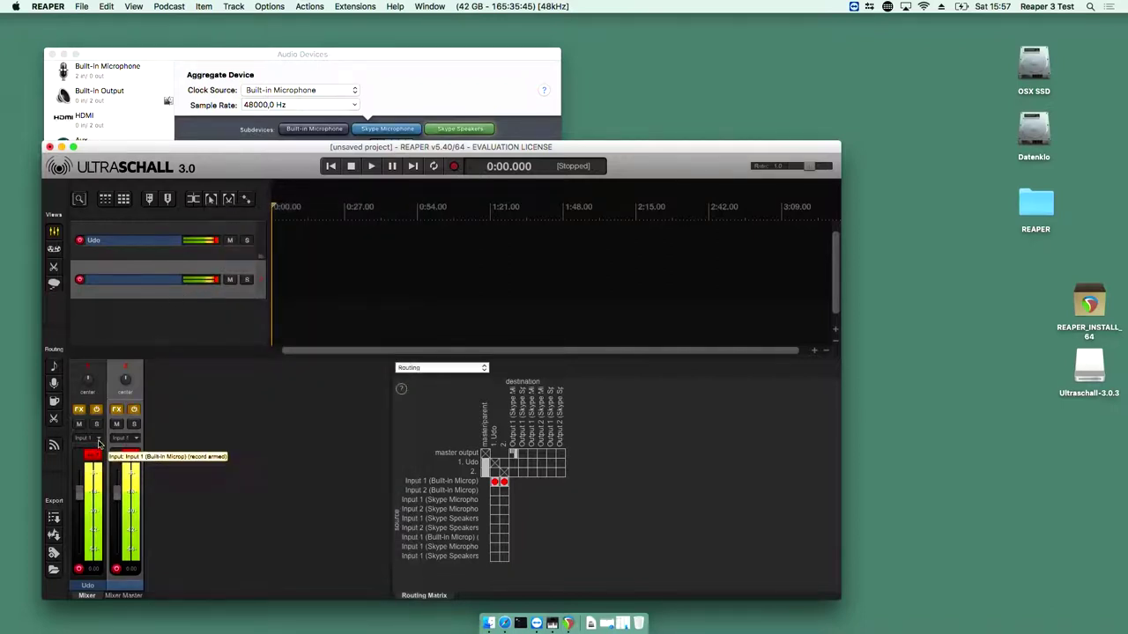
Set the first track's input to mono Input 1 (Built-in Microp)
left_click(98, 441)
mouse_move(120, 448)
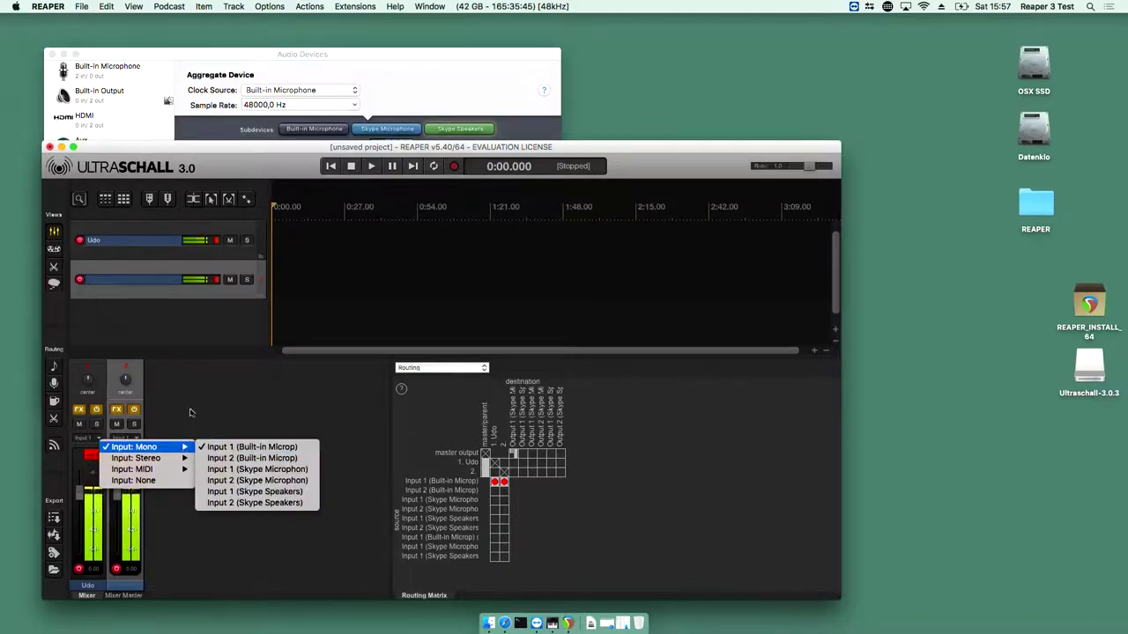
left_click(220, 448)
Set the second track's input to mono Input 1 (Skype Speakers)
left_click(137, 441)
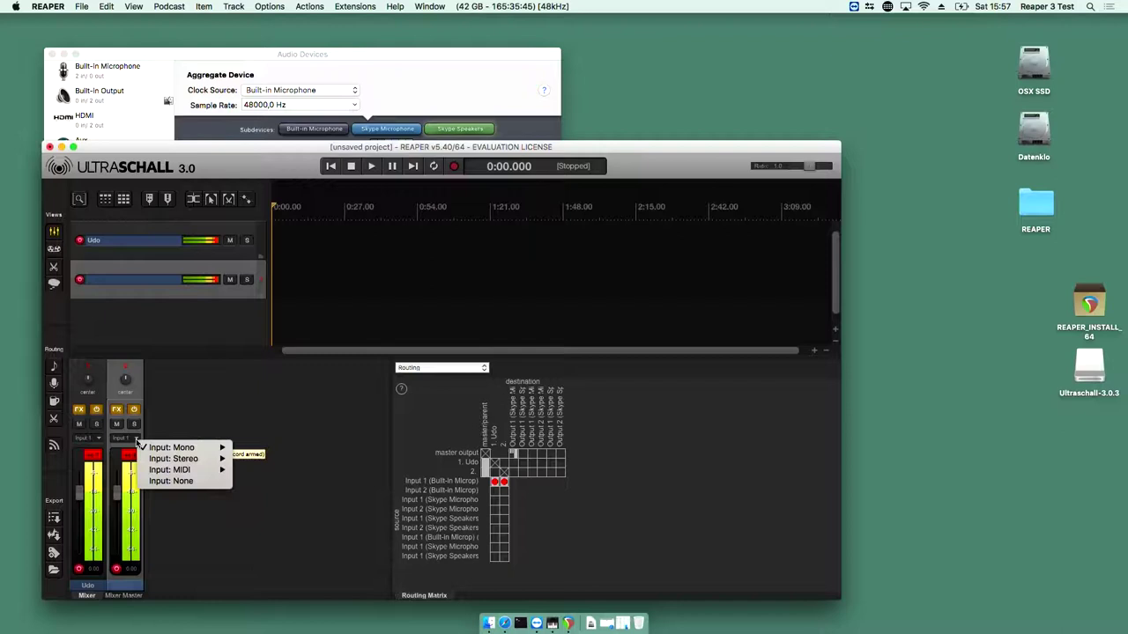
mouse_move(192, 450)
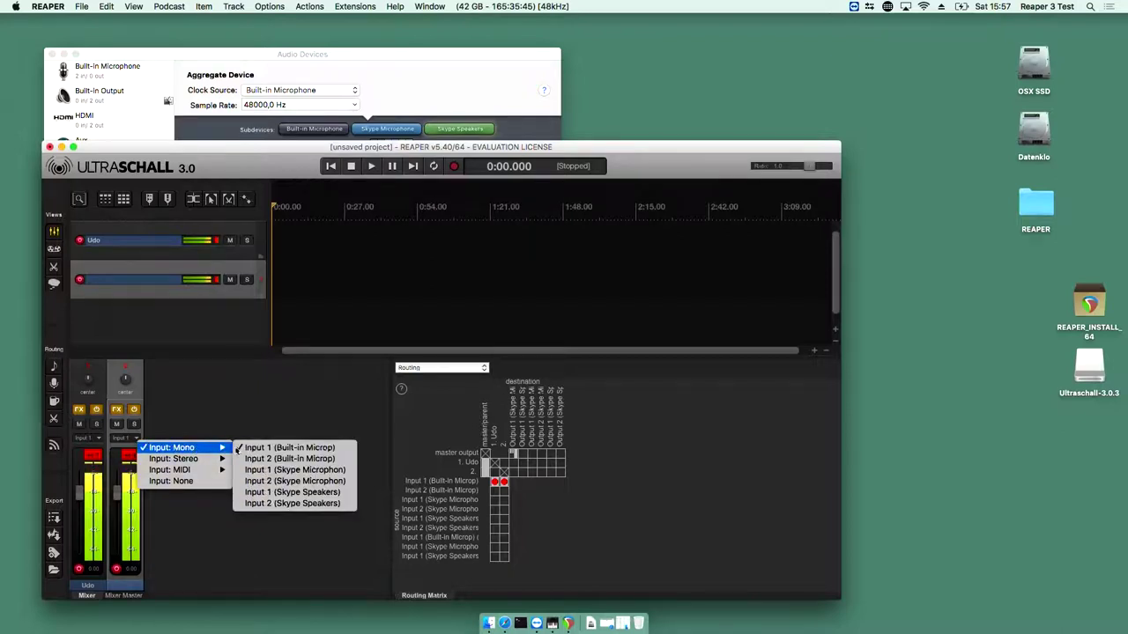
left_click(282, 493)
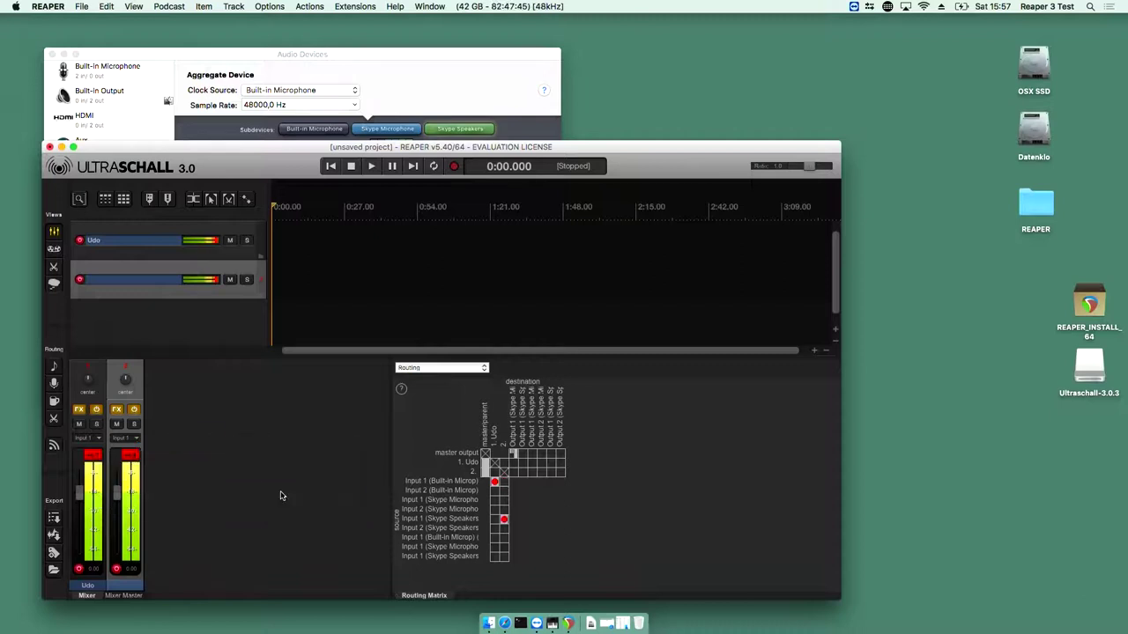
Set the second track's input to stereo Input 1 (Skype Speakers) / Input 2 (Skype Speakers)
left_click(137, 441)
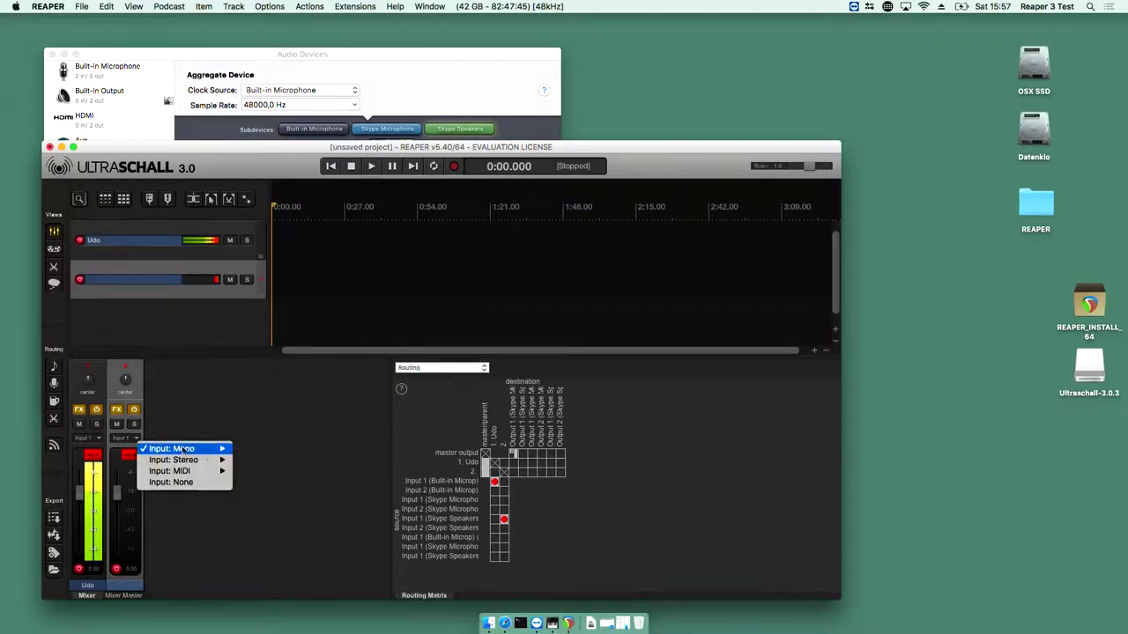
mouse_move(209, 450)
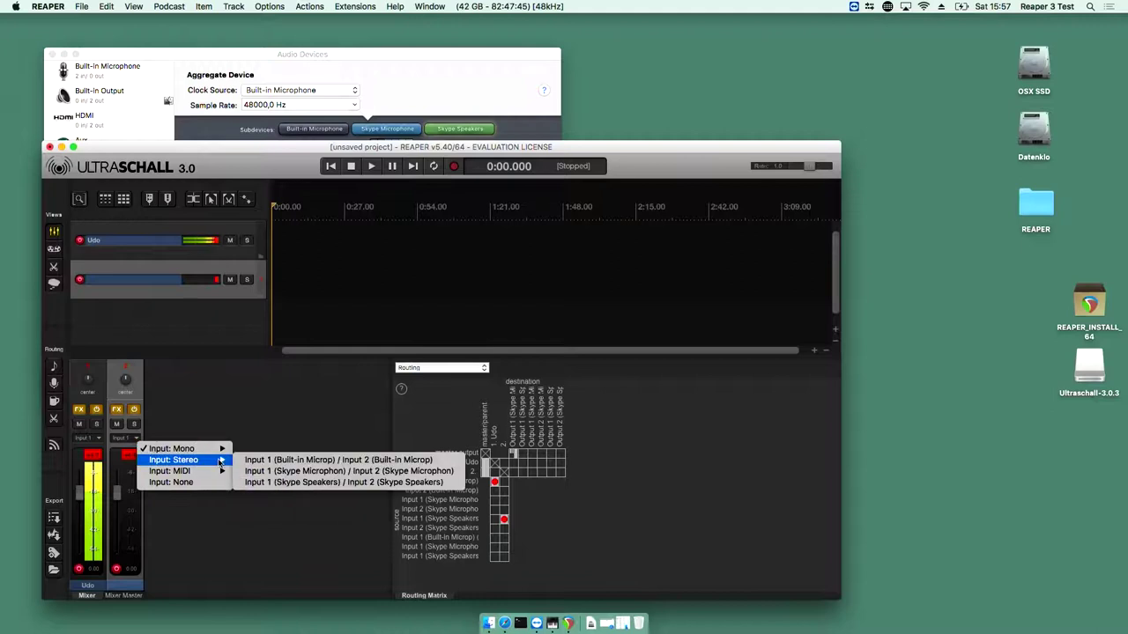
left_click(280, 483)
left_click(239, 425)
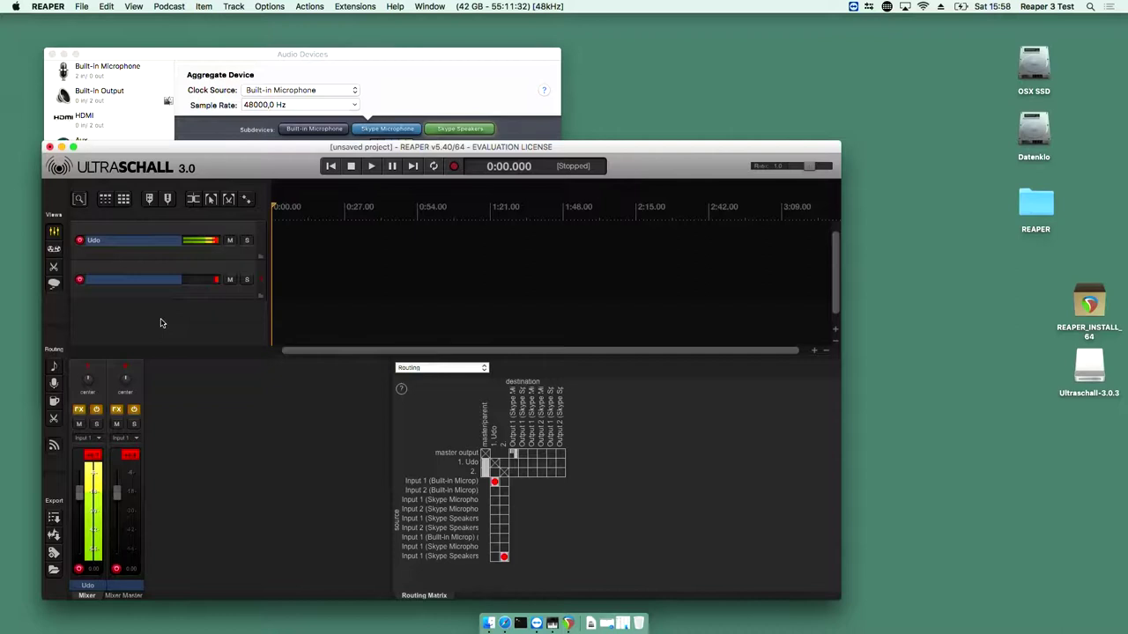
Insert an Ultraschall-Soundboard track into the project
left_click(176, 7)
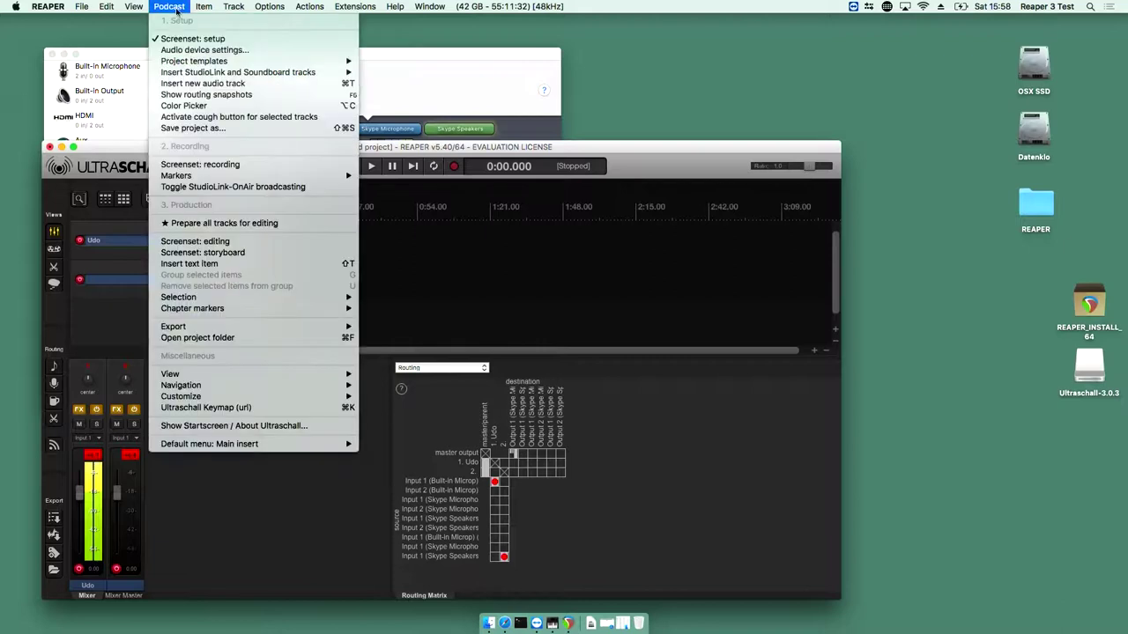
mouse_move(286, 73)
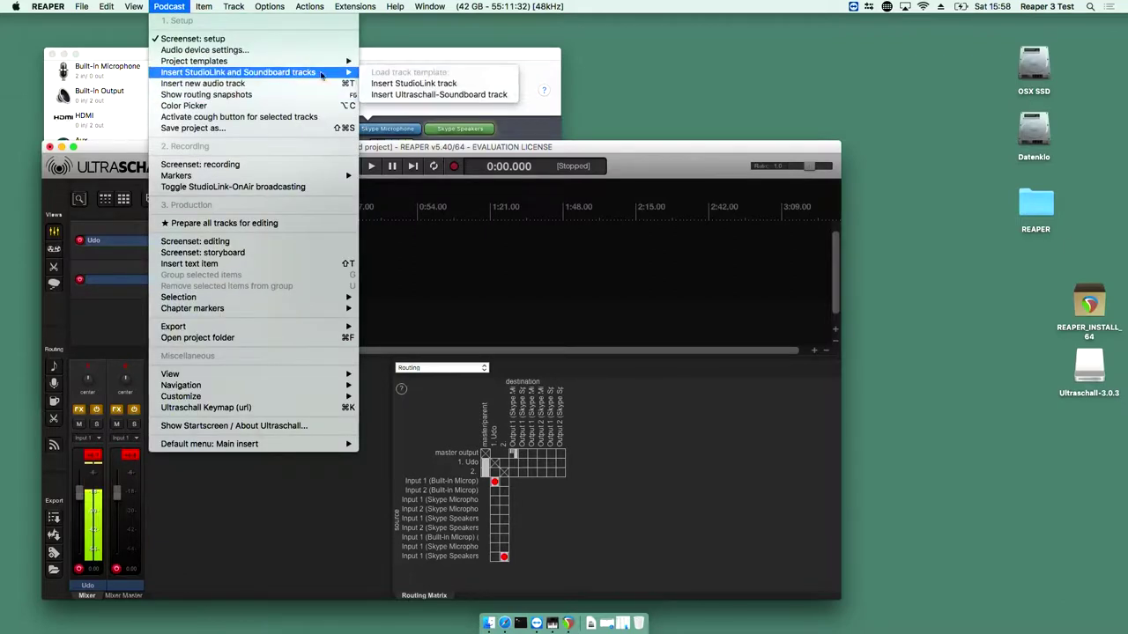
left_click(381, 95)
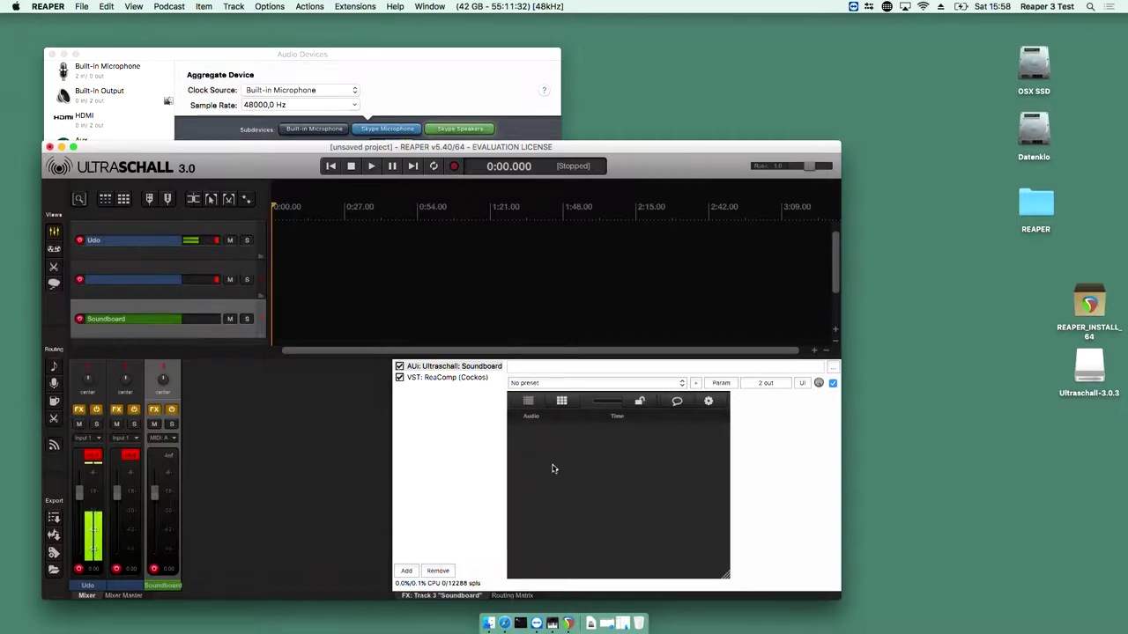
Name the second track "Skype Gast"
double_click(118, 282)
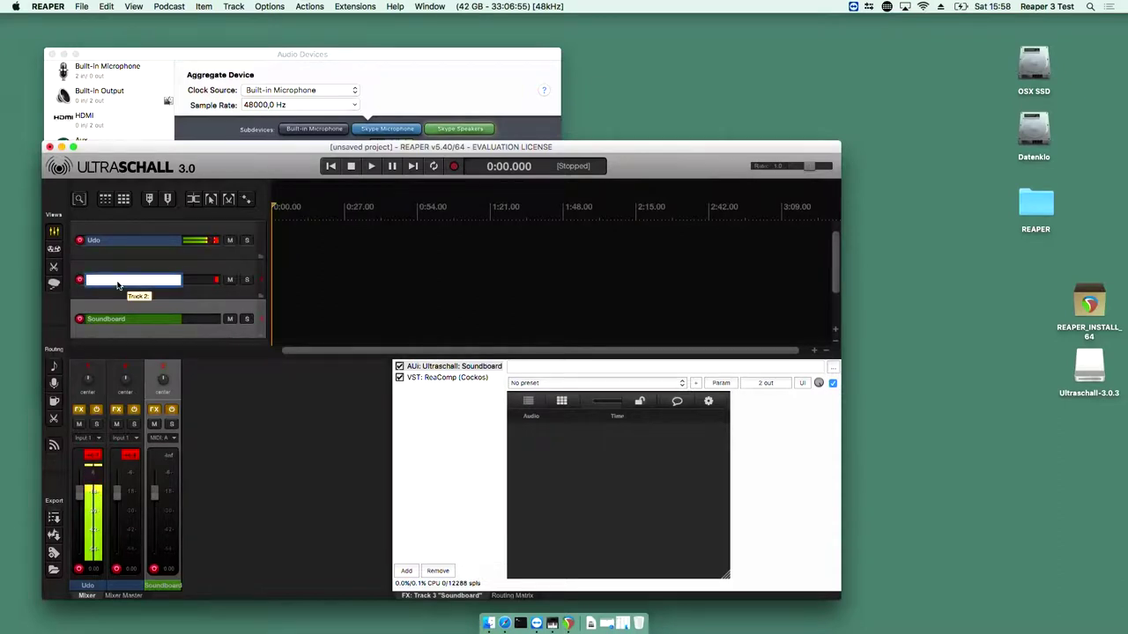
type("Skype Gast")
key("Return")
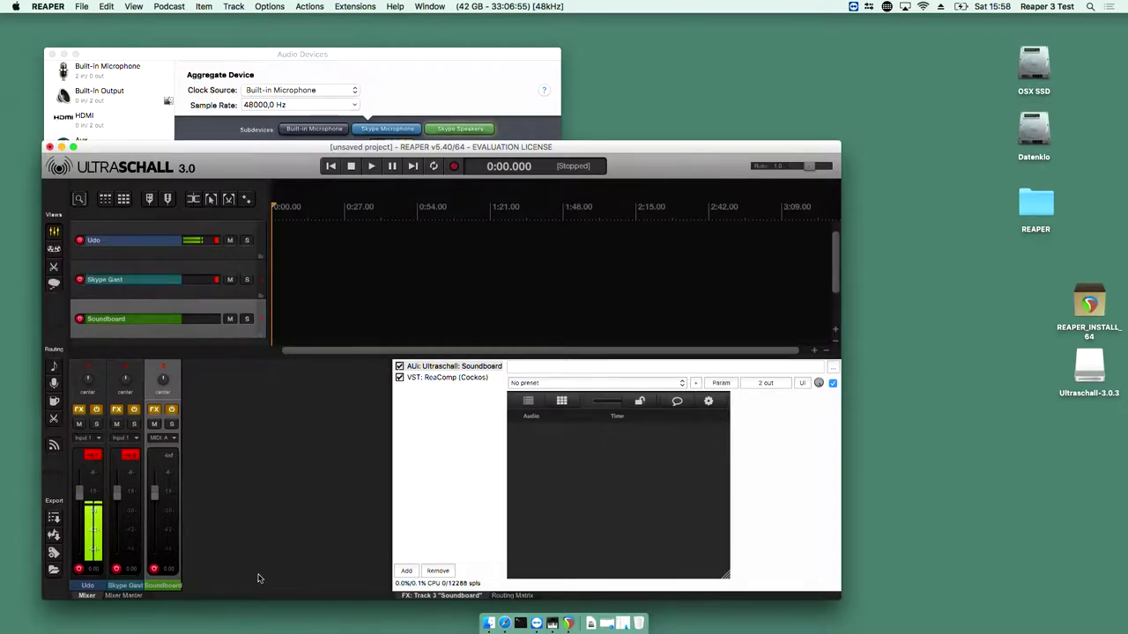
key("super+space")
type("sky")
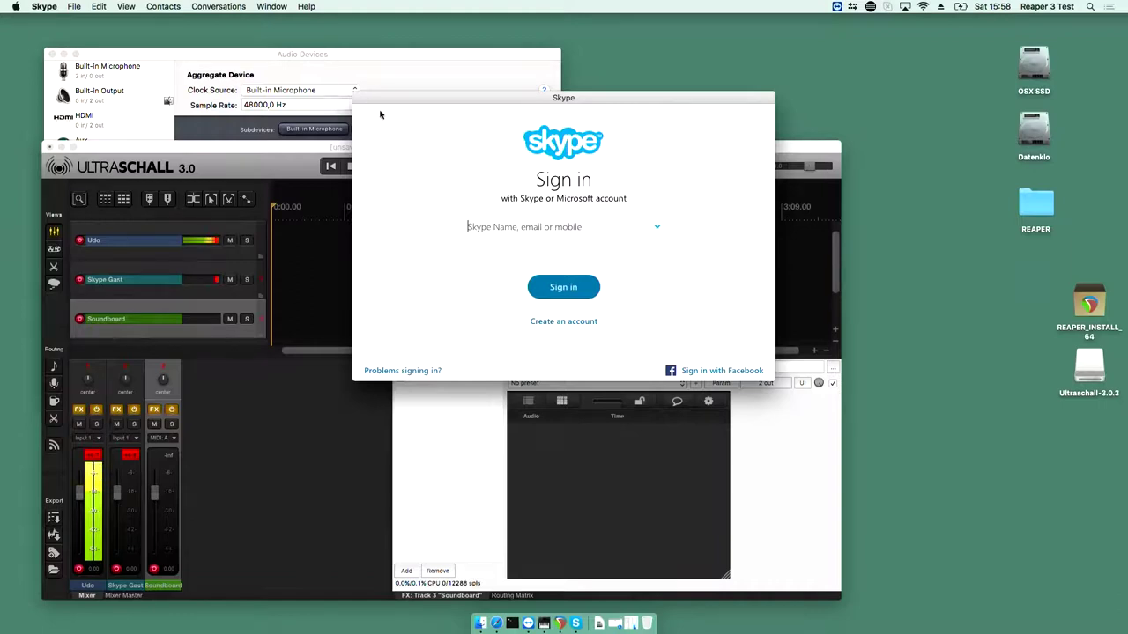
key("super+q")
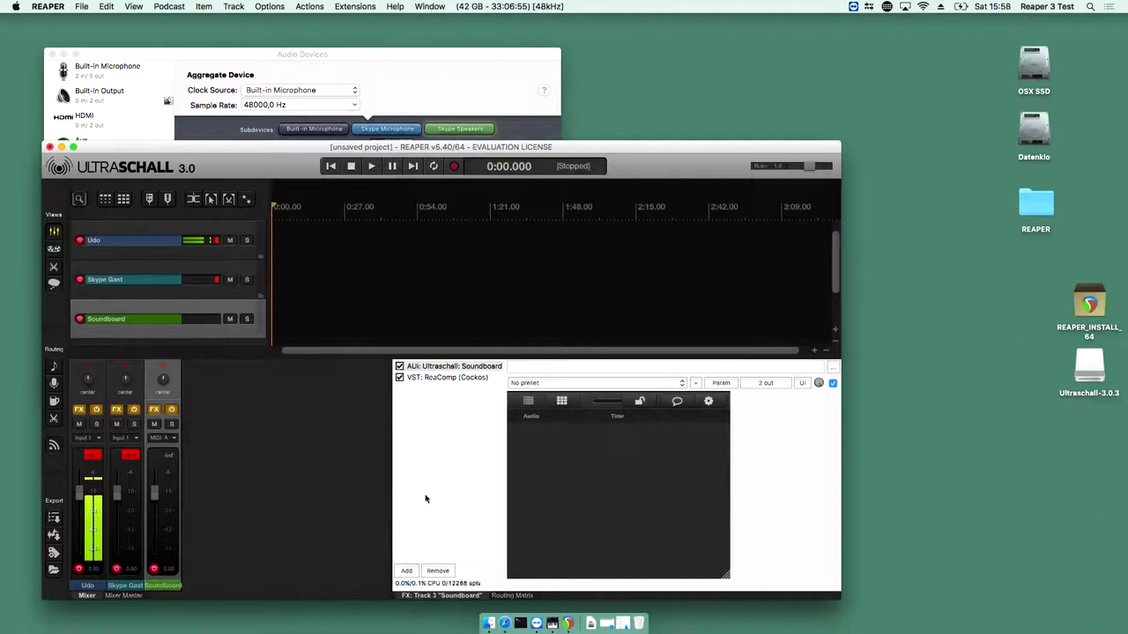
key("super+space")
type("itu")
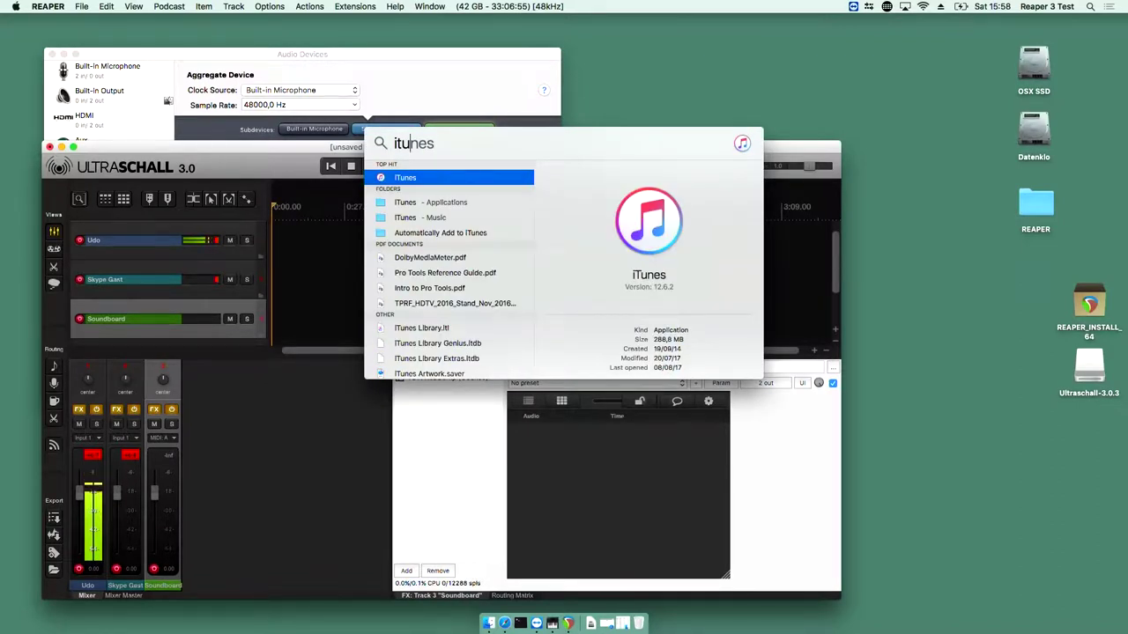
key("Return")
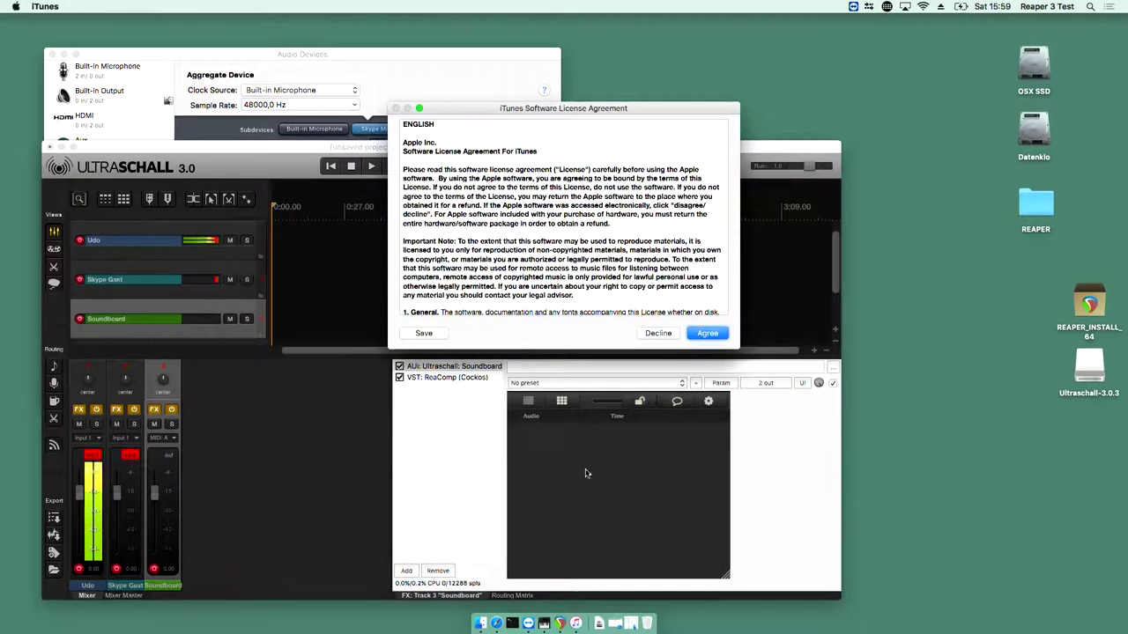
left_click(657, 334)
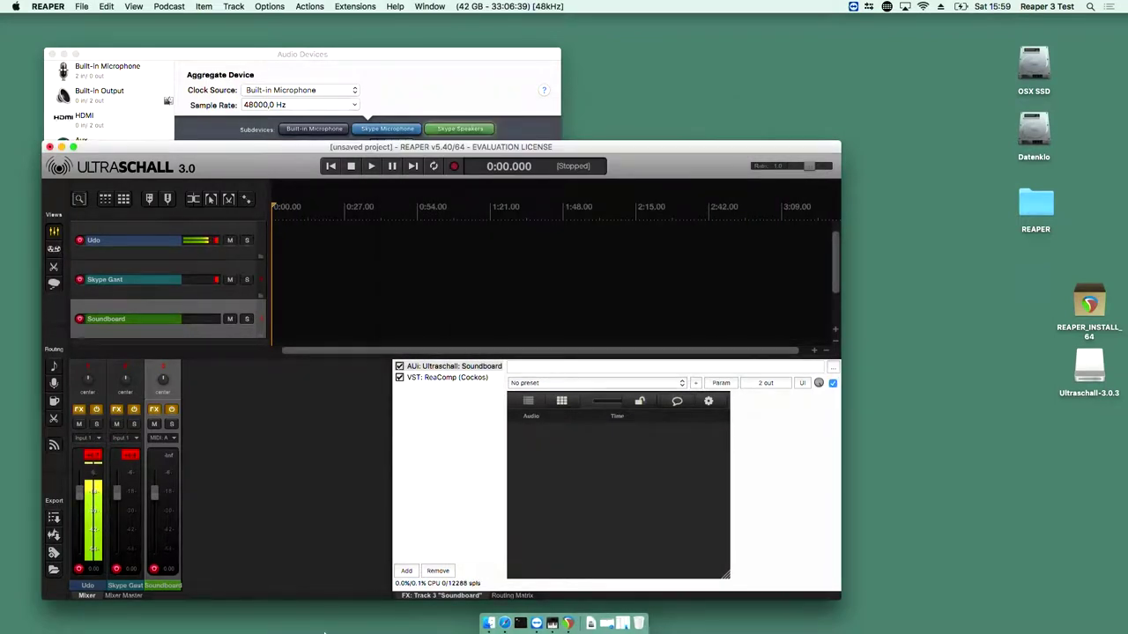
Launch Google Chrome, complete its first-run setup with the default options and load youtube.de
key("super+space")
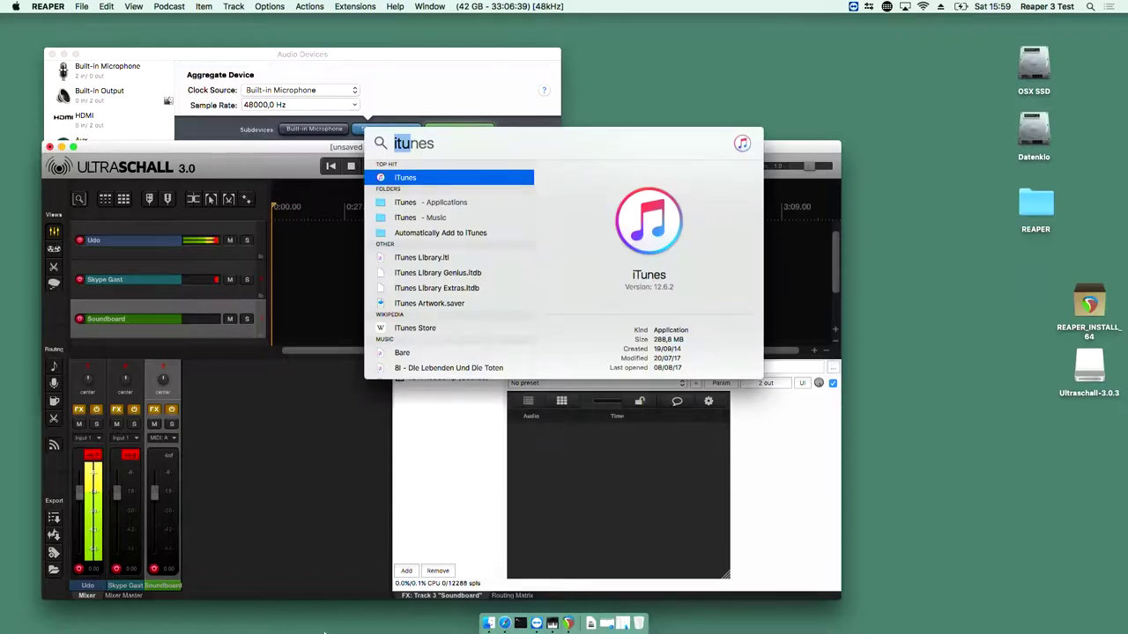
type("chr")
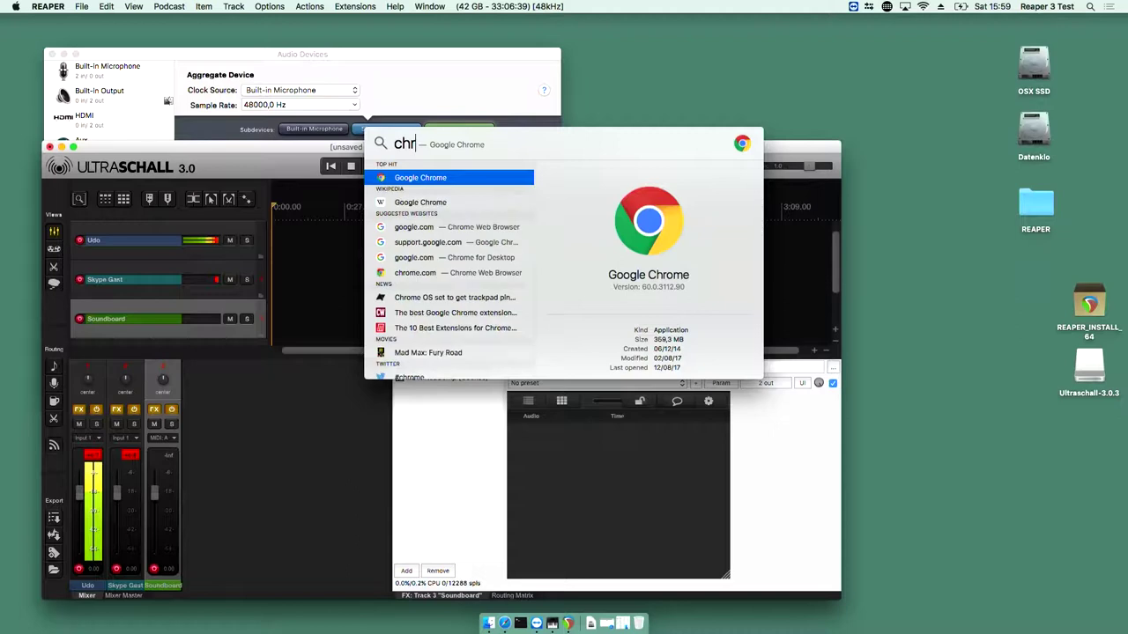
key("Return")
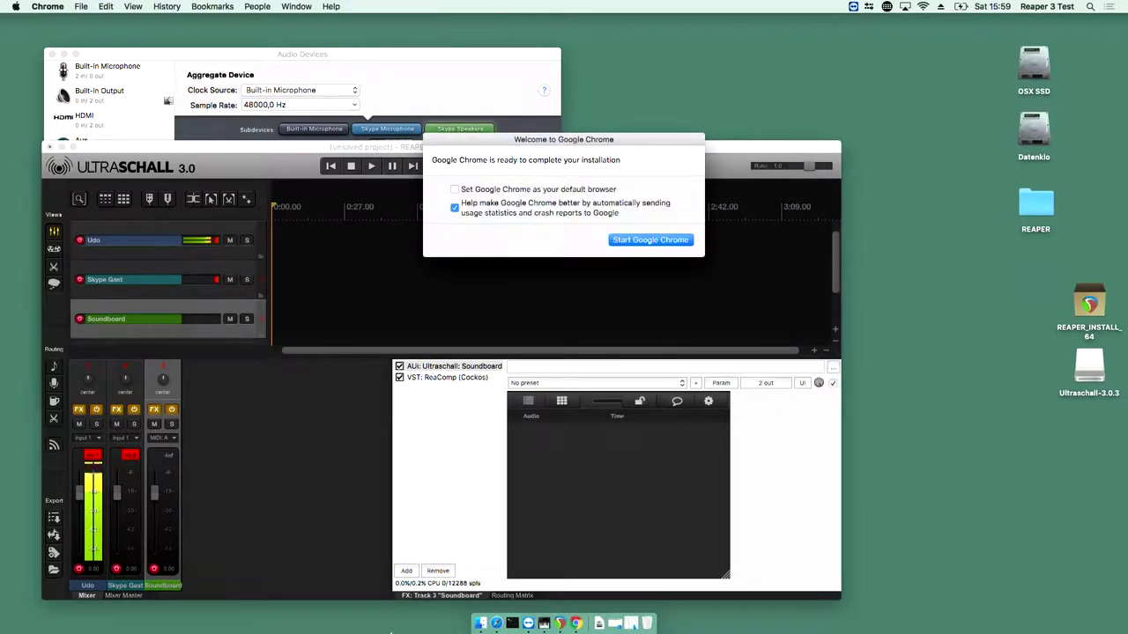
left_click(629, 240)
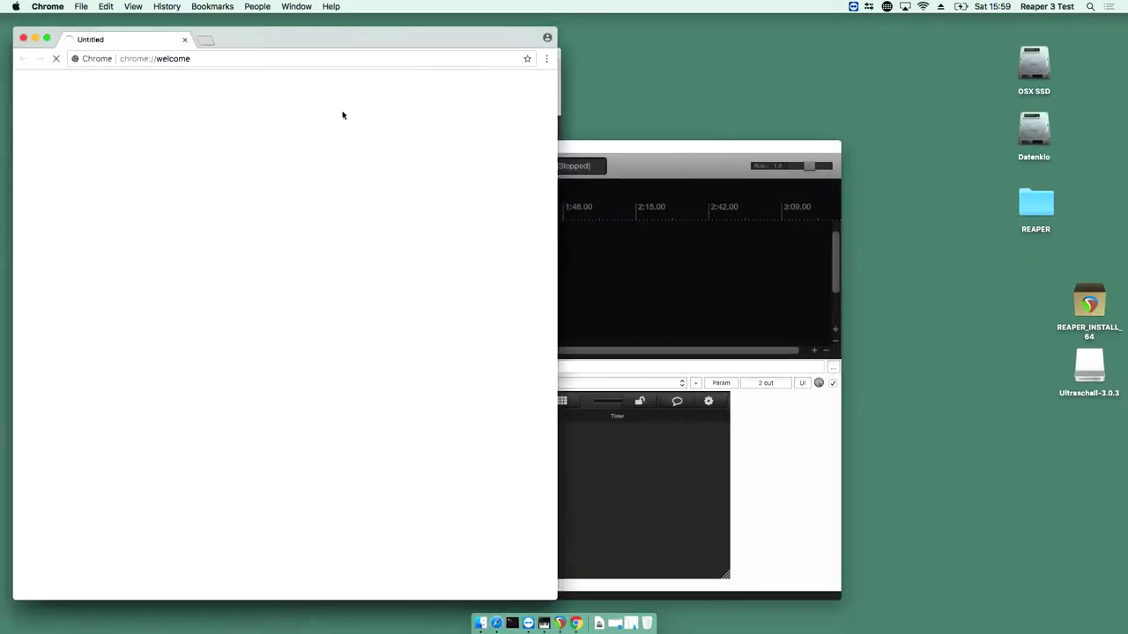
left_click(294, 60)
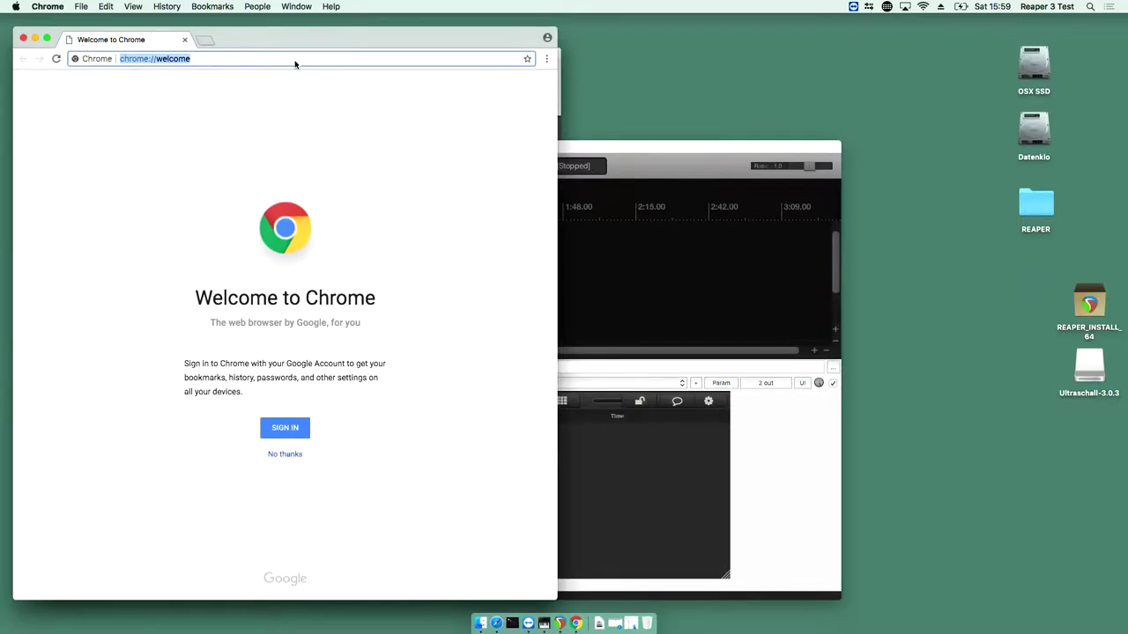
type("youtube.de")
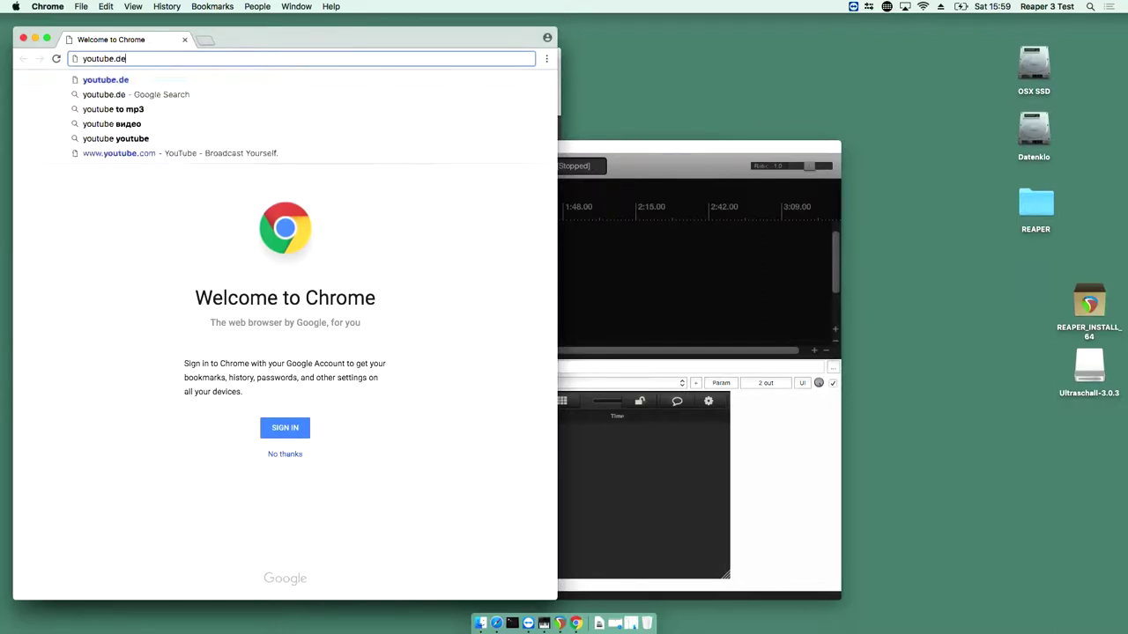
key("Return")
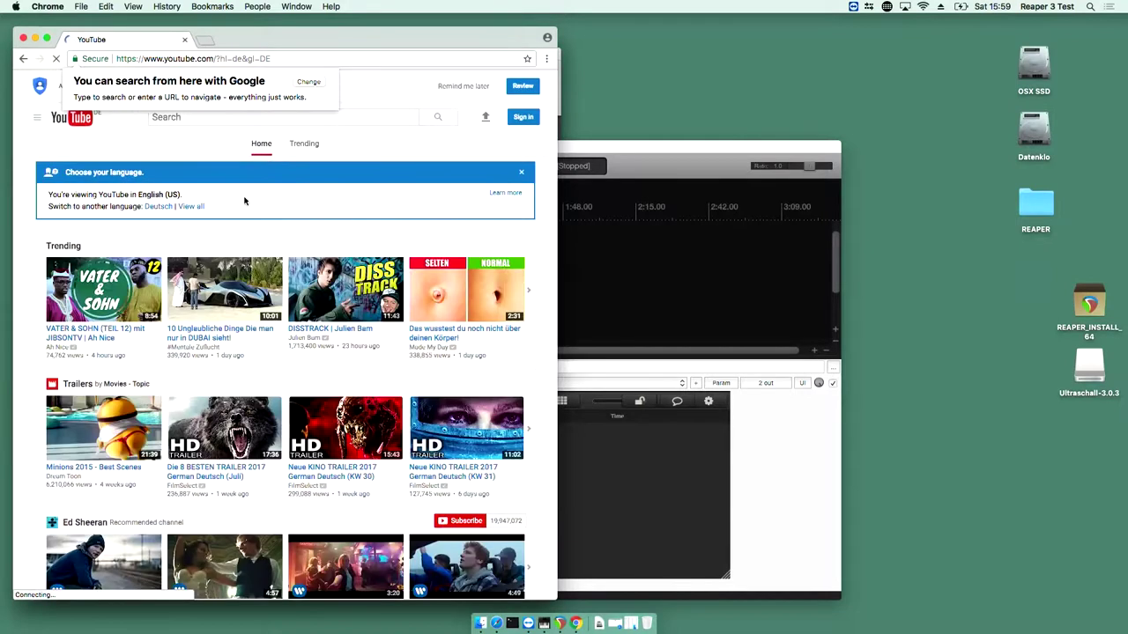
Look through Chrome's commands and its basic and advanced settings for an audio device option, and quit the browser
left_click(547, 59)
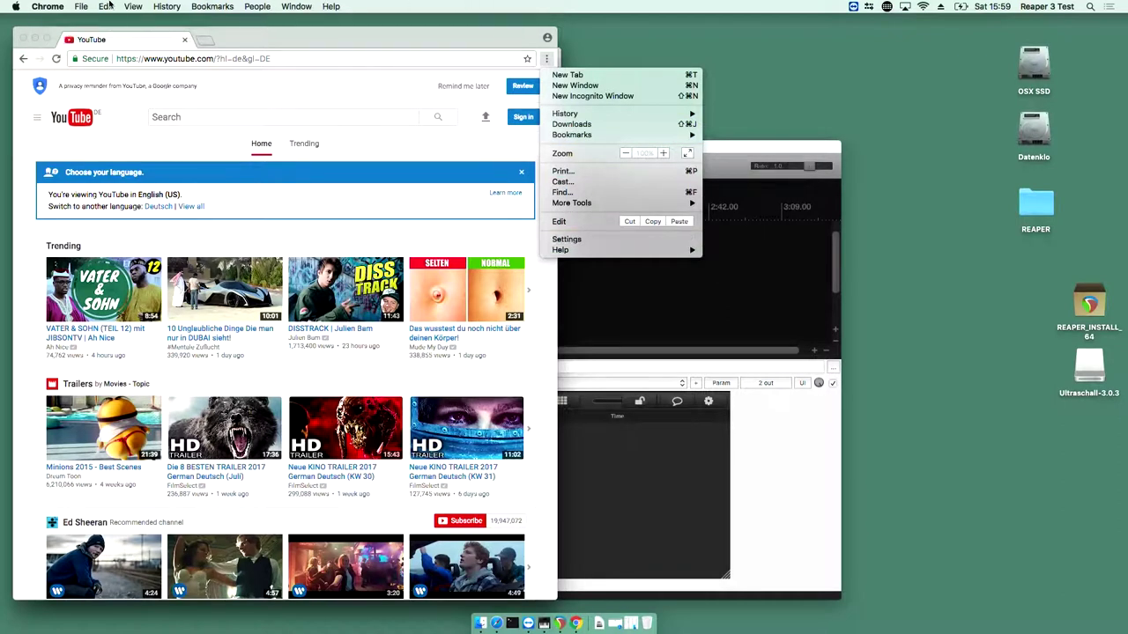
left_click(88, 5)
left_click(87, 6)
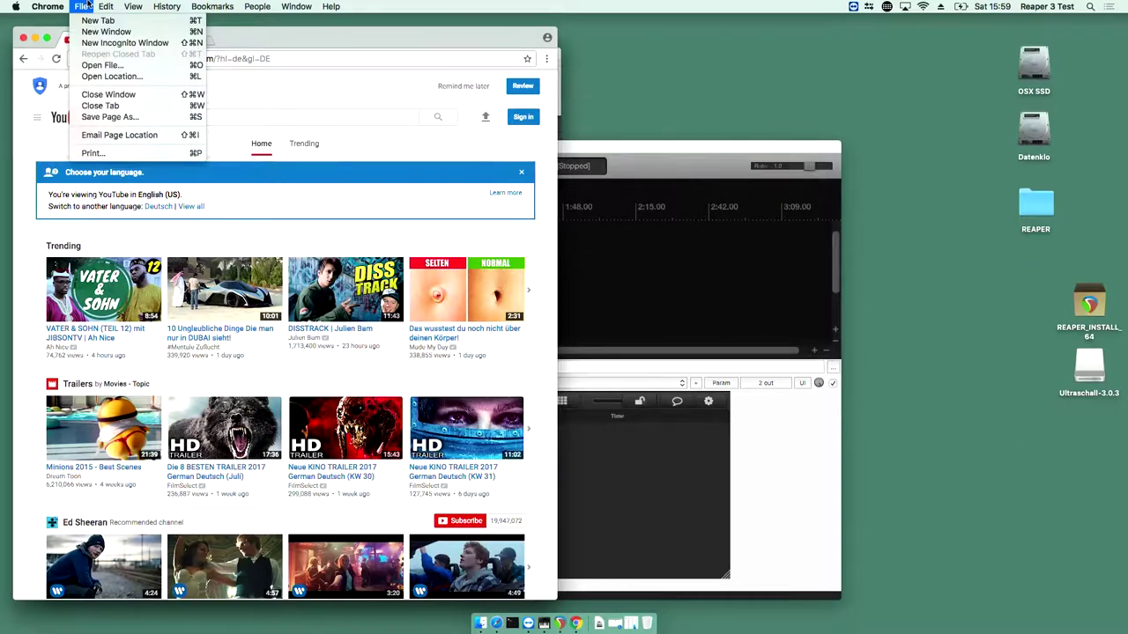
mouse_move(107, 5)
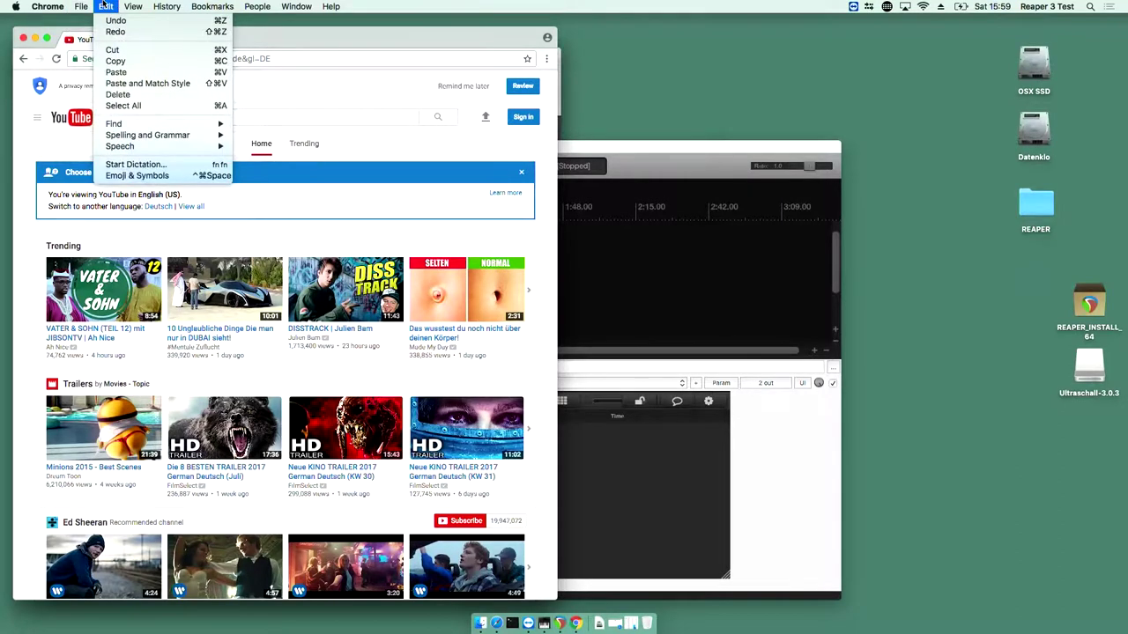
mouse_move(202, 5)
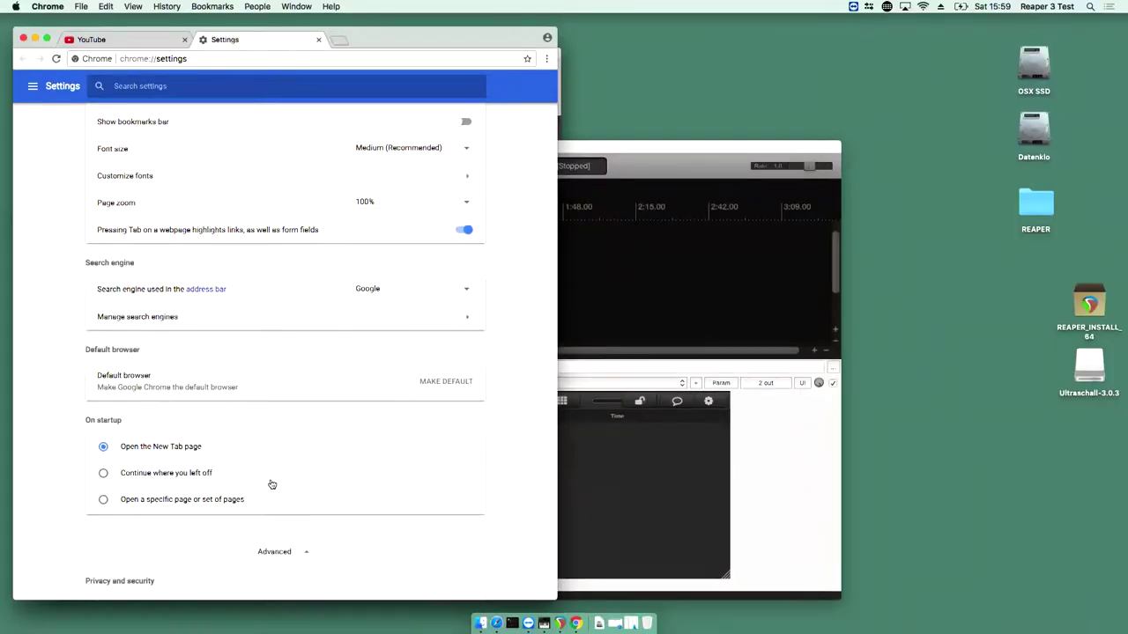
scroll(272, 484, "up", 4)
scroll(272, 484, "down", 15)
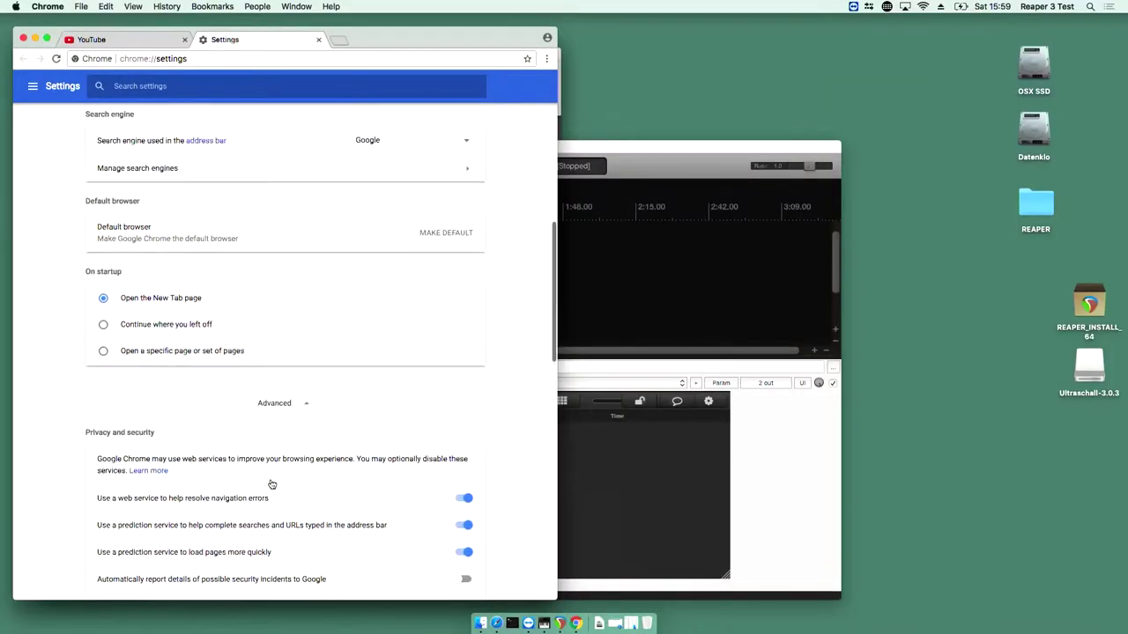
scroll(272, 483, "down", 10)
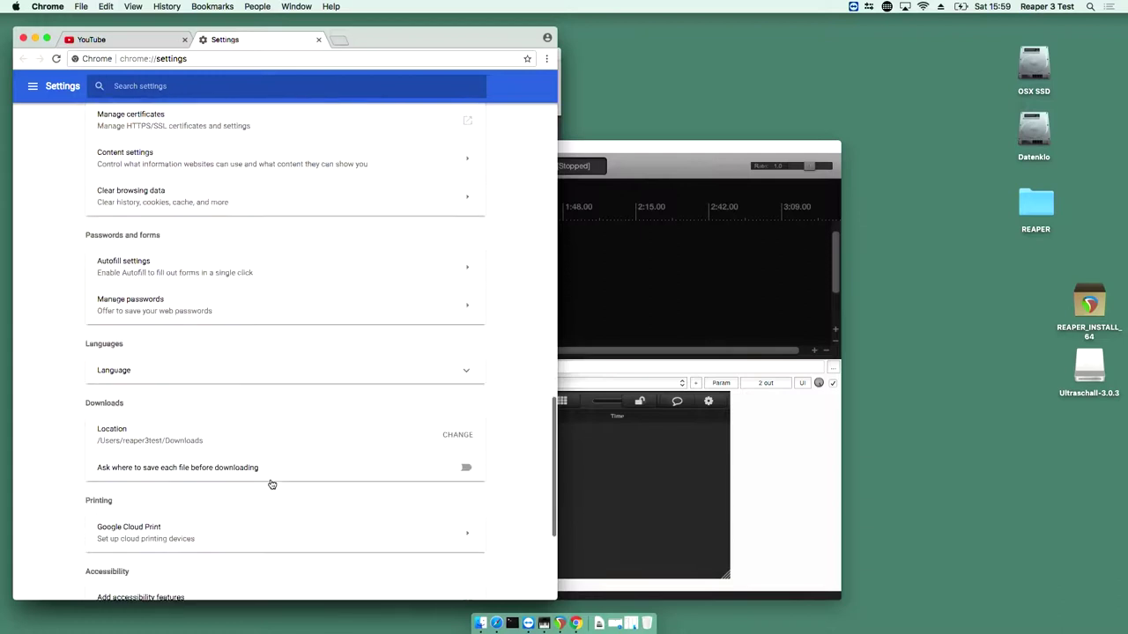
scroll(273, 484, "down", 1)
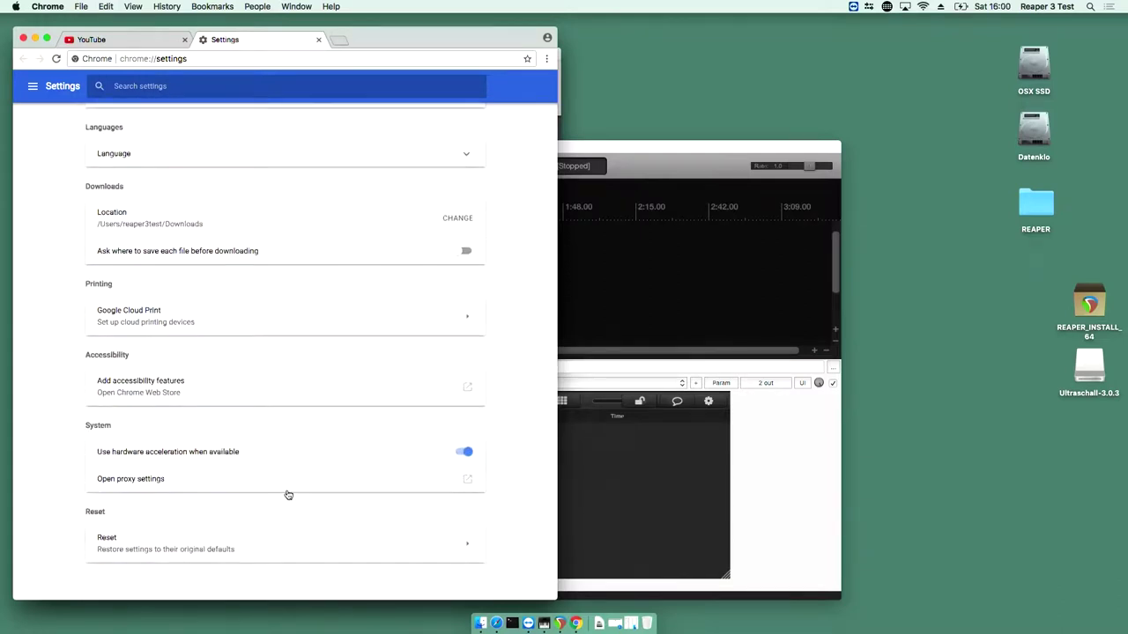
key("super+q")
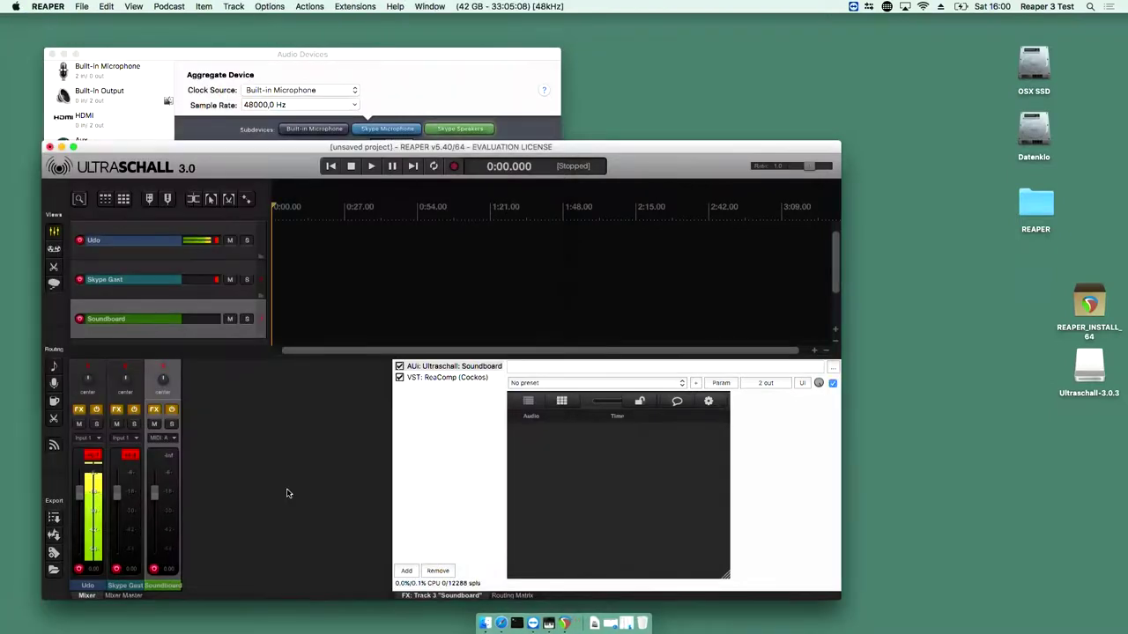
Switch to Safari, check its preferences for an audio device option and hide it again
key("super+space")
type("safari")
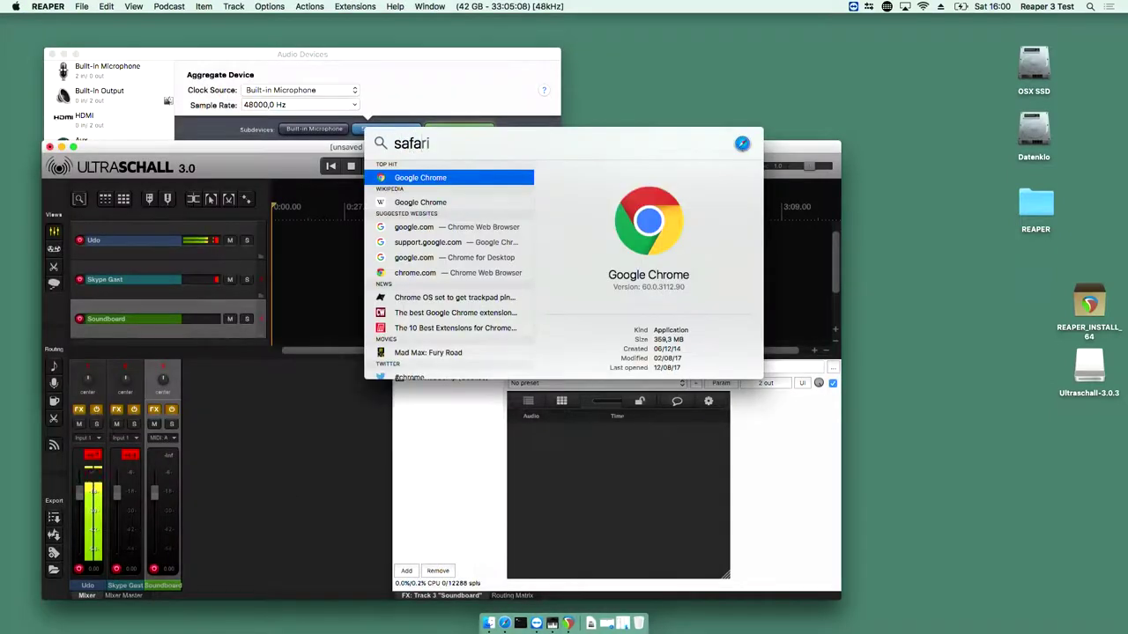
key("Return")
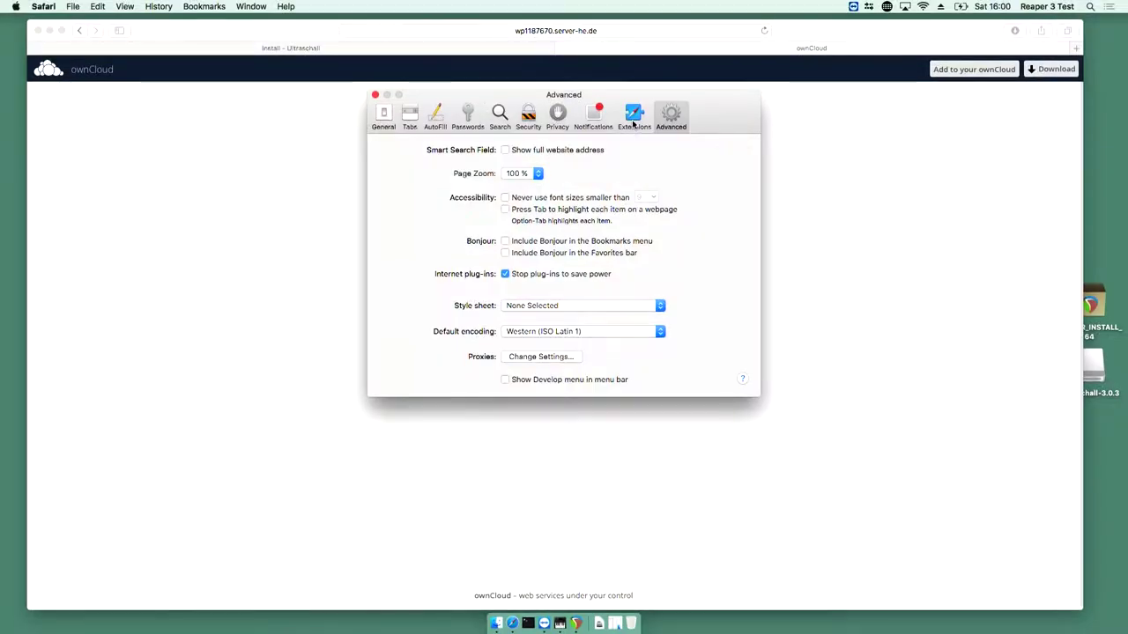
key("super+h")
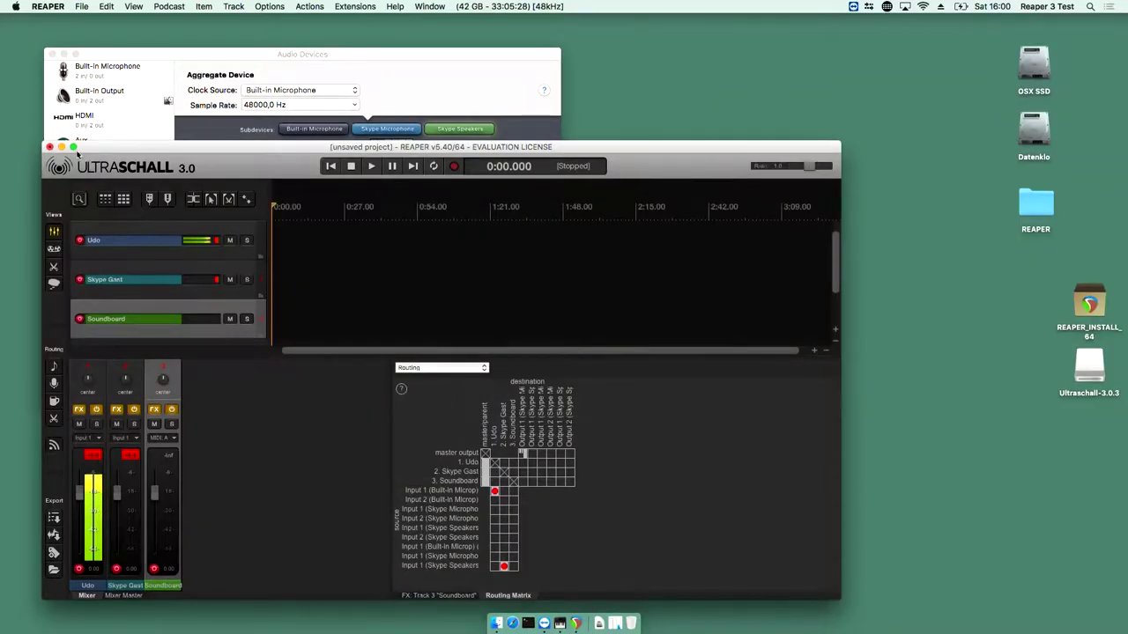
left_click_drag(74, 148, 59, 27)
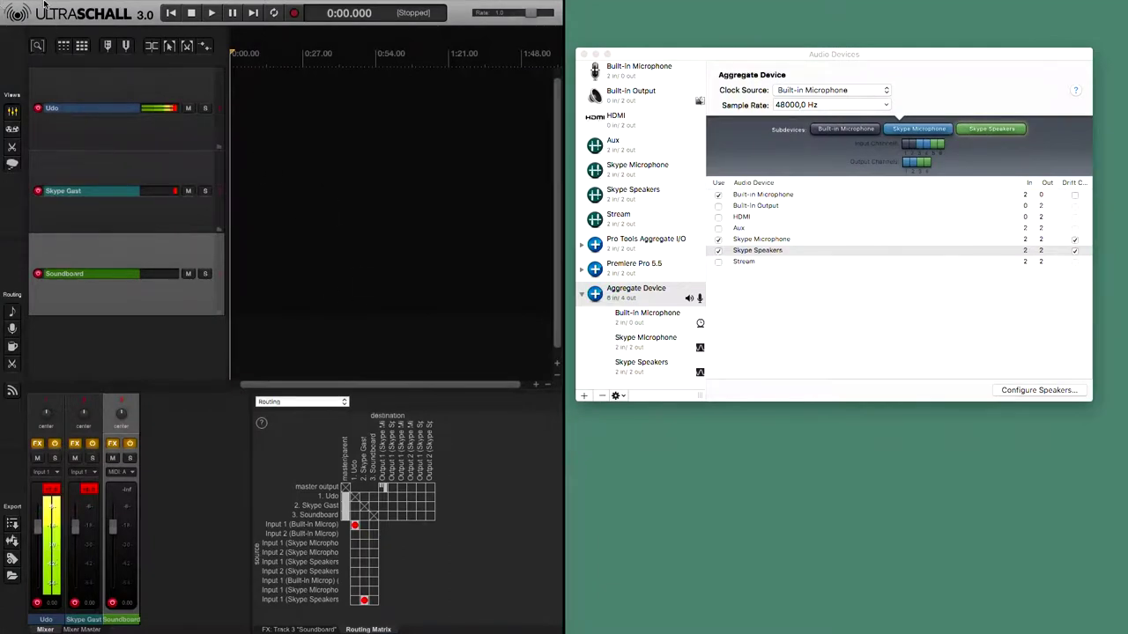
key("ctrl+super+f")
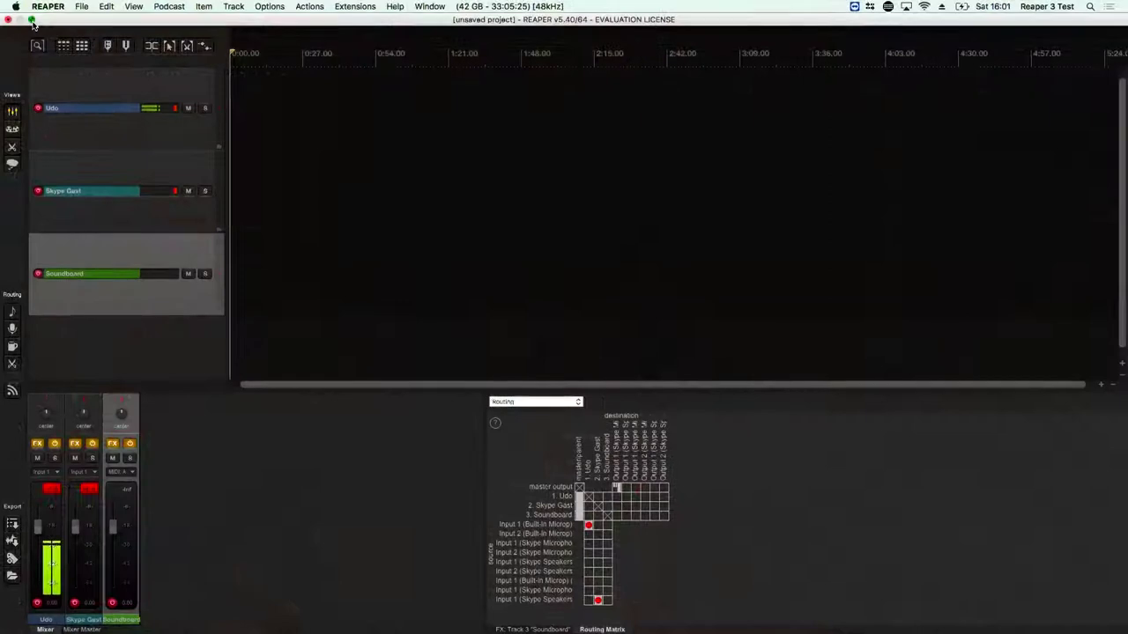
left_click(31, 21)
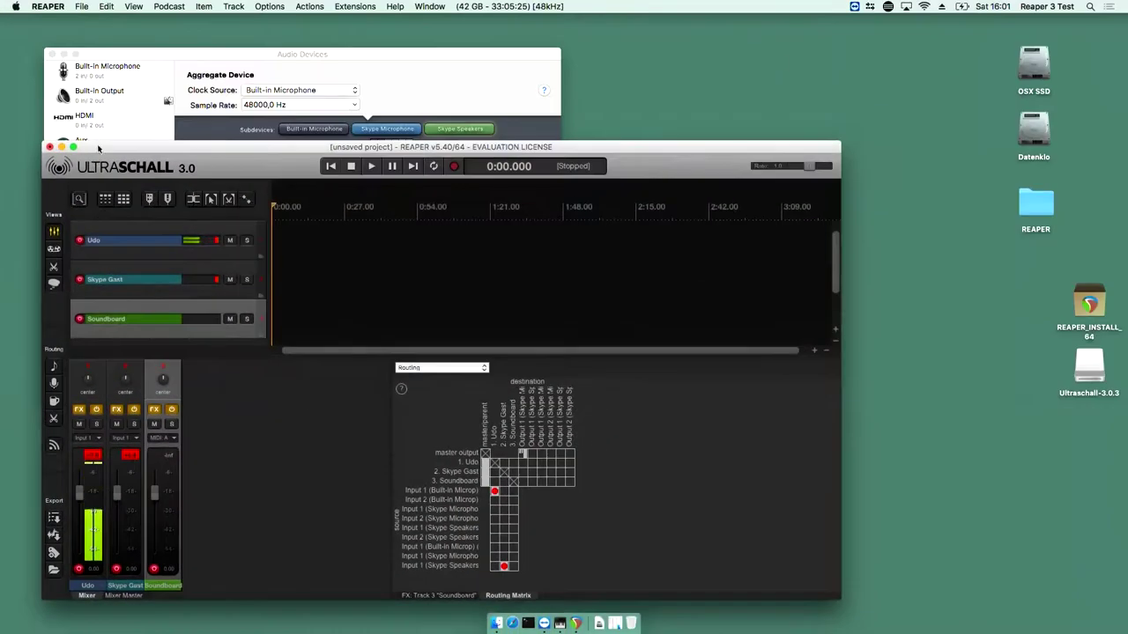
Minimize the Audio Devices window, then move the REAPER window to the upper part of the desktop and enlarge it
left_click(91, 65)
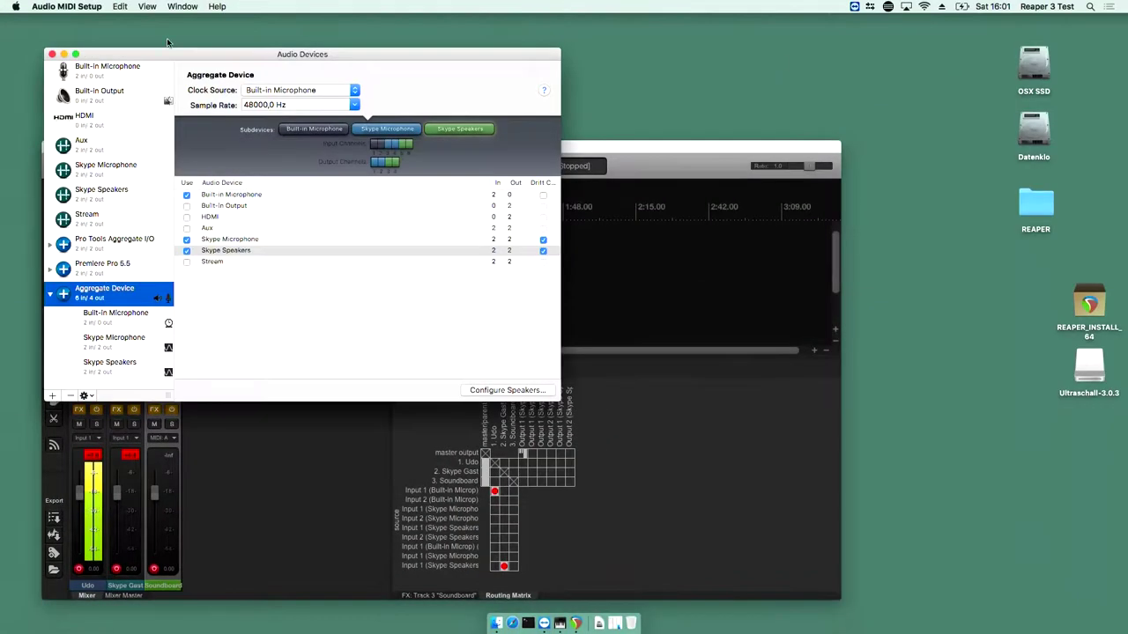
left_click(64, 54)
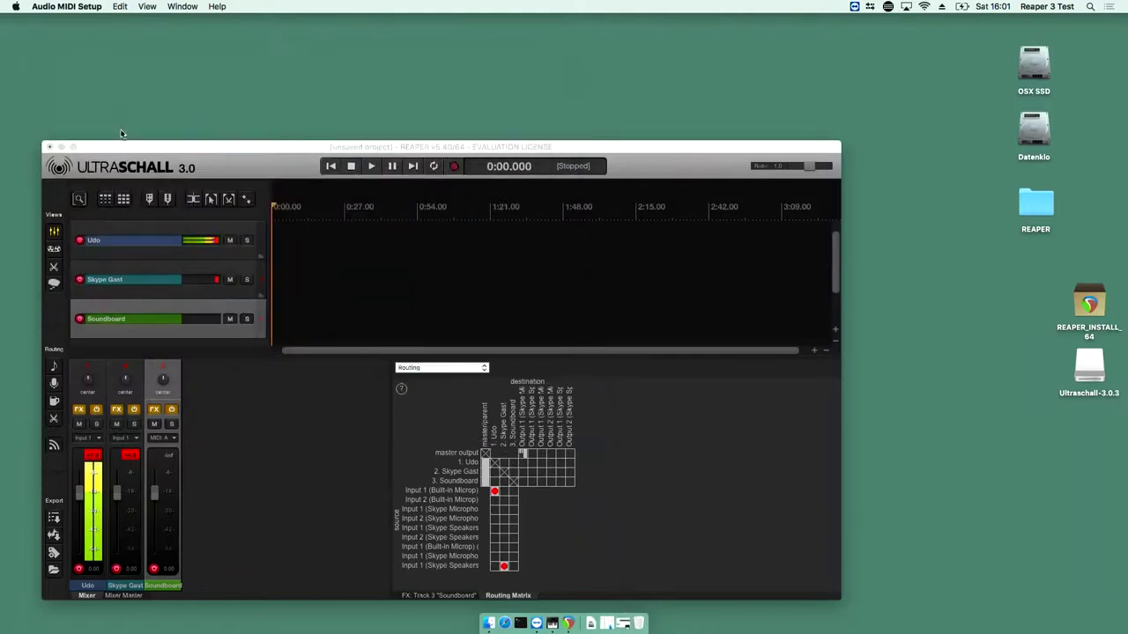
left_click_drag(130, 146, 103, 33)
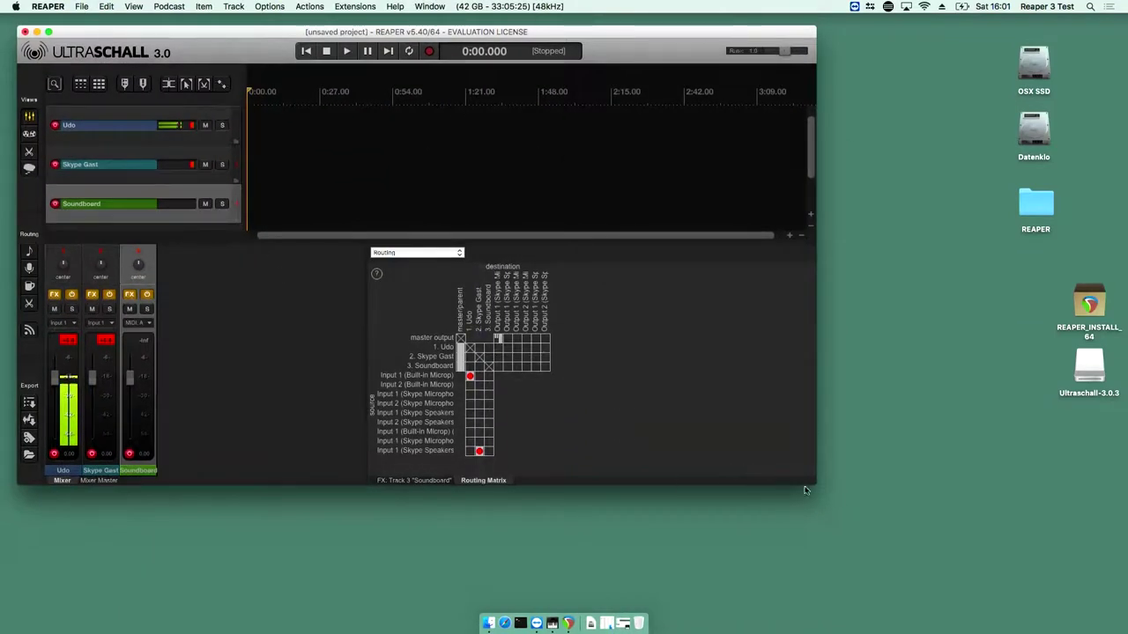
left_click_drag(811, 483, 952, 573)
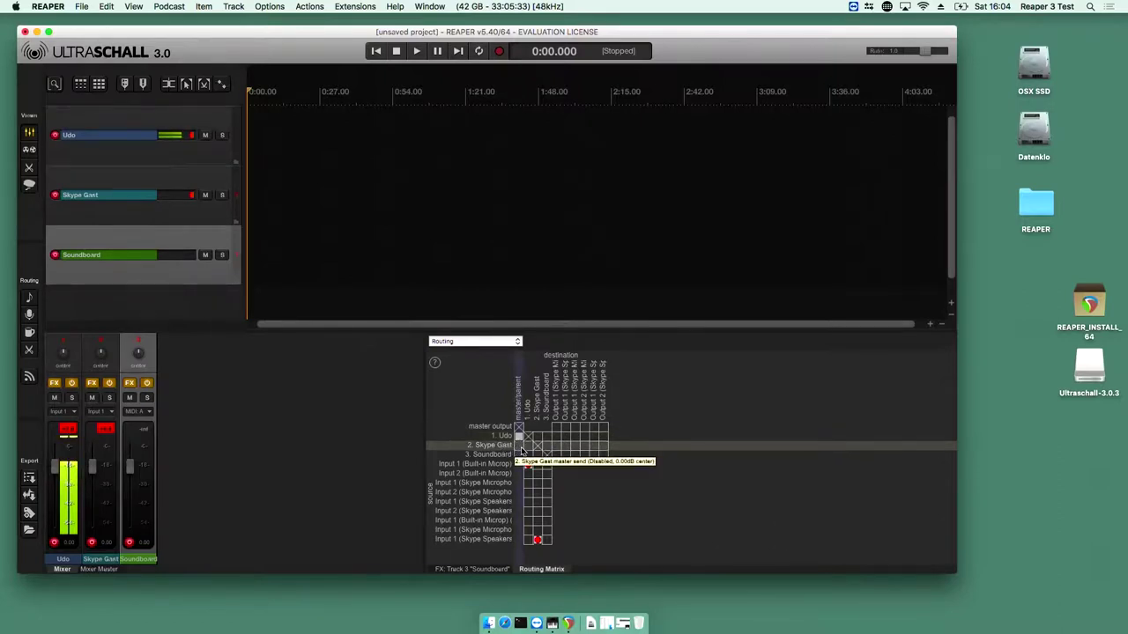
In the routing matrix, enable the master sends of Skype Gast and Soundboard, and send the microphone track to Skype Gast
left_click(520, 447)
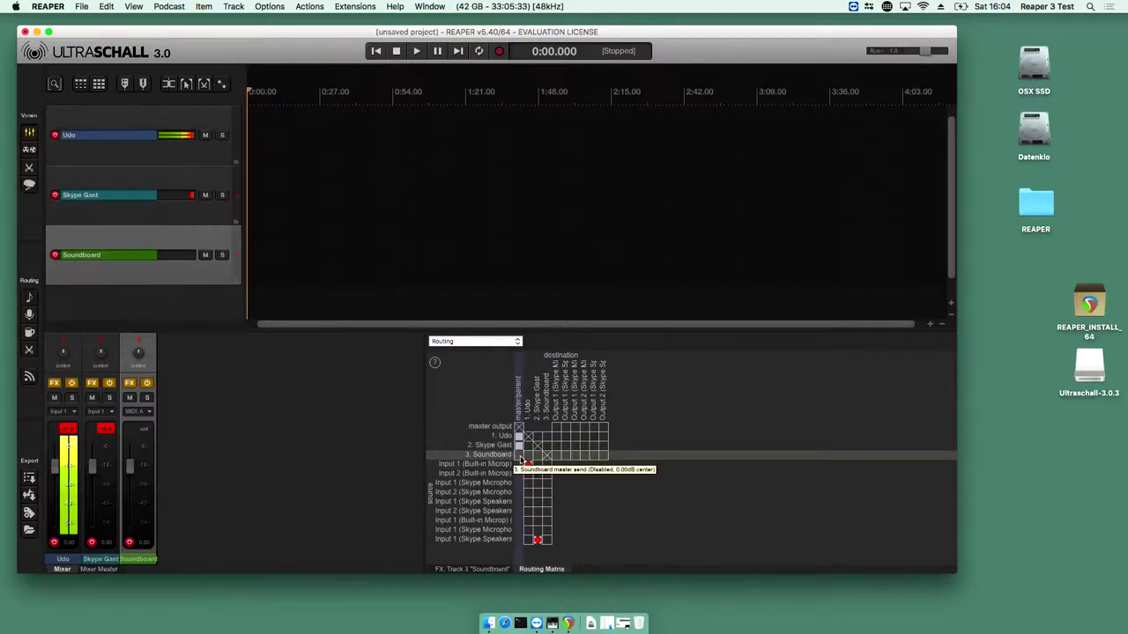
left_click(520, 456)
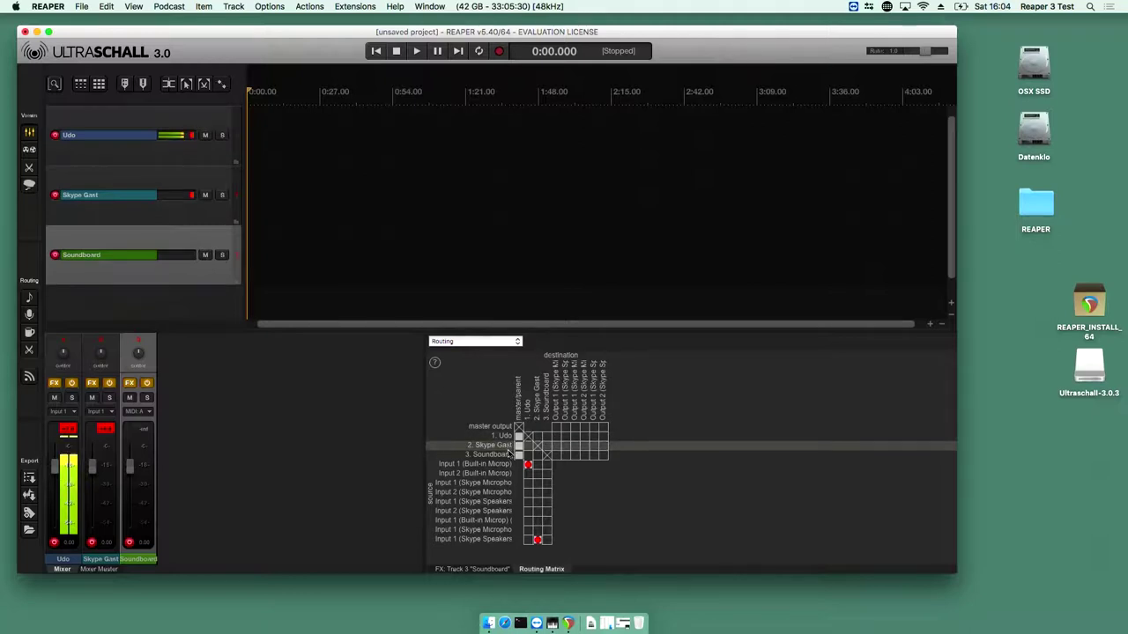
left_click(537, 437)
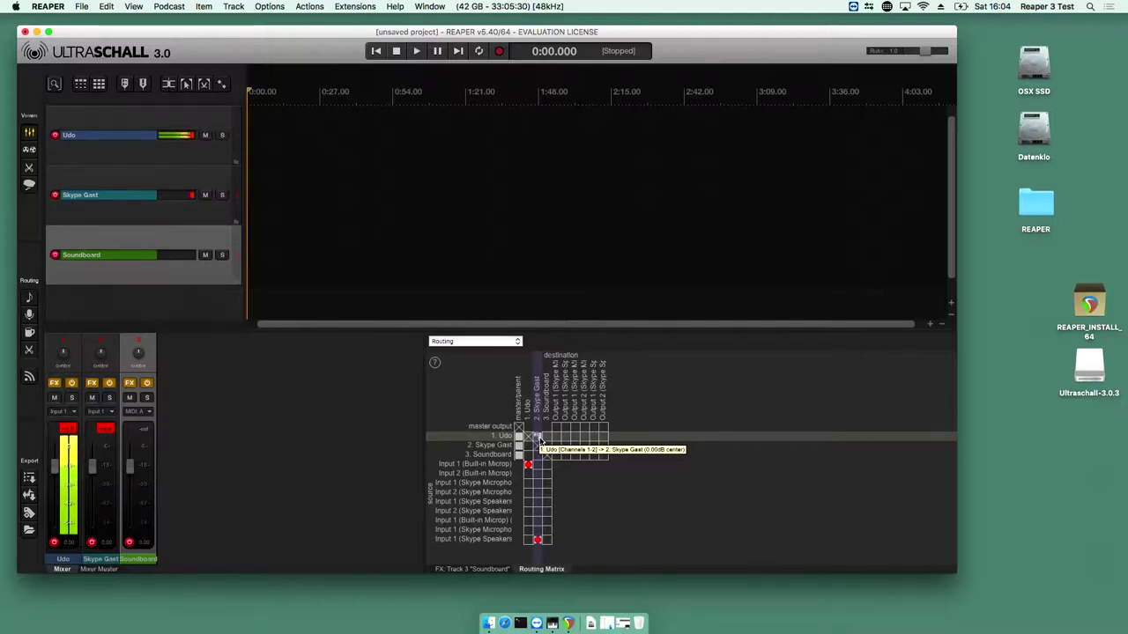
Remove the microphone track's send to Skype Gast, and route the microphone and Soundboard tracks to Output 2 (Skype Microphone) in the routing matrix
left_click(538, 437)
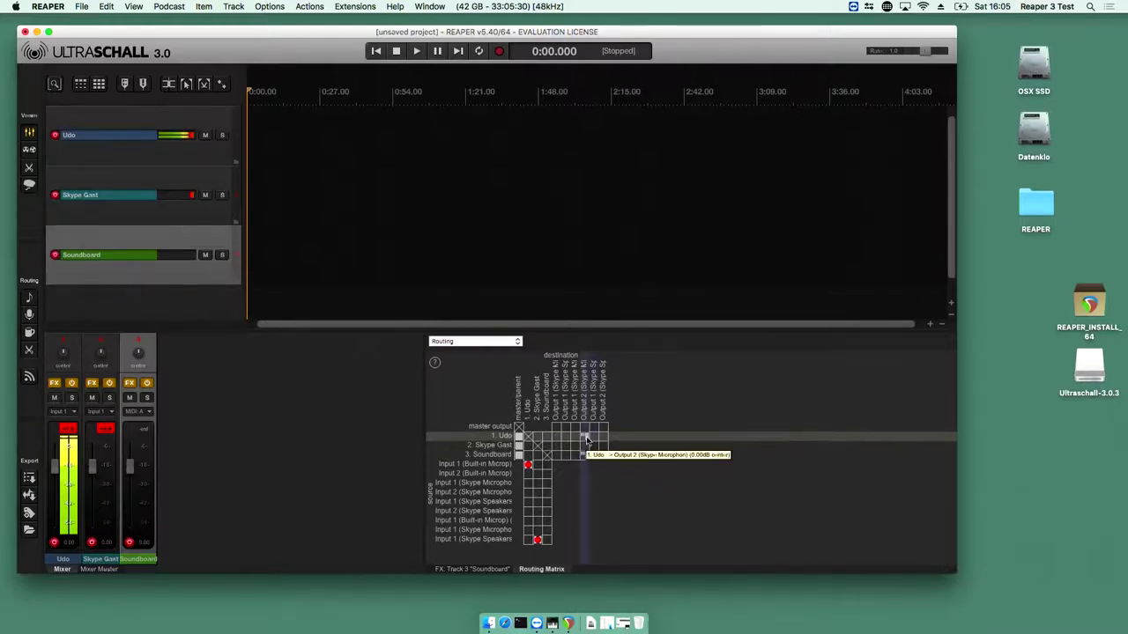
left_click(584, 455)
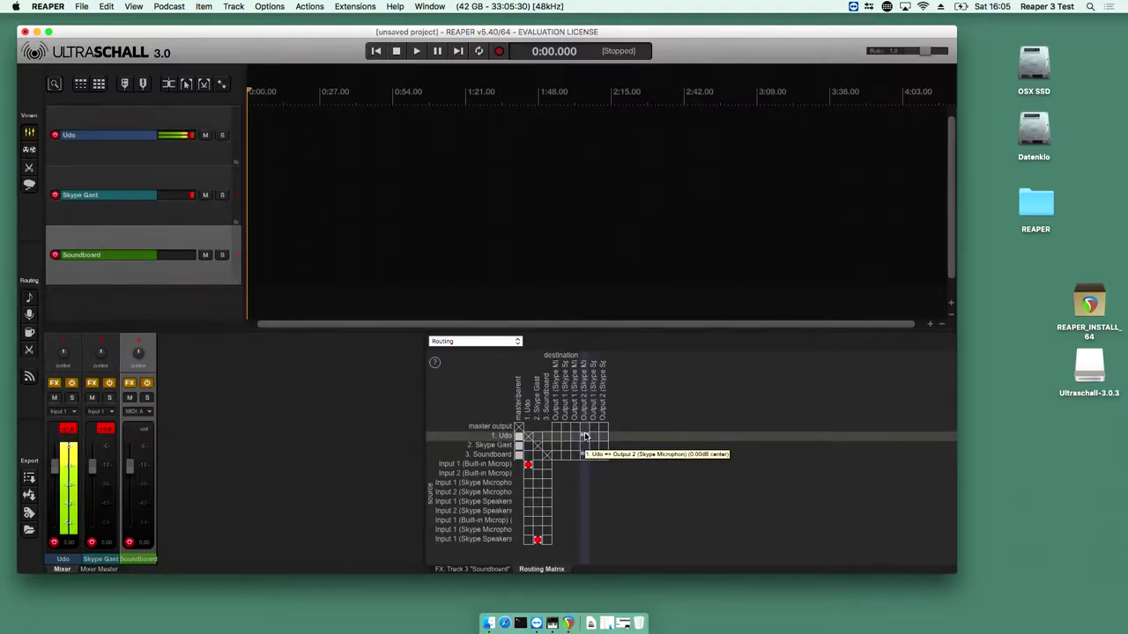
left_click(585, 437)
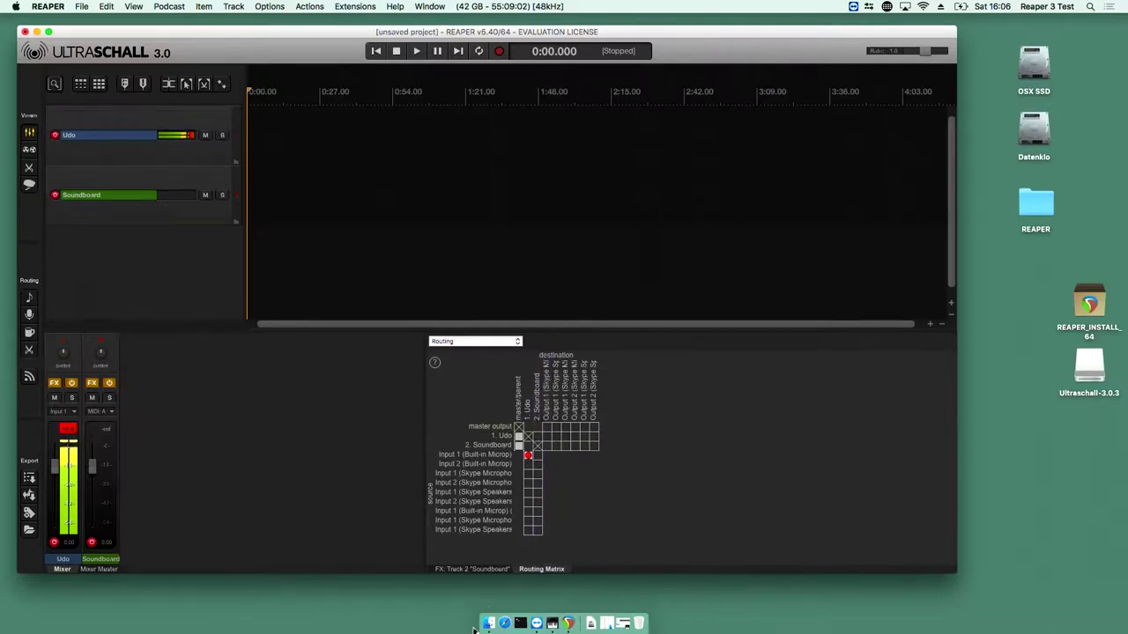
Open Audio MIDI Setup, add Built-in Output to the Aggregate Device as a subdevice, and close the Audio Devices window
key("super+space")
type("mid")
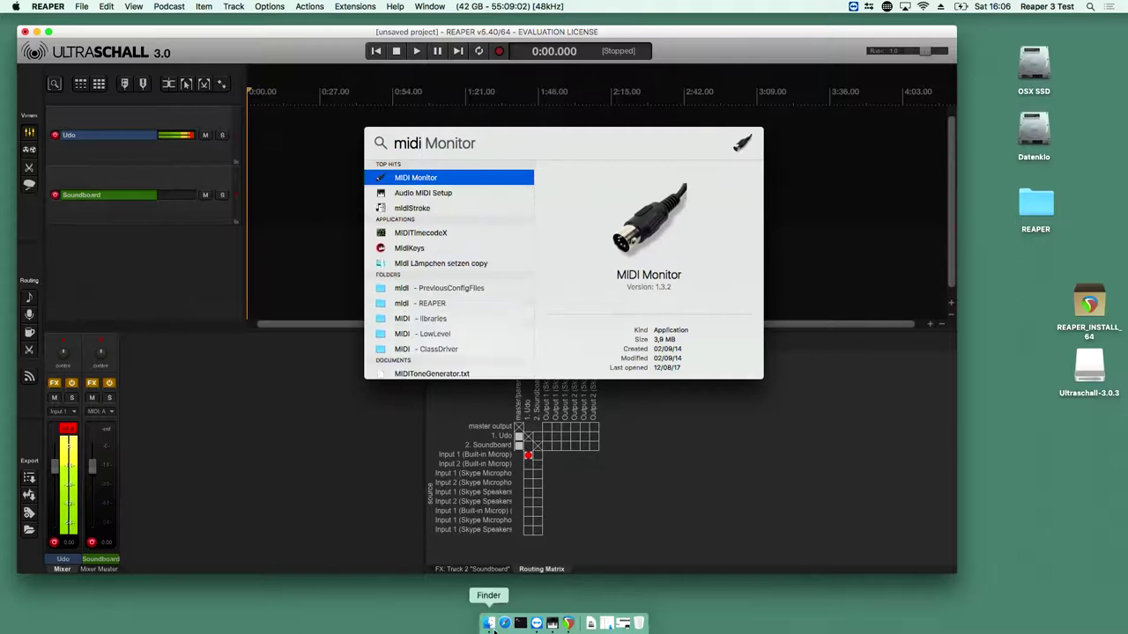
left_click(442, 194)
key("Return")
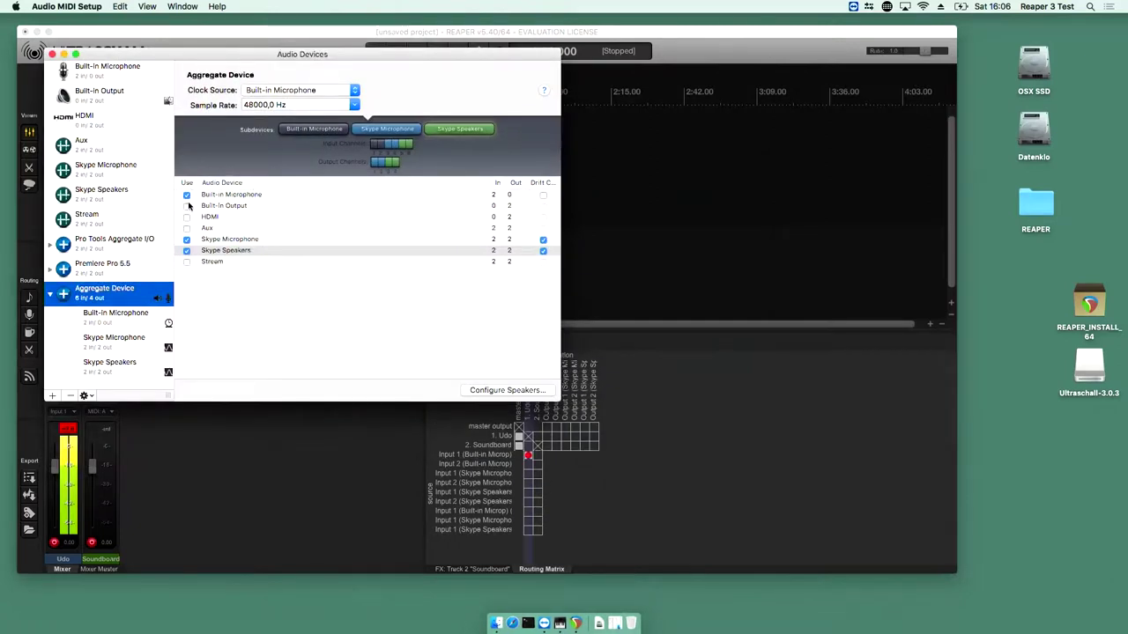
left_click(186, 206)
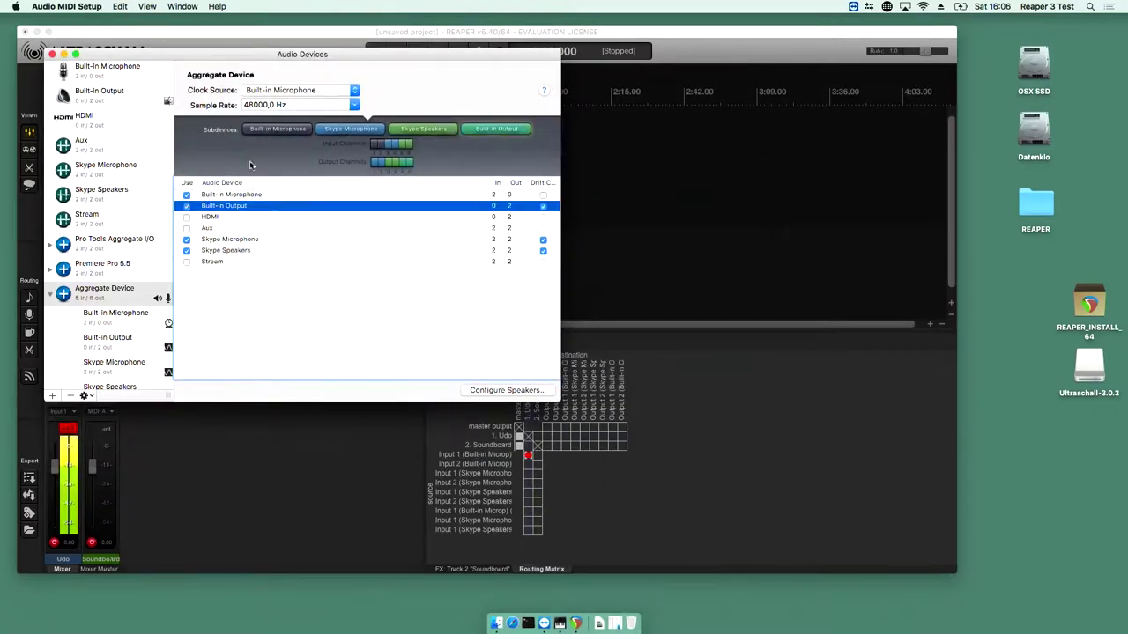
left_click(52, 55)
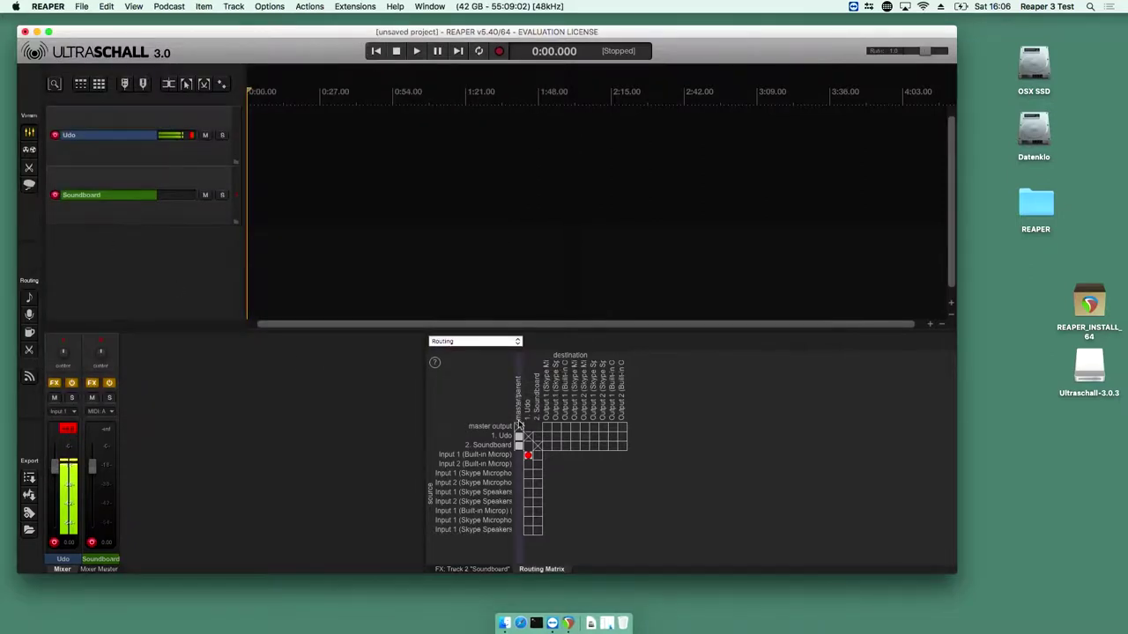
In REAPER's routing matrix, send the master output to Built-in Output channels 2 and 1, and ignore the Audio MIDI Setup crash report
left_click(622, 429)
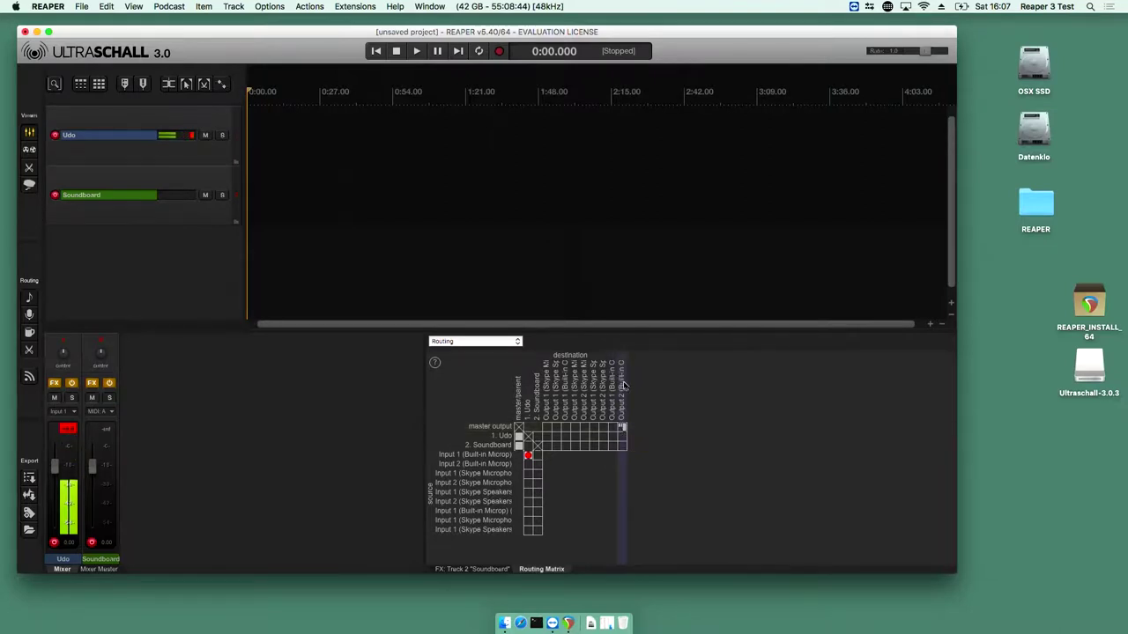
left_click(619, 429)
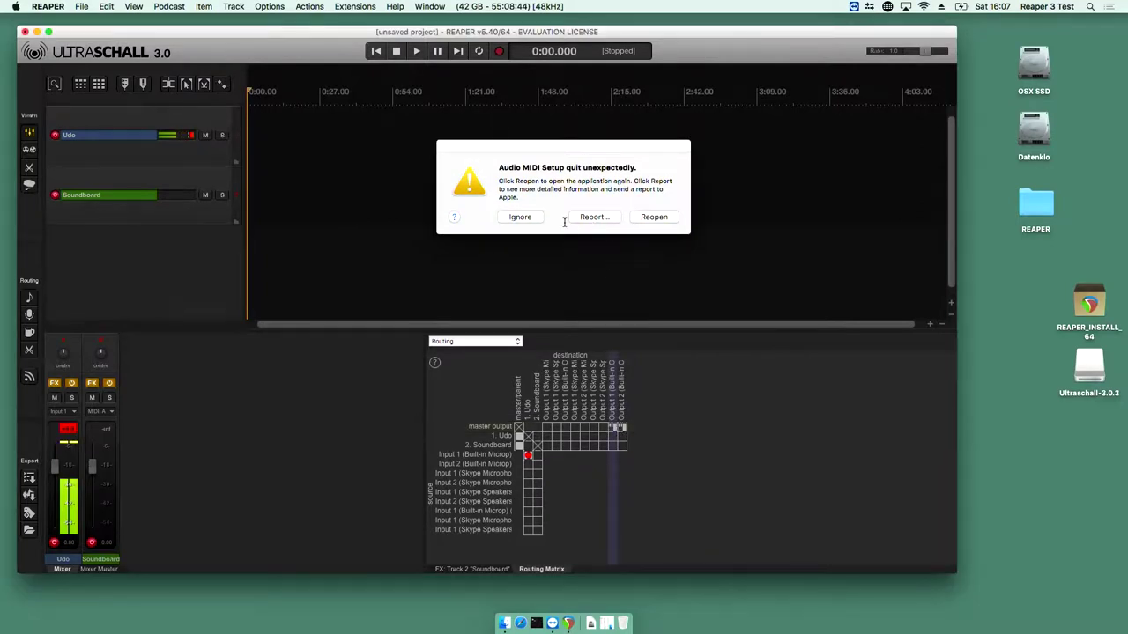
left_click(520, 216)
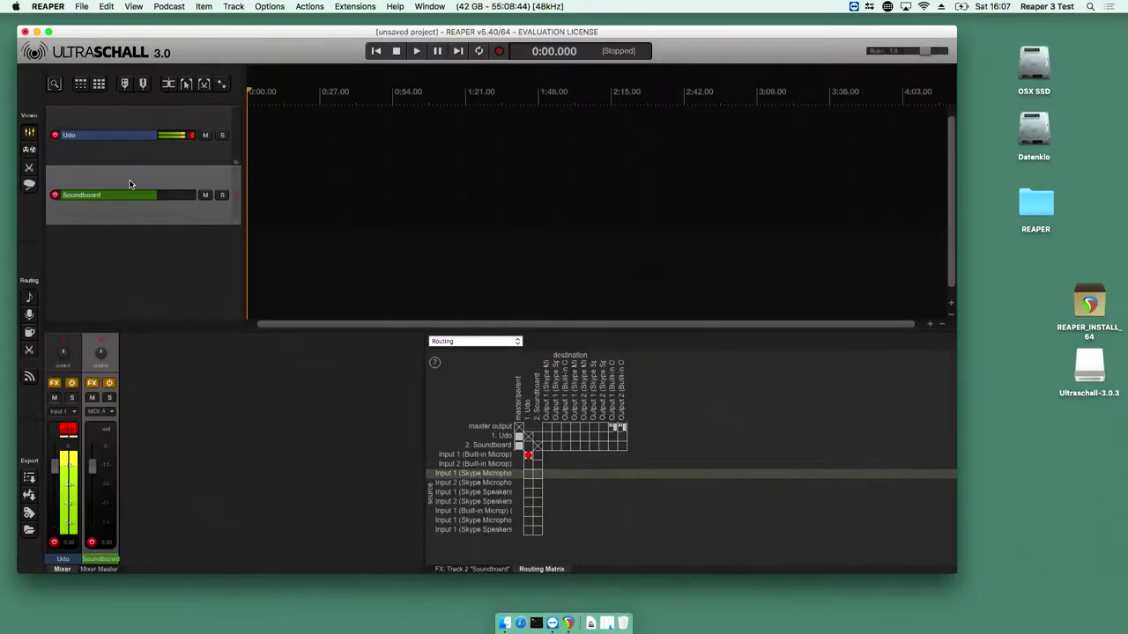
Delete the Soundboard track from the project and insert a StudioLink track in its place
key("Delete")
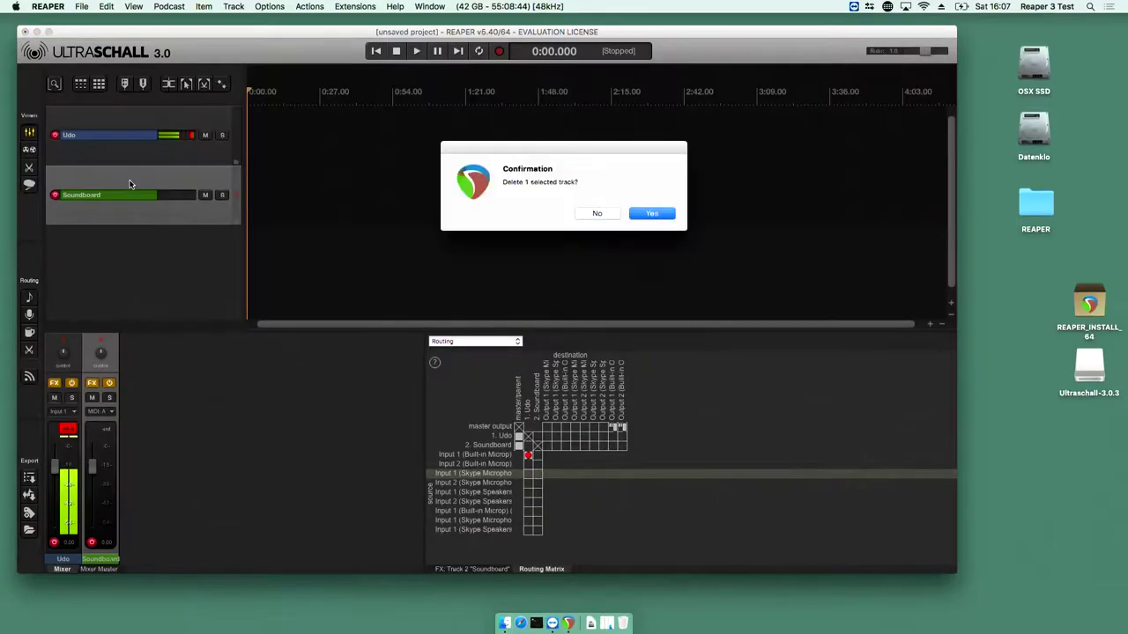
left_click(649, 216)
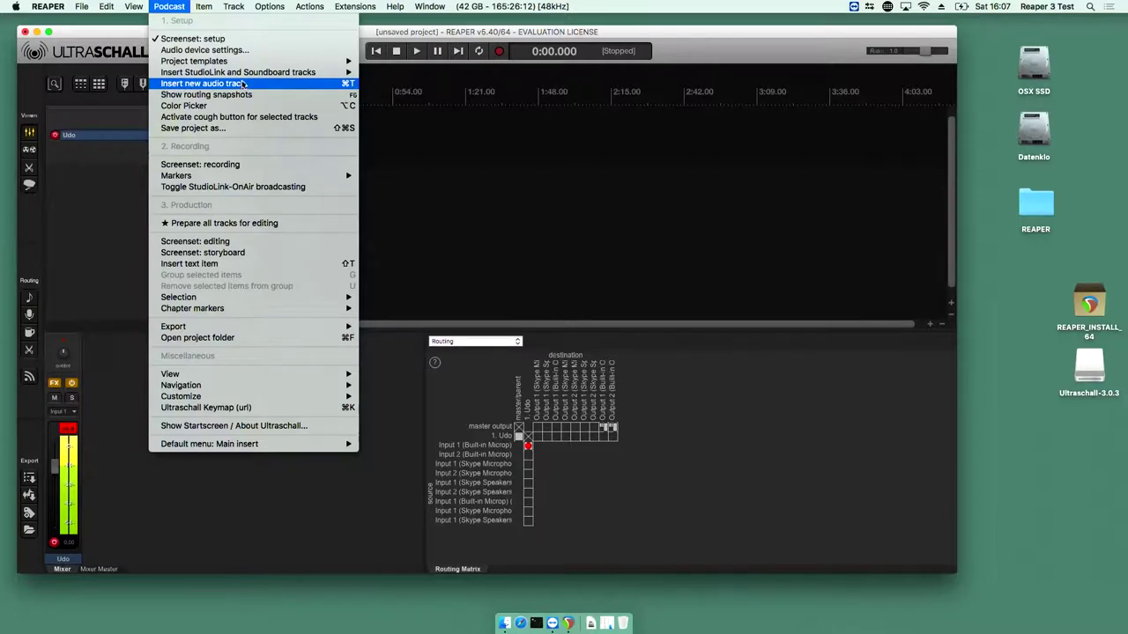
mouse_move(253, 76)
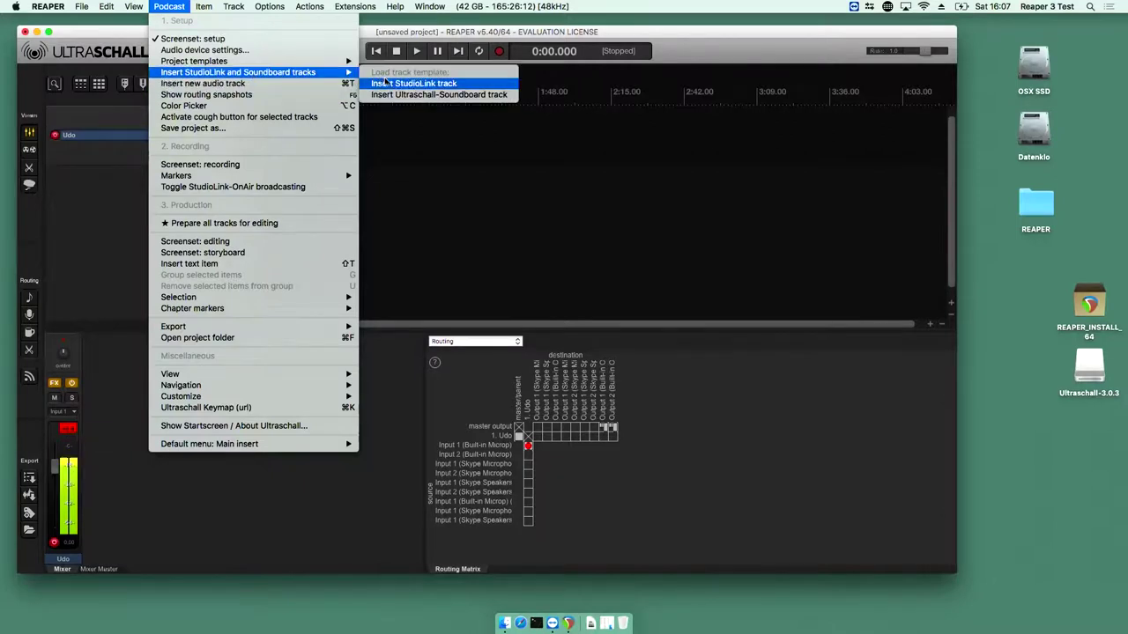
left_click(419, 86)
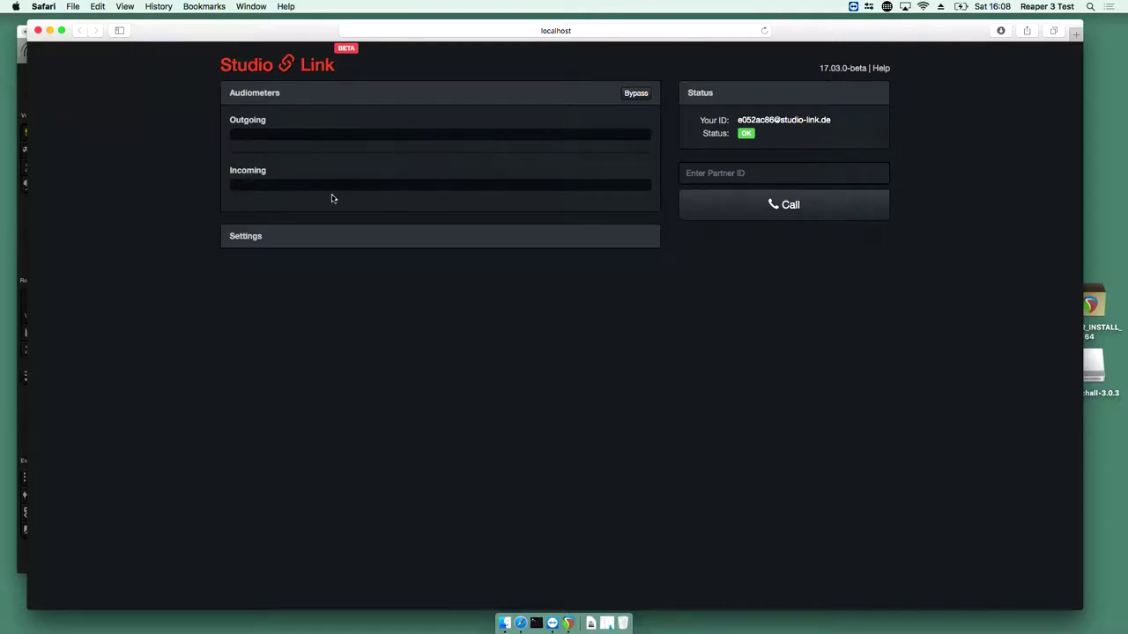
Examine the SIP account settings, the own ID and the partner ID field on the StudioLink page
left_click(256, 234)
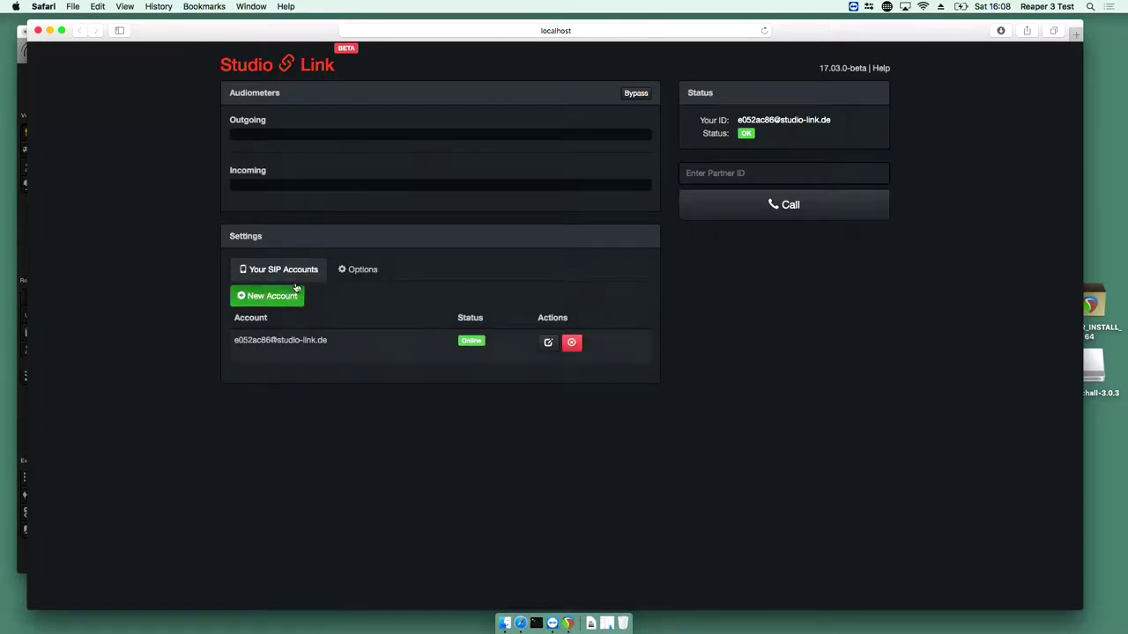
left_click(254, 240)
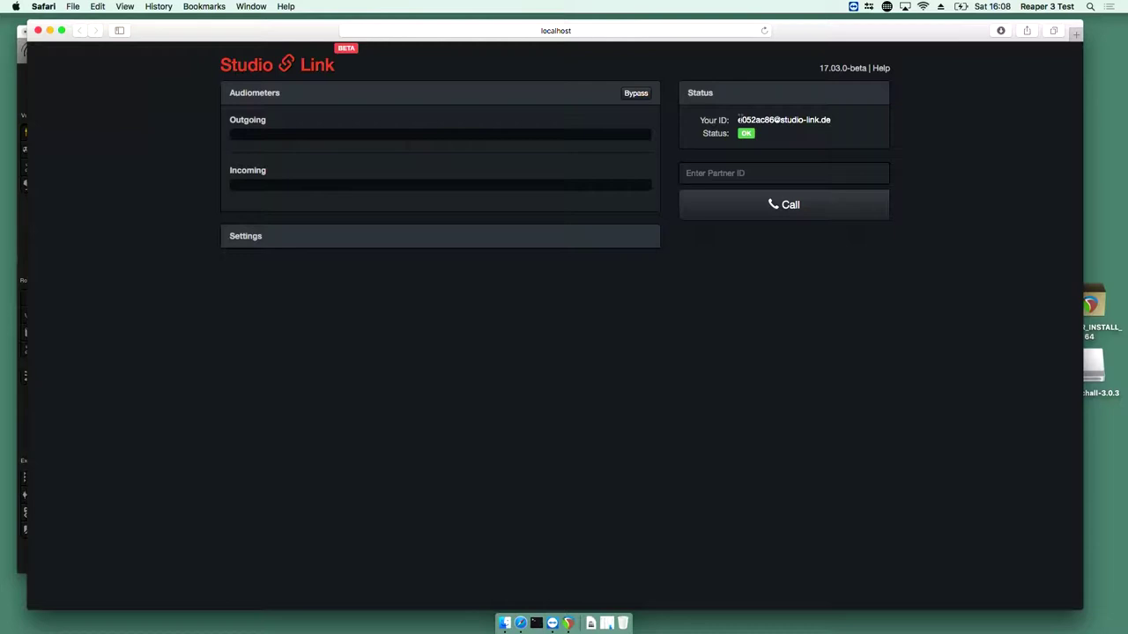
left_click_drag(737, 119, 834, 118)
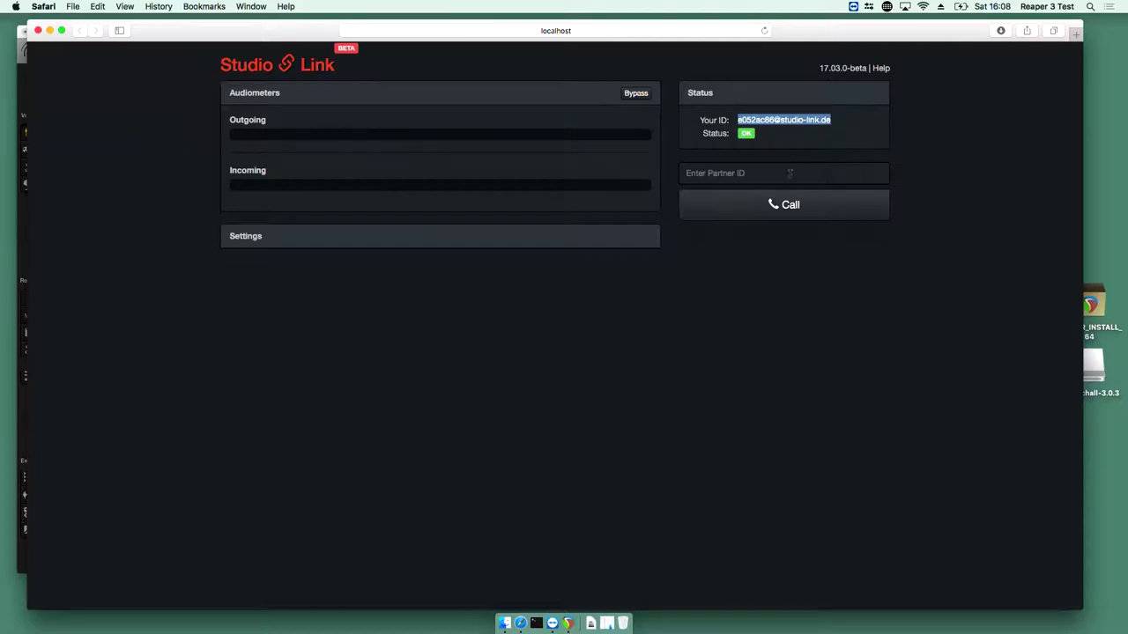
left_click(790, 174)
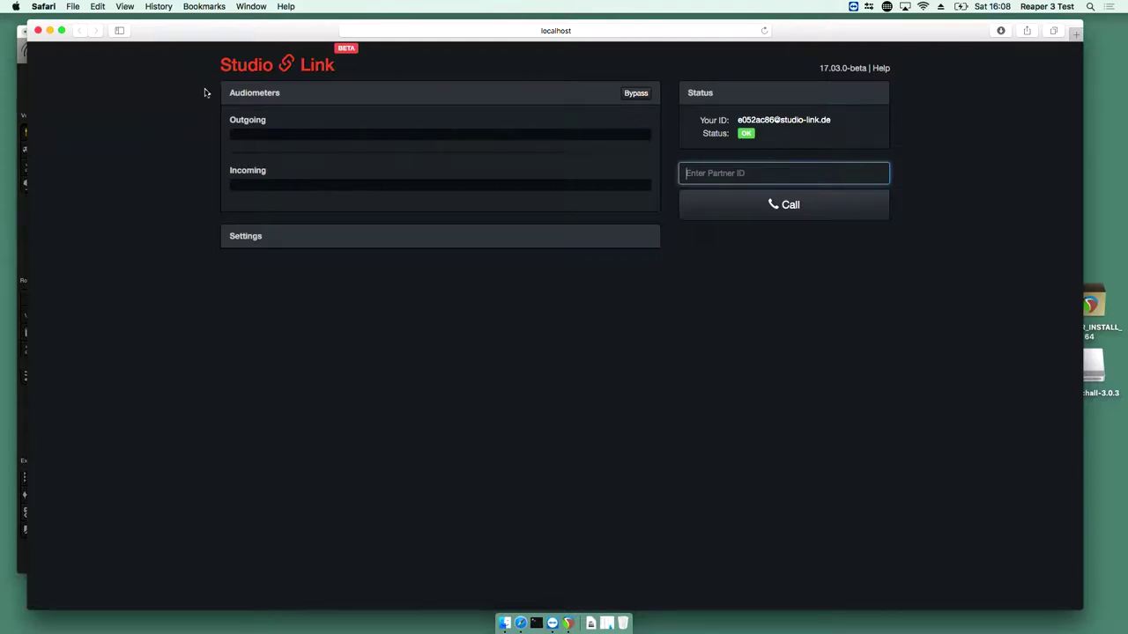
Shrink the StudioLink browser window to uncover the project and route track 1 to the StudioLink track in the routing matrix
left_click_drag(32, 27, 573, 233)
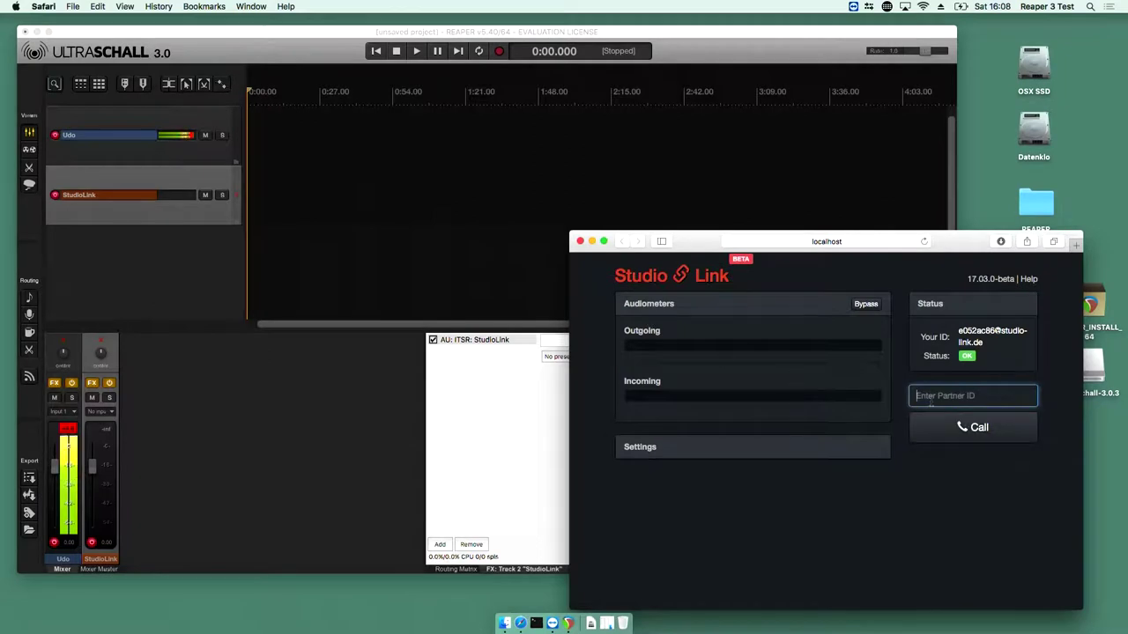
left_click(339, 480)
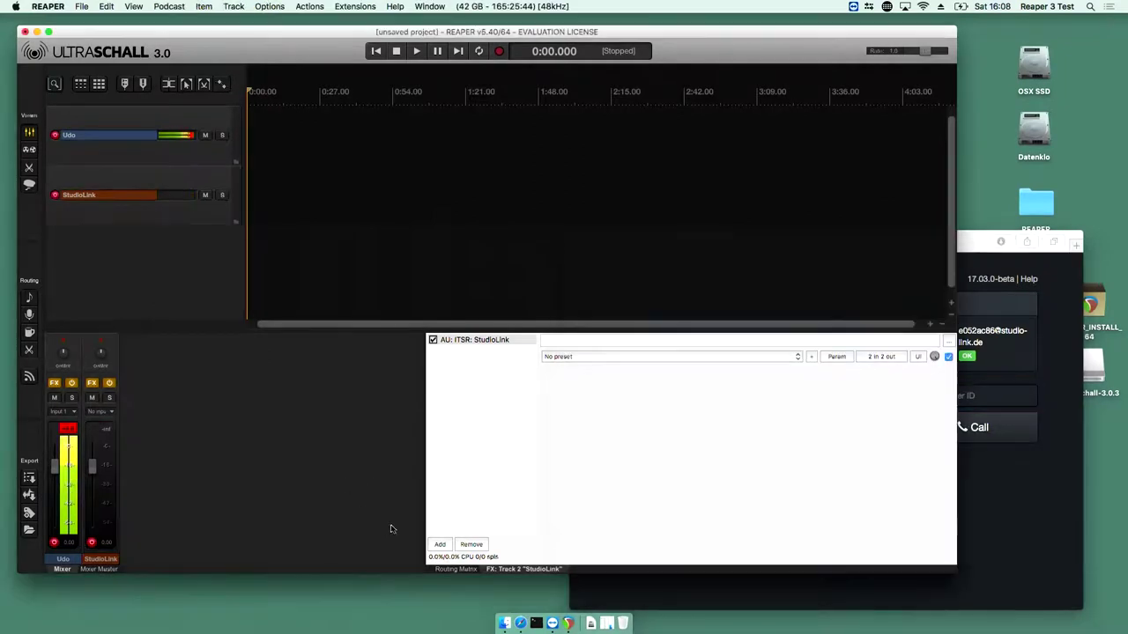
left_click(449, 569)
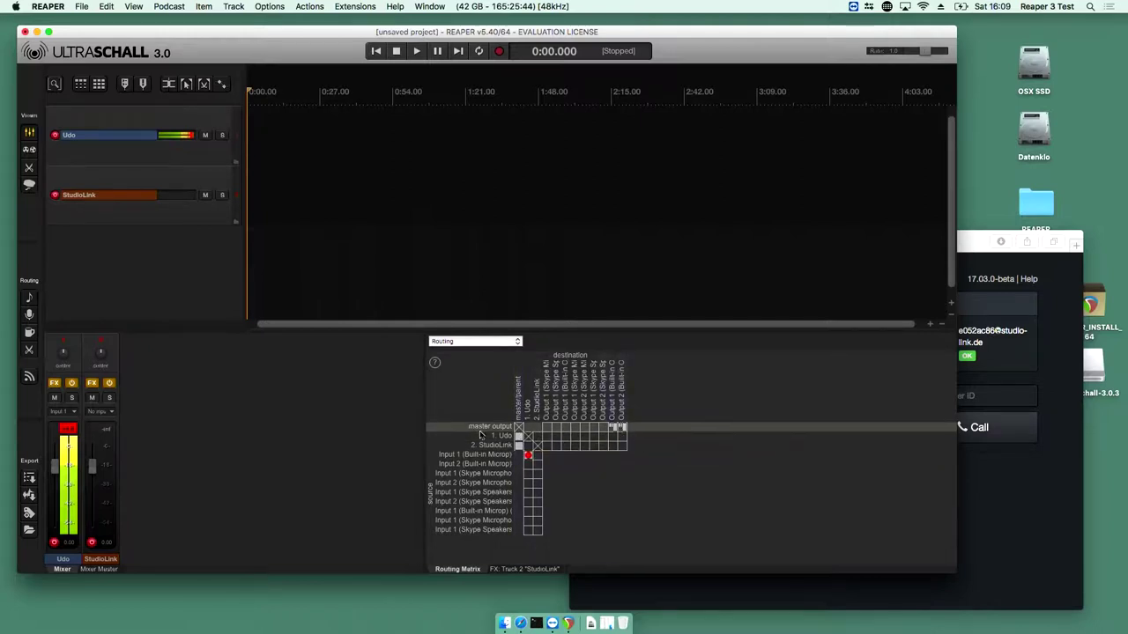
left_click(537, 439)
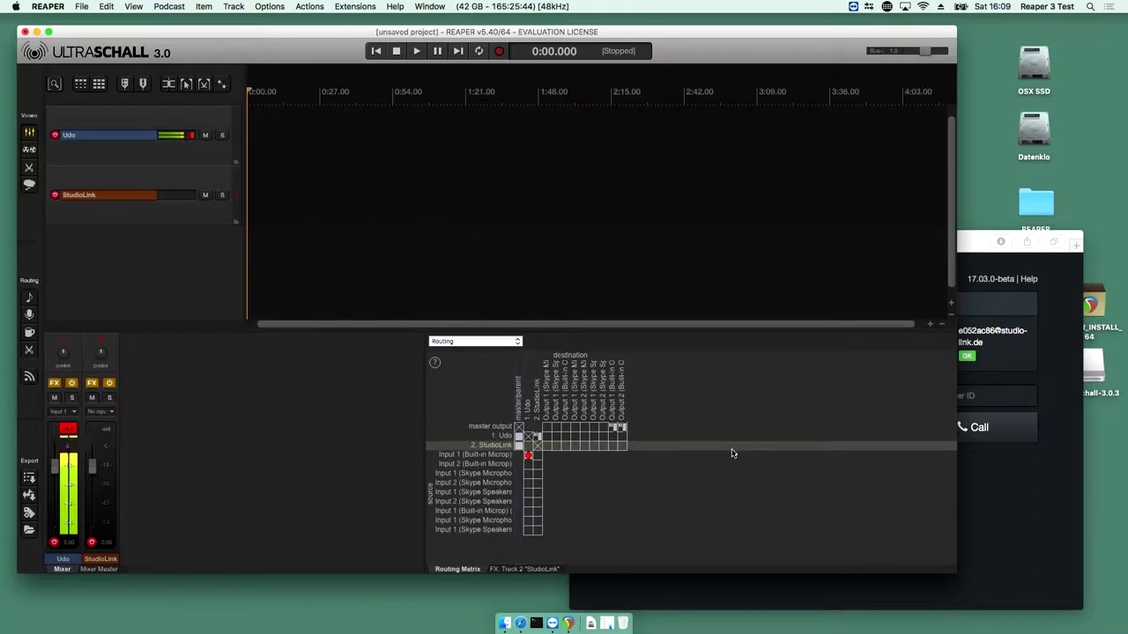
Check the outgoing StudioLink level, then switch to System Preferences and lower the Internal Microphone's input volume to near the minimum
left_click(976, 519)
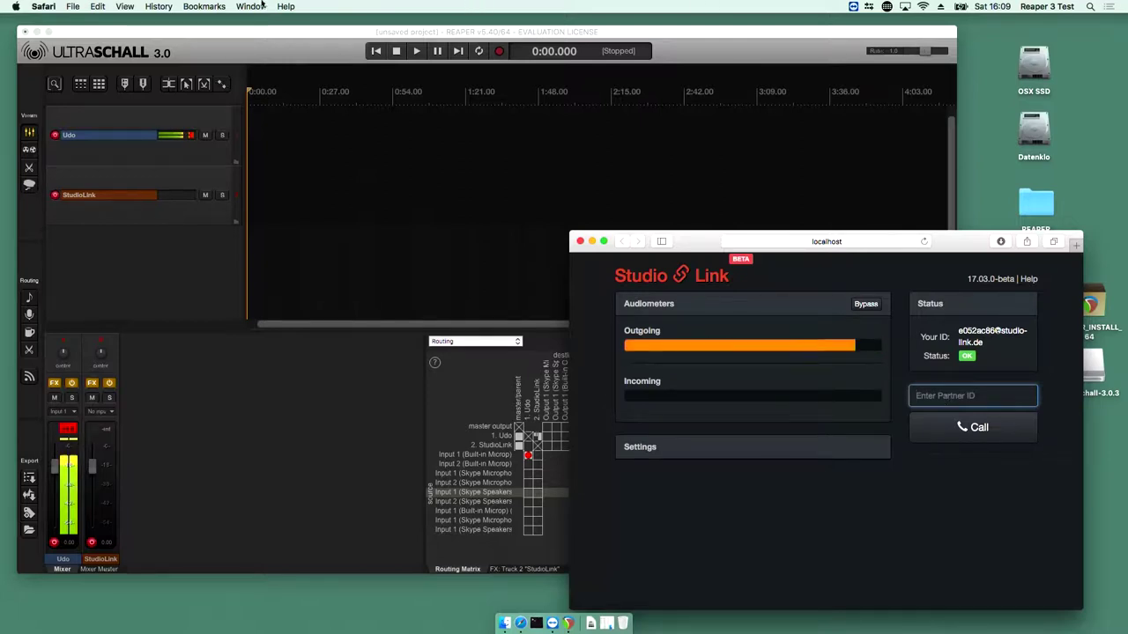
left_click(15, 7)
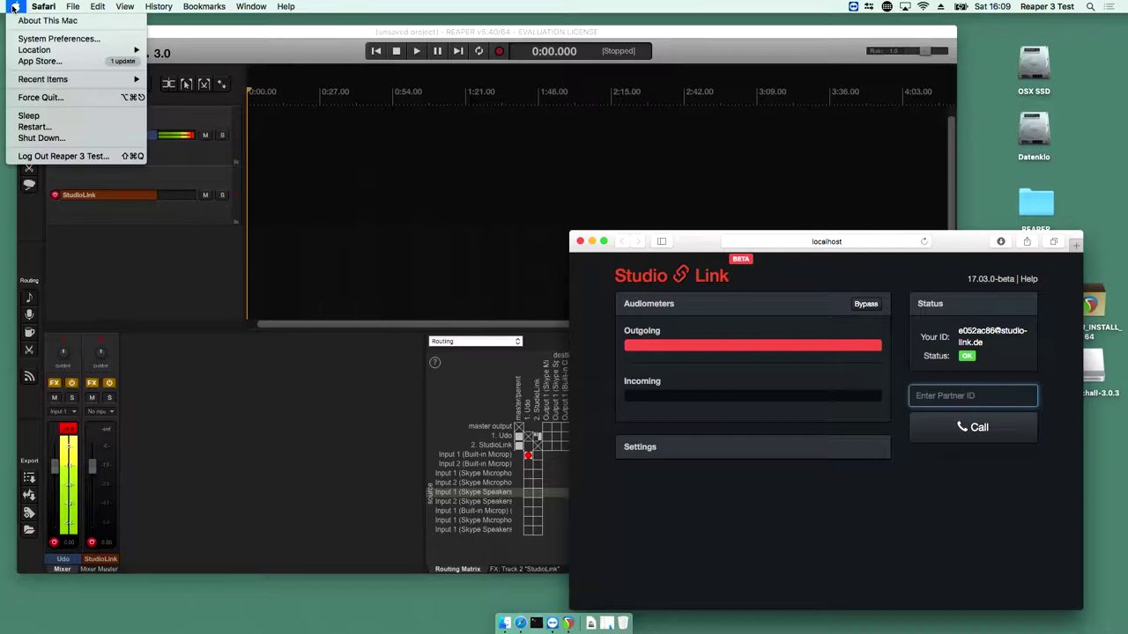
left_click(41, 39)
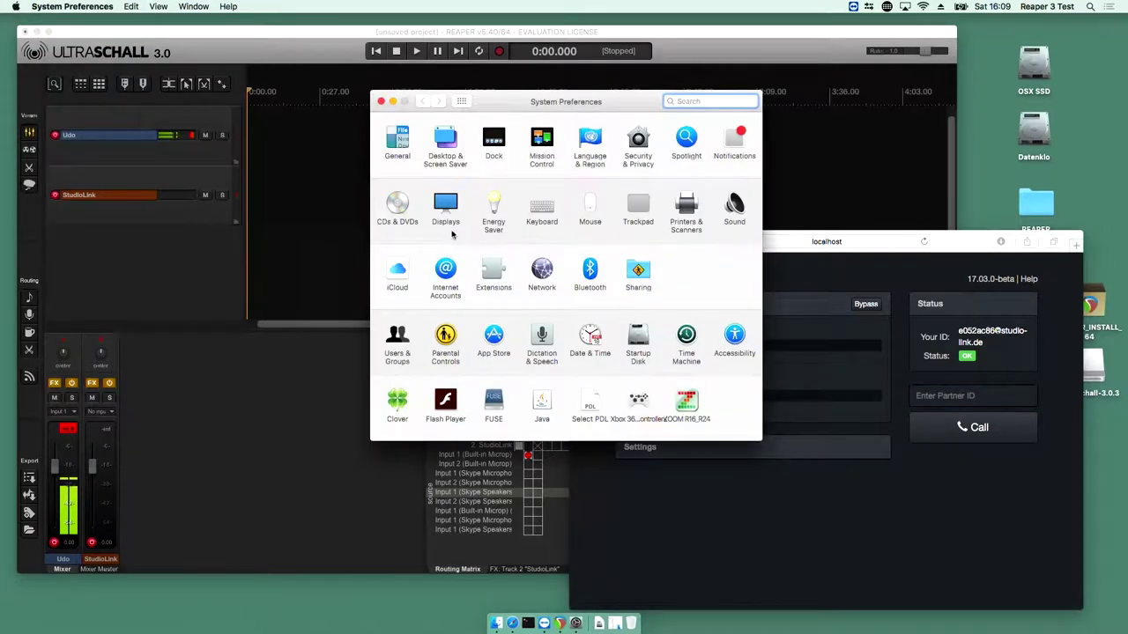
left_click(732, 208)
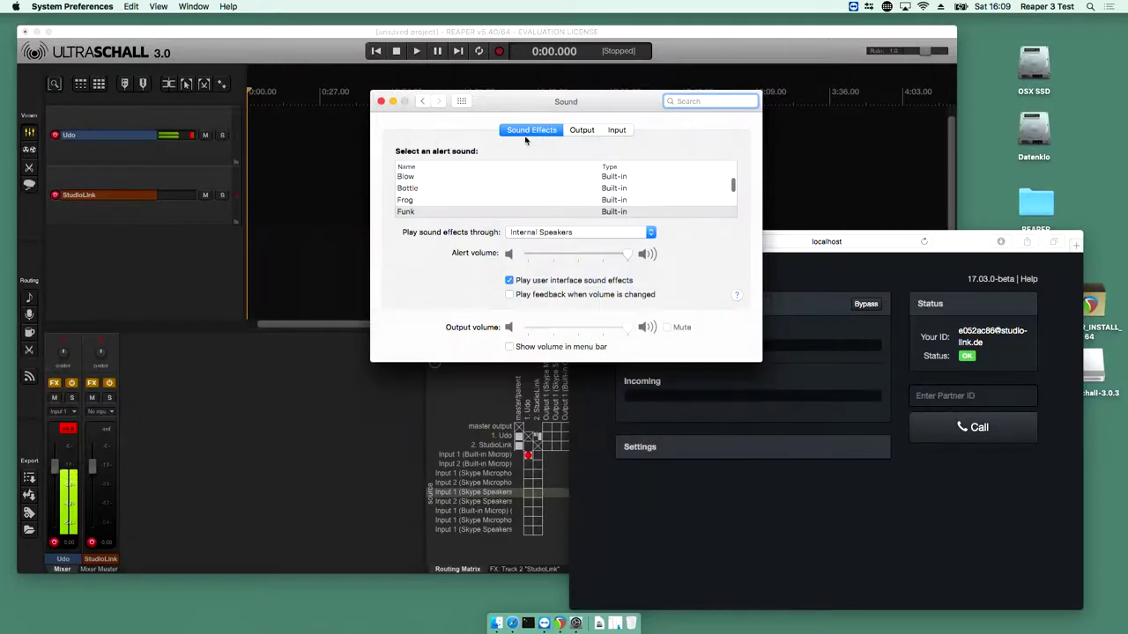
left_click(616, 130)
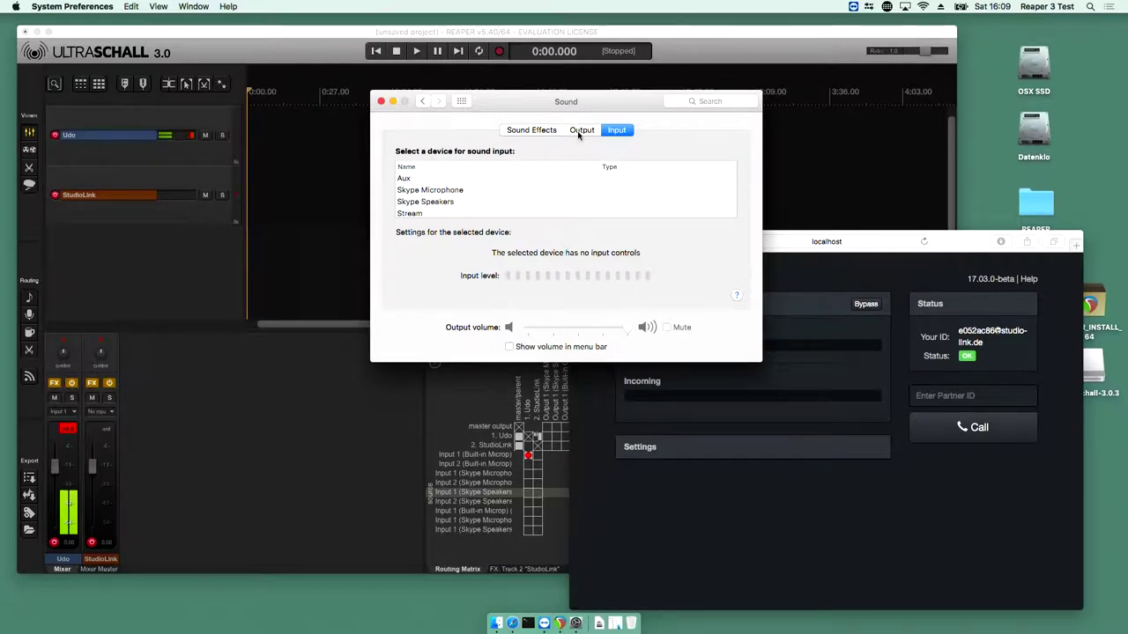
left_click(441, 213)
scroll(441, 215, "down", 3)
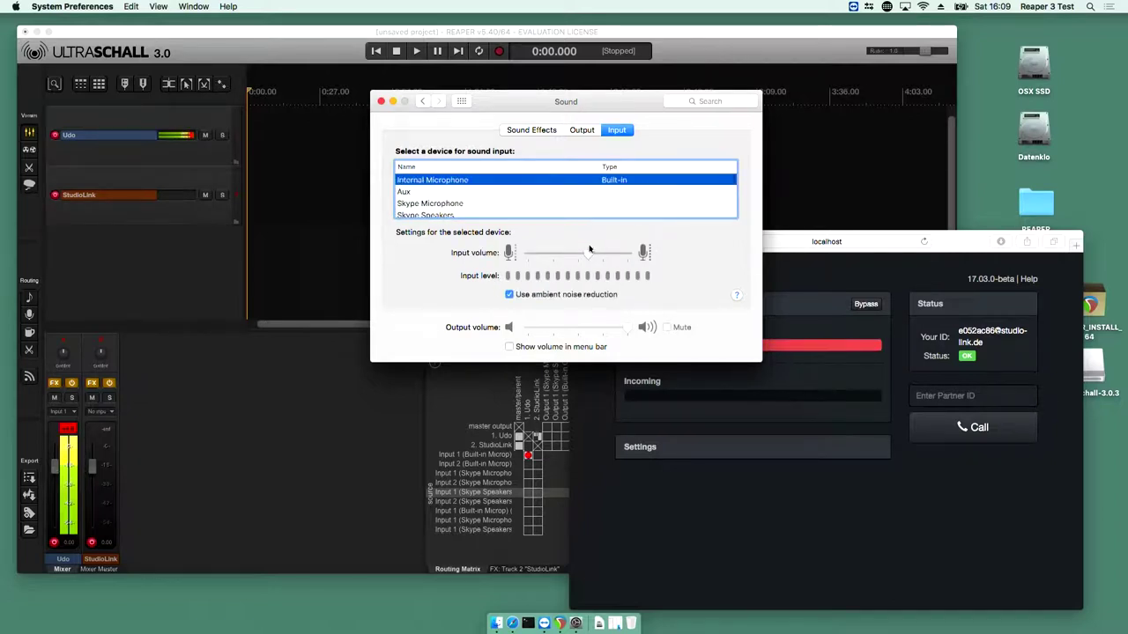
left_click_drag(582, 256, 541, 261)
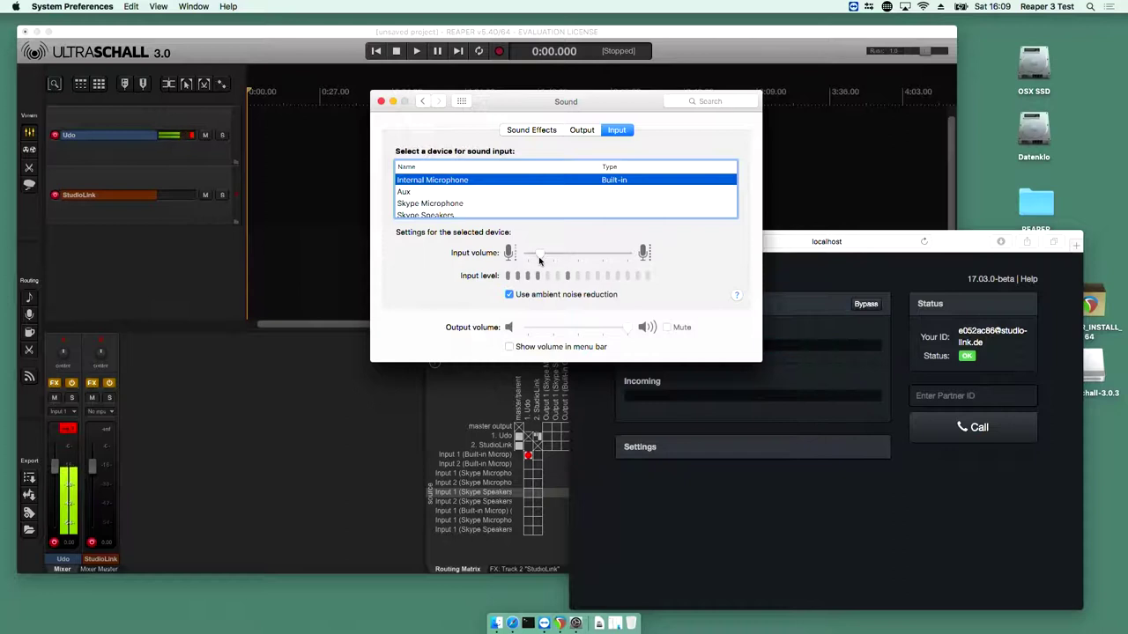
left_click(381, 101)
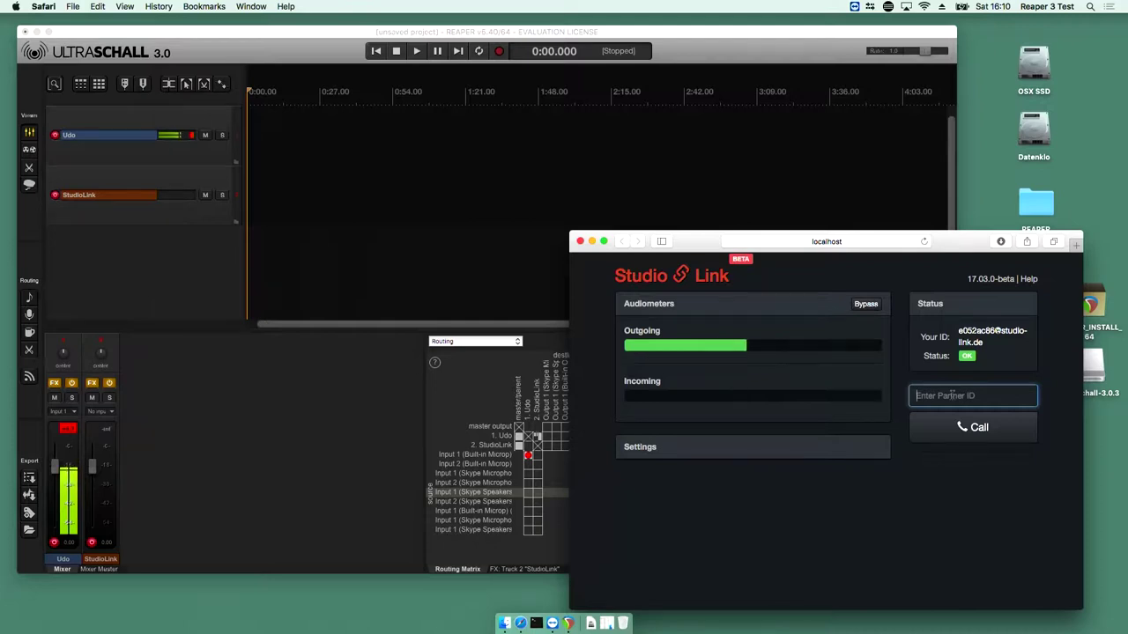
Enter the StudioLink echo test service's address as the partner ID and start the call
type("echo")
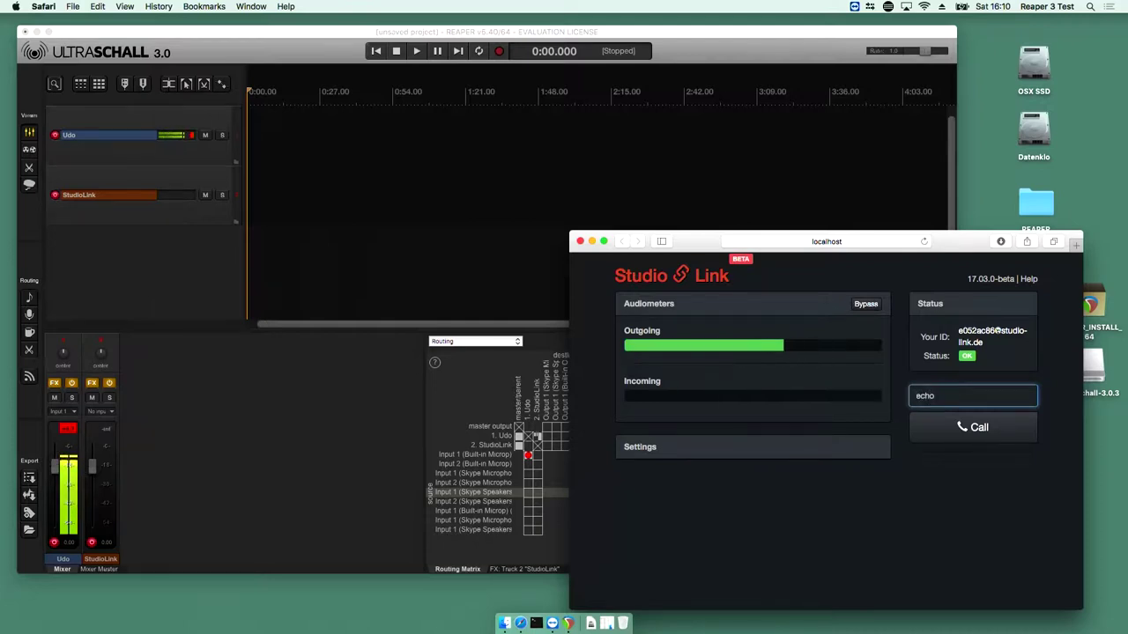
type("@st")
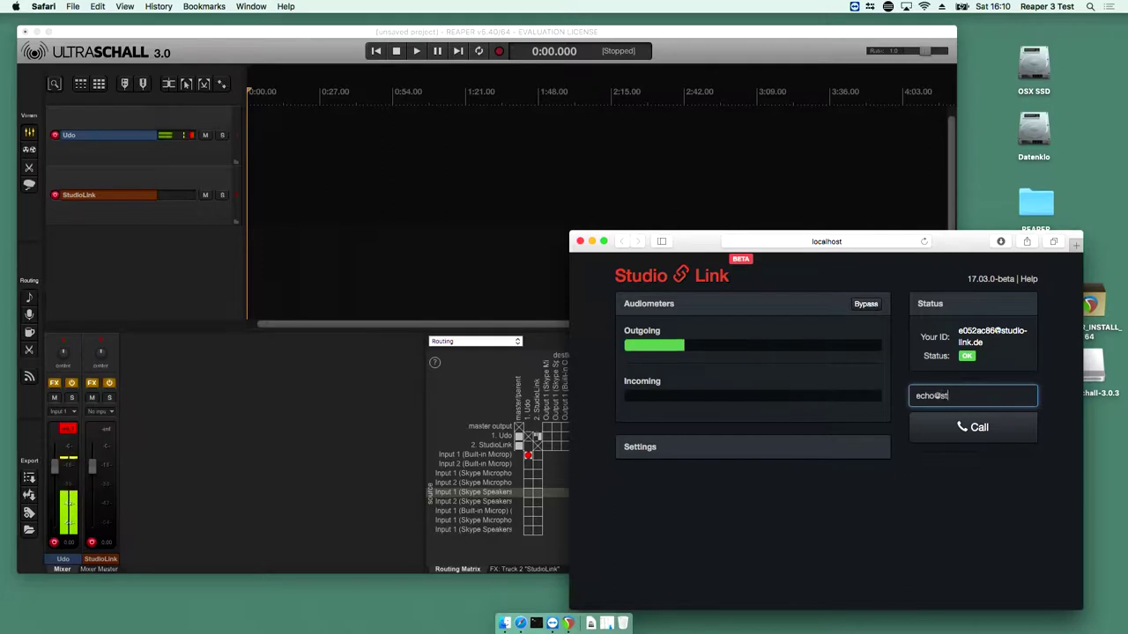
type("udio-link.de")
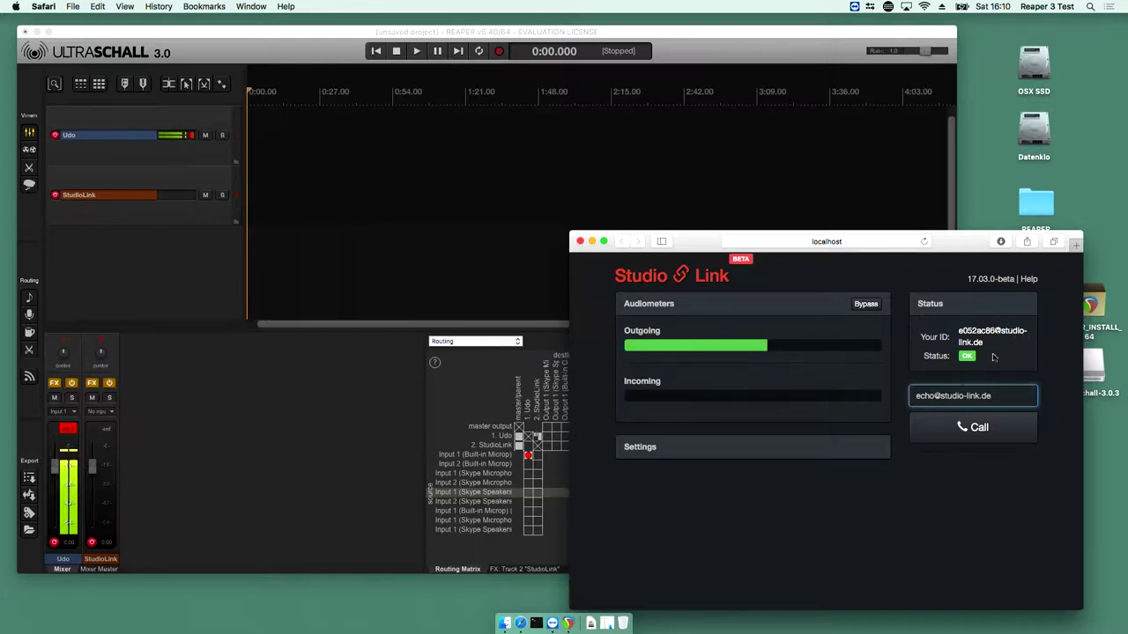
left_click(974, 421)
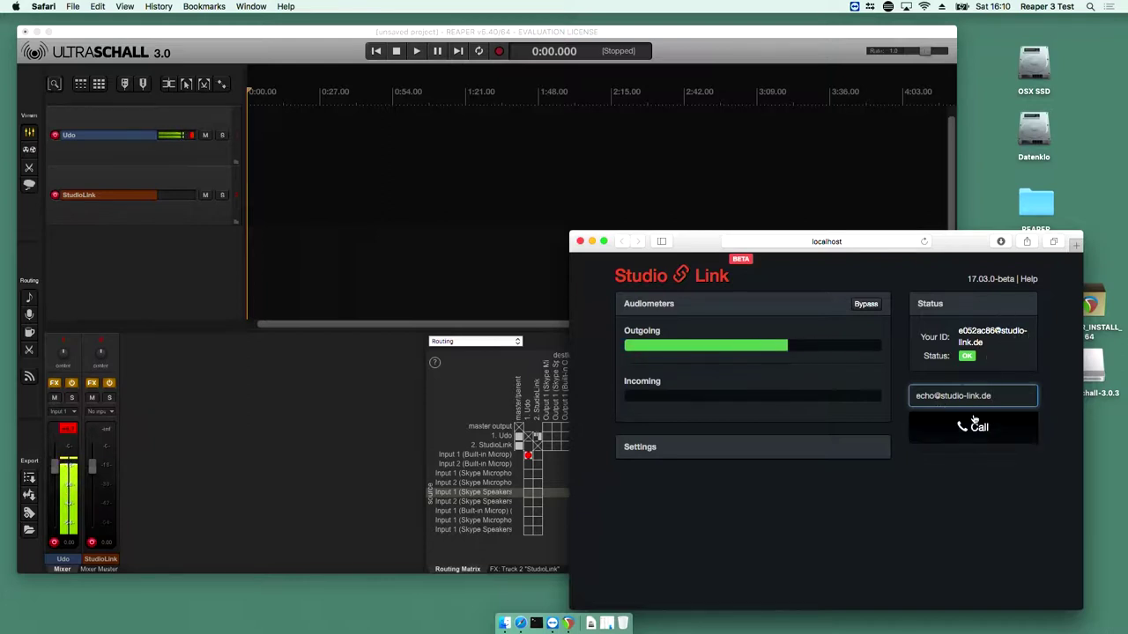
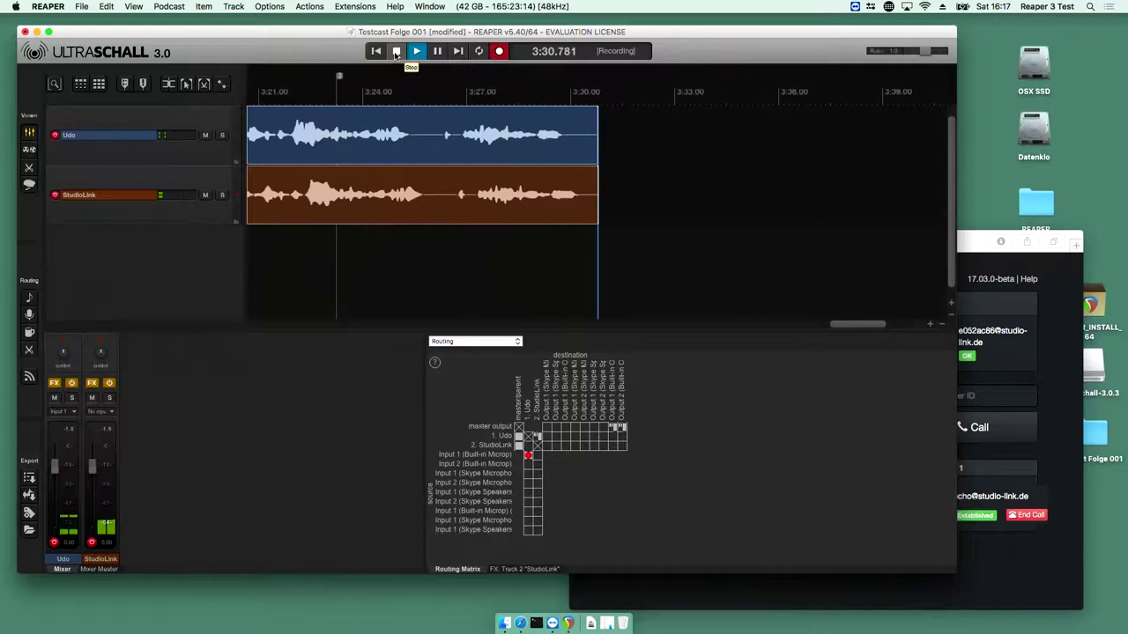
Stop the recording and prepare all tracks for editing
left_click(396, 51)
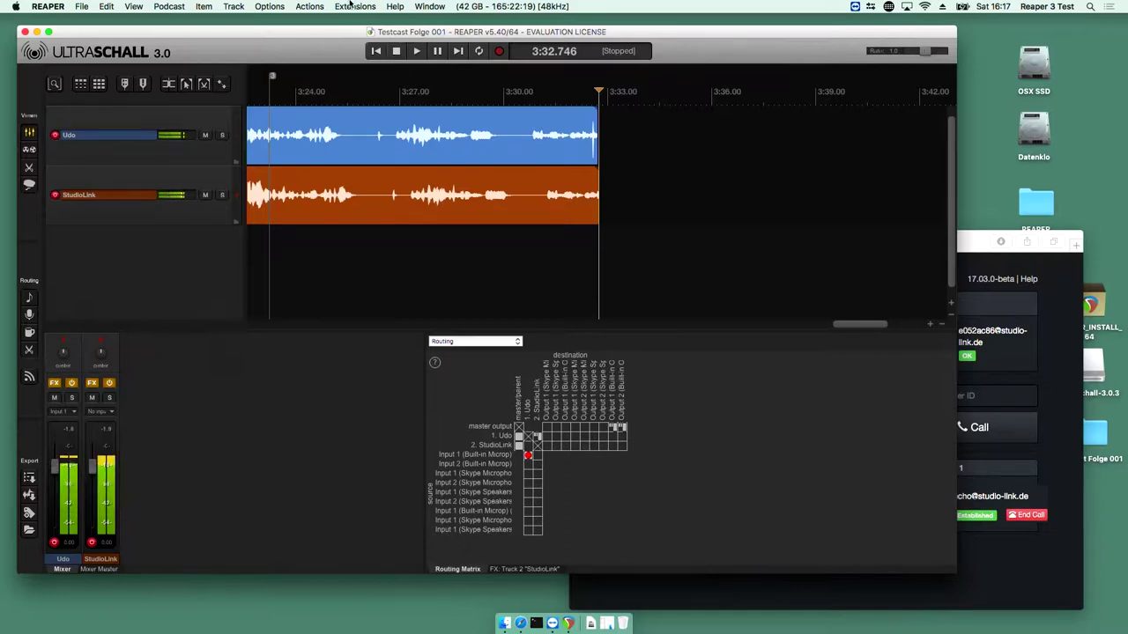
left_click(168, 6)
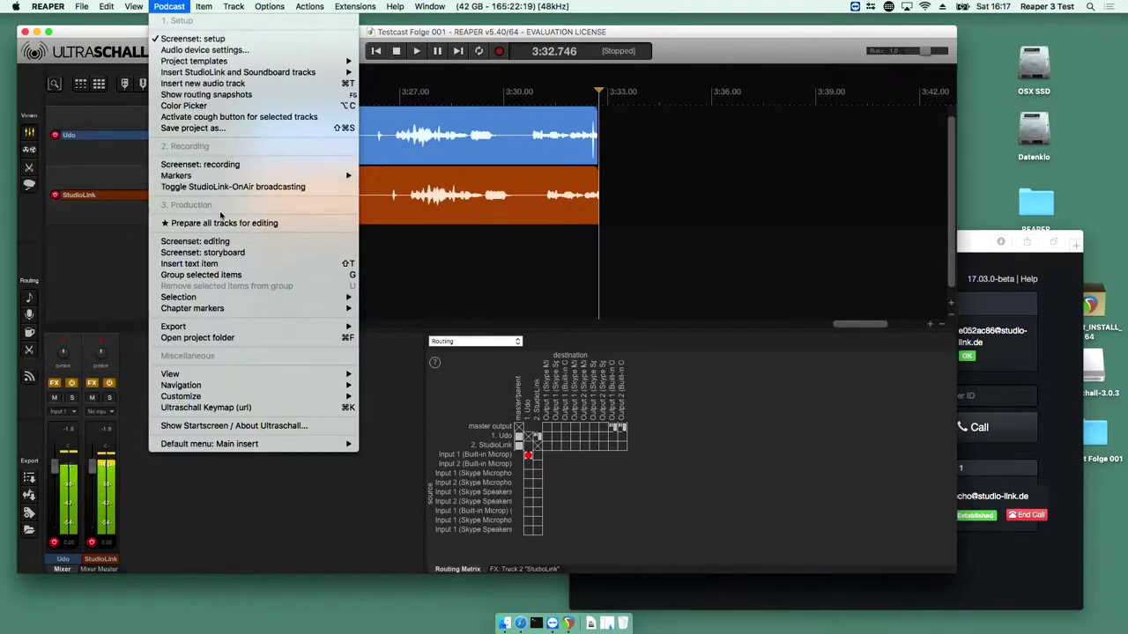
left_click(225, 225)
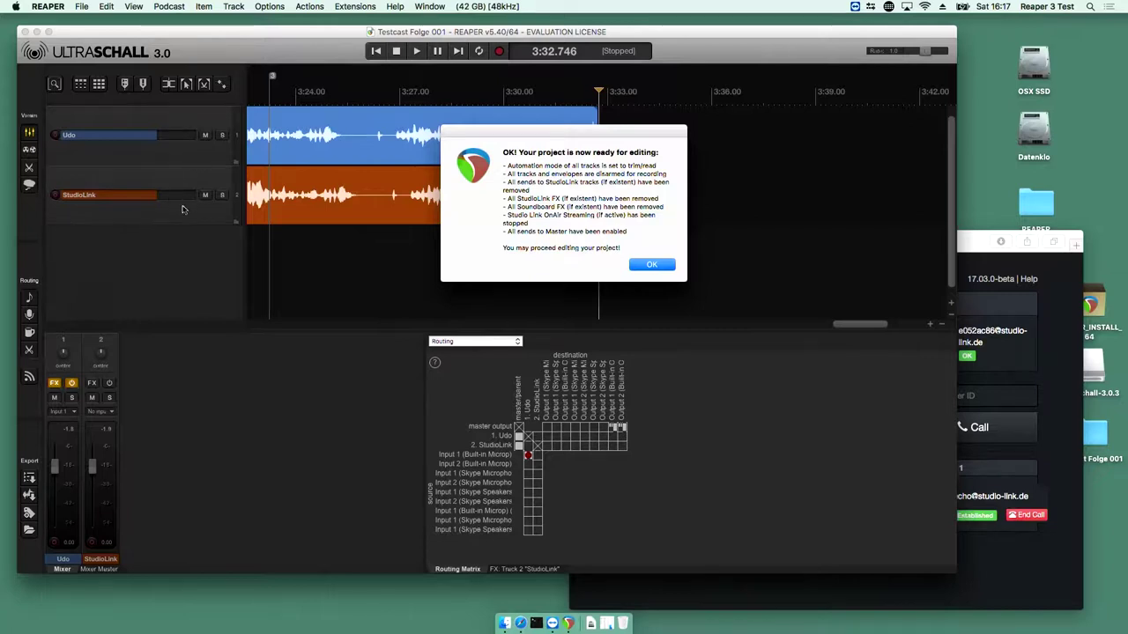
left_click(652, 265)
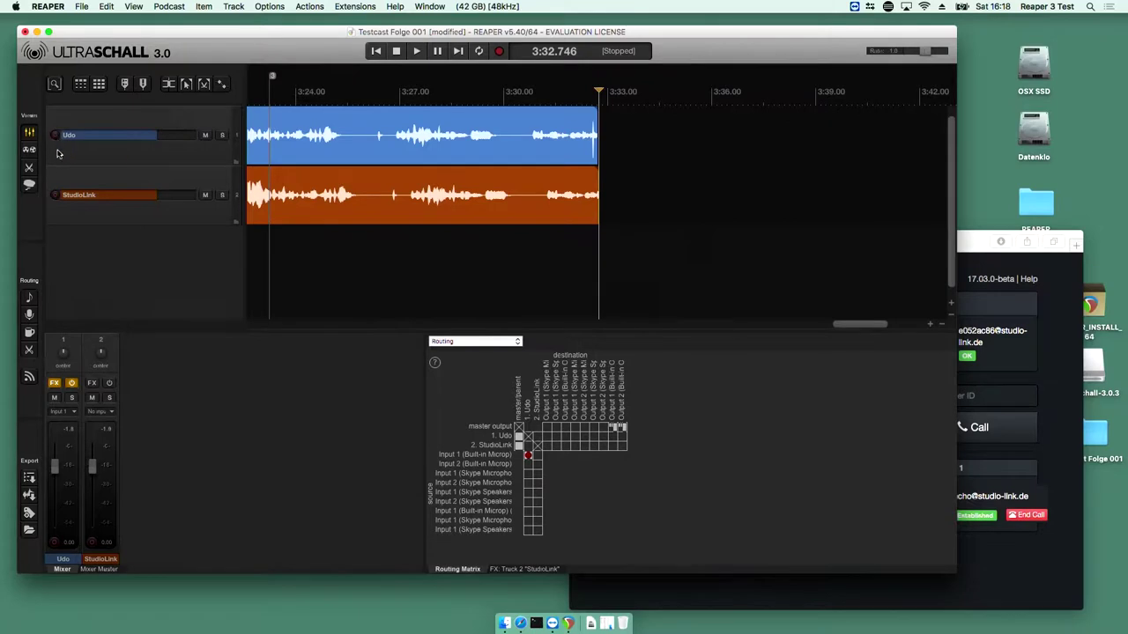
Select the StudioLink track, move the project window away from the screen corner and switch to the recording view
left_click(64, 211)
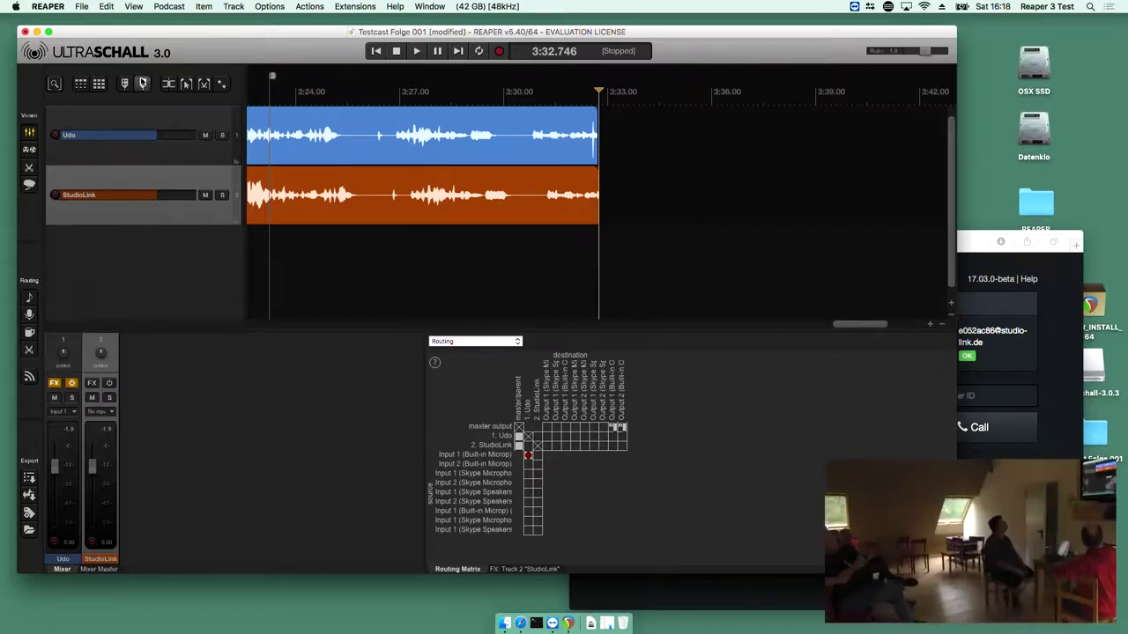
left_click_drag(141, 37, 173, 65)
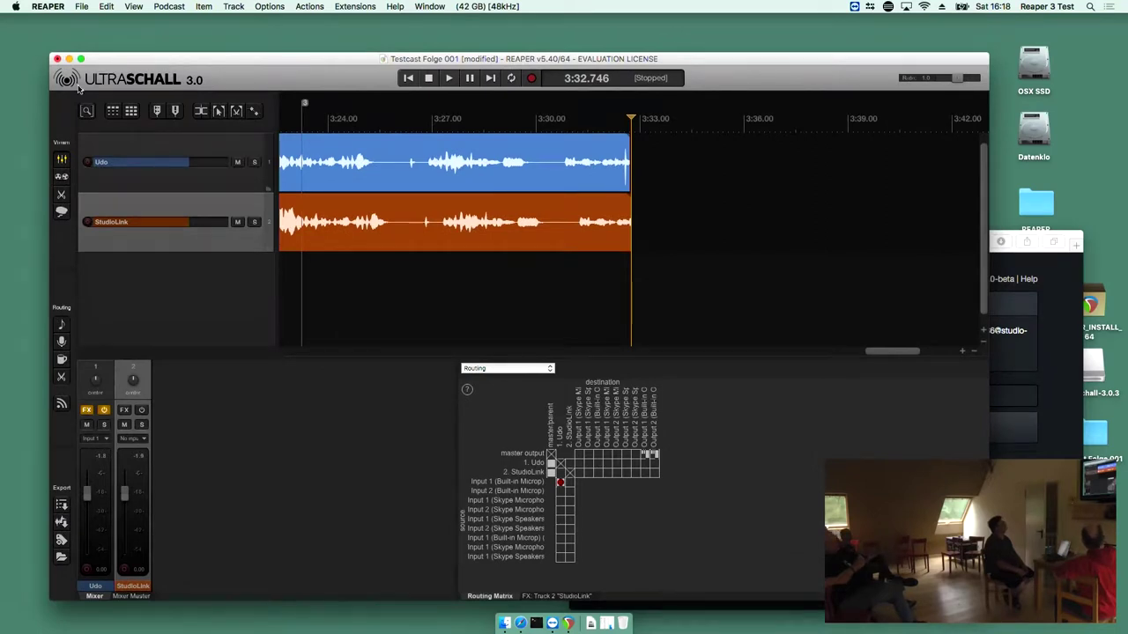
left_click(62, 178)
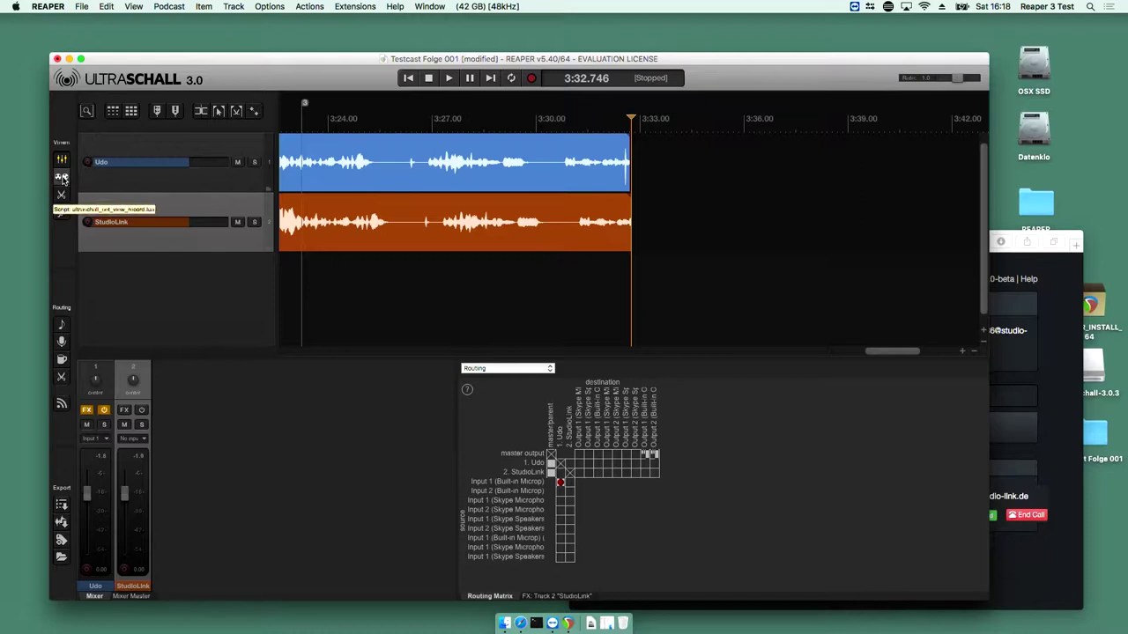
left_click(62, 178)
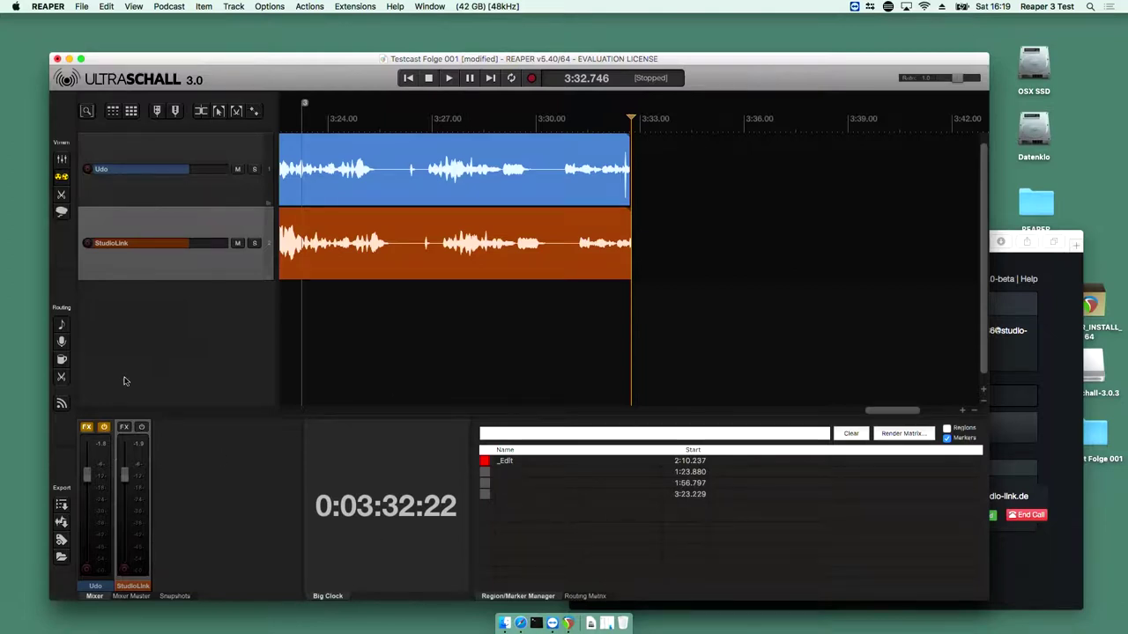
Switch to the editing view and place the edit cursor at 3:25.651 on the timeline
left_click(64, 201)
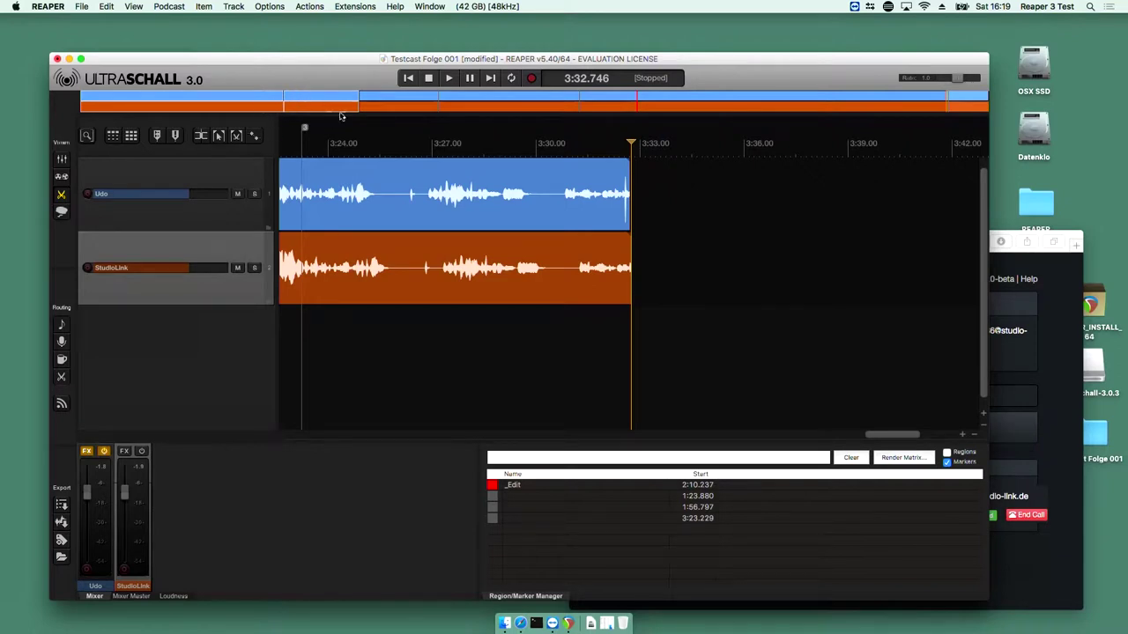
left_click(384, 143)
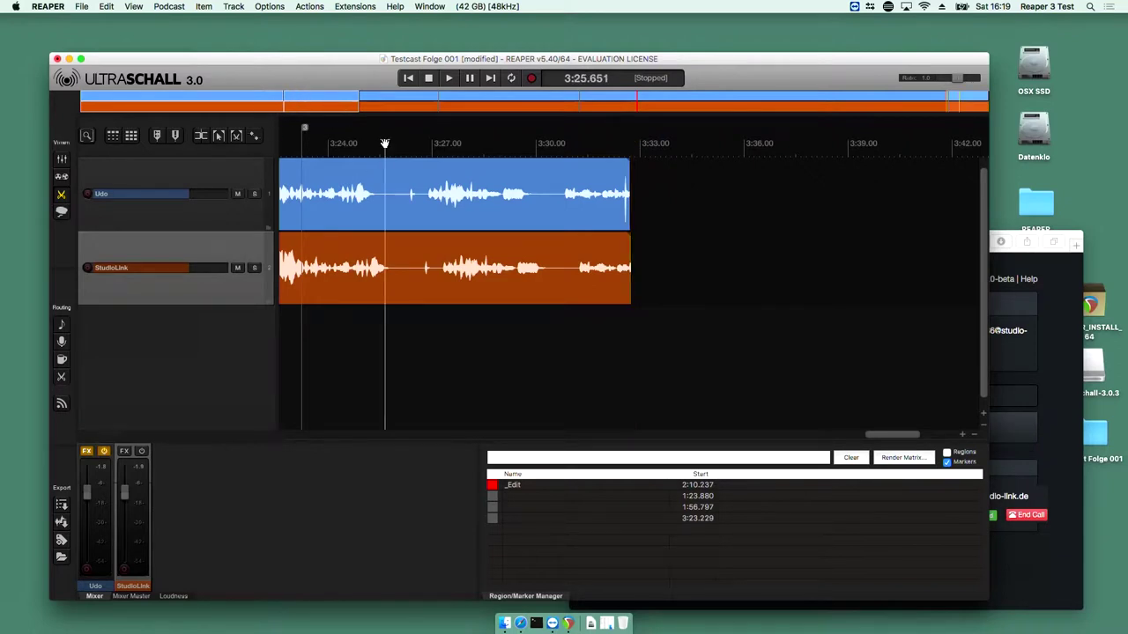
Return to the timeline start, select the pause from about 0:06.4 to 0:07.4 and place the edit cursor at 0:07.645
key("Home")
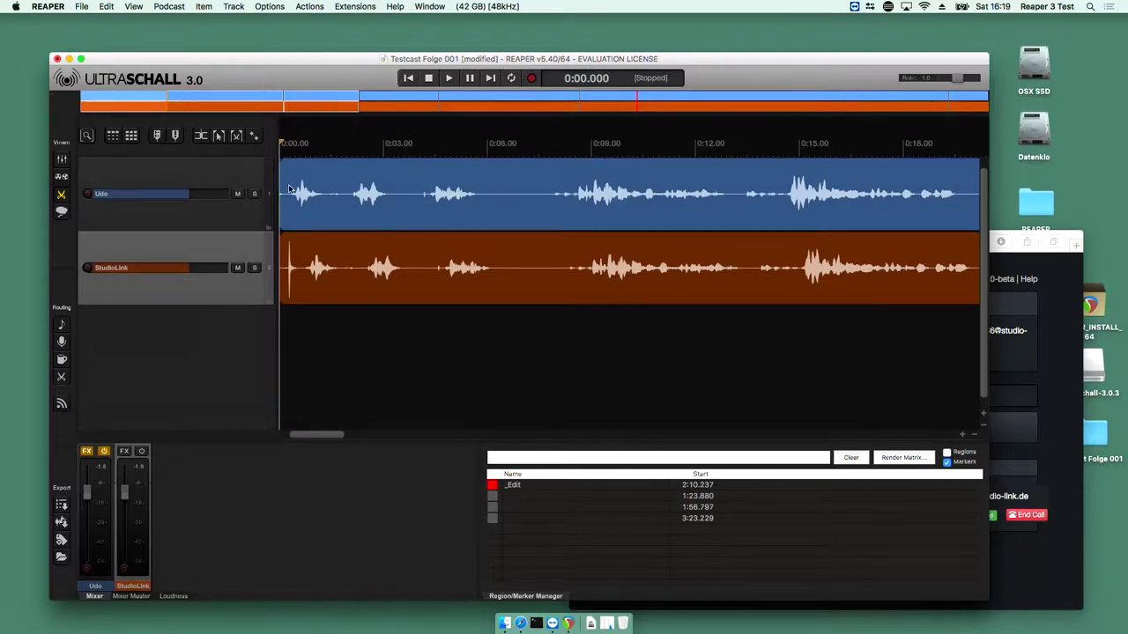
left_click_drag(381, 152, 455, 137)
left_click(471, 148)
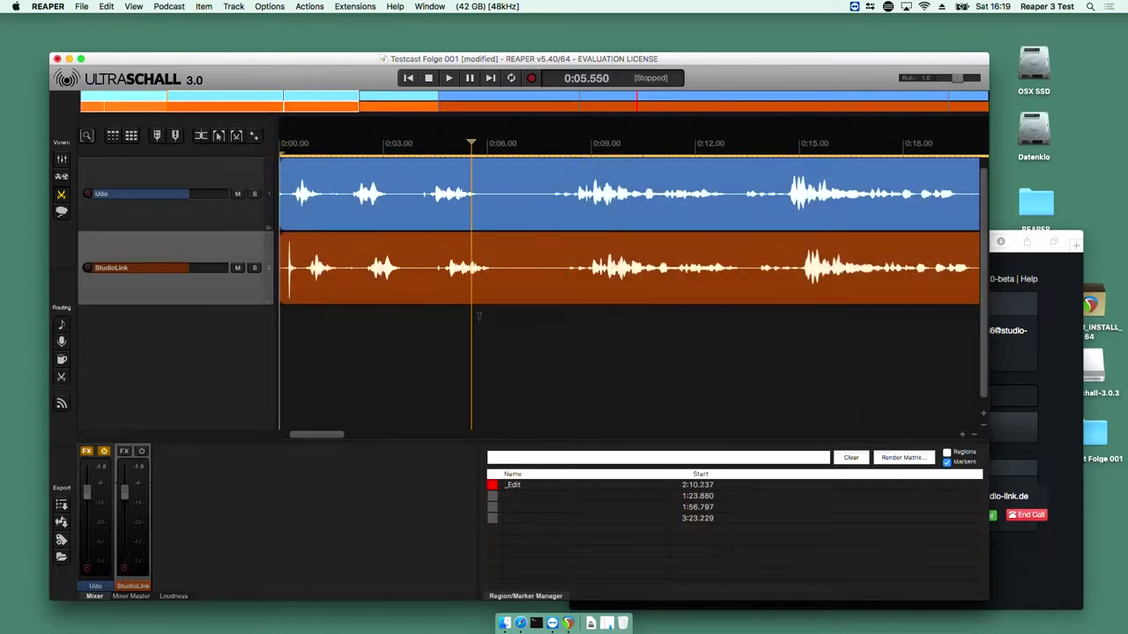
left_click_drag(502, 148, 787, 145)
left_click(520, 145)
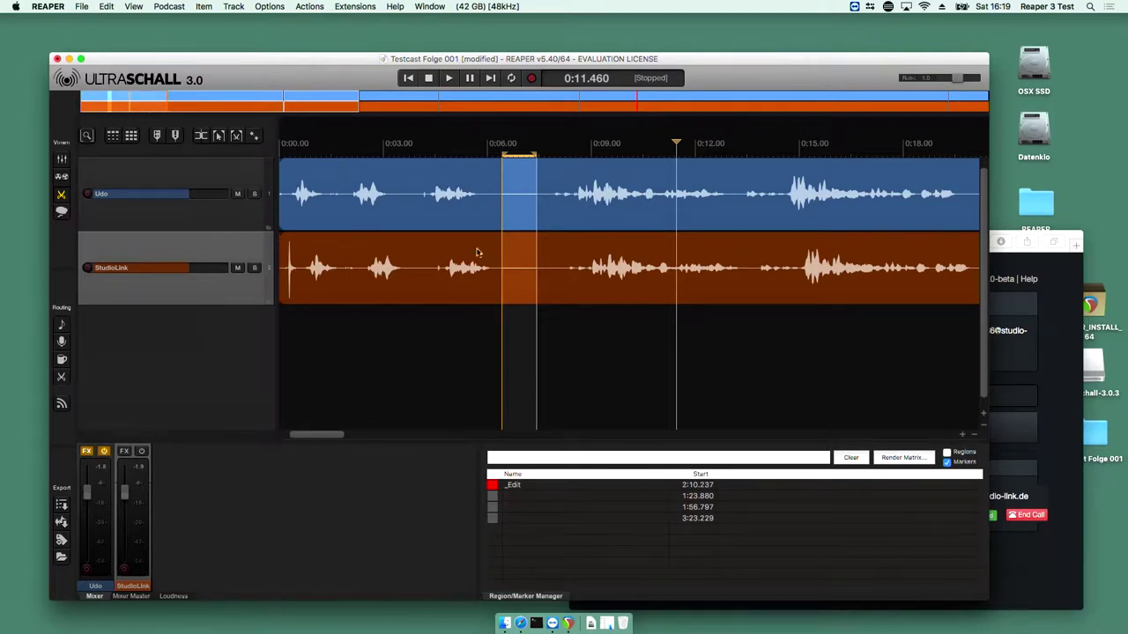
left_click(543, 326)
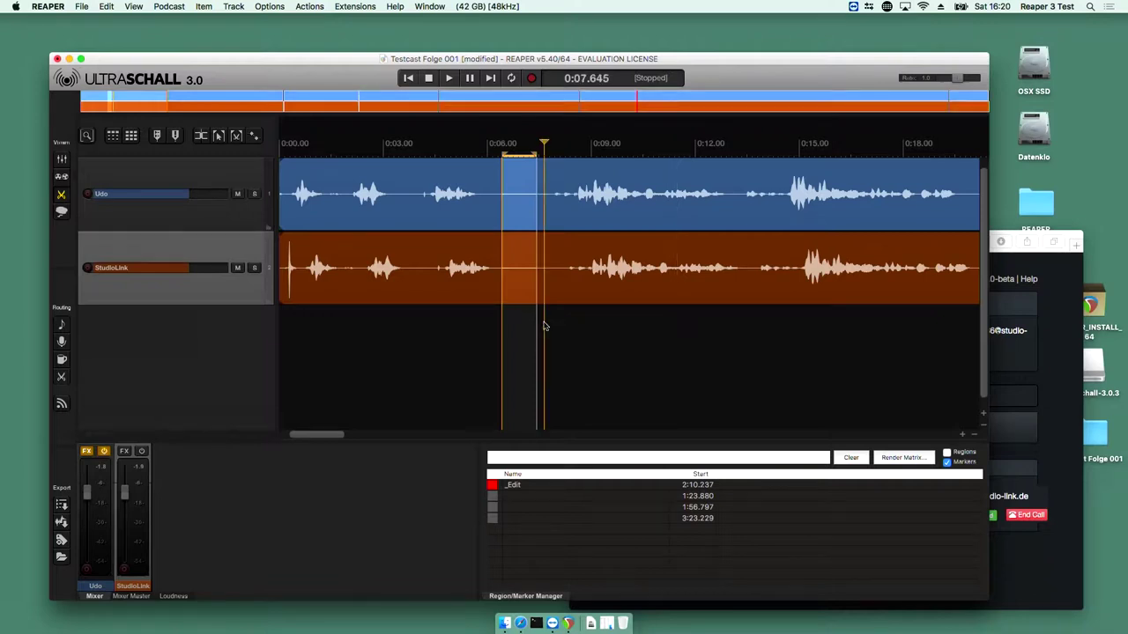
Jump to the project's end, nudge the edit cursor back to 3:32.594 and examine the recording's end up close before showing the whole project
key("End")
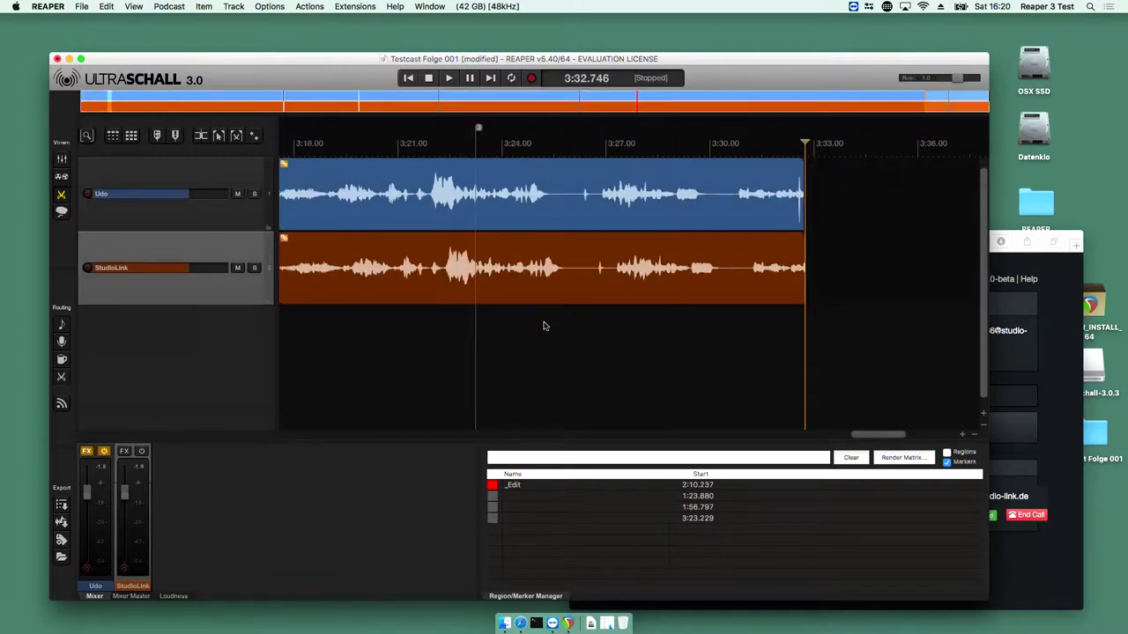
key("Left")
key("Left")
key("Left")
key("Left")
key("Left")
key("Left")
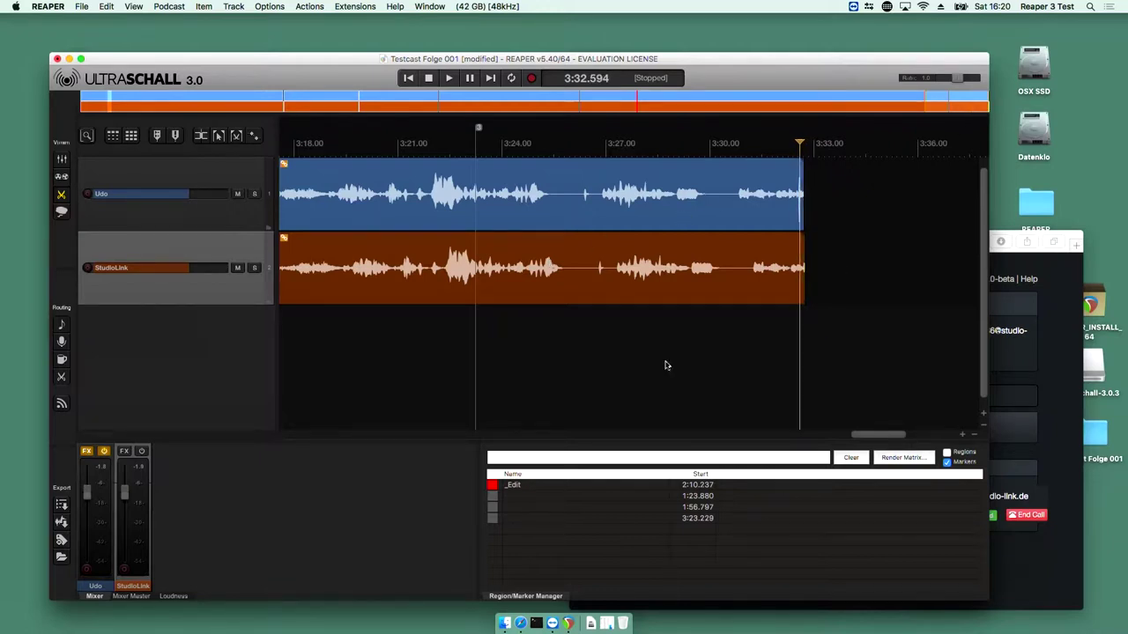
left_click(962, 435)
left_click(962, 434)
left_click(962, 435)
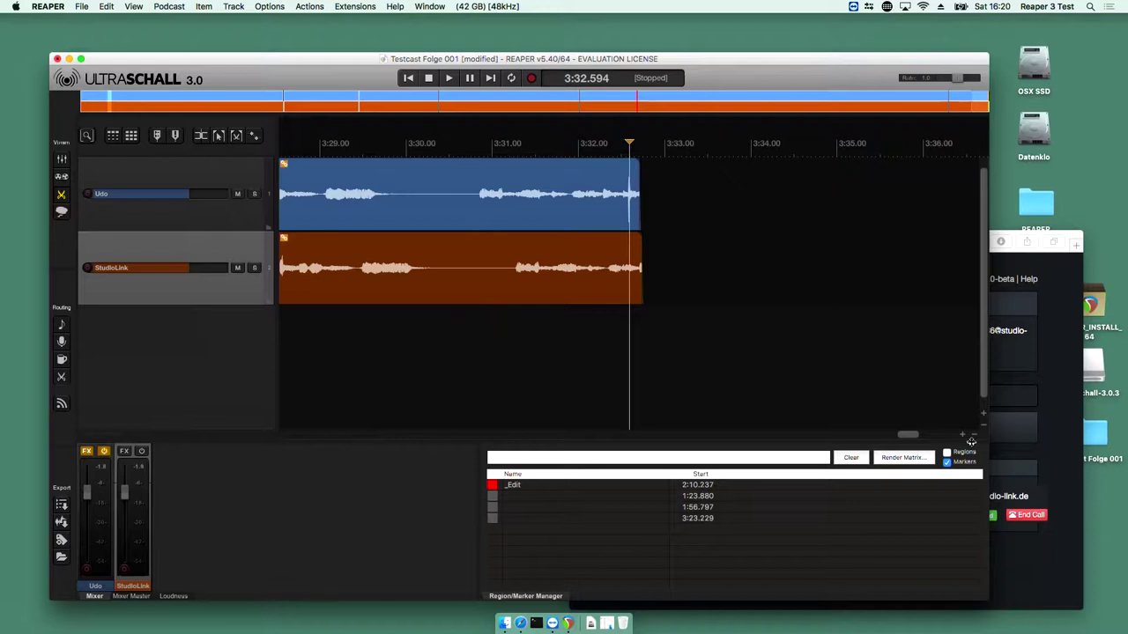
left_click_drag(973, 435, 974, 435)
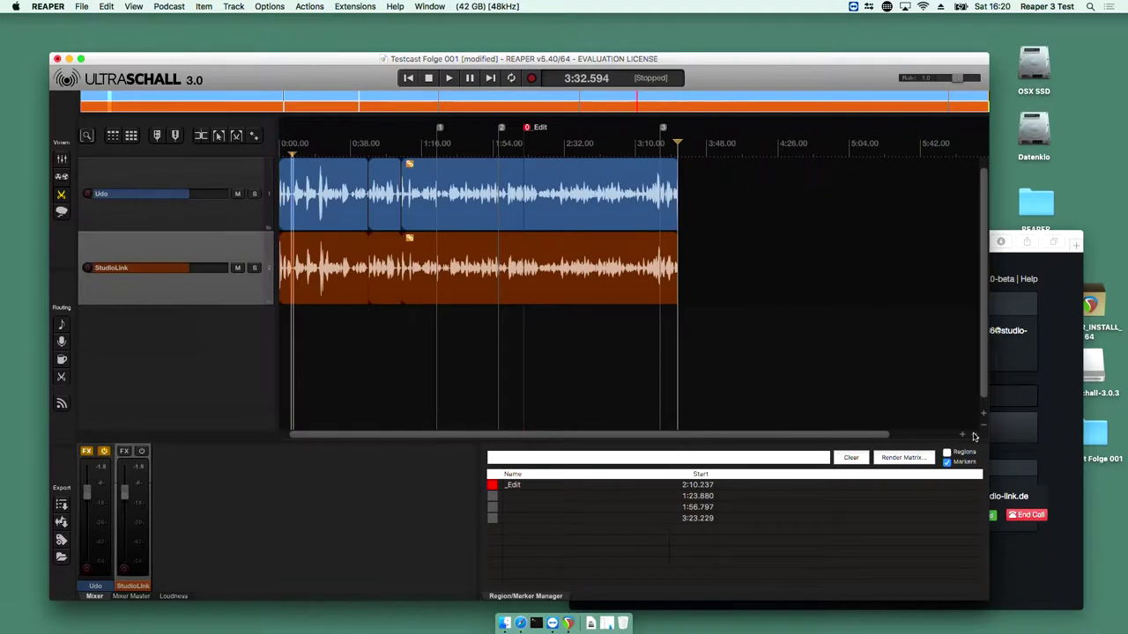
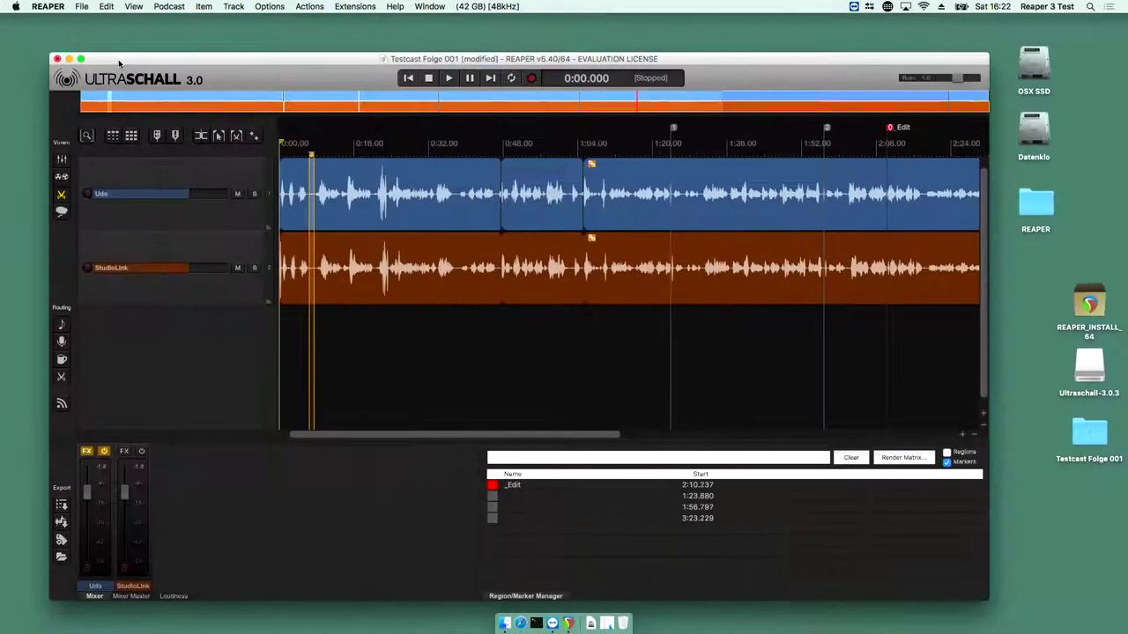
Set a time selection from the project start to about 0:11.3
left_click(345, 144)
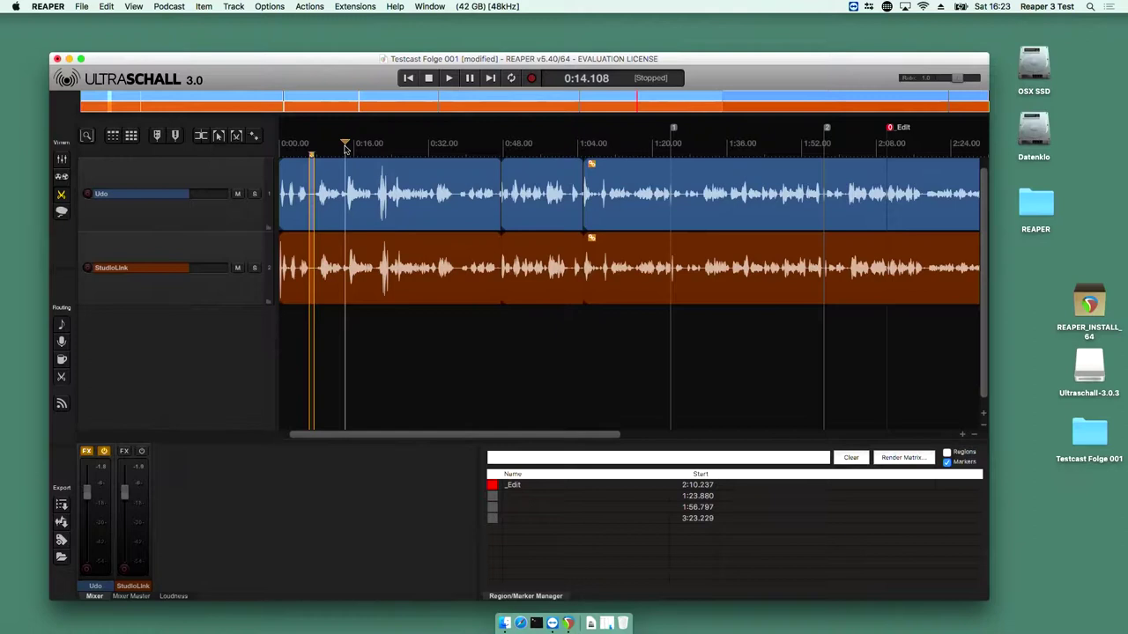
key("Home")
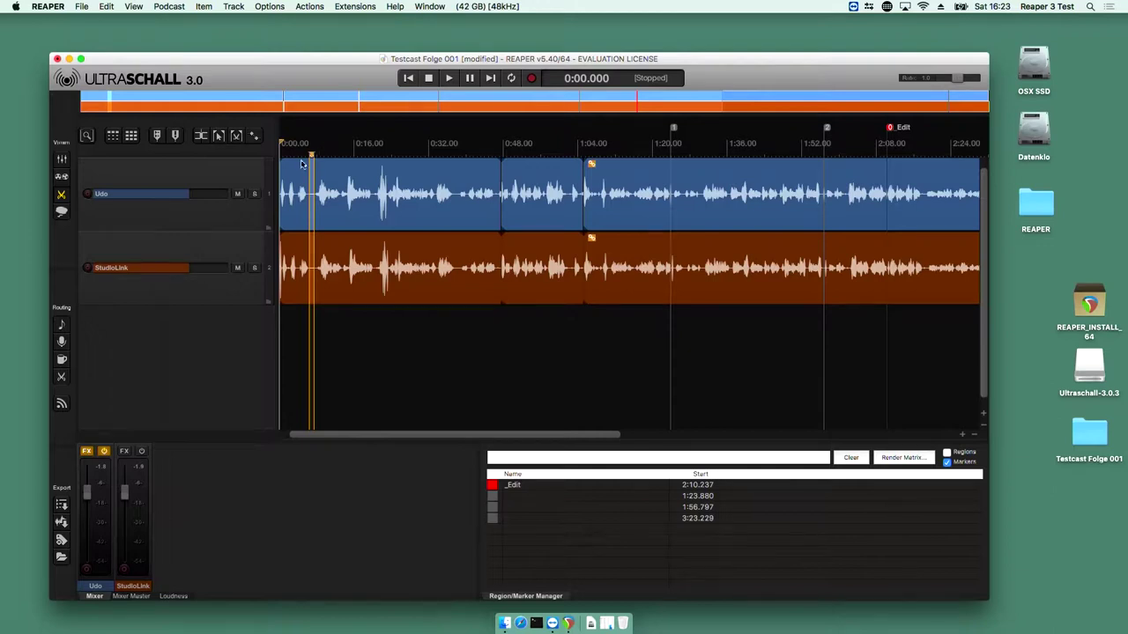
left_click(343, 161)
left_click(329, 150)
left_click_drag(311, 156, 262, 156)
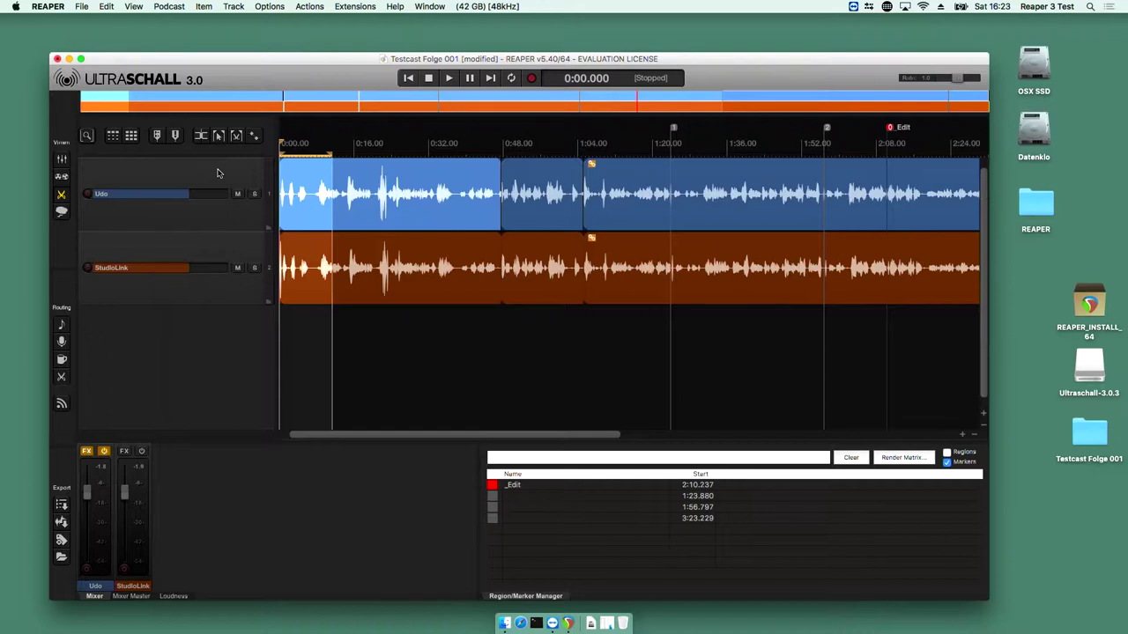
Turn on ripple editing for all tracks, ripple-cut the selected opening section and undo the cut
left_click(134, 142)
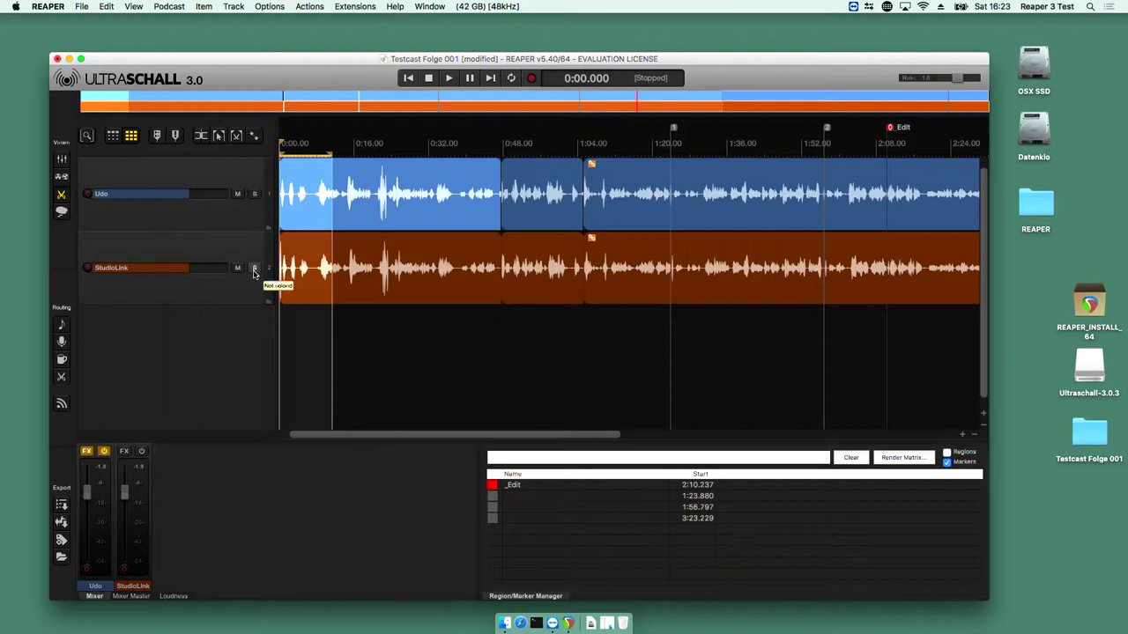
left_click(236, 136)
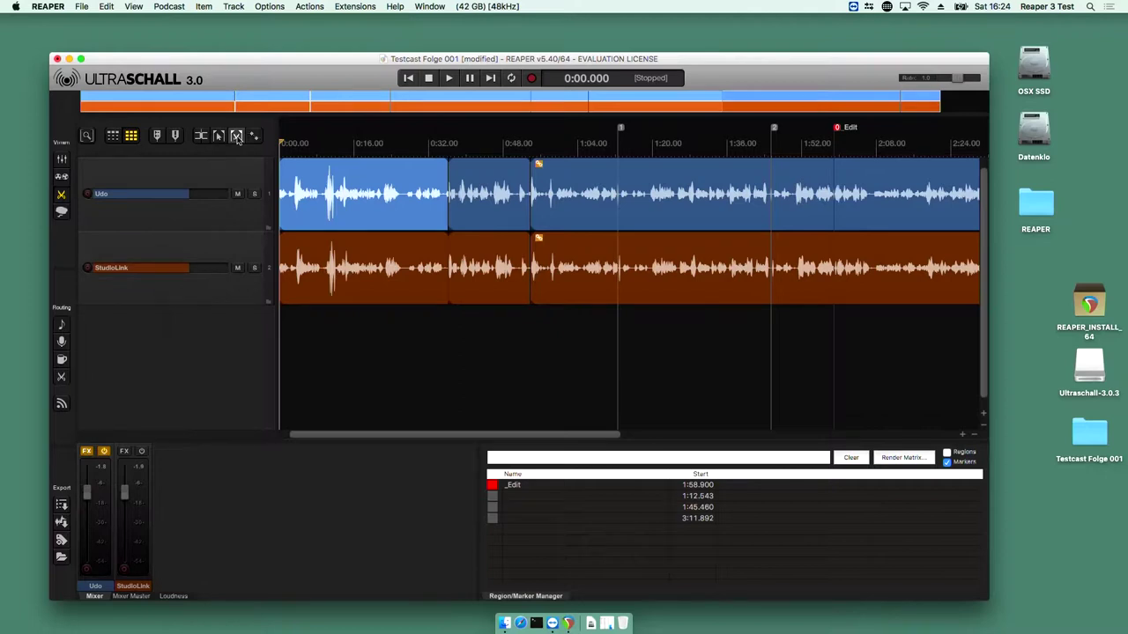
key("super+z")
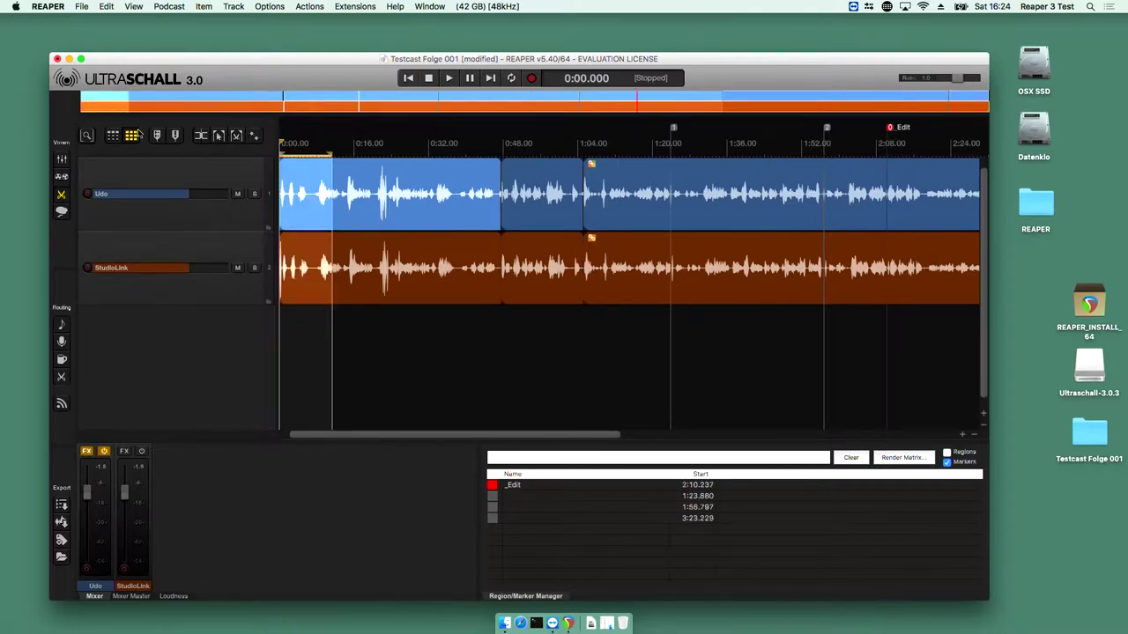
Turn off all-track ripple editing, select track 1, ripple-cut the selected opening section and undo the cut
left_click(146, 167)
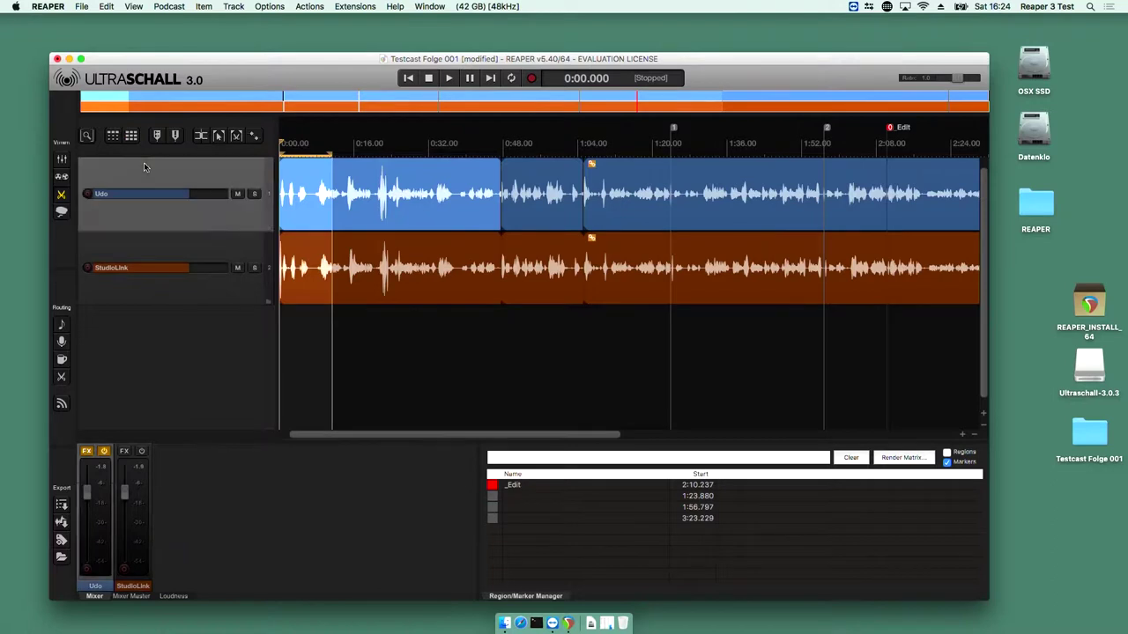
left_click(236, 137)
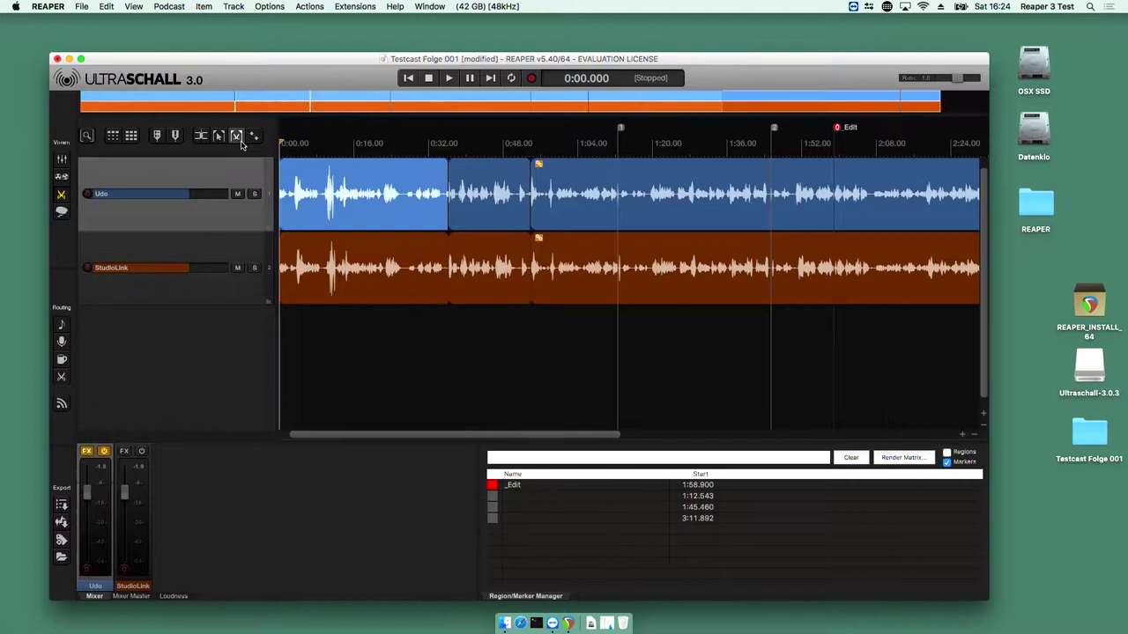
key("super+z")
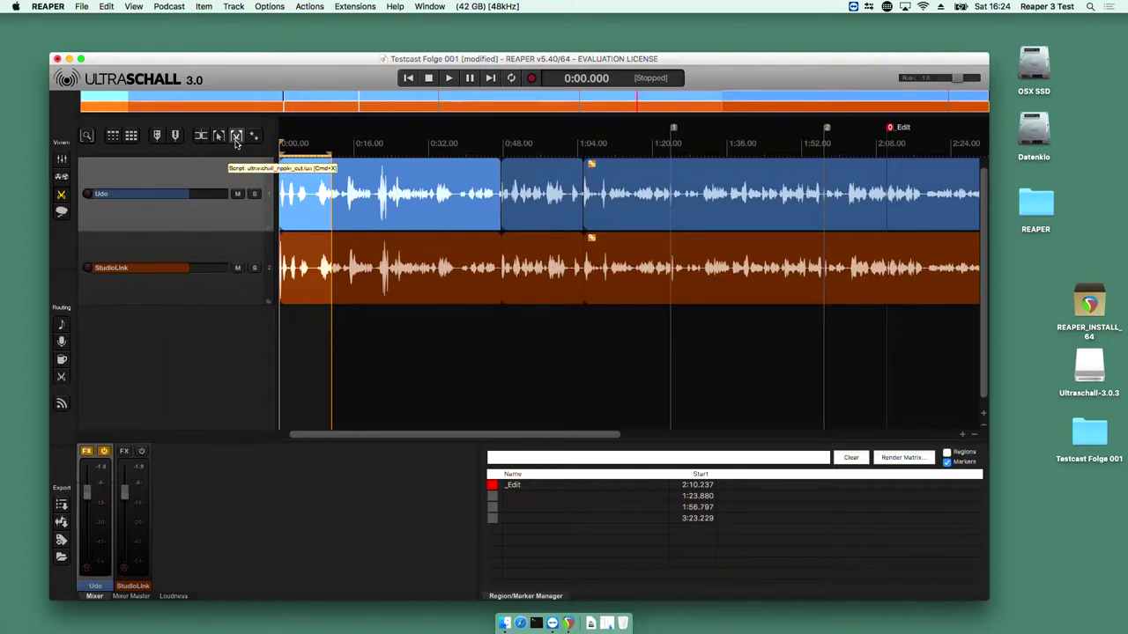
Select only the StudioLink track, turn on single-track ripple editing, ripple-cut the selected opening section and undo the cut
left_click(229, 245)
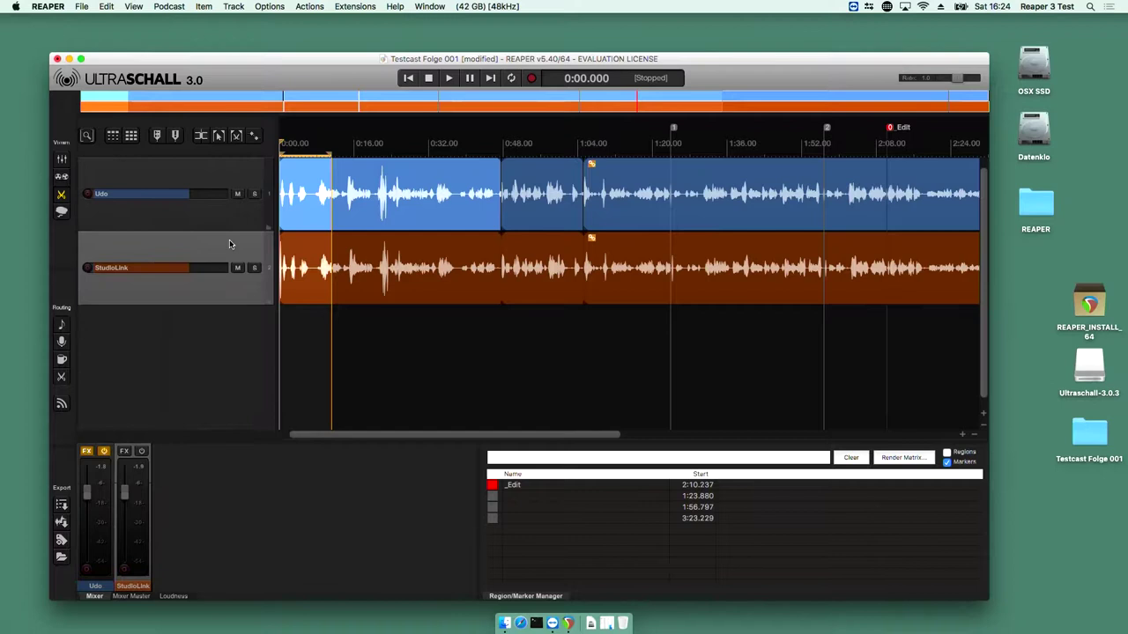
left_click(231, 227, "shift")
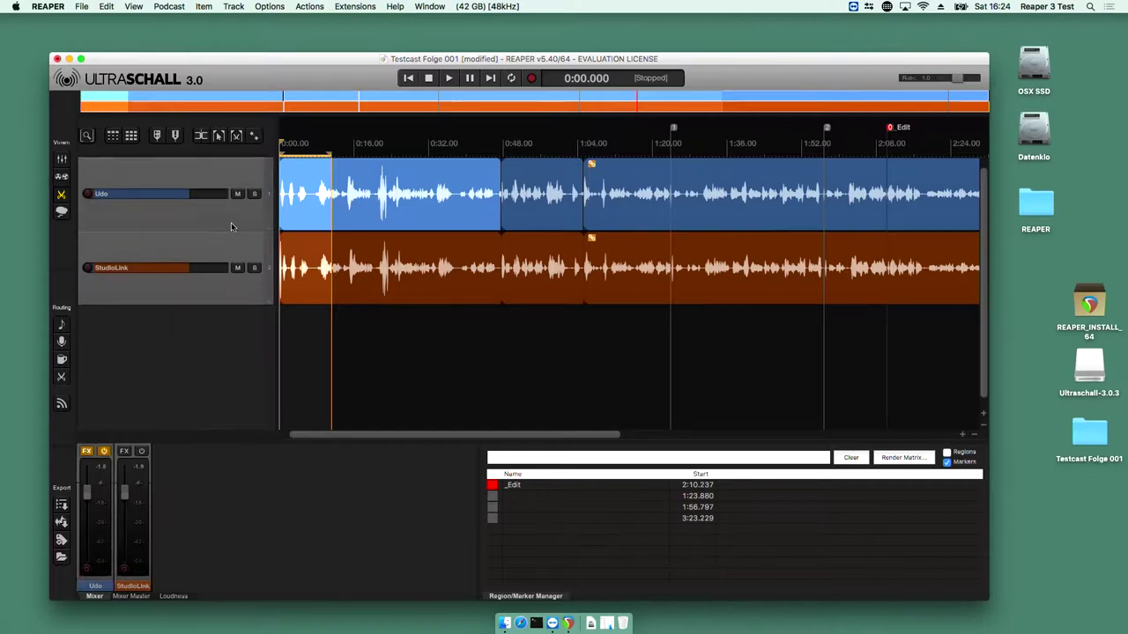
left_click(231, 294)
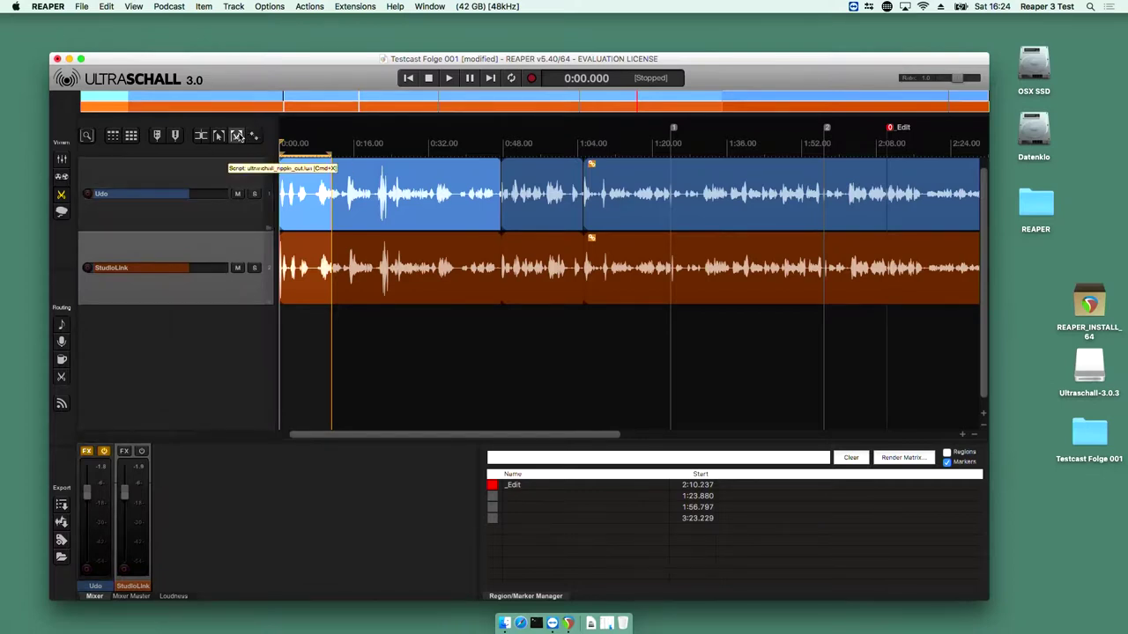
left_click(111, 135)
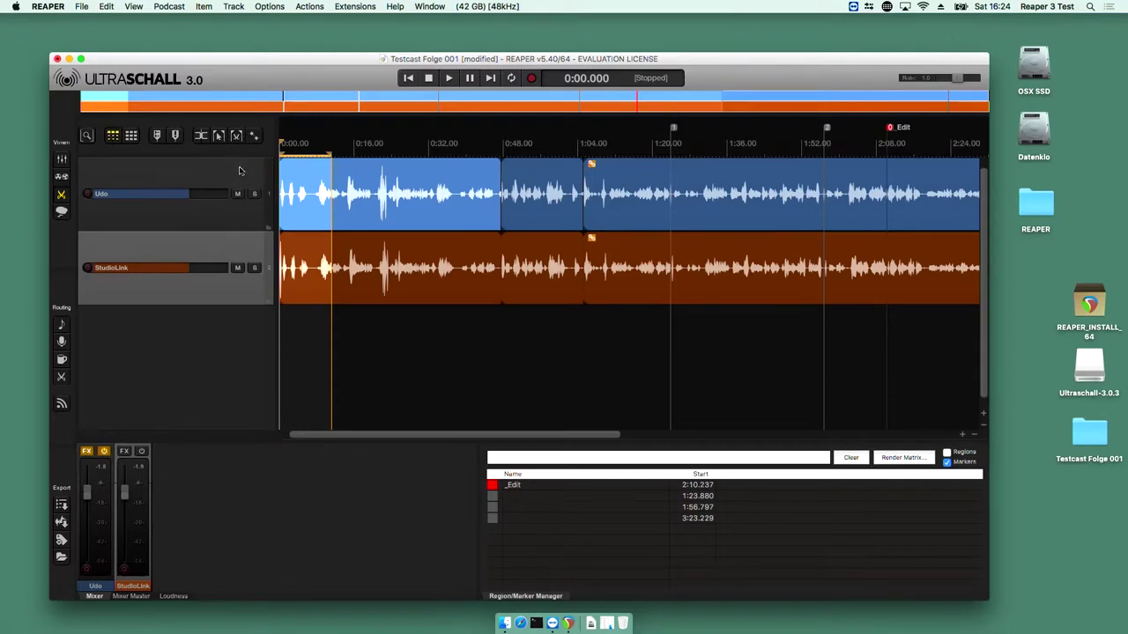
left_click(236, 137)
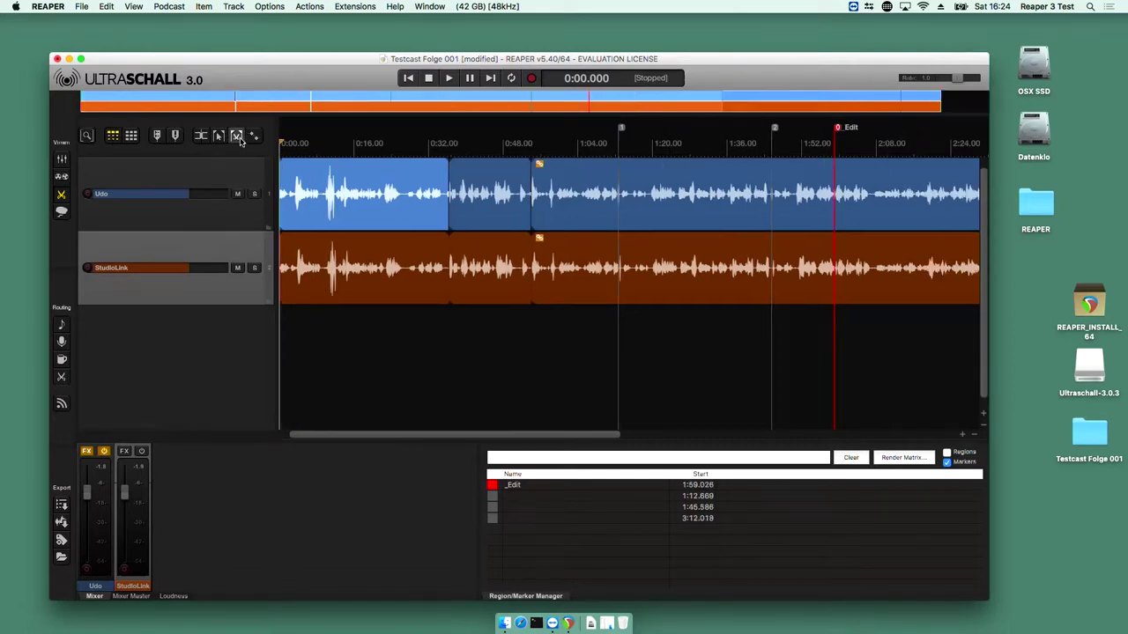
key("super+z")
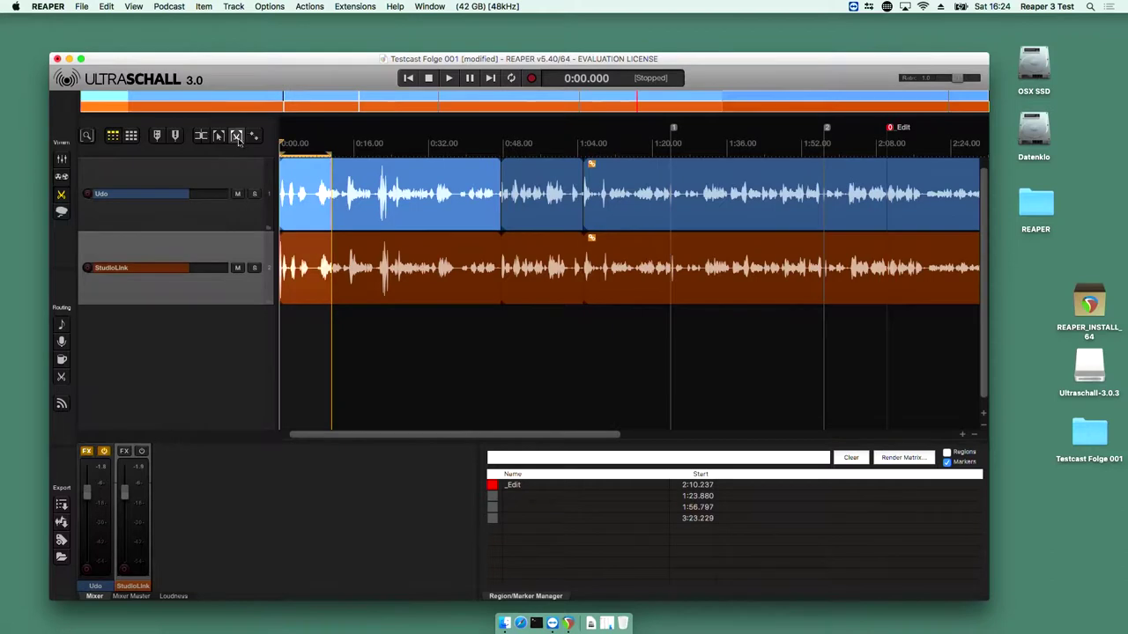
Select track 1 and ripple-cut about the first 11 seconds of the recording
left_click(214, 225)
left_click(213, 261)
left_click(215, 228)
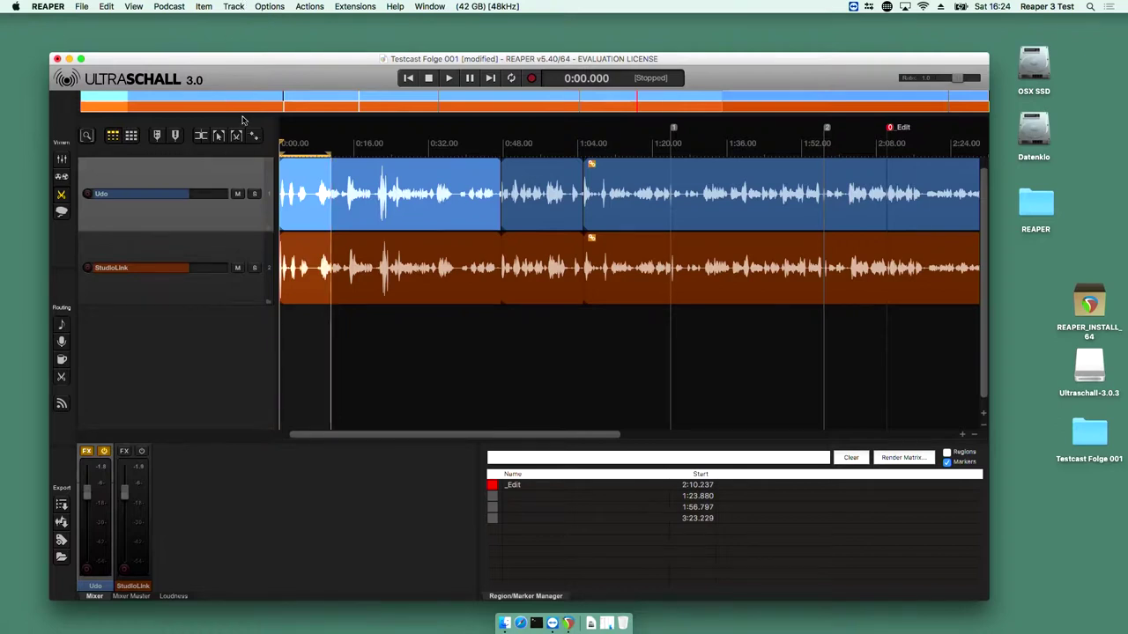
key("space")
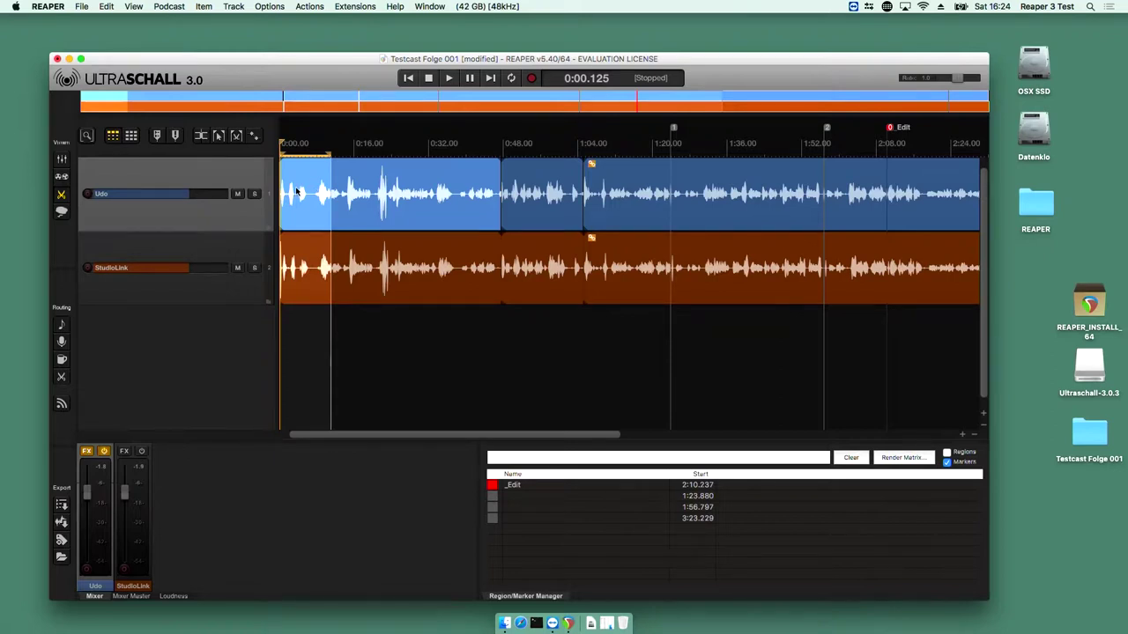
left_click(236, 136)
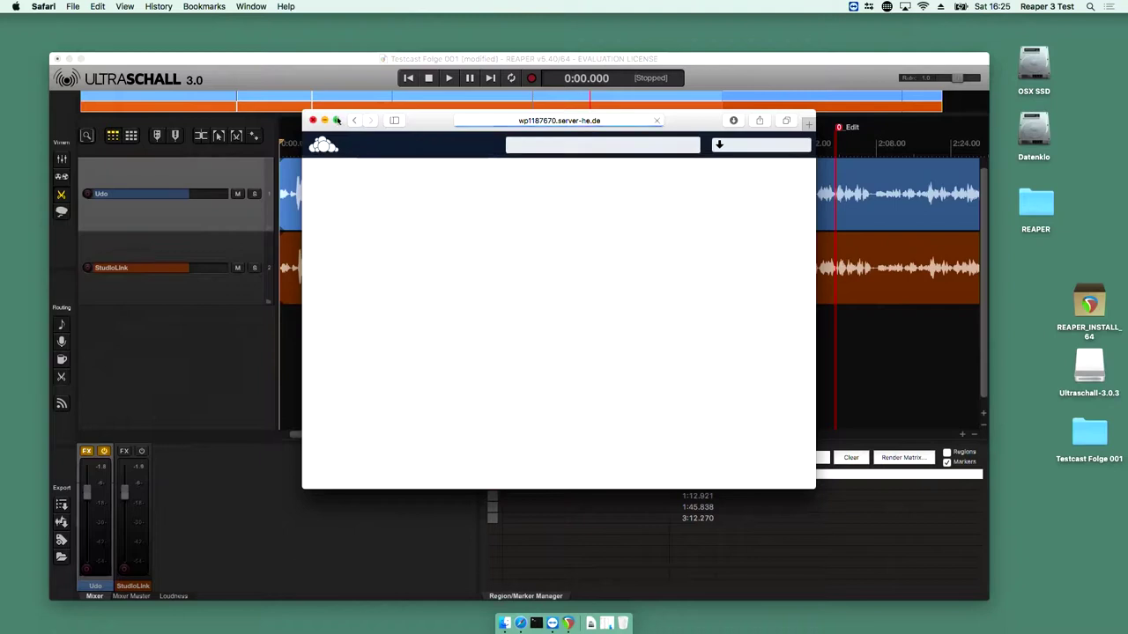
left_click(336, 120)
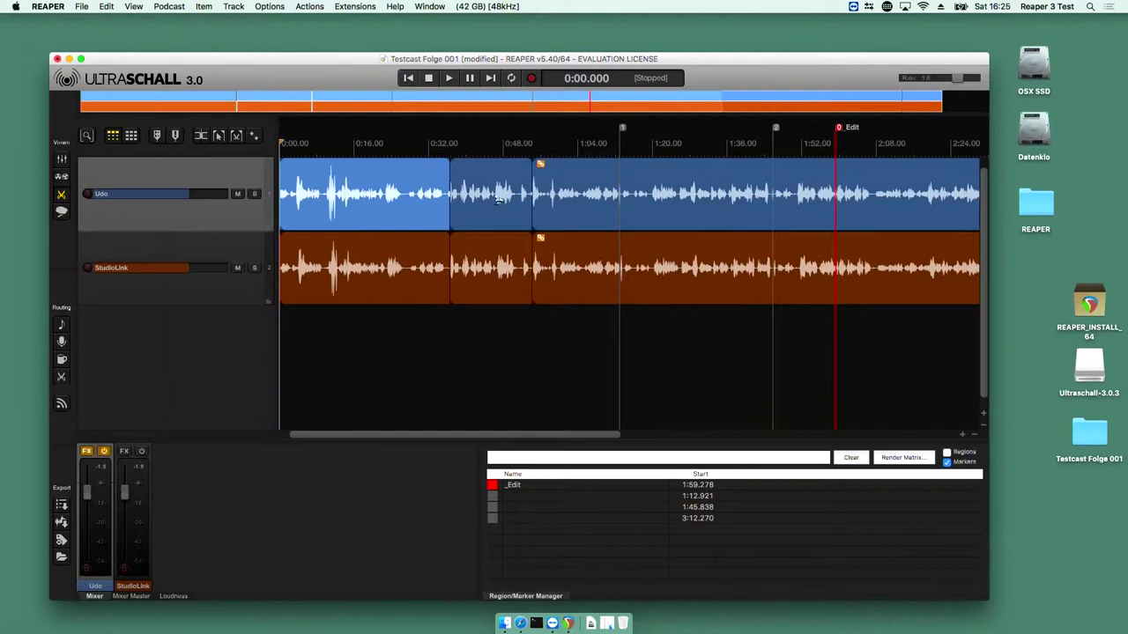
Select the range from 0:12.344 to about 0:21.2 and try deleting it on track 1 with and without single-track ripple, undoing each deletion
left_click_drag(377, 151, 336, 150)
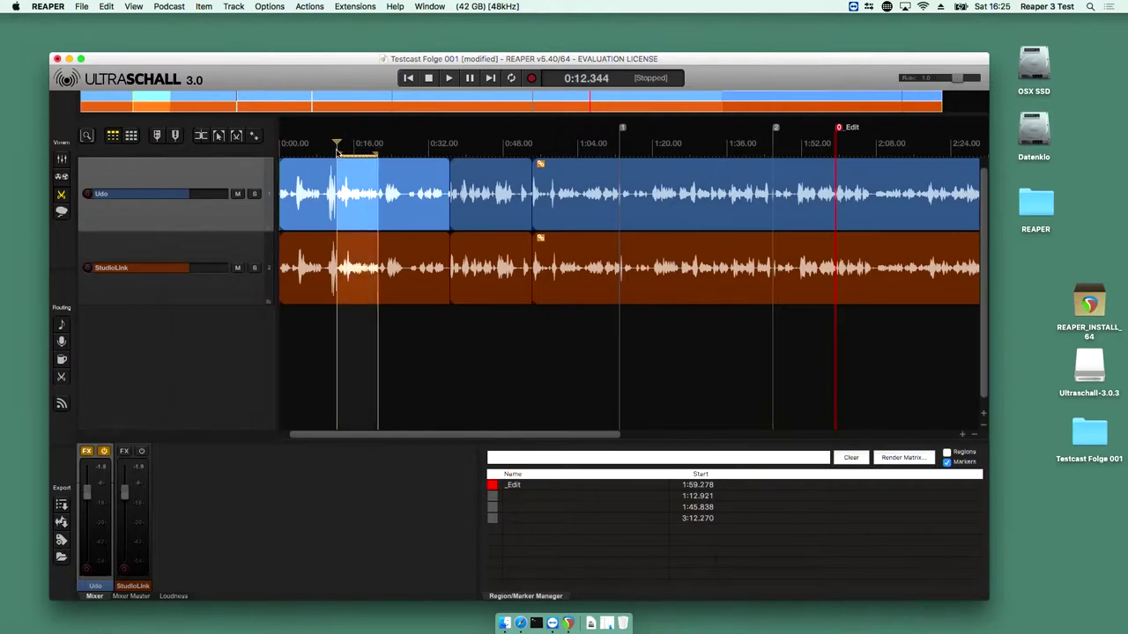
key("BackSpace")
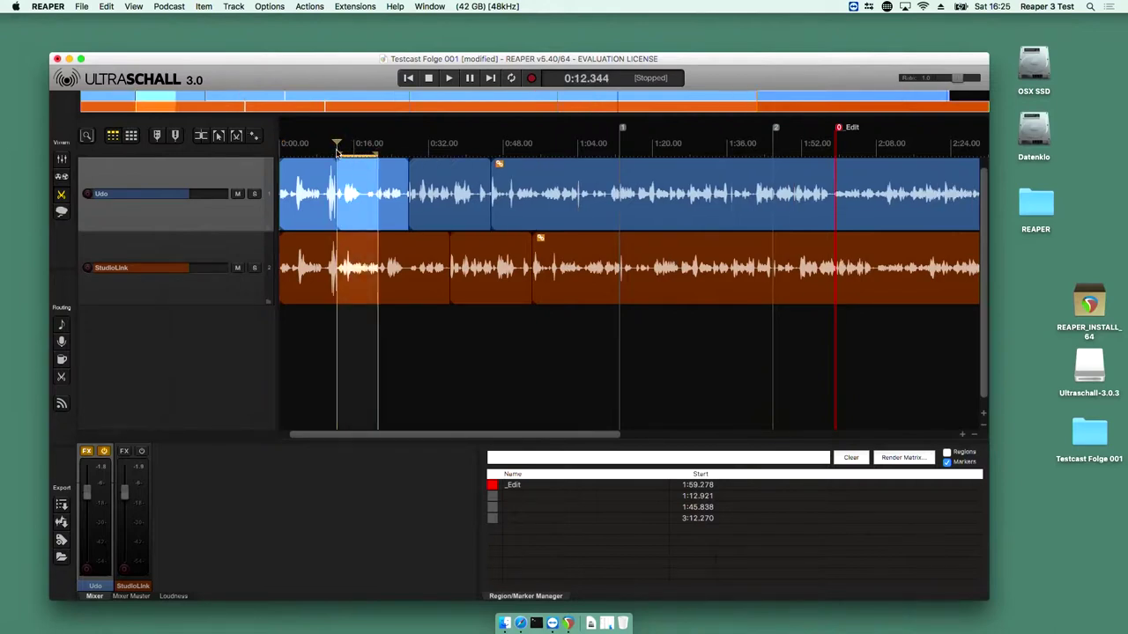
key("super+z")
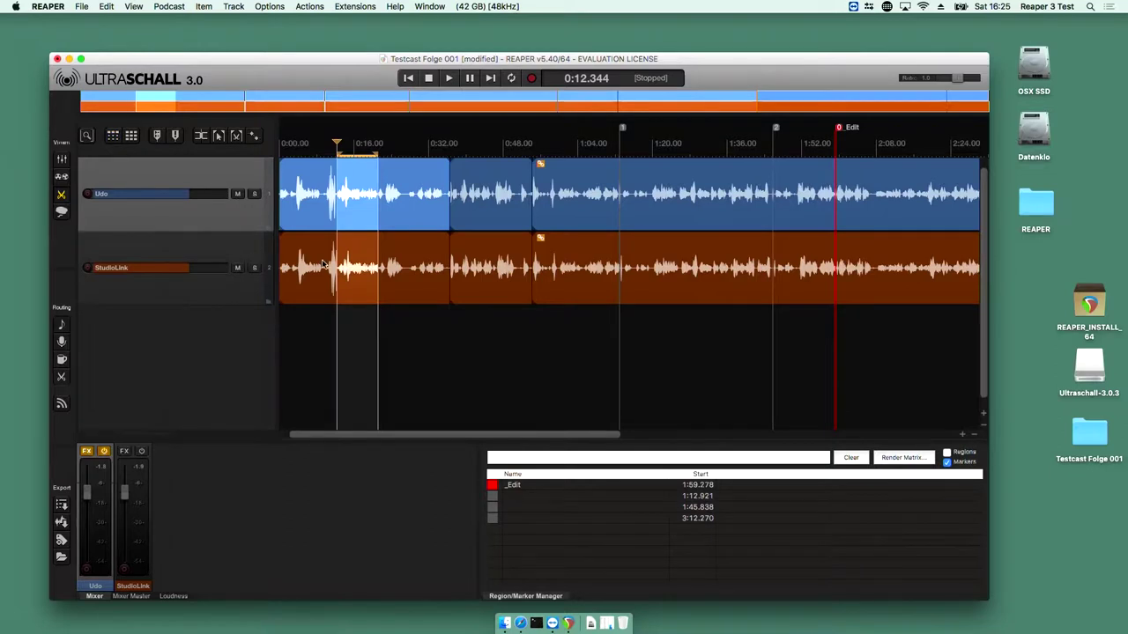
key("Delete")
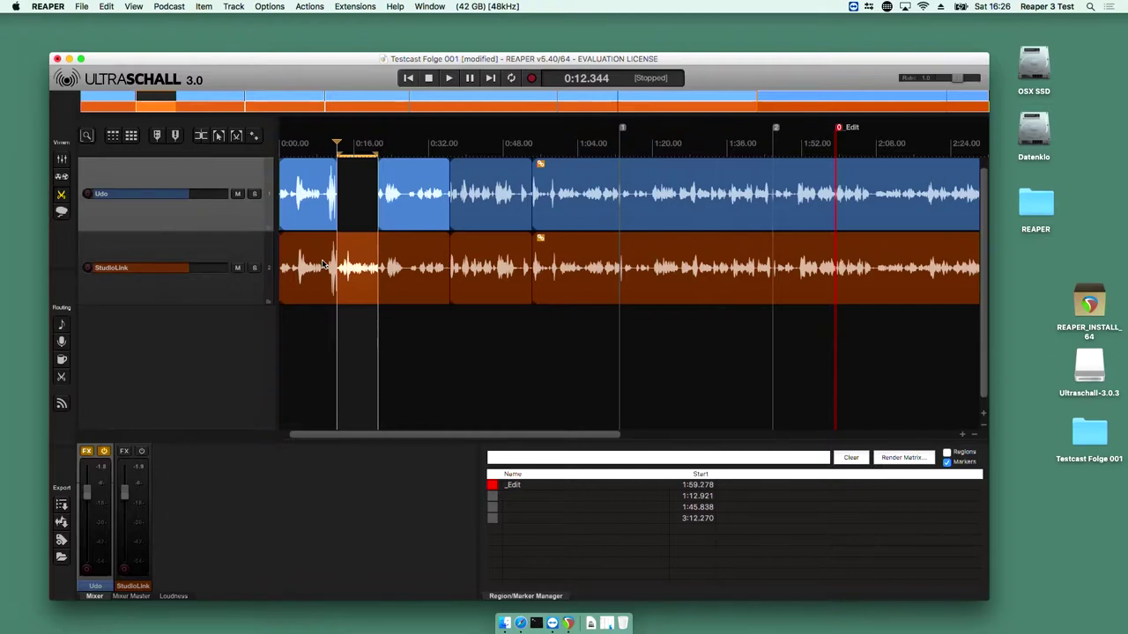
key("super+z")
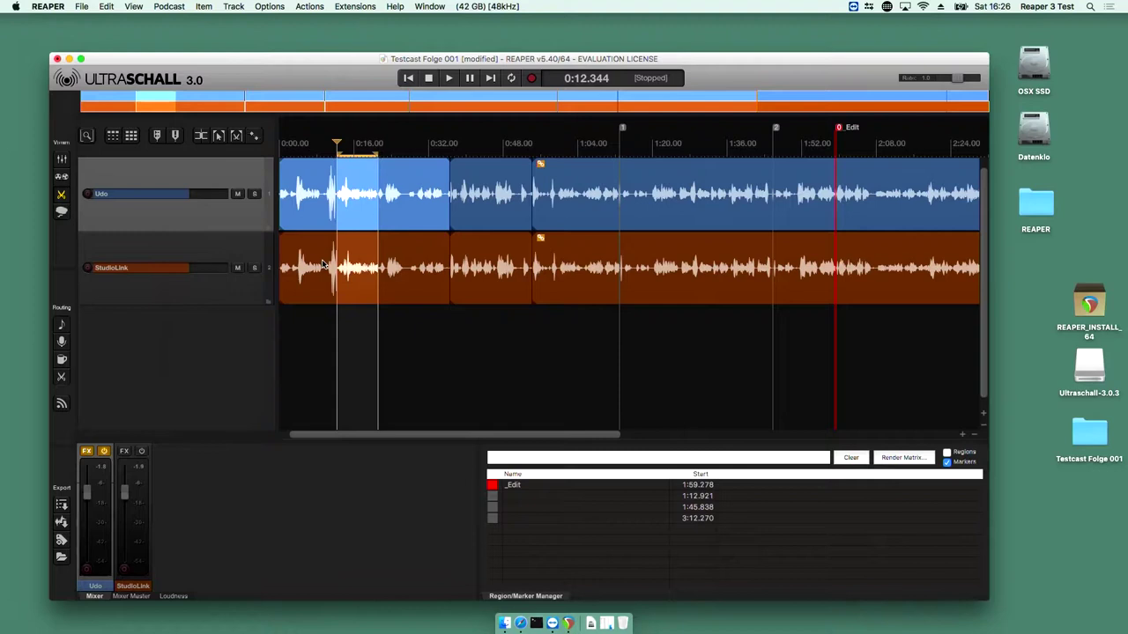
Turn on ripple editing for all tracks and delete the selected range starting at 0:12.344
left_click(131, 137)
key("Delete")
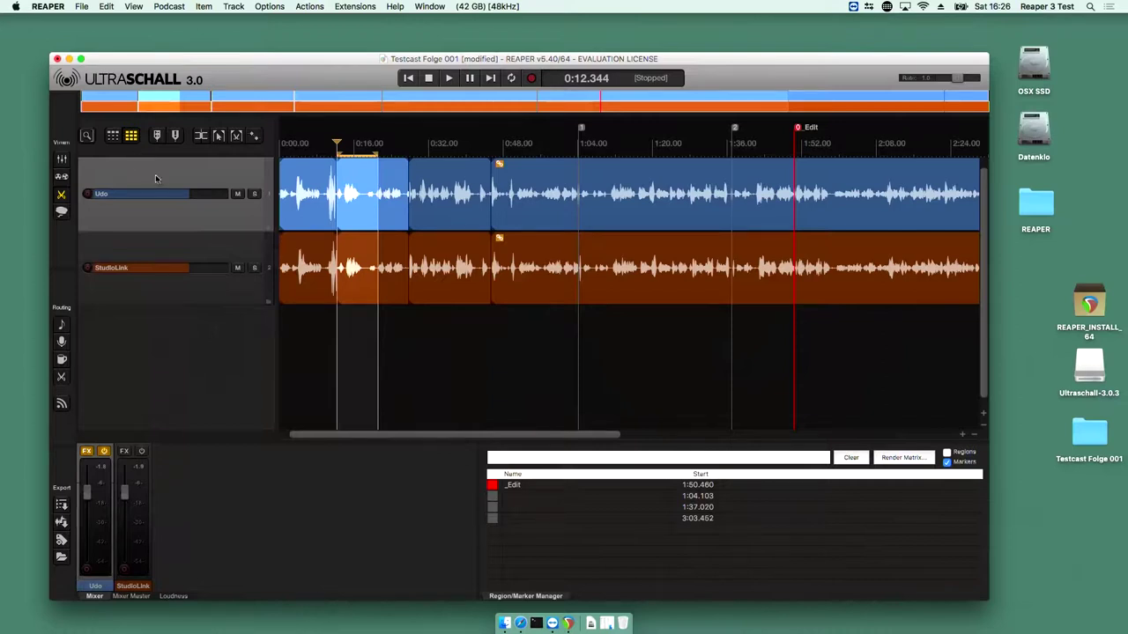
left_click(130, 136)
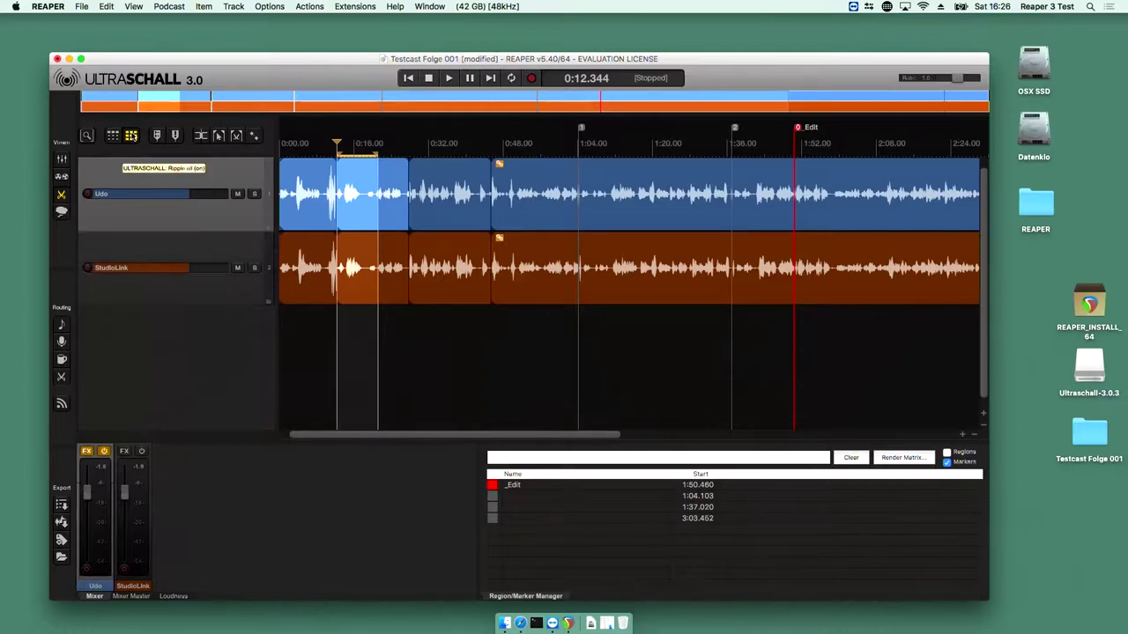
Turn off ripple editing for all tracks, try deleting the selected range on track 1 only, and undo the deletion
left_click(131, 135)
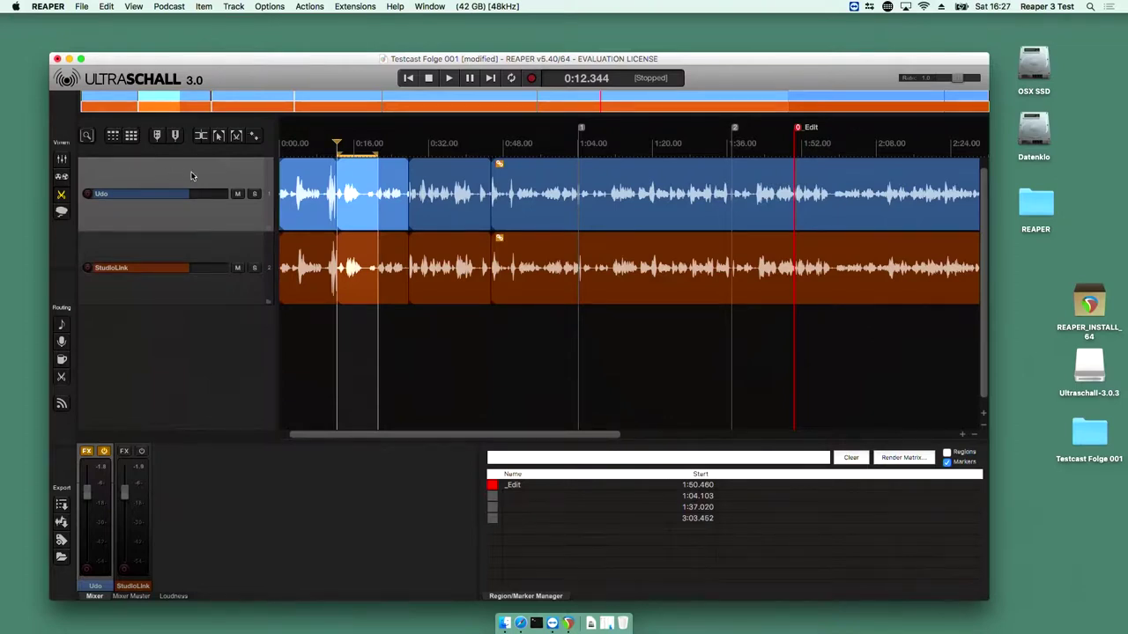
key("Delete")
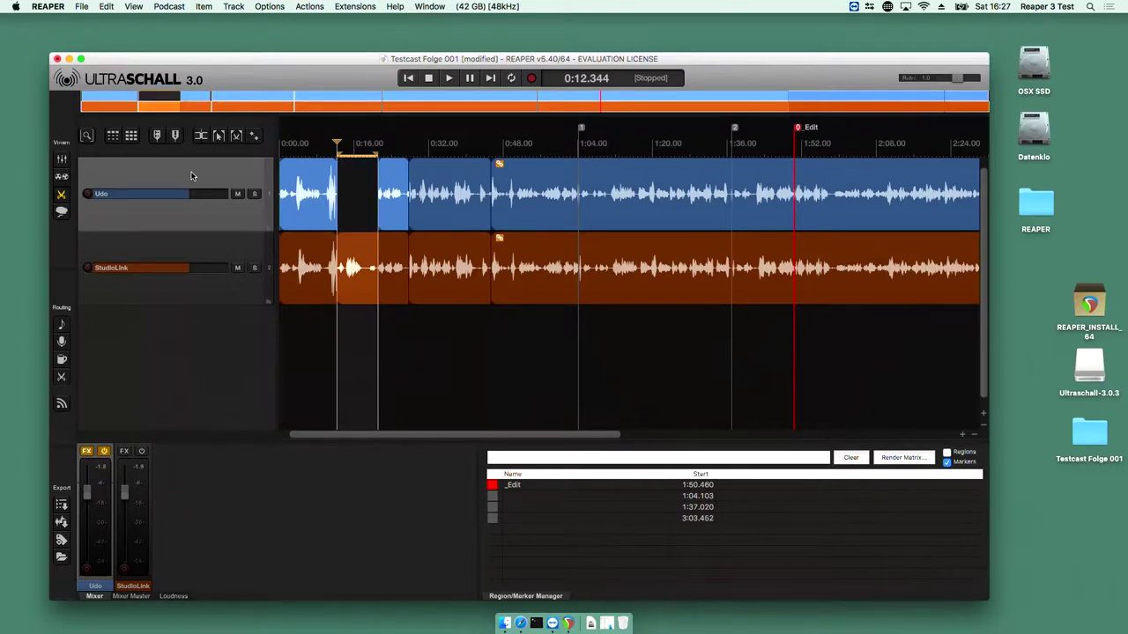
key("super+z")
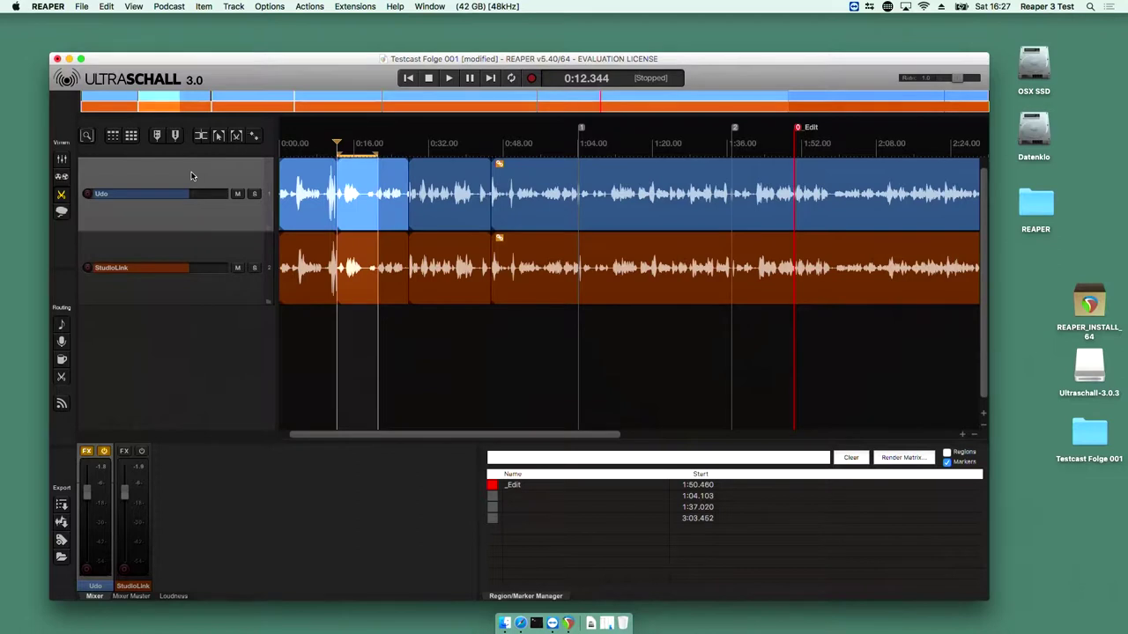
Ripple-cut the selected range at 0:12.344, and ripple-cut a further section of about 6 seconds starting at 0:26.830
left_click(236, 140)
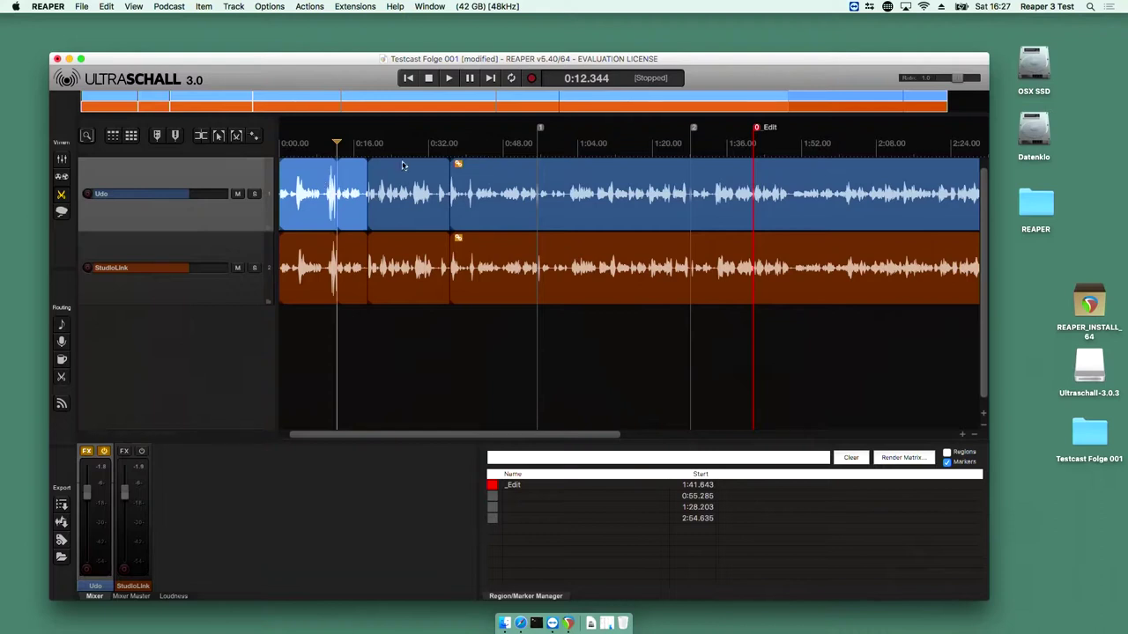
left_click_drag(405, 150, 430, 152)
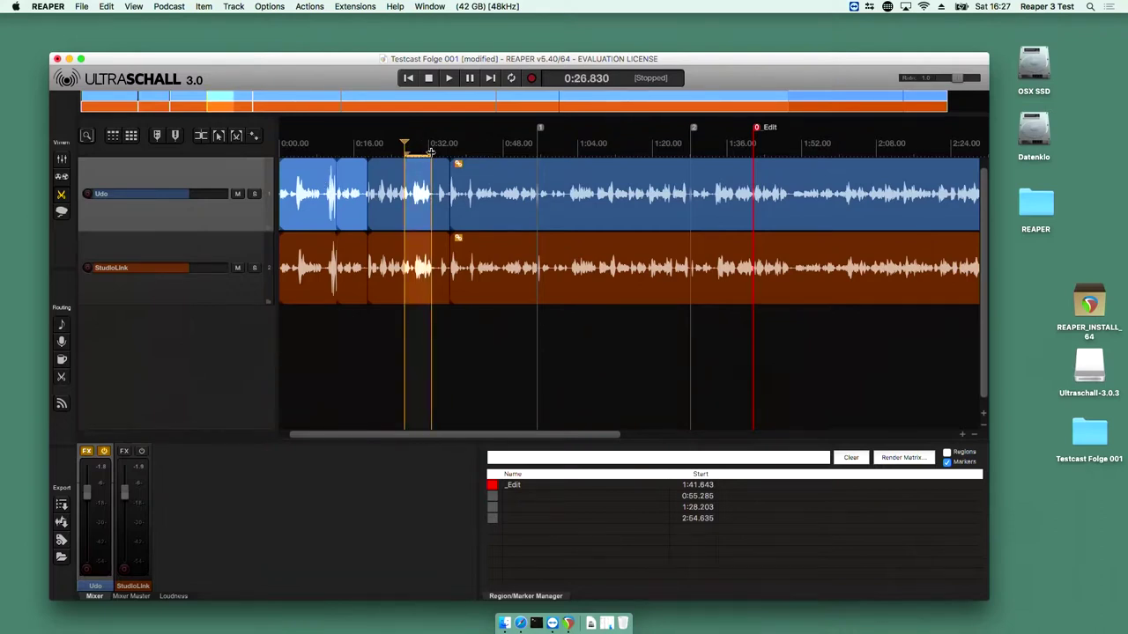
left_click(236, 138)
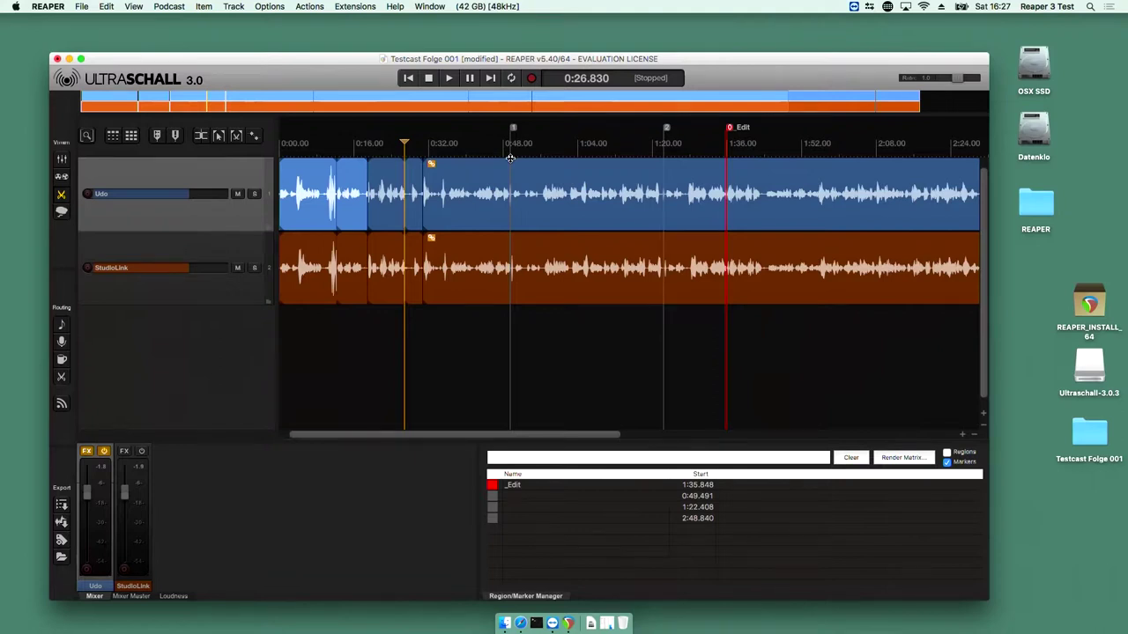
Select the closing section from 2:41.109 to past the end of the recording and ripple-cut it
key("End")
left_click_drag(724, 132, 808, 131)
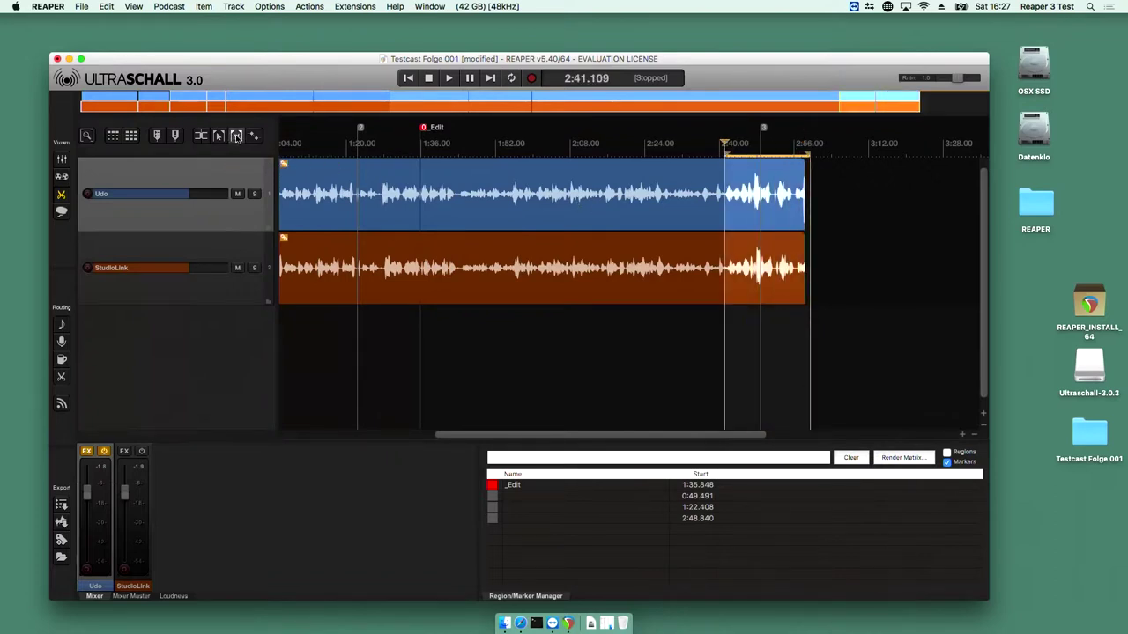
left_click(236, 136)
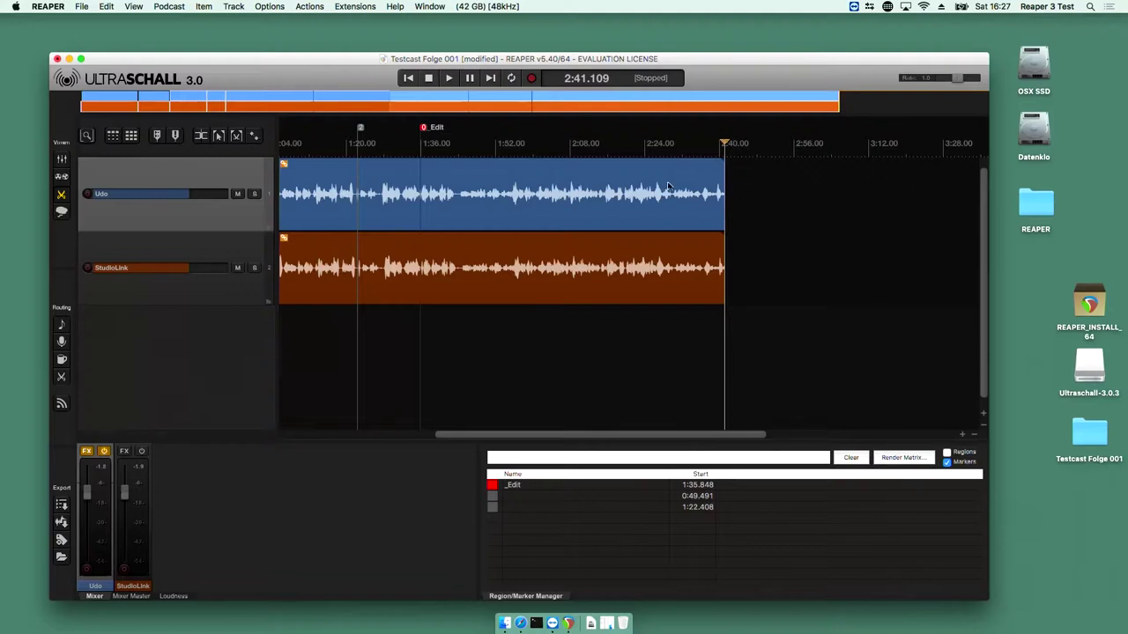
Add a fade-out of about 1 second to the end of the recording on both tracks
scroll(700, 180, "up", 2)
scroll(700, 180, "up", 8)
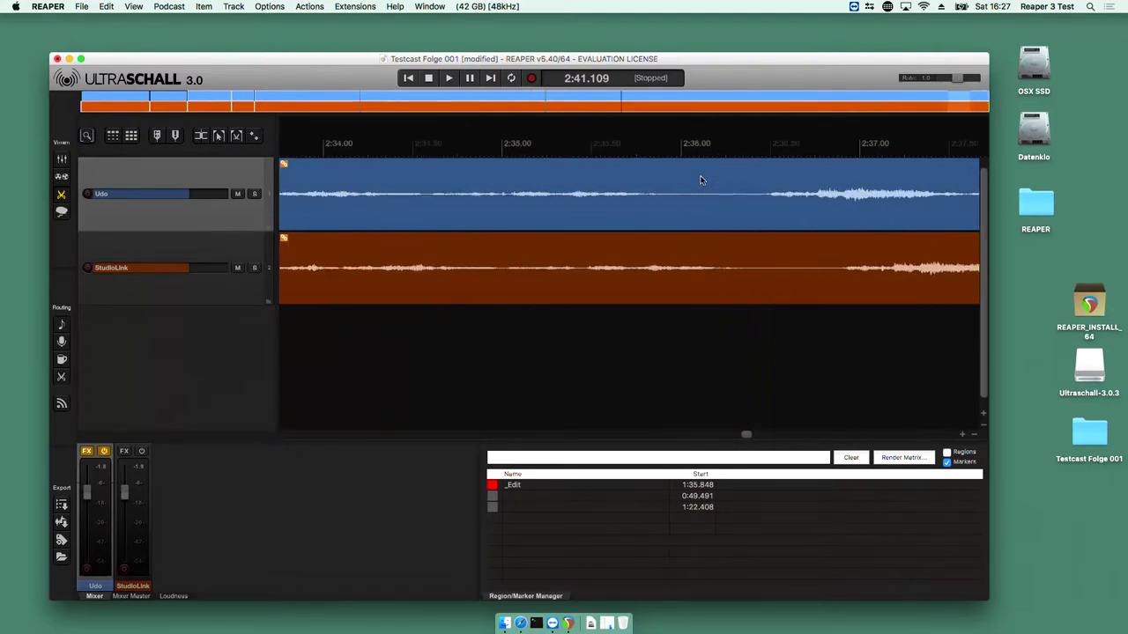
scroll(701, 180, "down", 1)
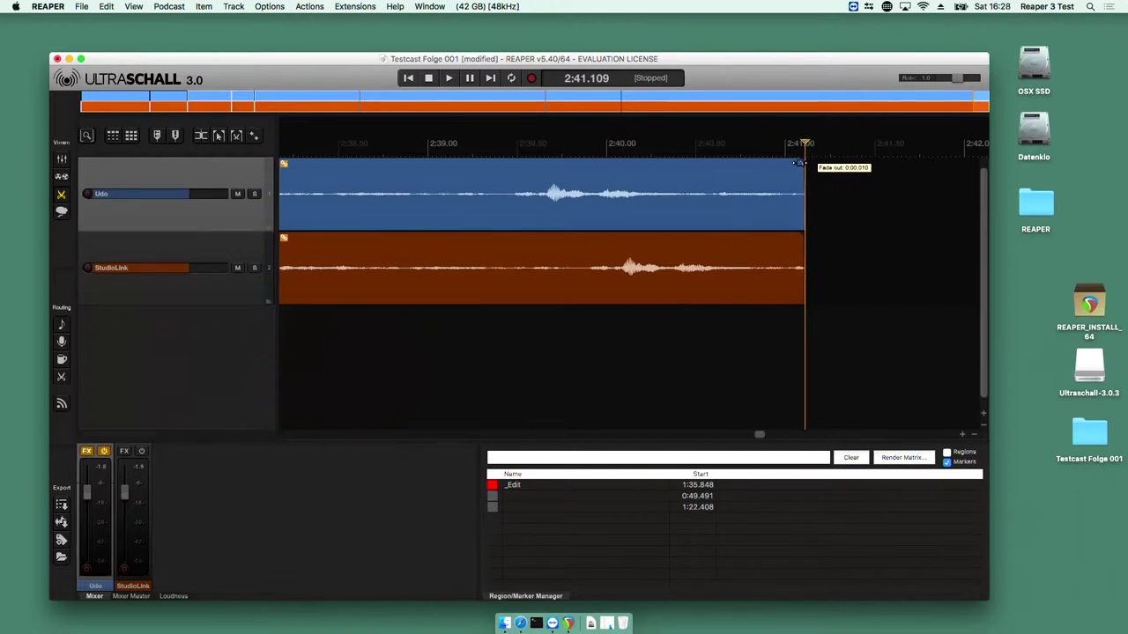
left_click_drag(799, 163, 622, 185)
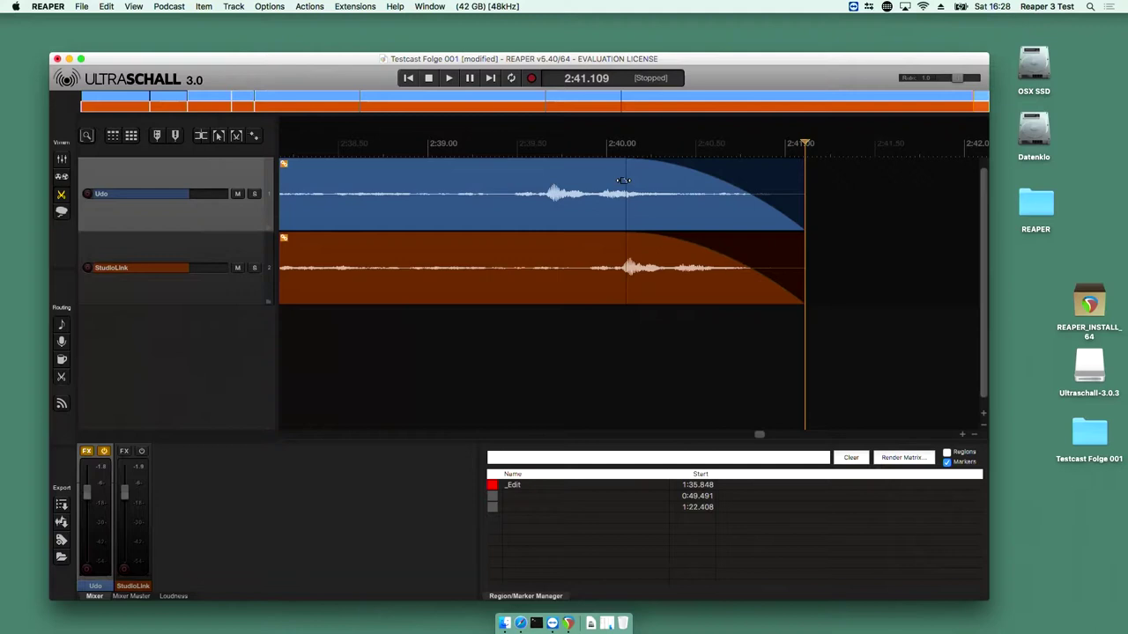
Play the fade-out from 2:40.089, and play it again from 2:39.357 with the Mixer Master shown
left_click(622, 143)
key("space")
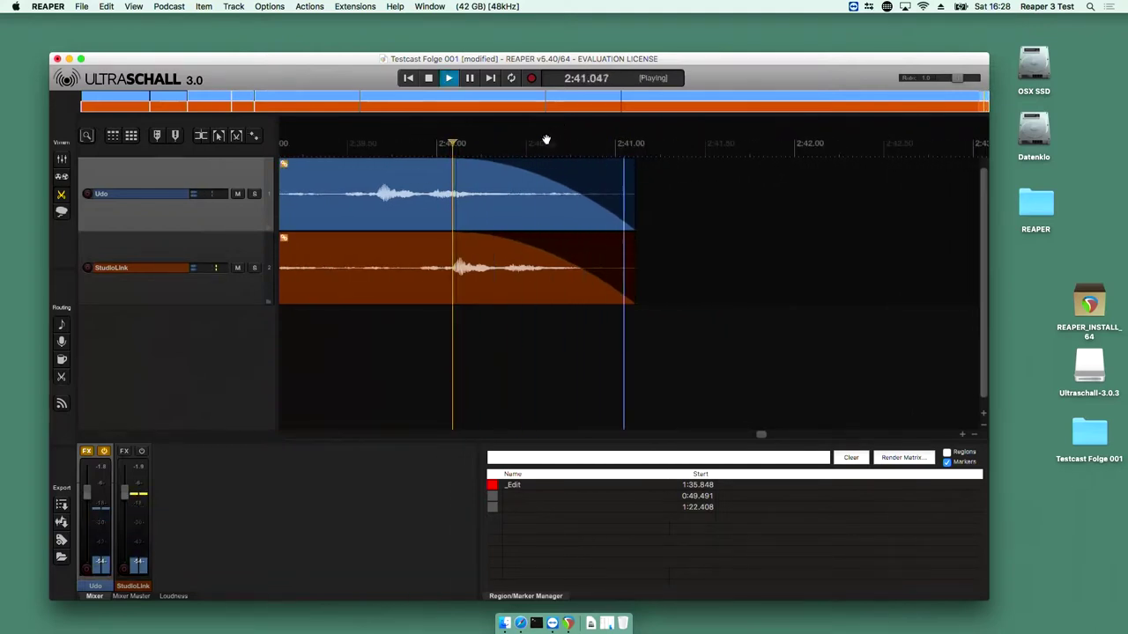
key("space")
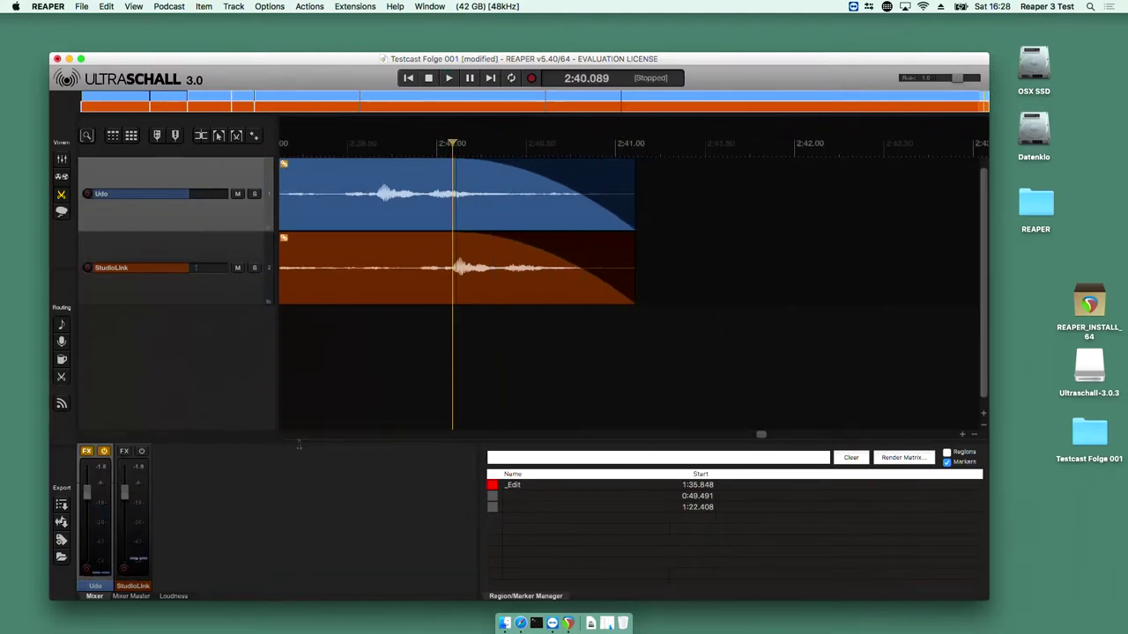
left_click(141, 597)
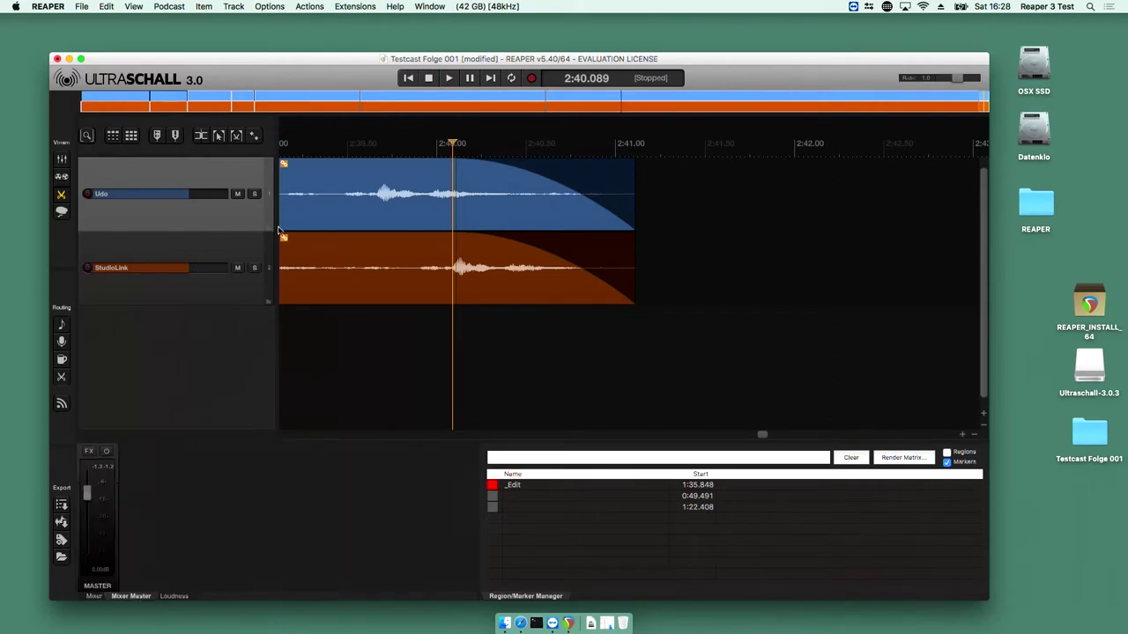
left_click(320, 141)
key("space")
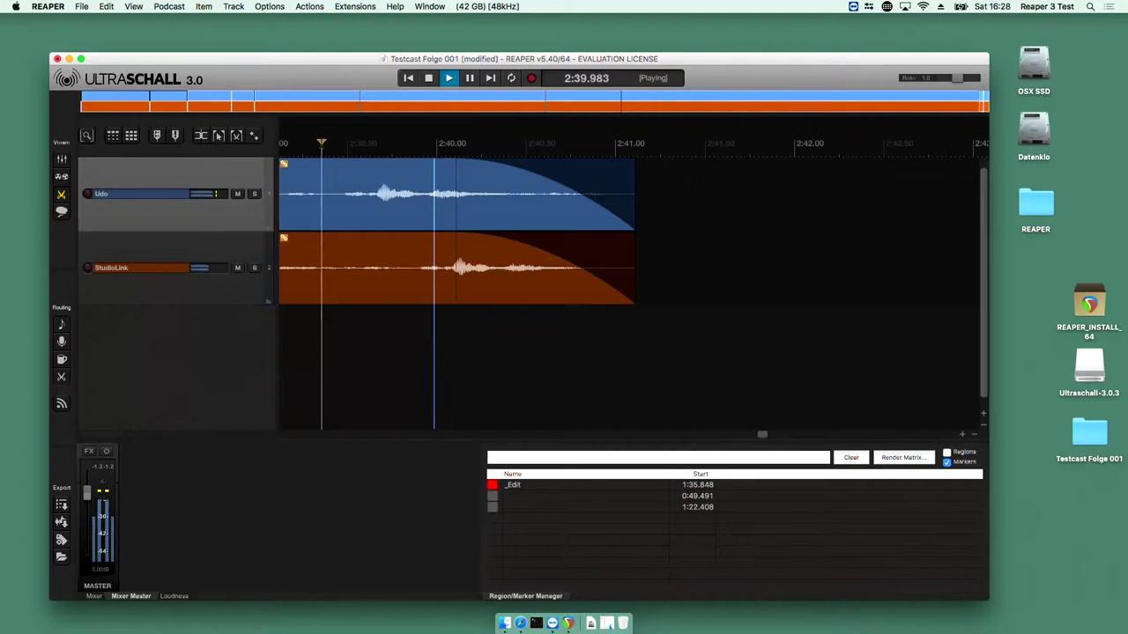
key("space")
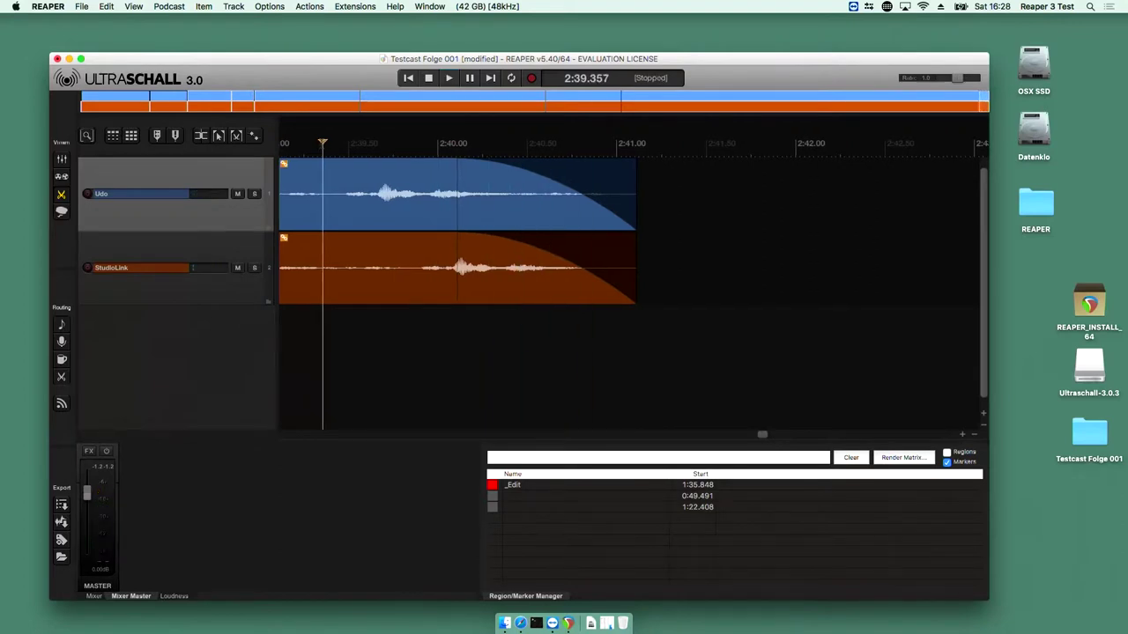
left_click_drag(490, 164, 653, 159)
Place the edit cursor on the cut at 0:00.125 near the start of the recording
key("Home")
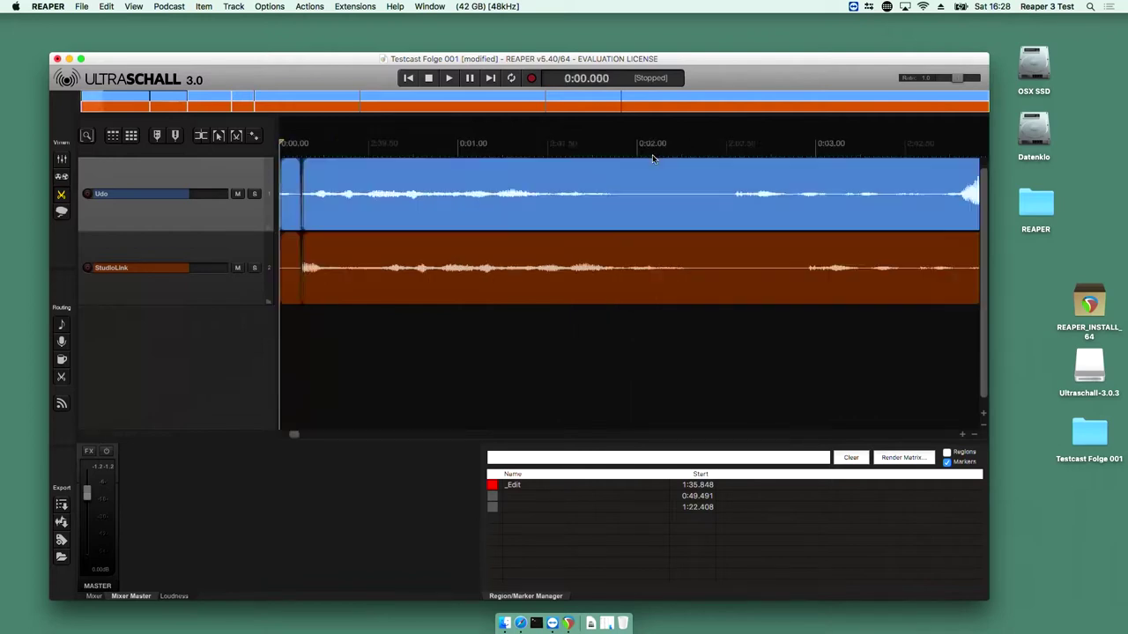
left_click(302, 144)
scroll(302, 144, "up", 10)
scroll(301, 144, "up", 4)
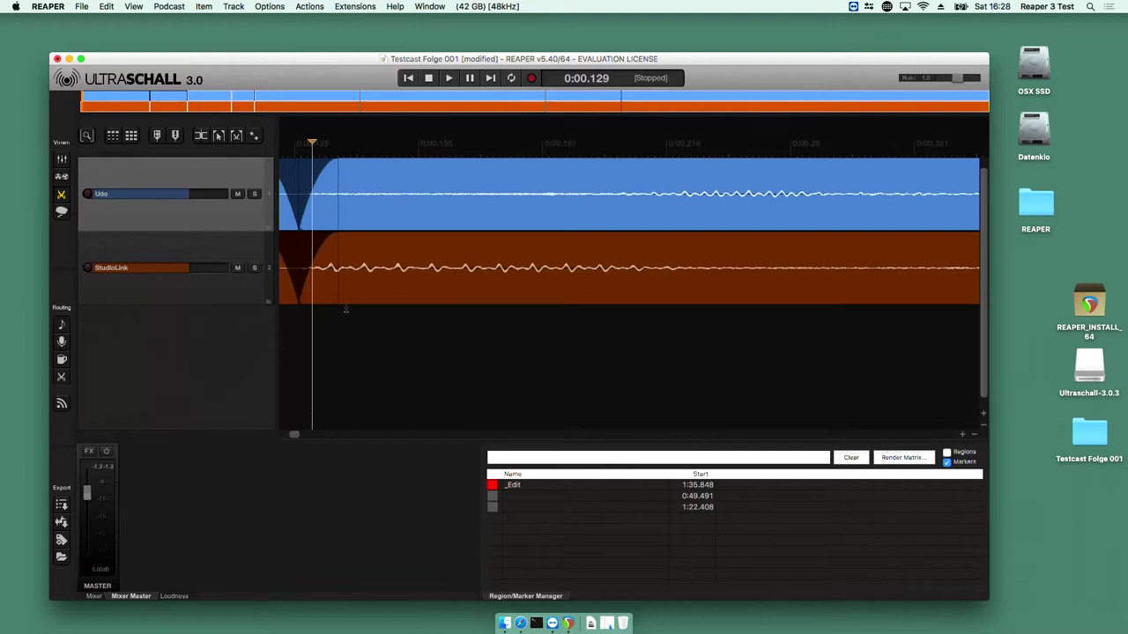
key("Left")
key("Left")
key("Left")
key("Left")
key("Left")
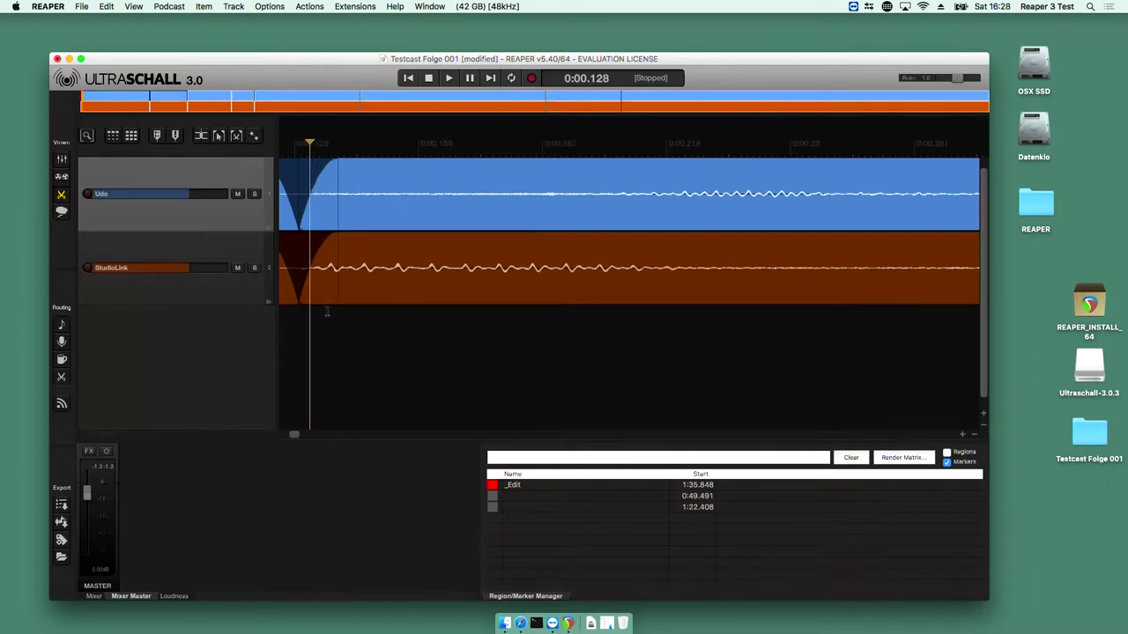
key("Left")
key("Left")
key("Left")
key("Left")
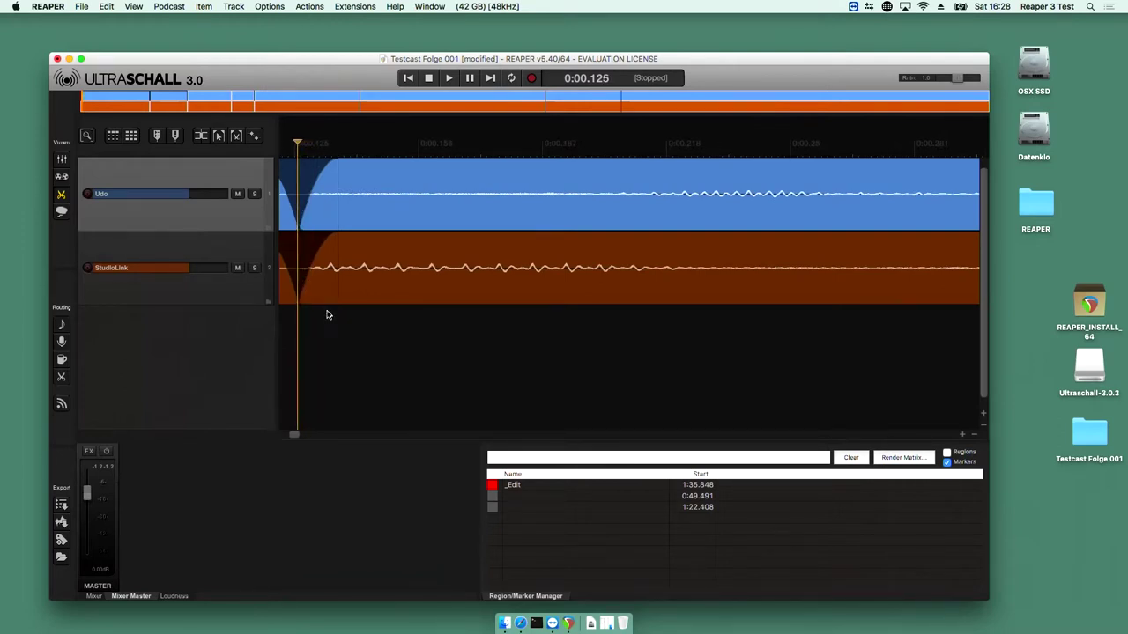
Lengthen the fade-out before the first cut on track 1 so that it starts at about 0:00.100
scroll(326, 339, "right", 2)
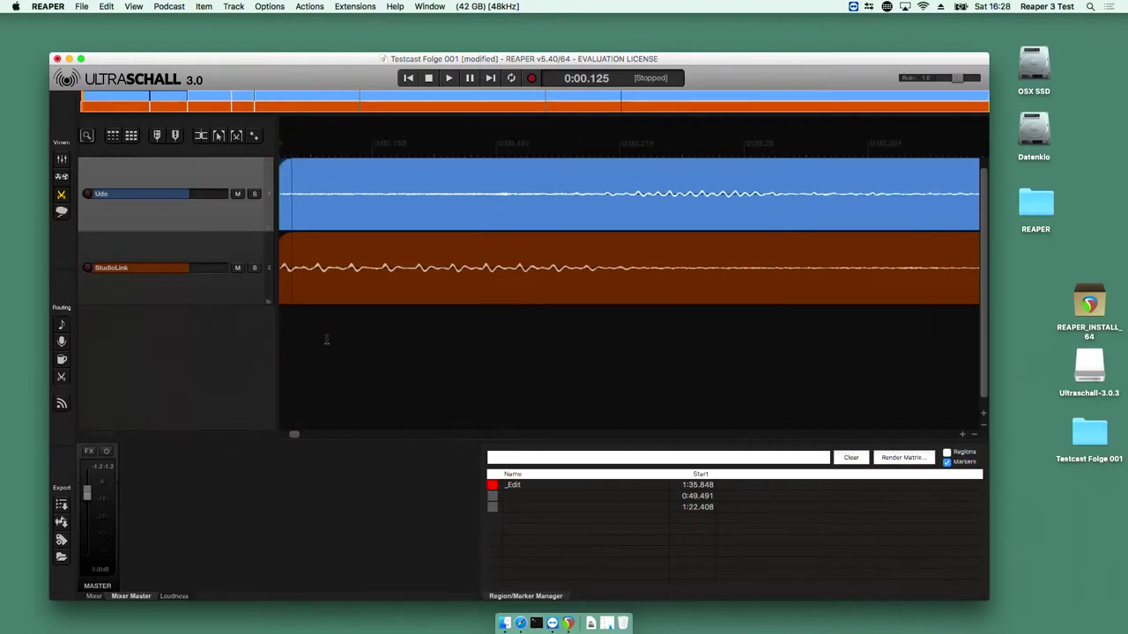
scroll(326, 339, "left", 5)
left_click(360, 346)
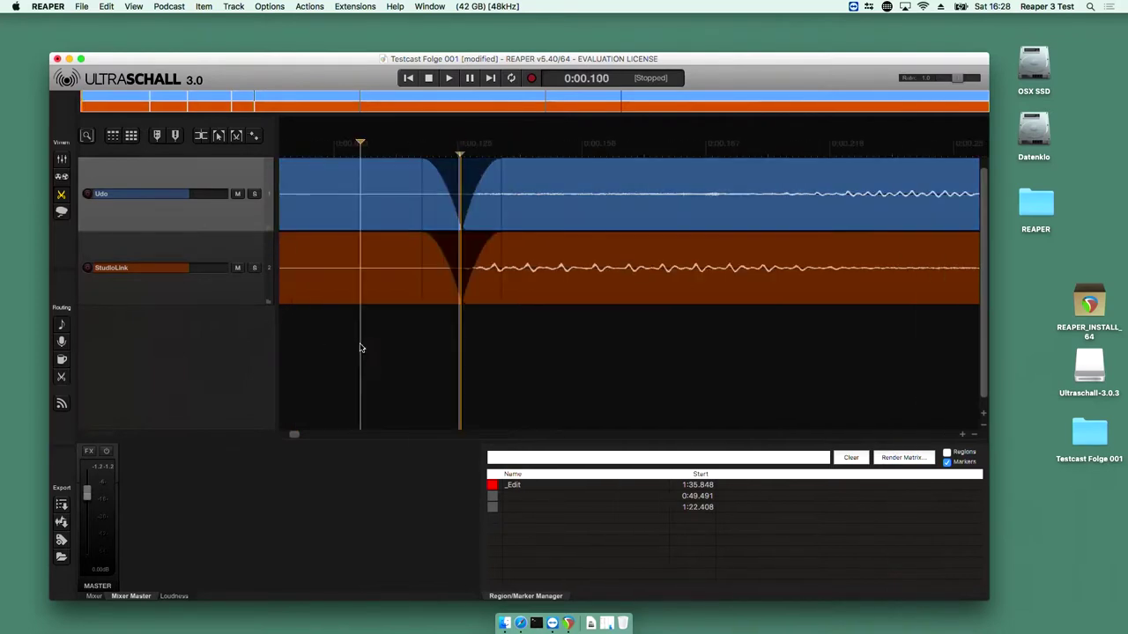
left_click(323, 147)
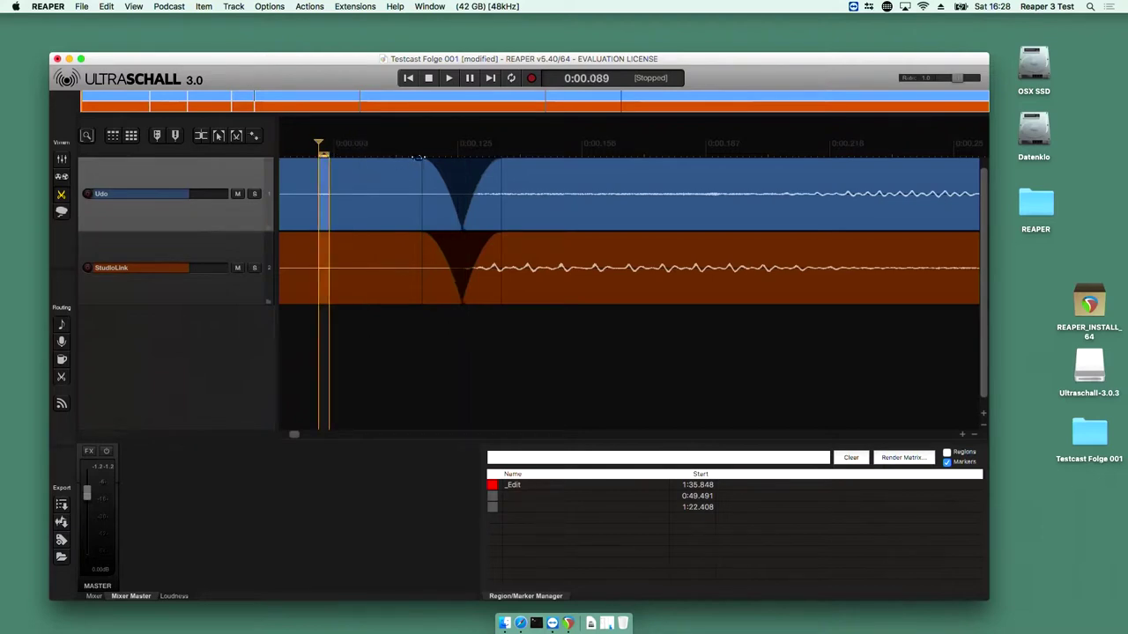
left_click_drag(427, 160, 362, 190)
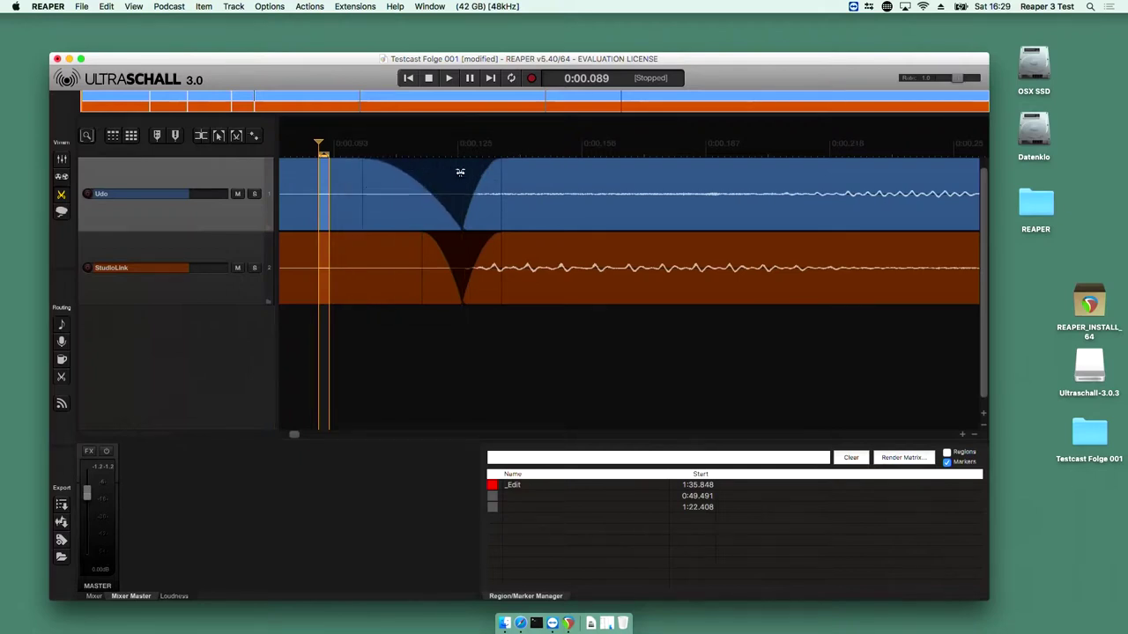
mouse_move(461, 174)
left_mouse_down()
mouse_move(486, 174)
mouse_move(425, 187)
mouse_move(518, 183)
mouse_move(460, 193)
left_mouse_up()
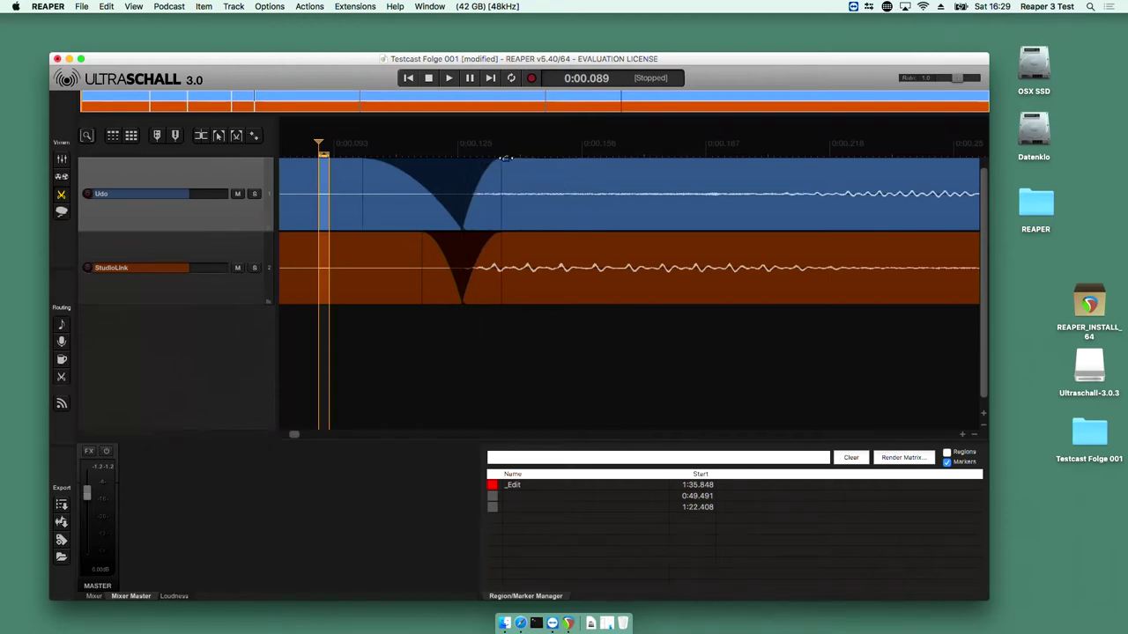
Lengthen the fade-in after the first cut on track 1 so that it ends at about 0:00.144
left_click_drag(504, 159, 470, 129)
left_click_drag(497, 160, 553, 209)
left_click_drag(526, 169, 525, 172)
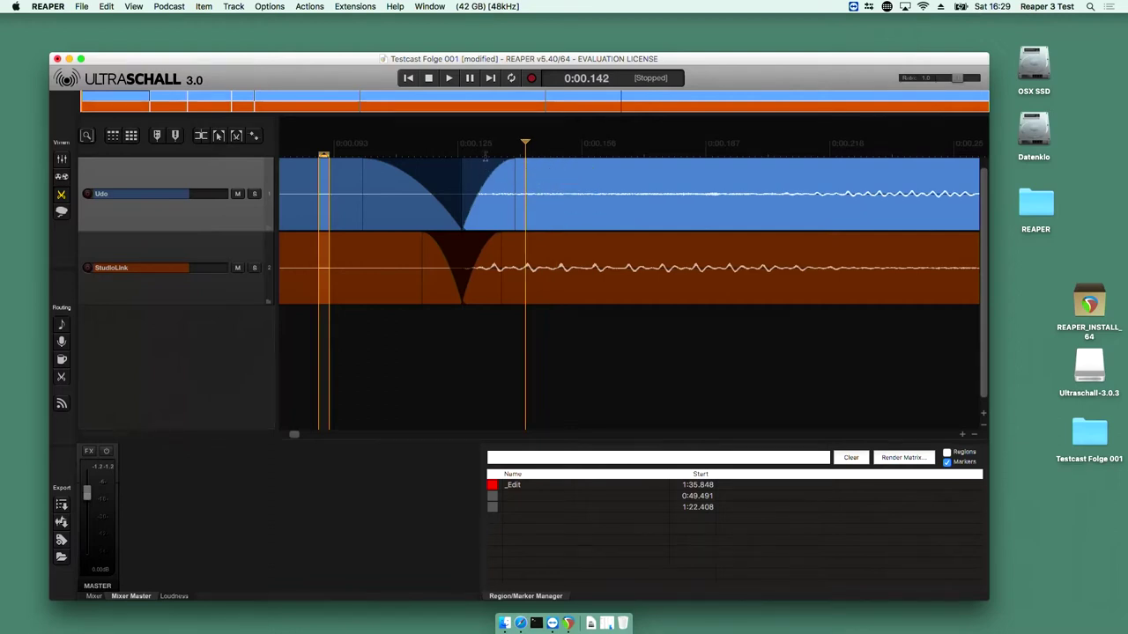
left_click_drag(485, 161, 488, 185)
left_click(551, 165)
left_click_drag(561, 162, 566, 192)
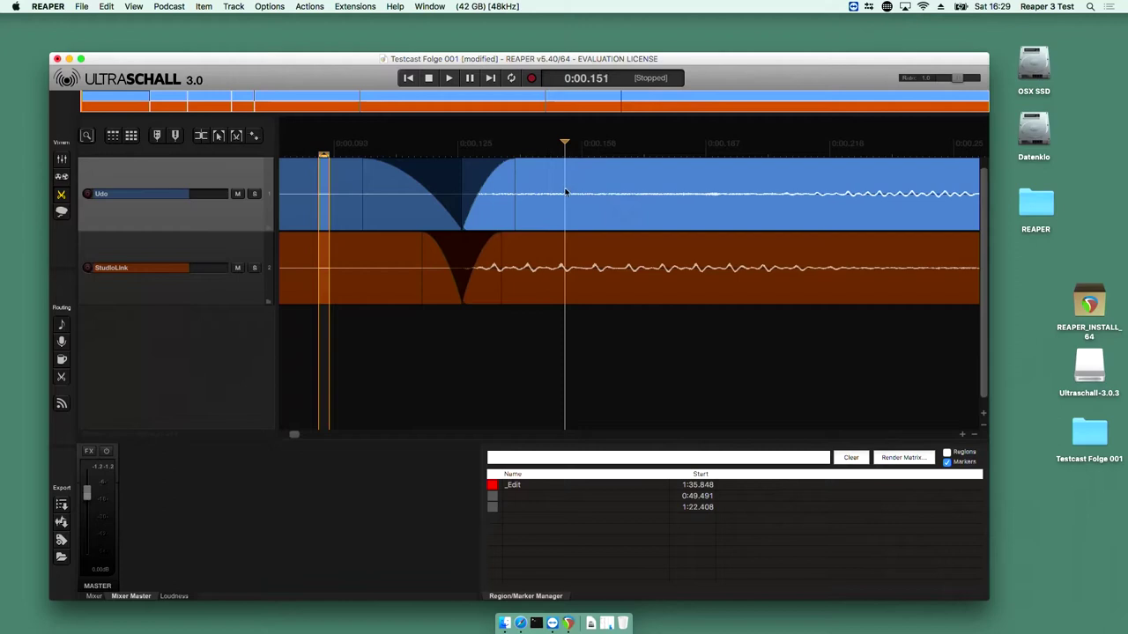
left_click_drag(515, 164, 505, 208)
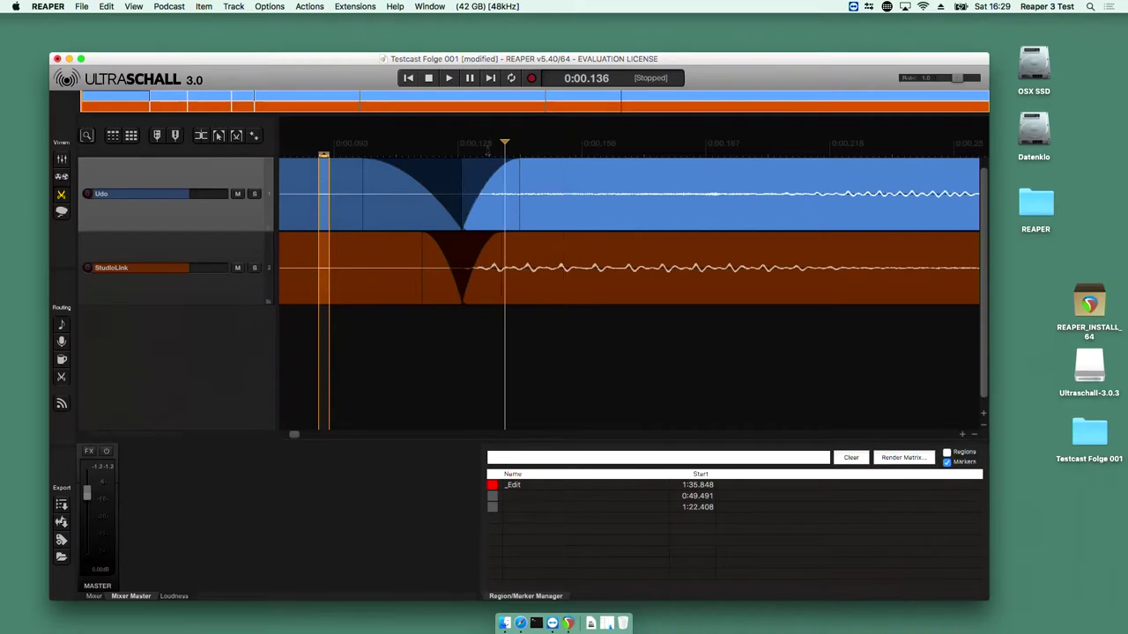
left_click(534, 167)
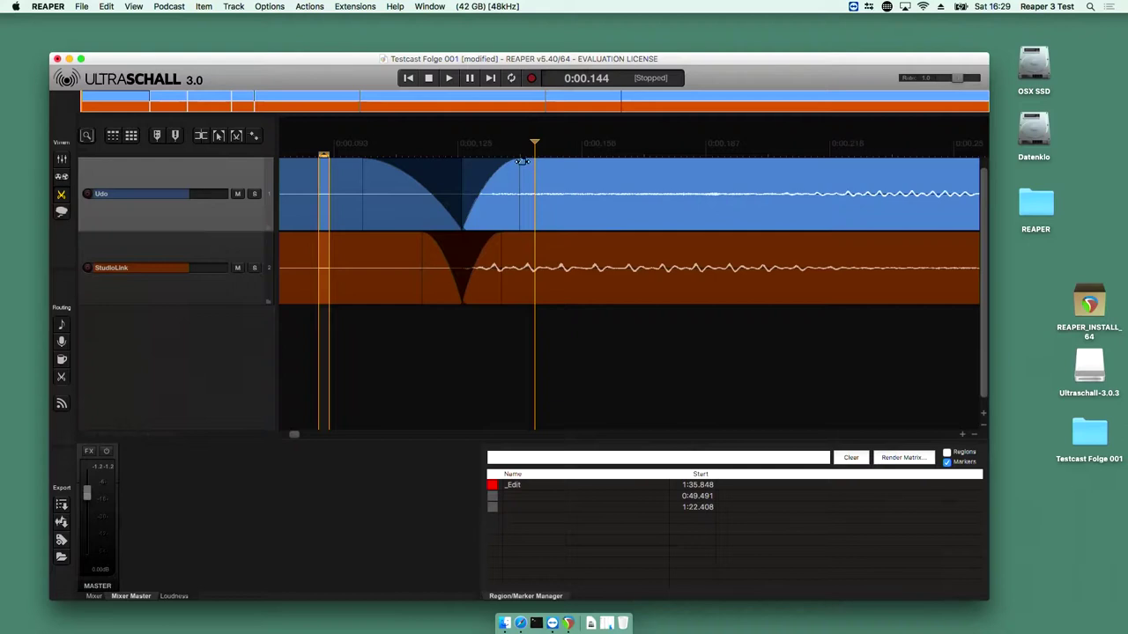
left_click_drag(522, 160, 533, 195)
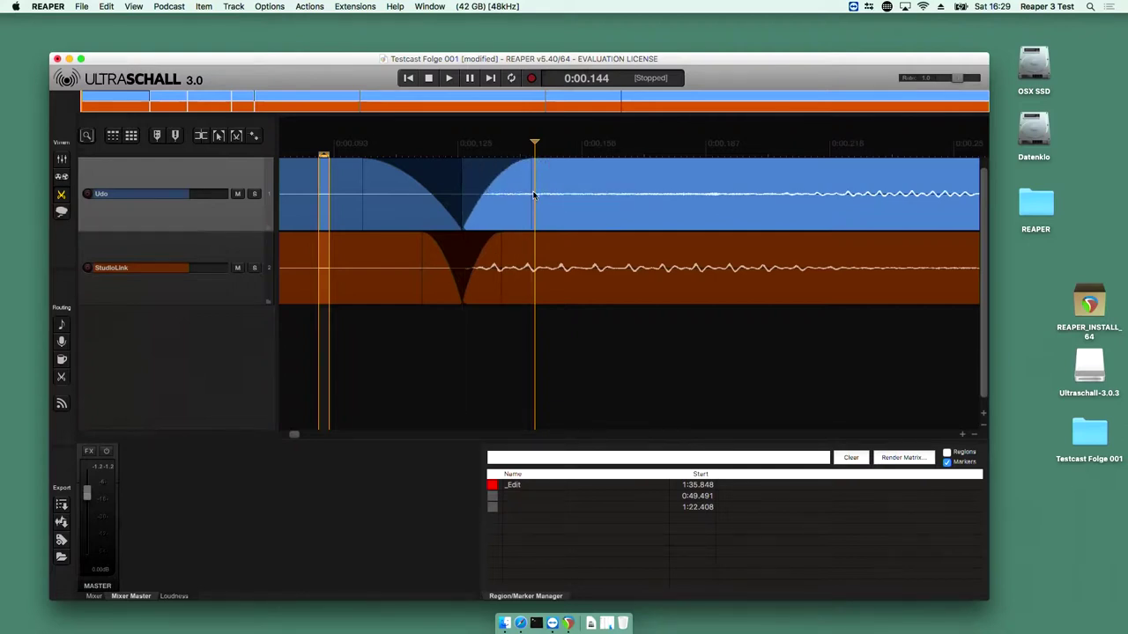
Split the selected item on track 1 at 0:05.001
scroll(542, 212, "down", 10)
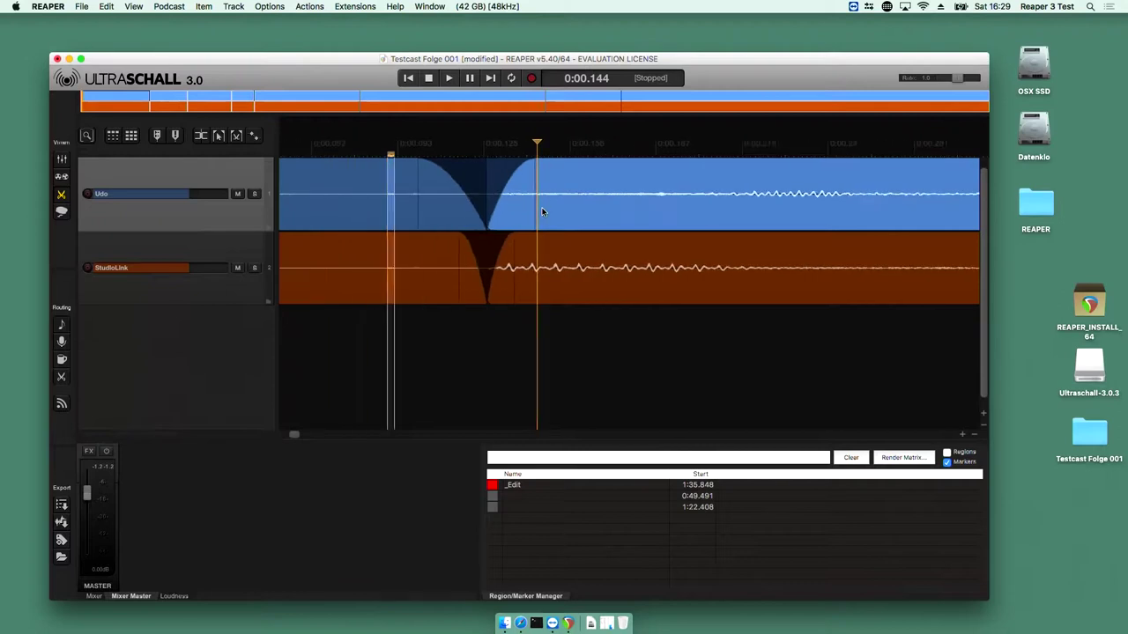
scroll(542, 212, "down", 8)
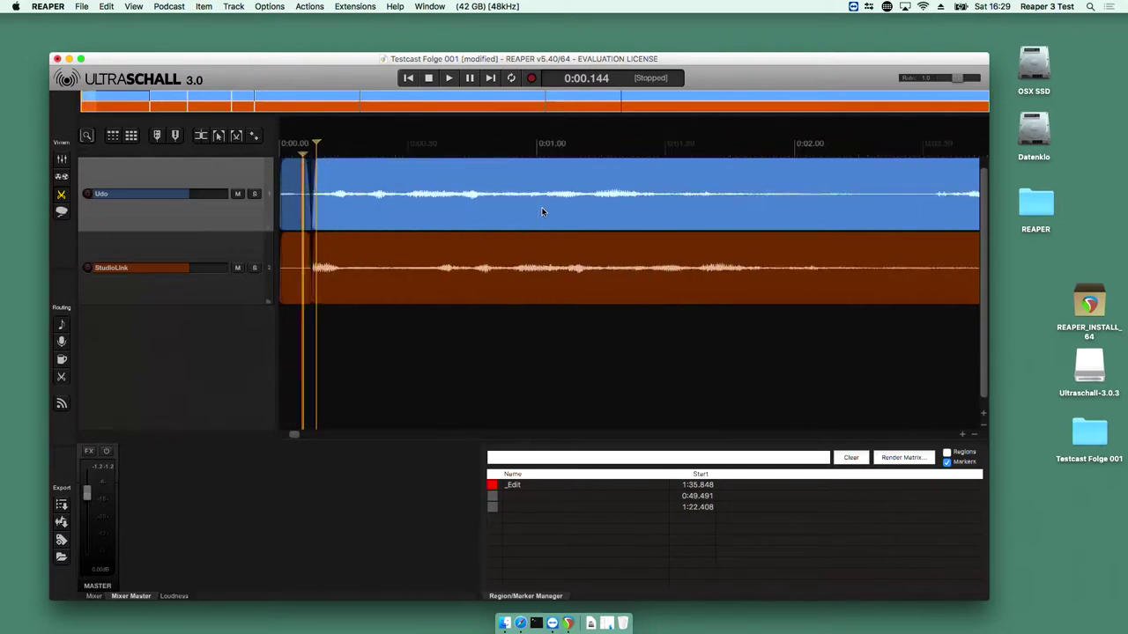
scroll(542, 211, "down", 5)
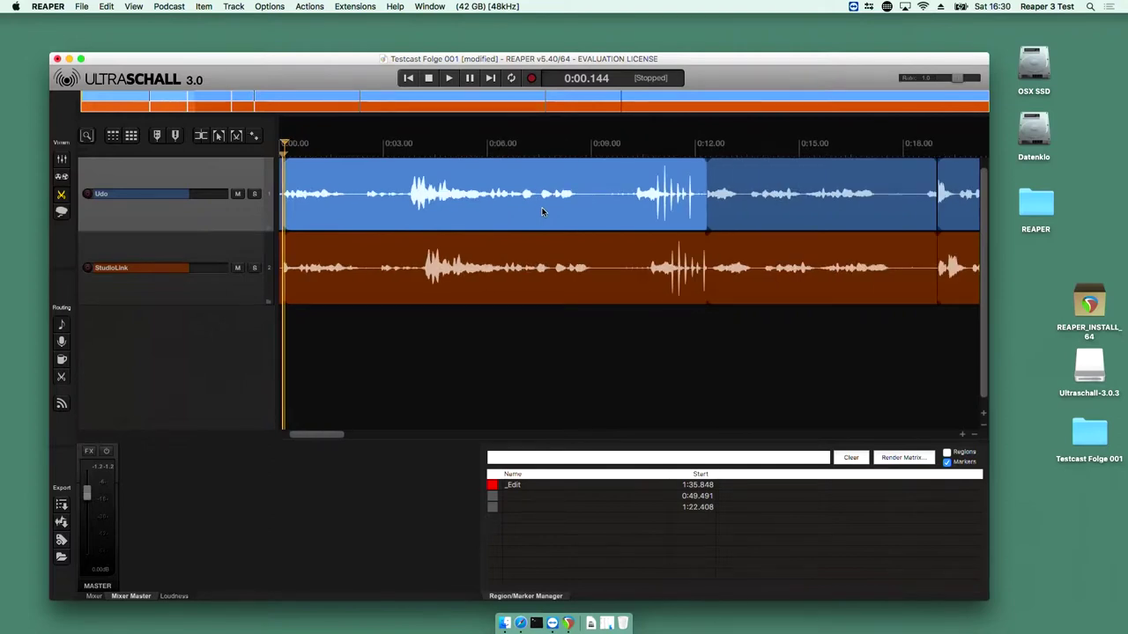
left_click(455, 156)
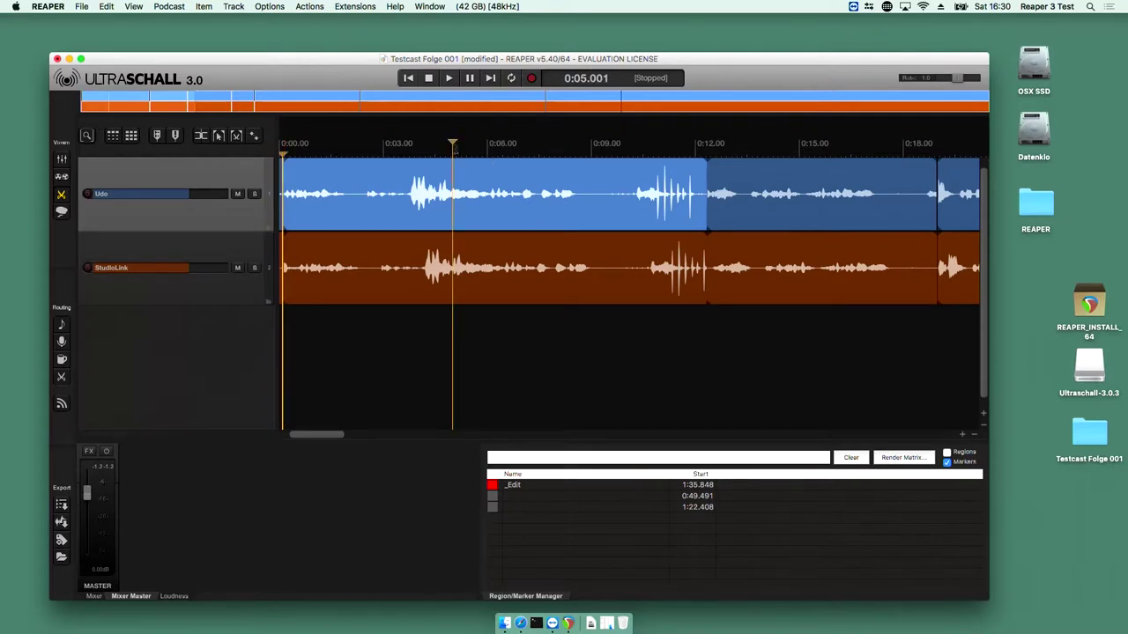
key("s")
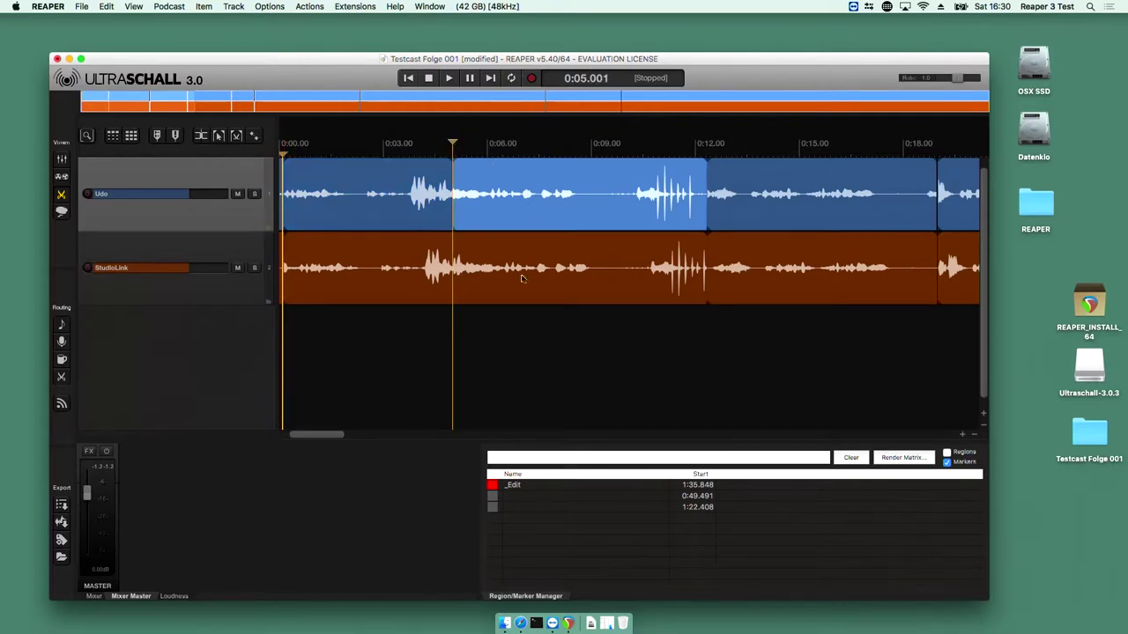
right_click(504, 325)
left_click(477, 133)
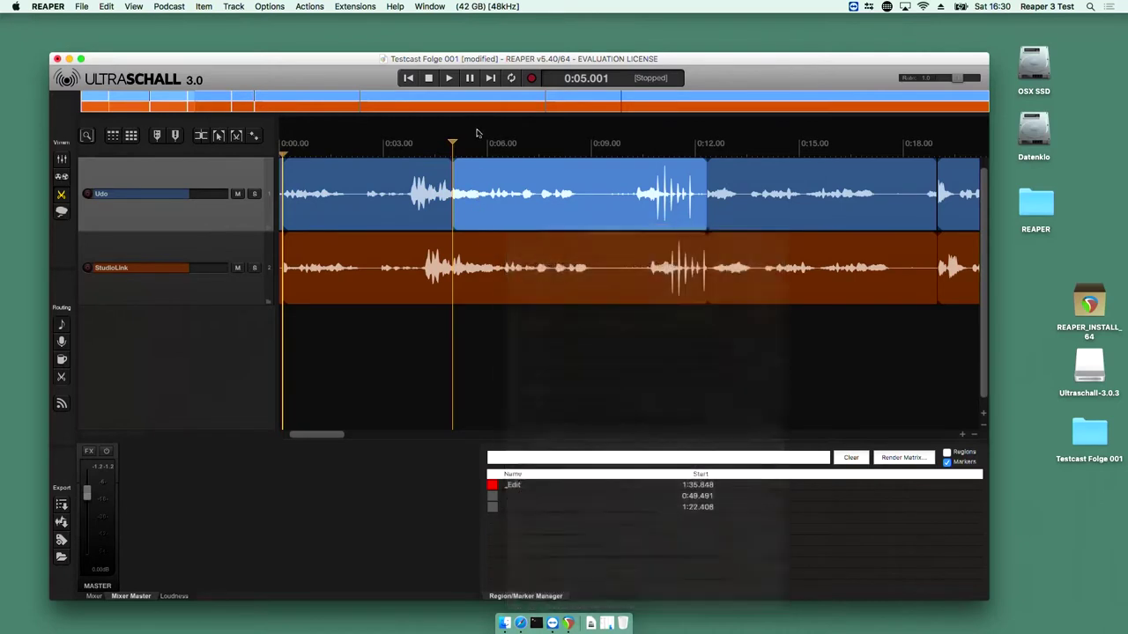
right_click(478, 133)
right_click(442, 178)
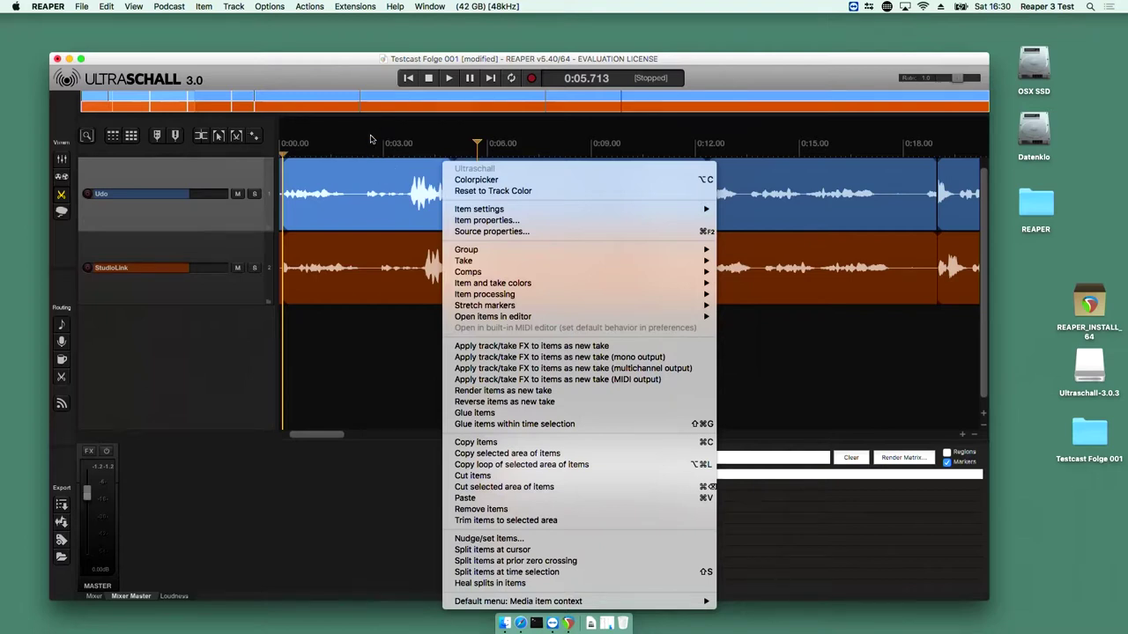
right_click(371, 138)
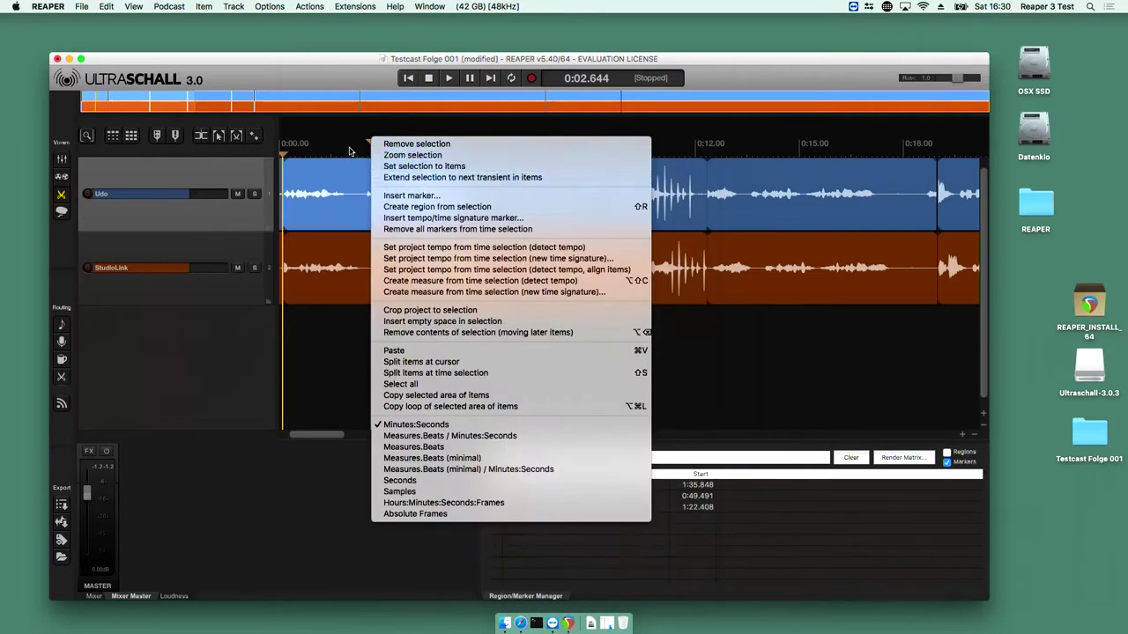
left_click(349, 152)
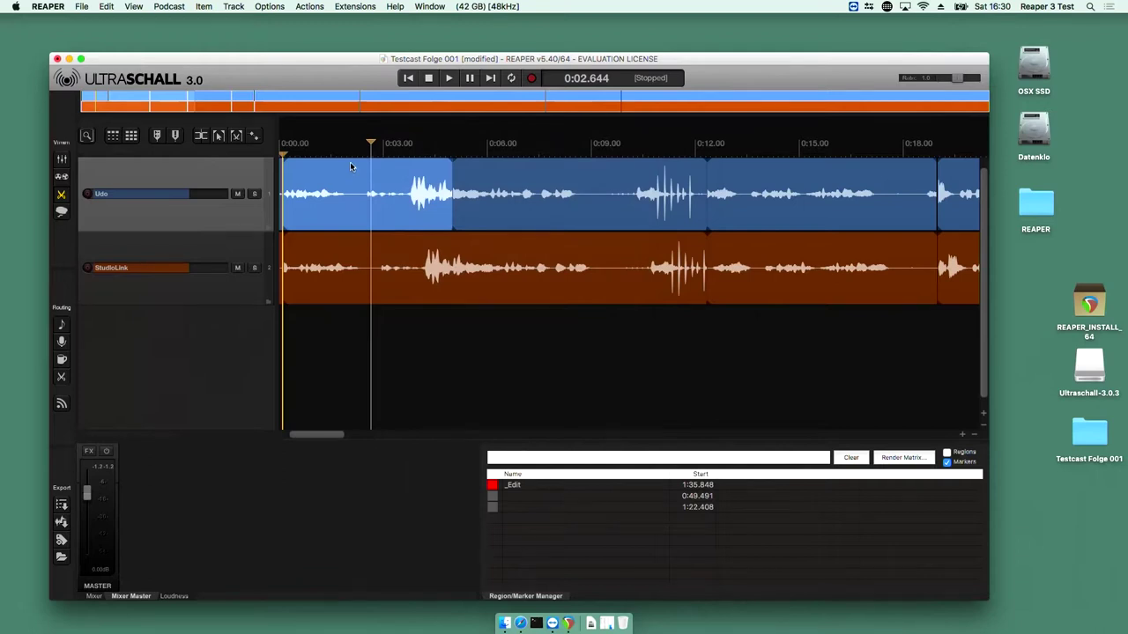
Lower the volume of the first item on track 1 strongly and play the passage back from 0:02.068
left_click(351, 192)
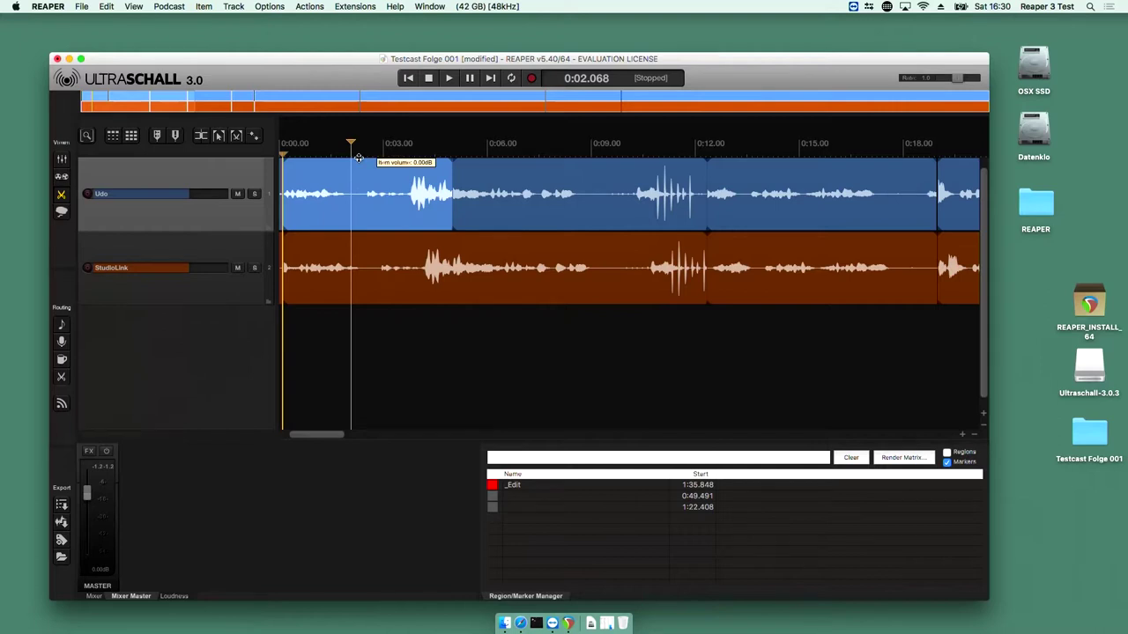
left_click_drag(359, 158, 361, 196)
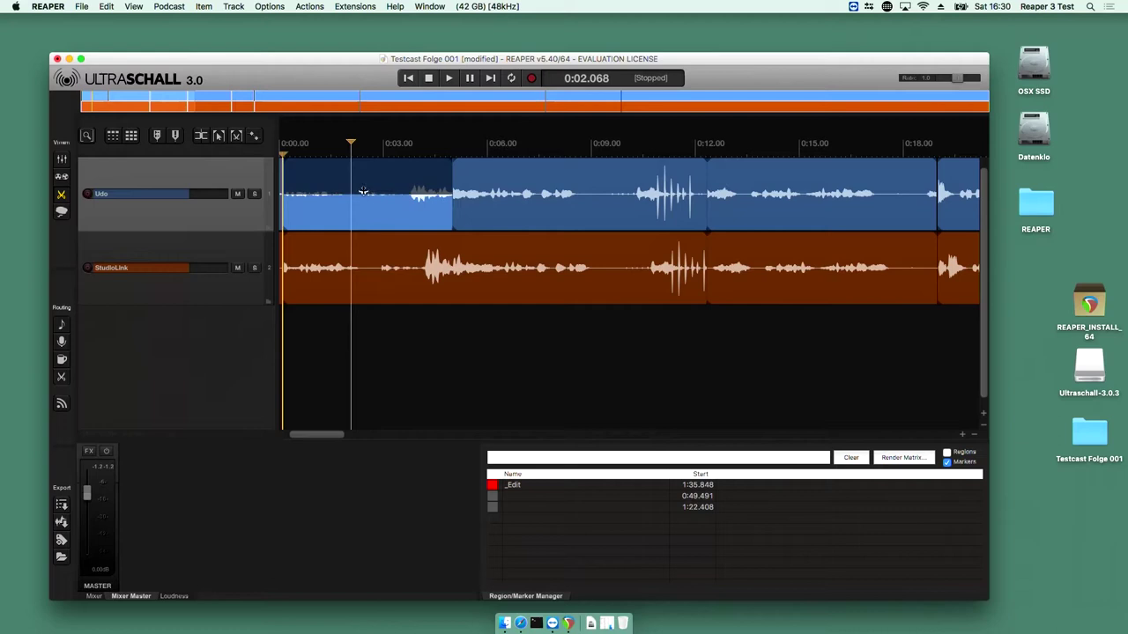
key("space")
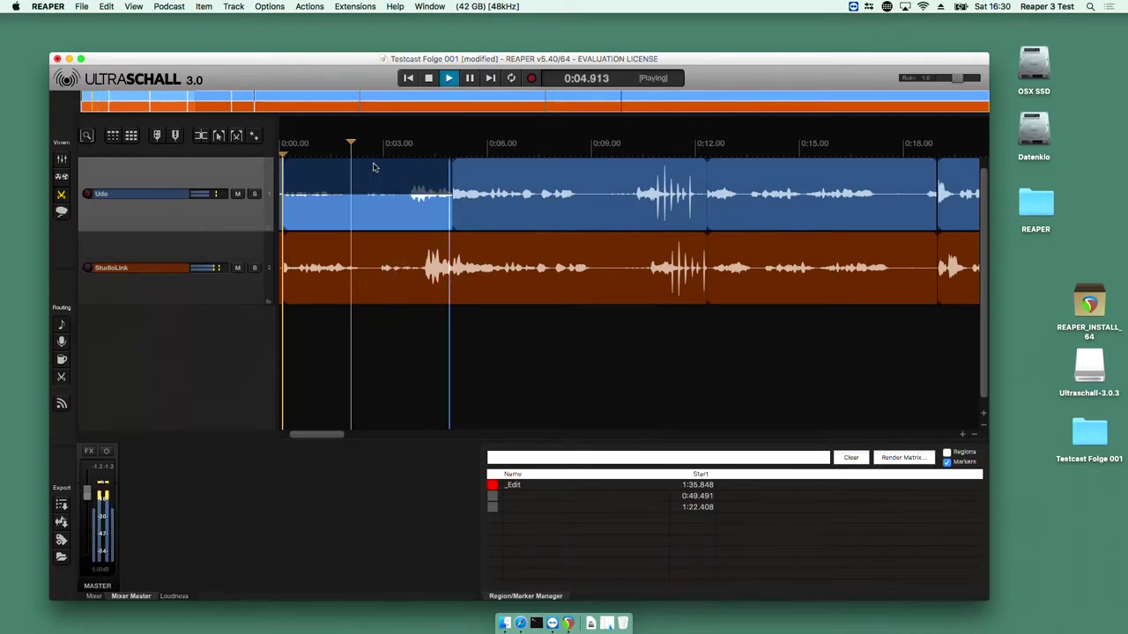
key("space")
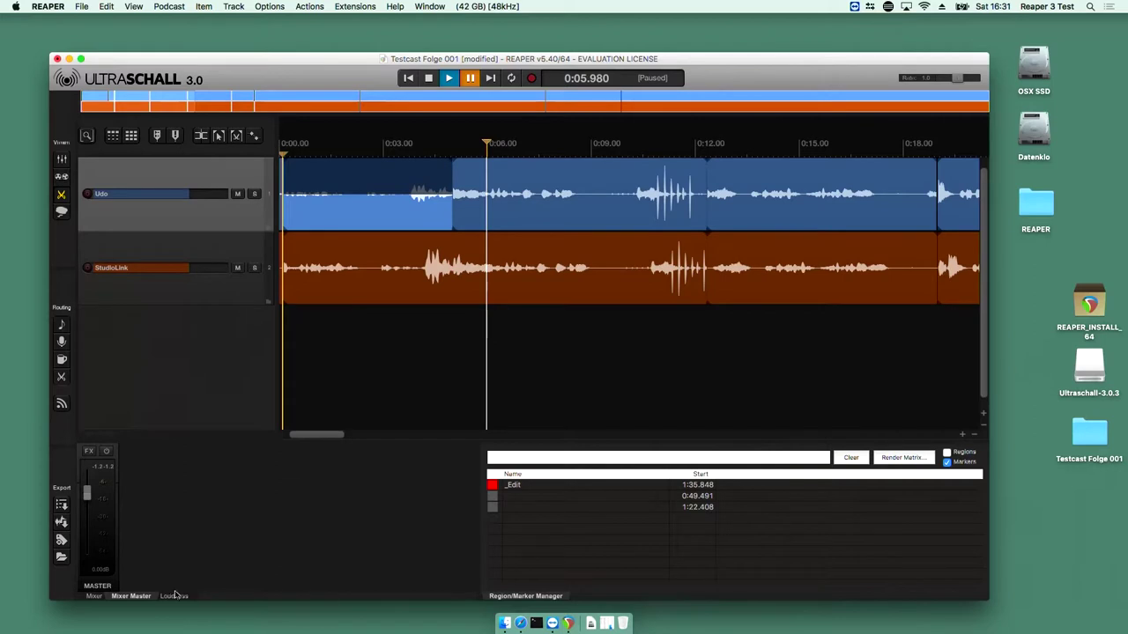
Show the track mixer and raise track 1's volume fader
left_click(93, 596)
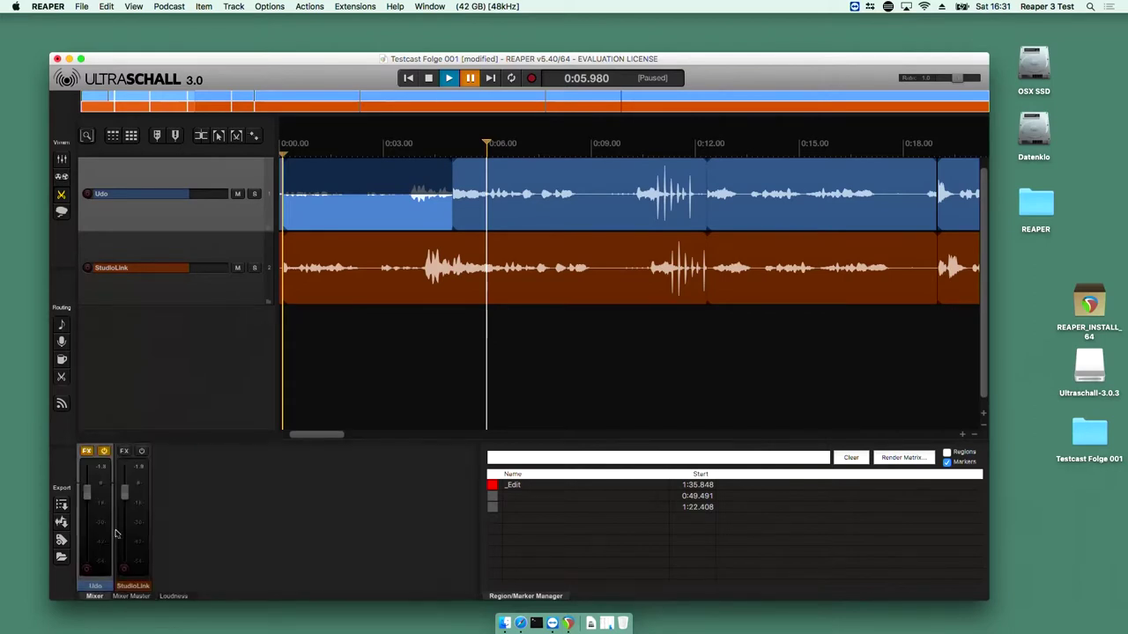
left_click(529, 208)
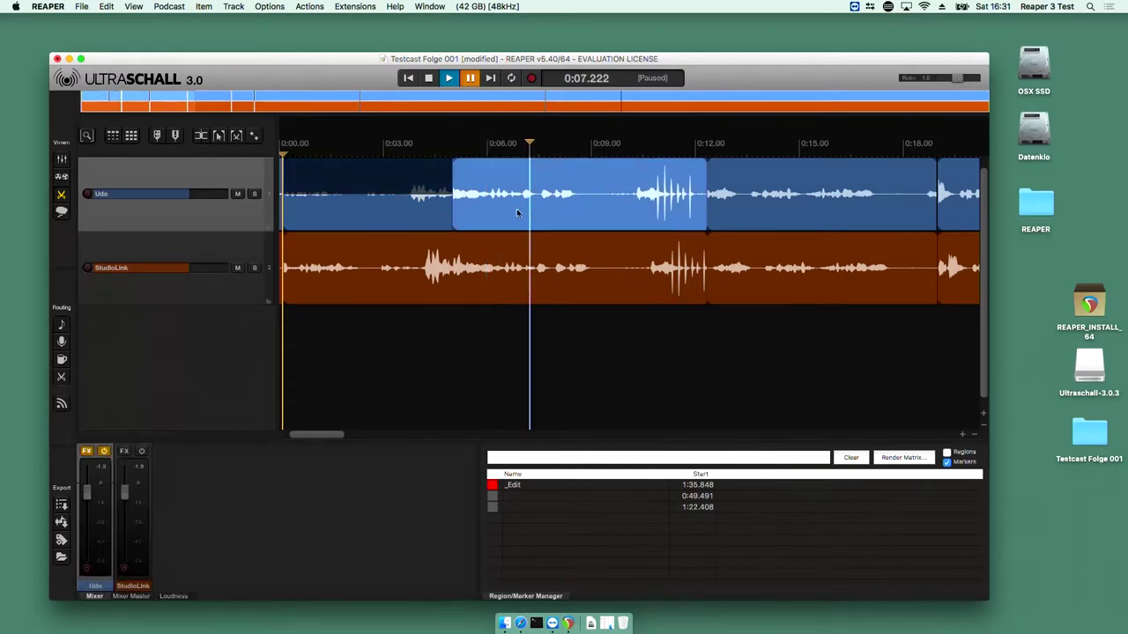
mouse_move(89, 496)
left_click_drag(89, 496, 87, 478)
Reduce the volume of the item starting near 0:12 on track 1 and mark the range from 0:13.766 to about 0:14.6
left_click(750, 155)
left_click_drag(756, 155, 785, 155)
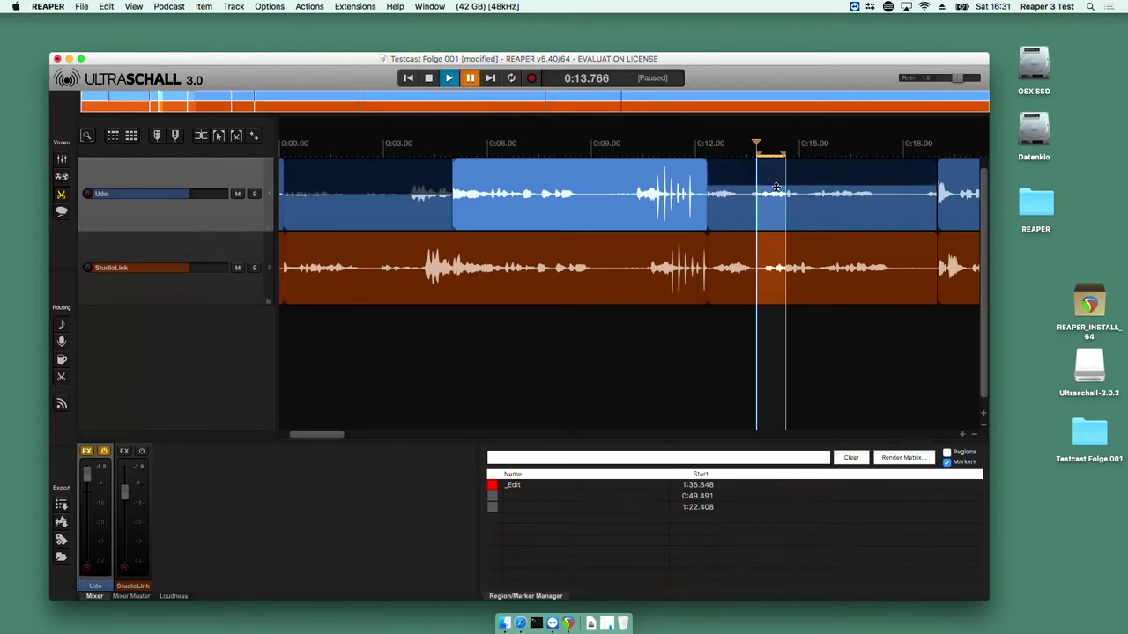
left_click(777, 187)
left_click(777, 140)
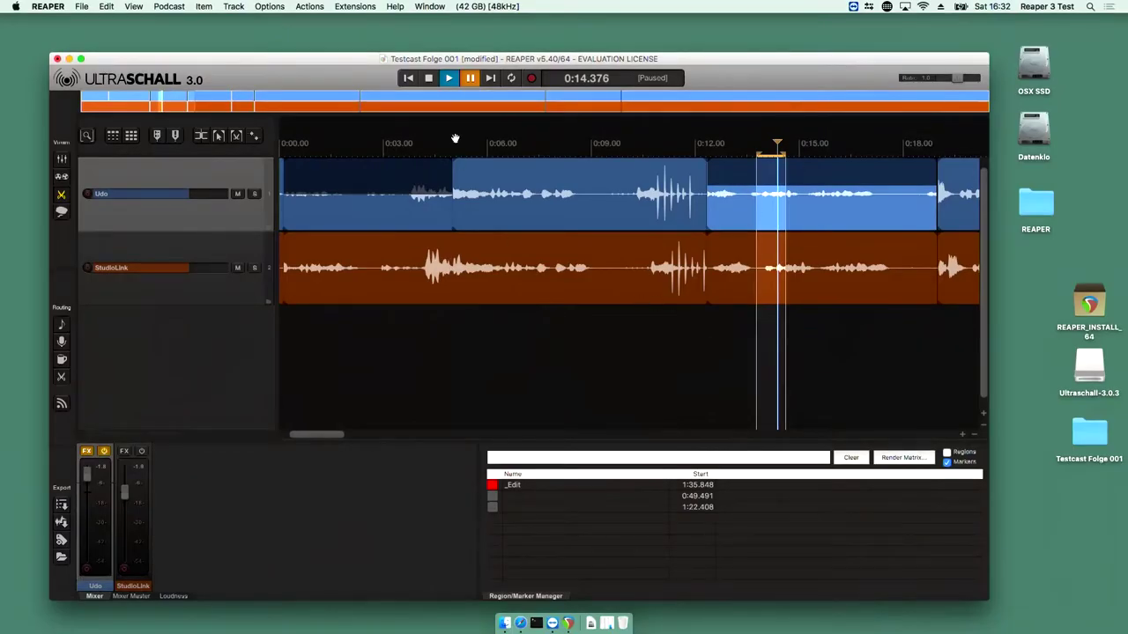
left_click(81, 6)
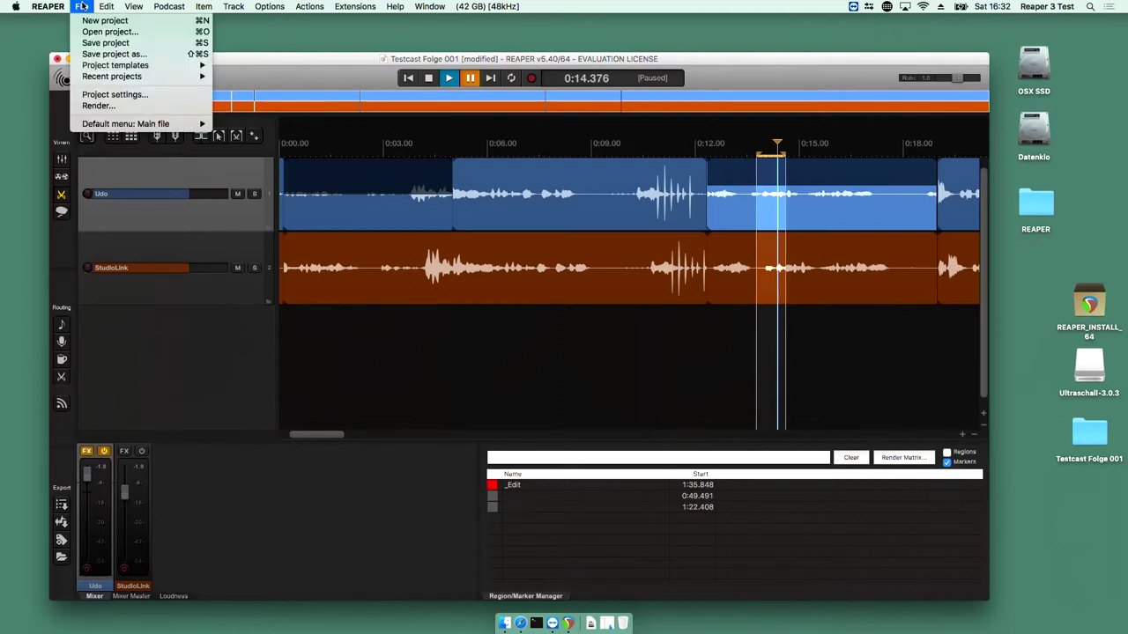
mouse_move(95, 5)
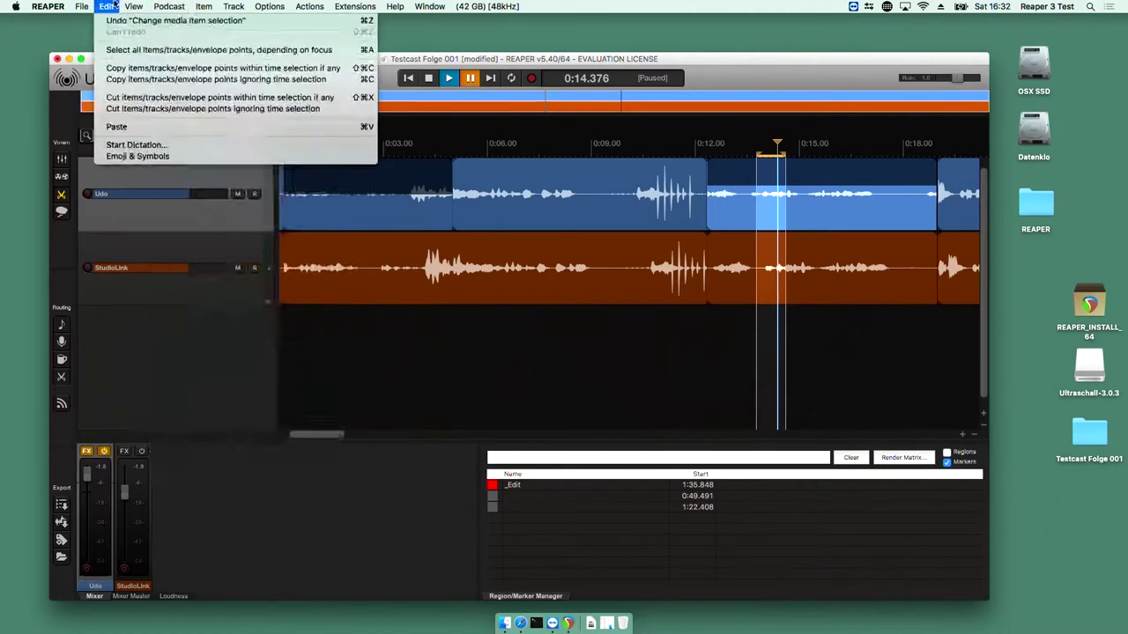
mouse_move(202, 6)
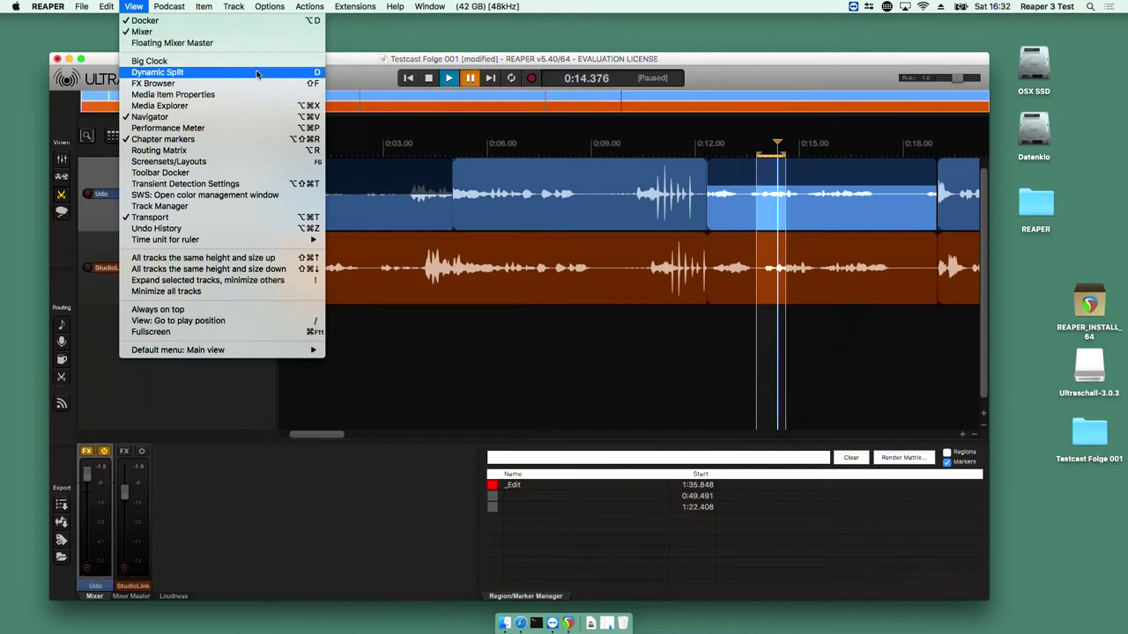
left_click(357, 64)
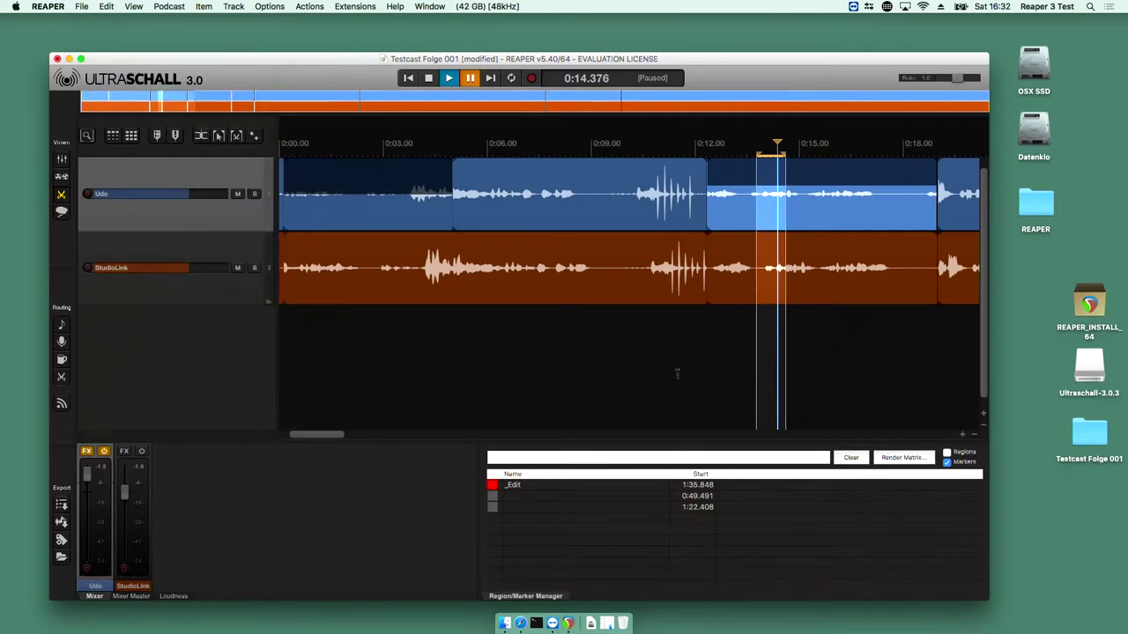
double_click(1036, 220)
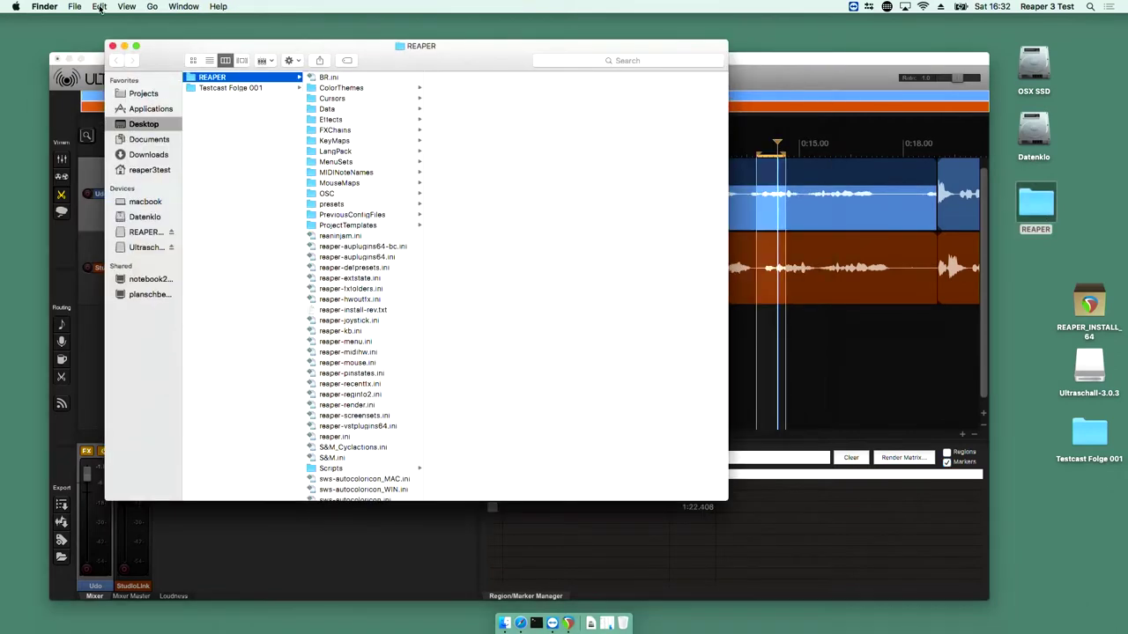
left_click(111, 45)
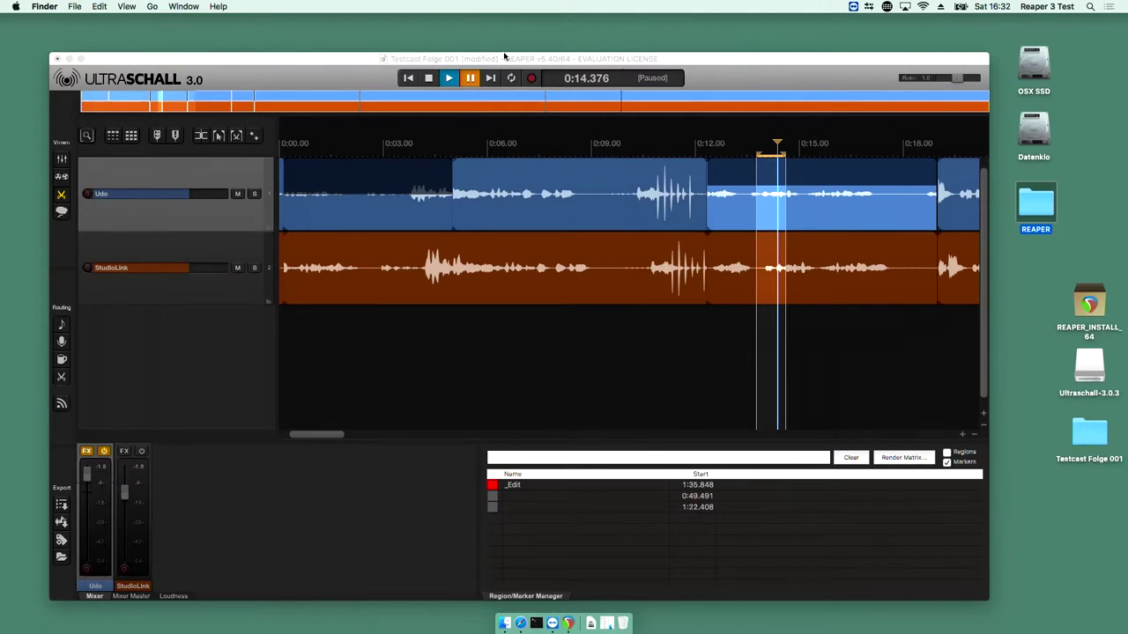
Import the first speaker's short-named 01 FLAC file from the Testcast Folge 001 Recordings folder onto a new track below StudioLink
left_click_drag(337, 58, 570, 271)
double_click(570, 271)
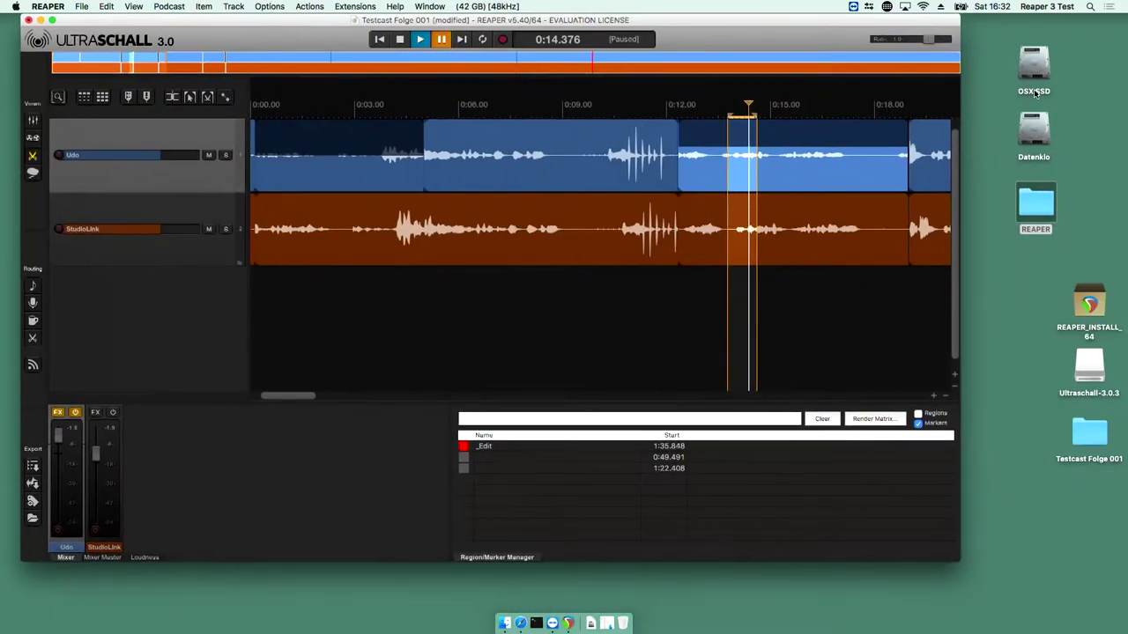
double_click(1086, 449)
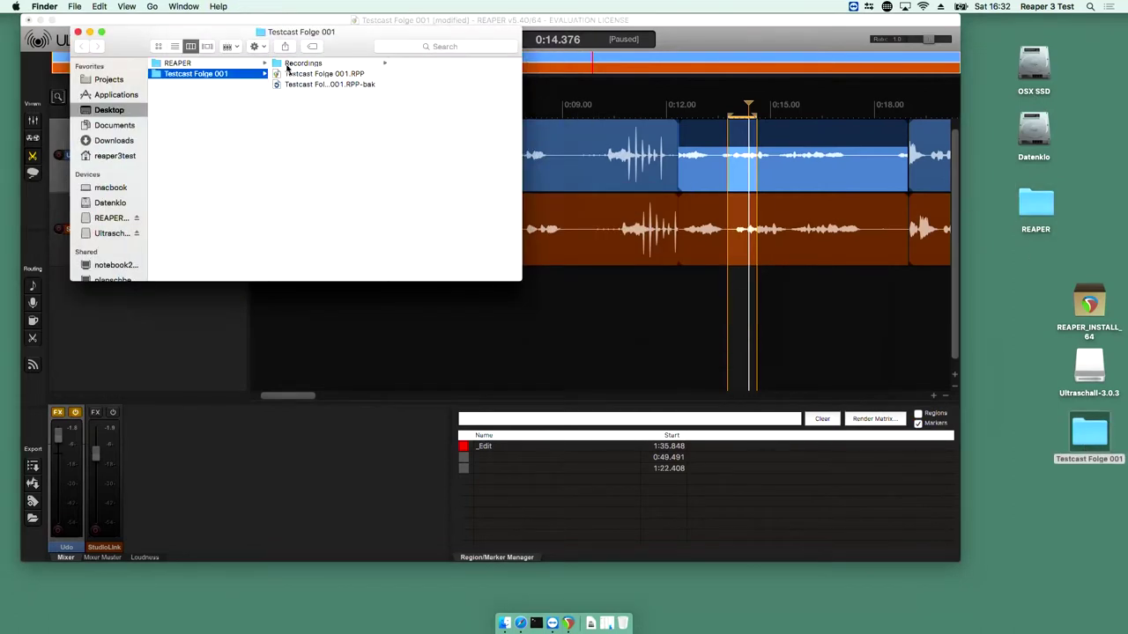
left_click(286, 66)
left_click_drag(427, 88, 189, 311)
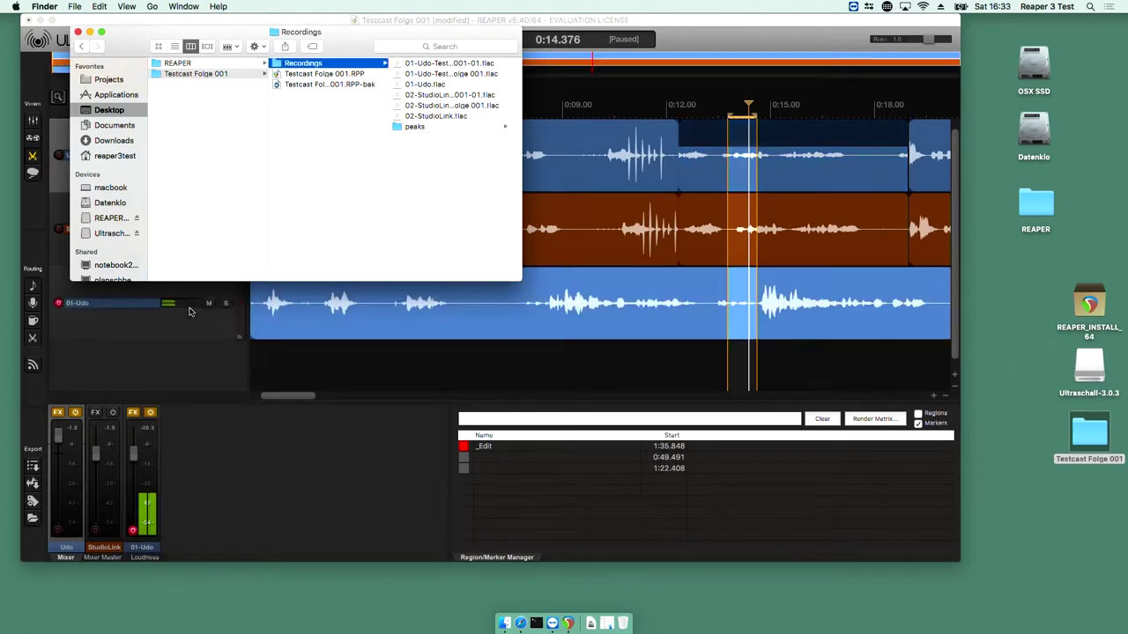
left_click(189, 319)
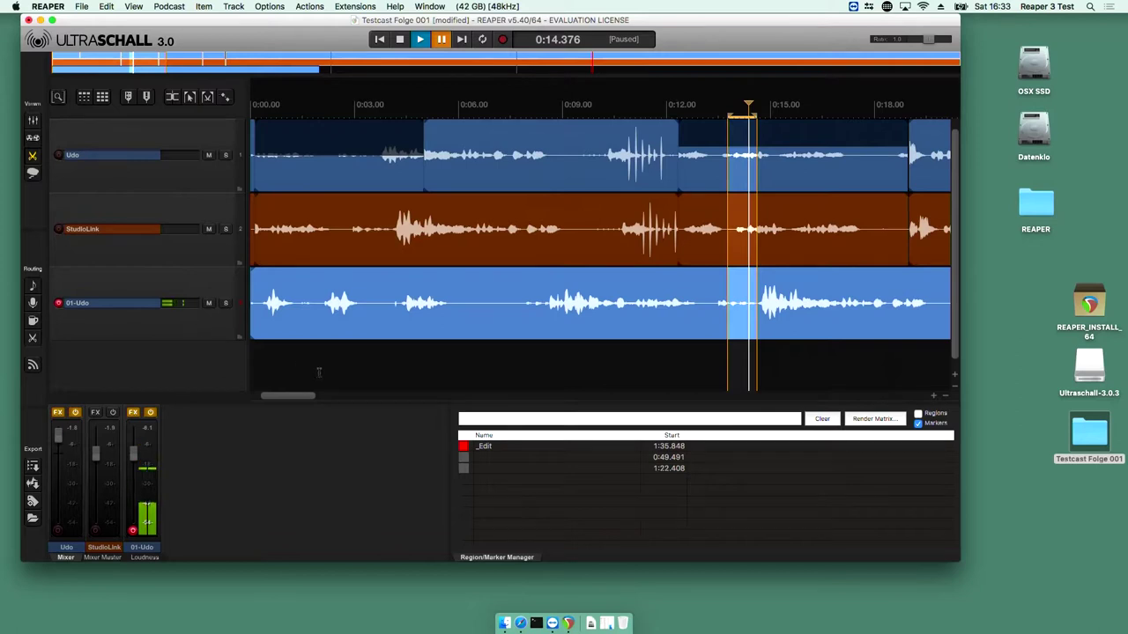
Move the imported item to the end of the StudioLink track, starting at about 2:35 so that it overlaps the existing recording
scroll(319, 371, "down", 3)
scroll(319, 372, "down", 10)
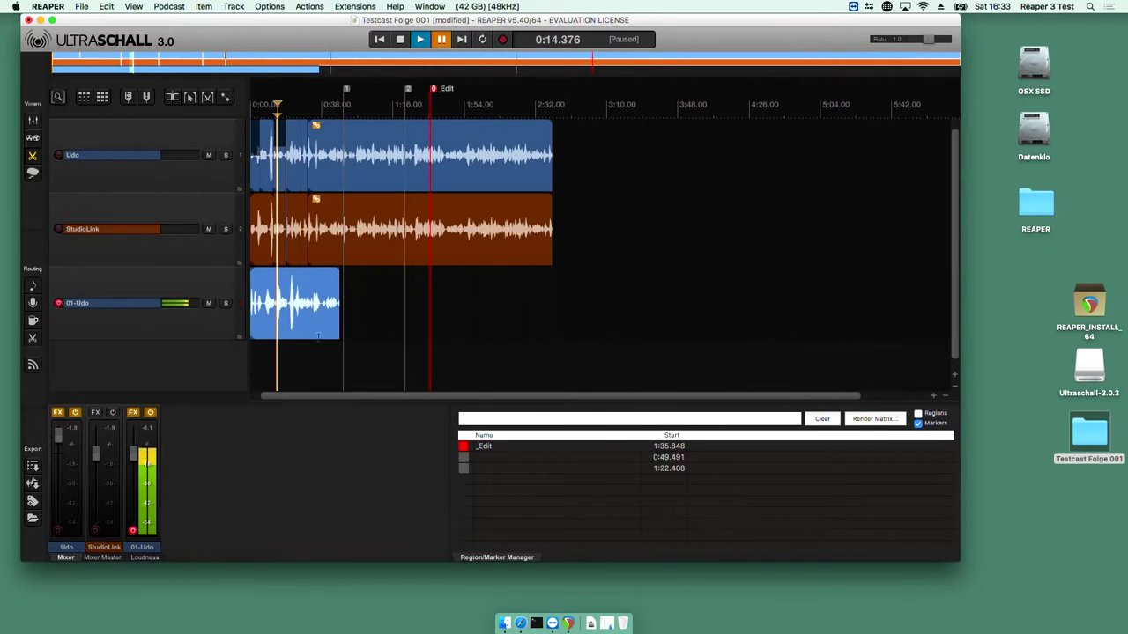
left_click_drag(320, 318, 622, 236)
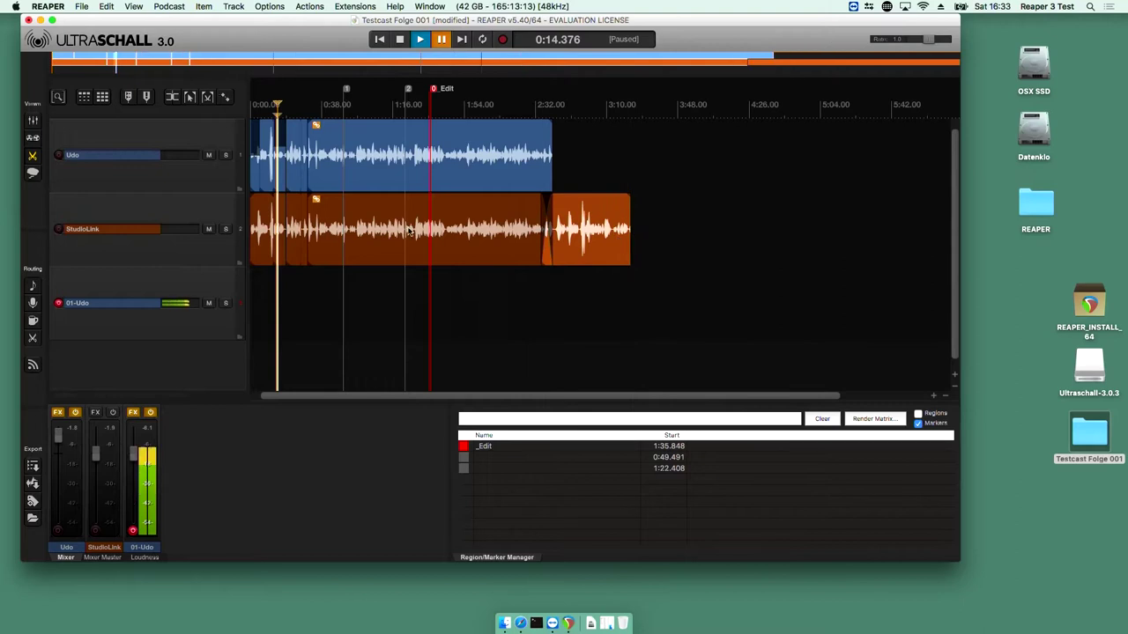
left_click(355, 6)
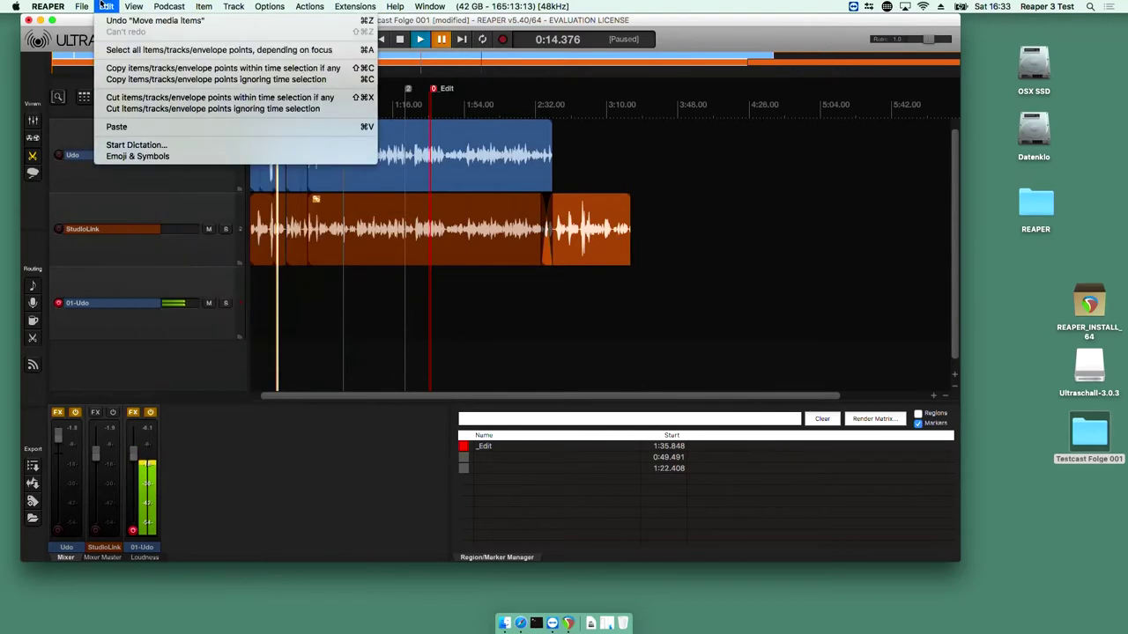
mouse_move(82, 6)
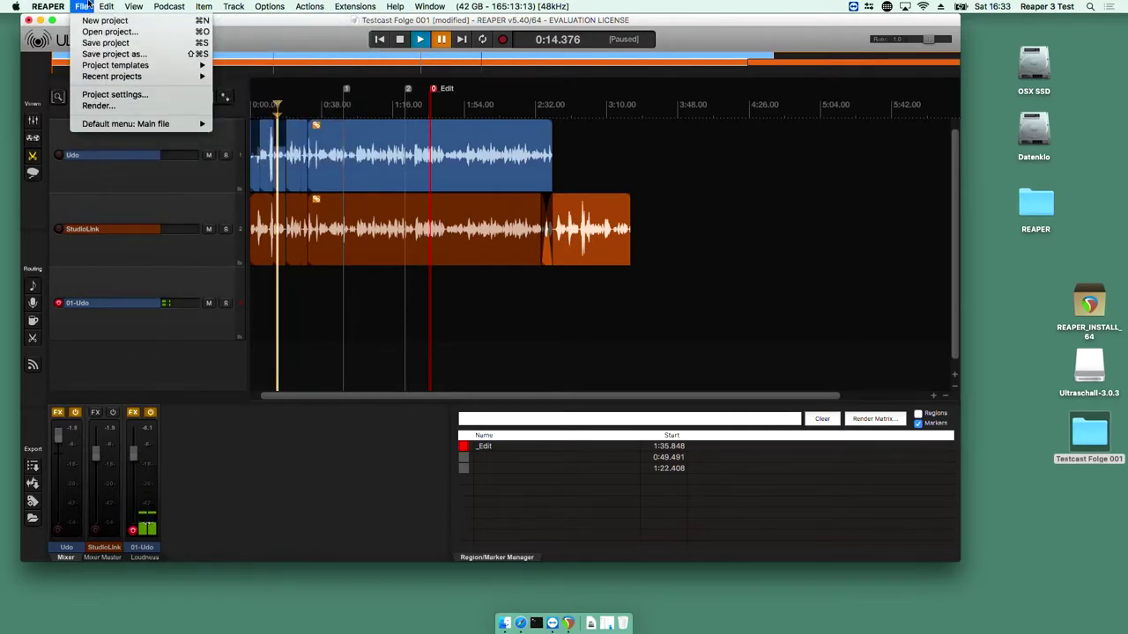
left_click(134, 5)
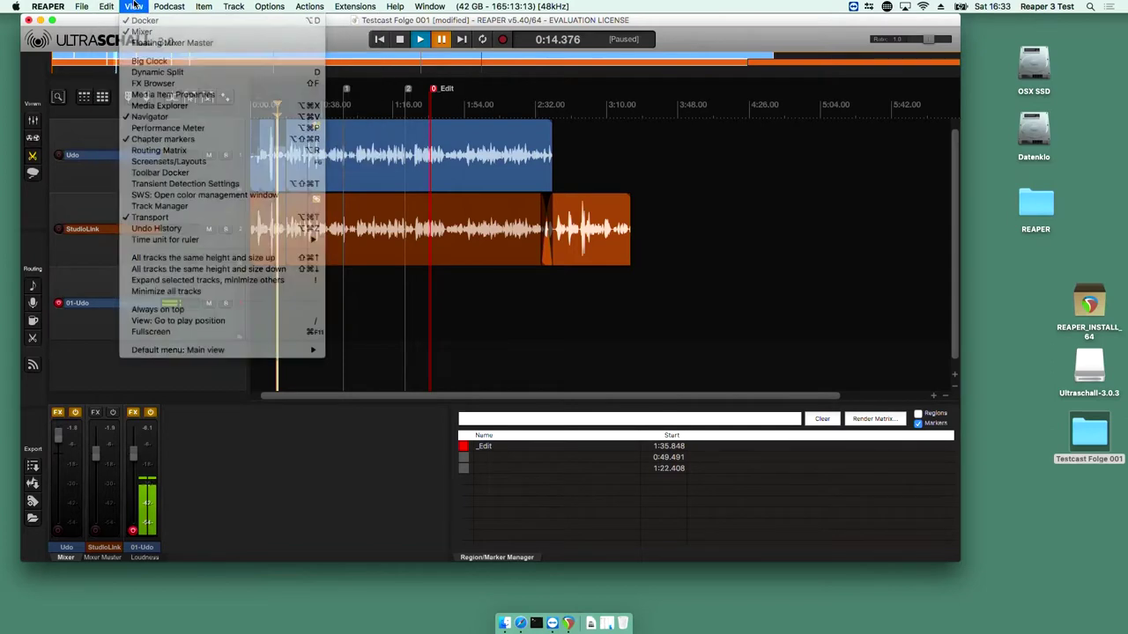
right_click(140, 358)
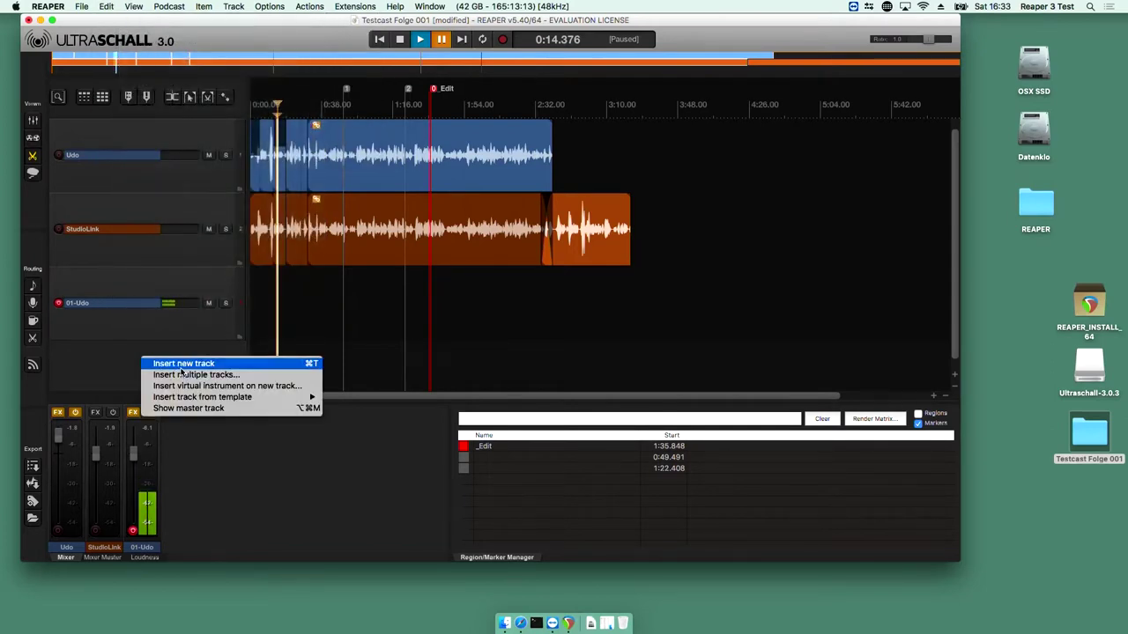
left_click(138, 5)
left_click(139, 5)
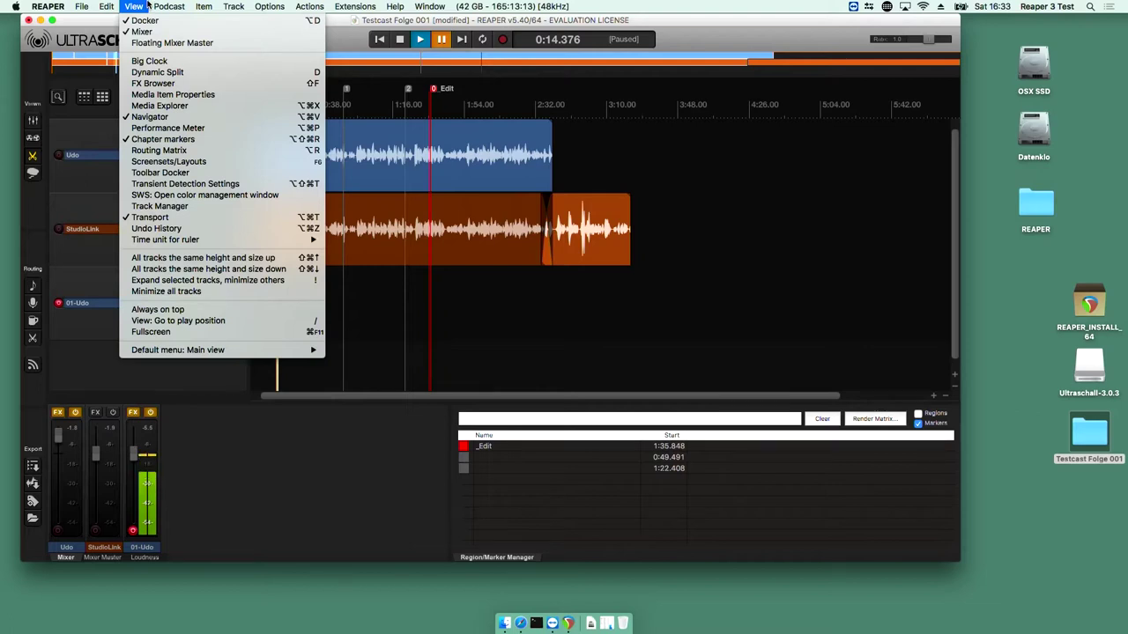
left_click(143, 6)
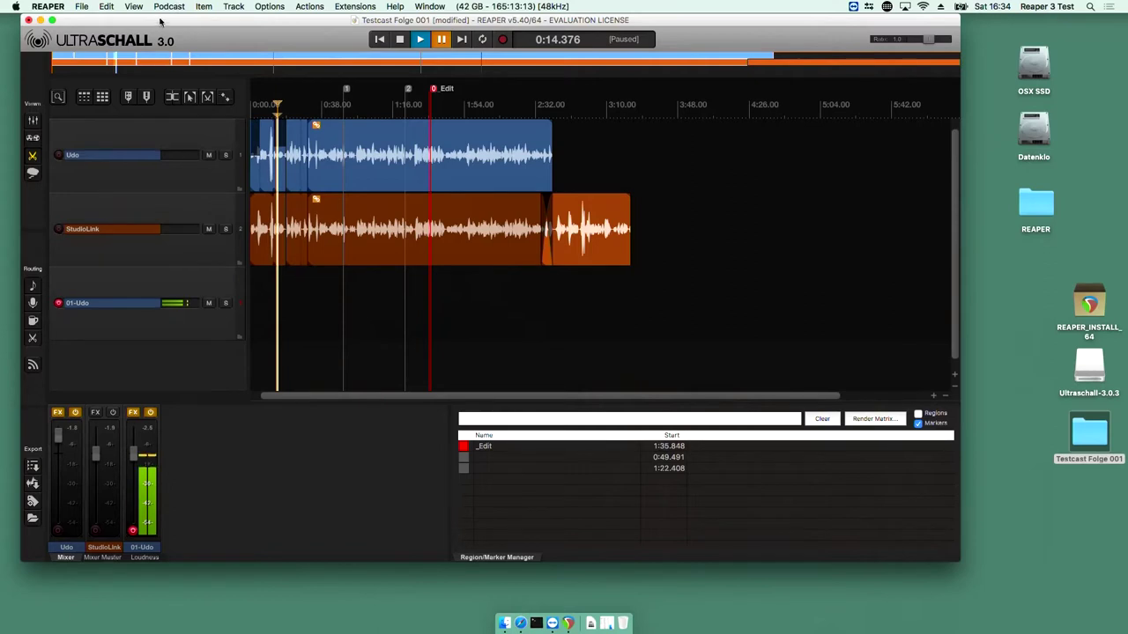
Open the effects chain of track 1 and enable the General Dynamics effect
left_click_drag(162, 23, 216, 35)
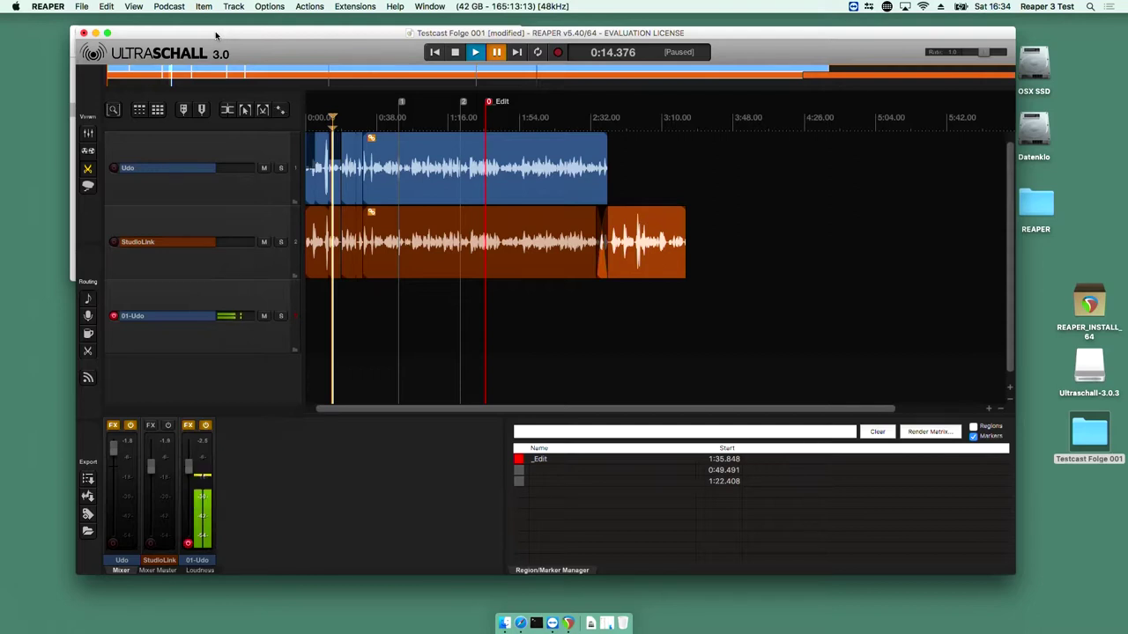
left_click(190, 196)
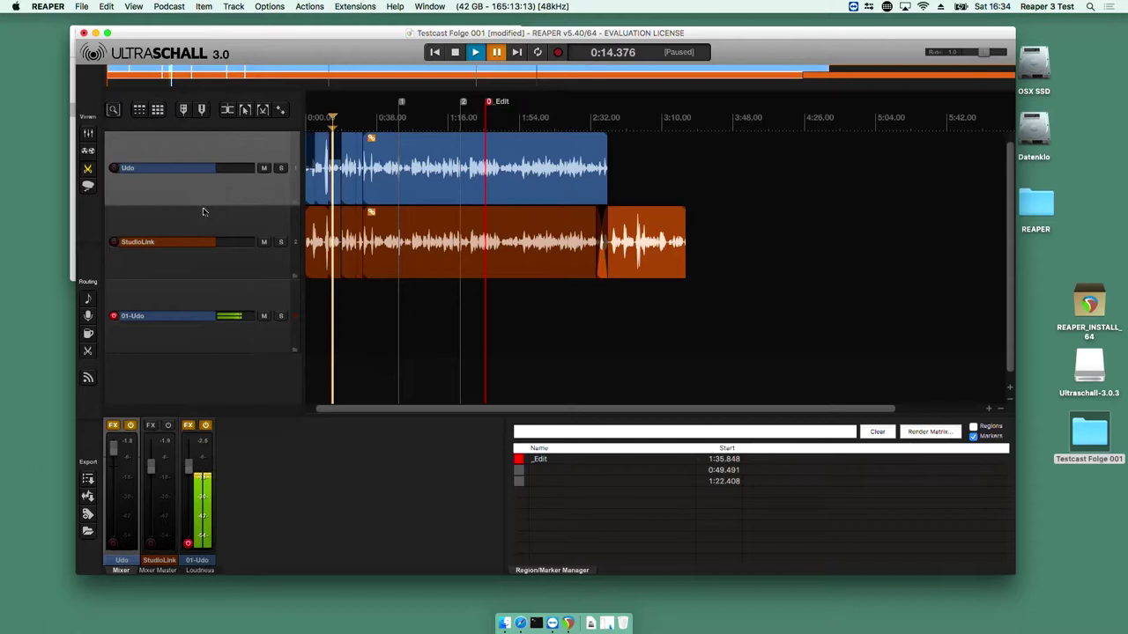
left_click(113, 425)
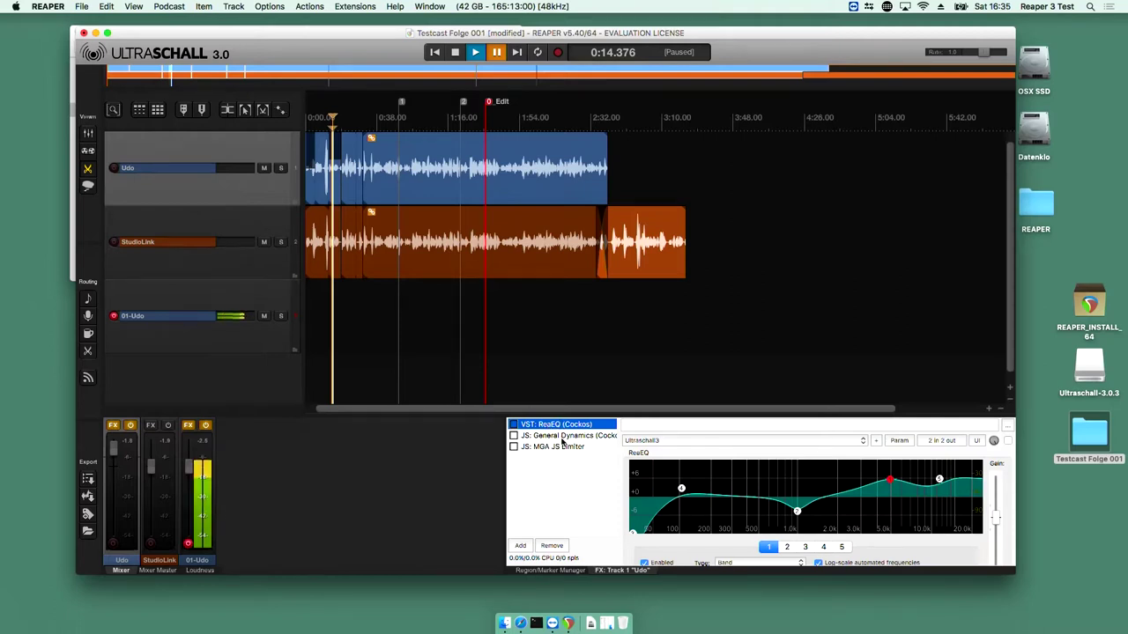
left_click(562, 436)
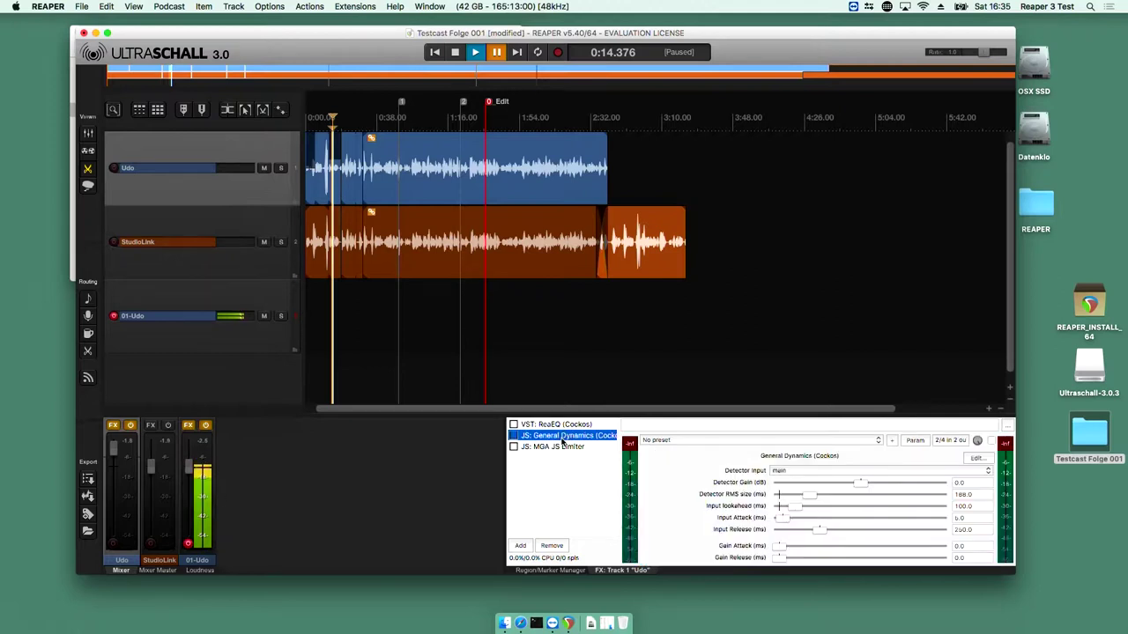
left_click(513, 436)
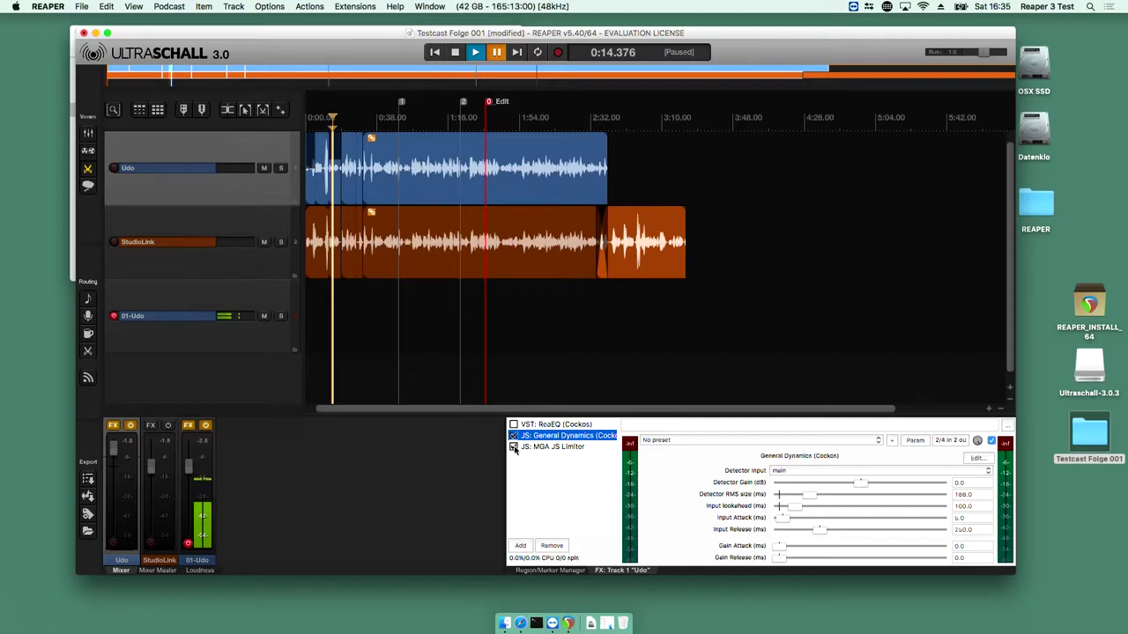
Enable MGA JS Limiter on track 1 and add General Dynamics with the Ultraschall (soft noisegate) preset to the StudioLink track
left_click(514, 448)
left_click(266, 231)
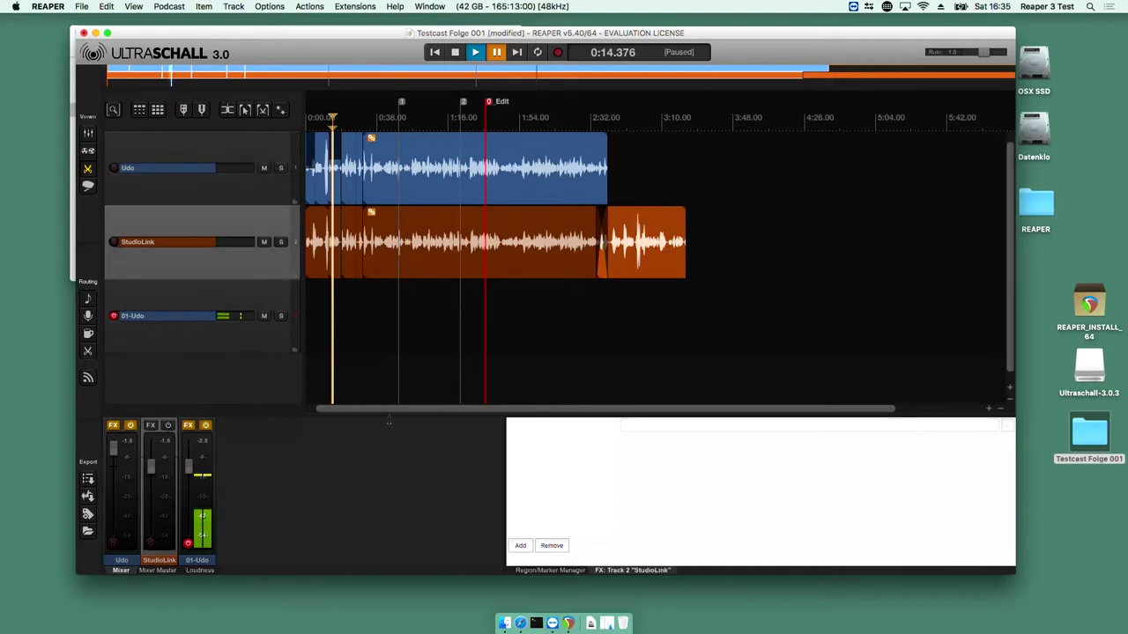
left_click(521, 545)
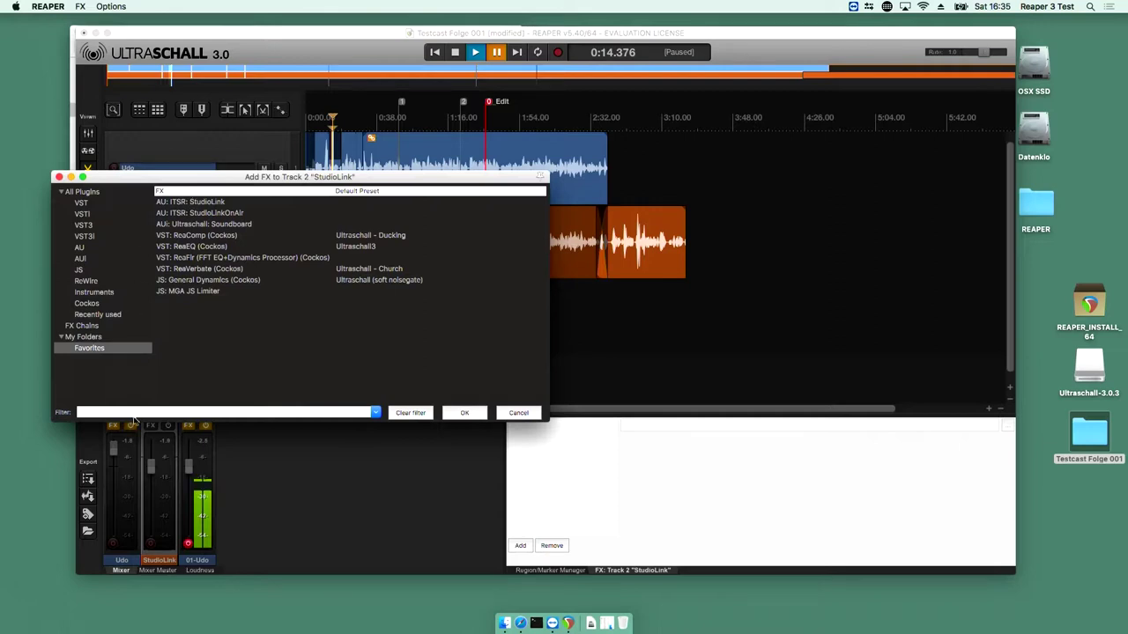
left_click(176, 280)
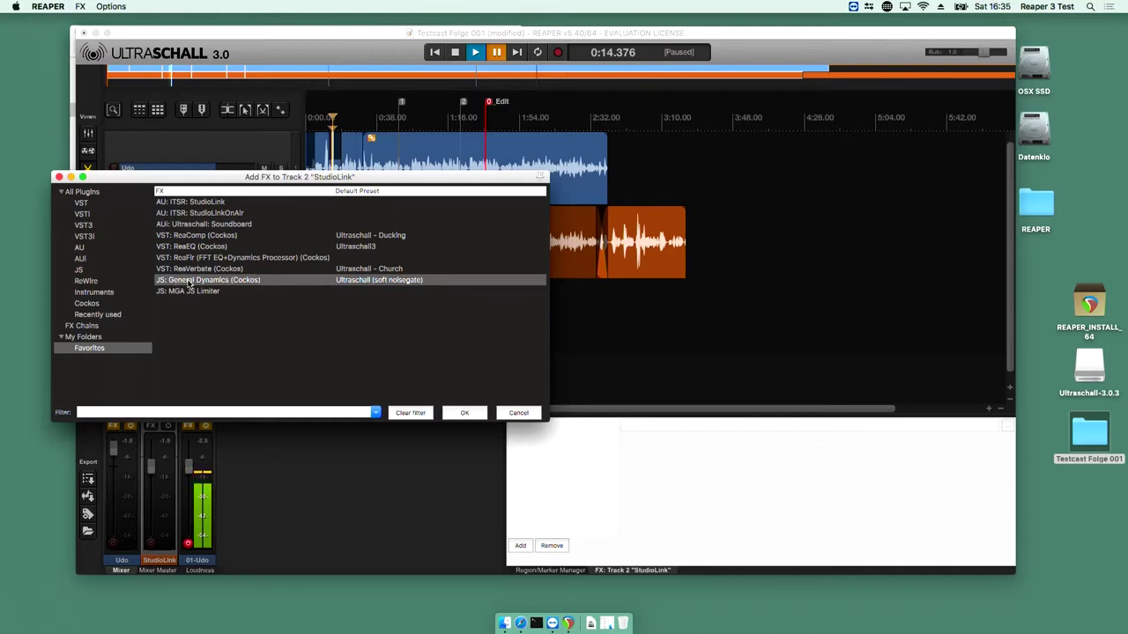
double_click(188, 280)
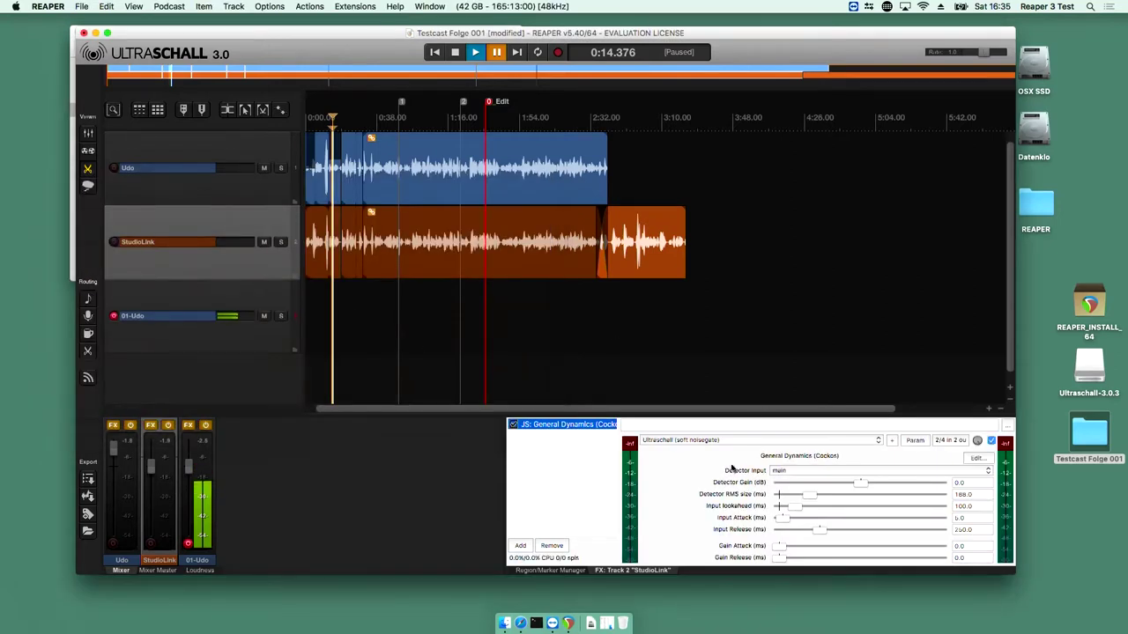
left_click(742, 441)
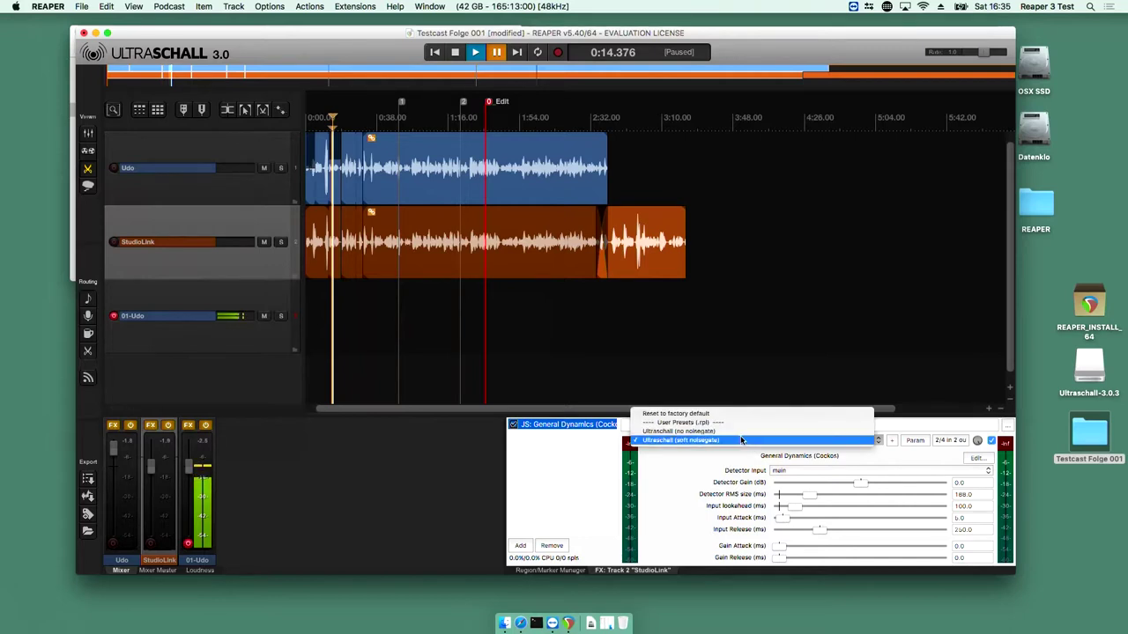
left_click(742, 441)
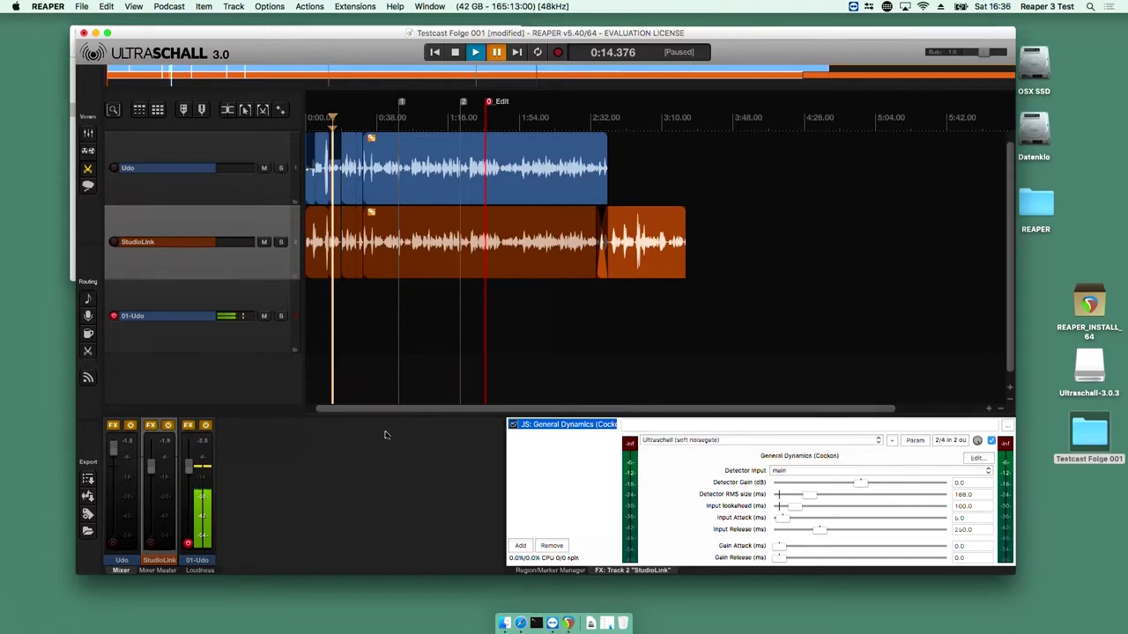
Delete the emptied third track below StudioLink
left_click(174, 297)
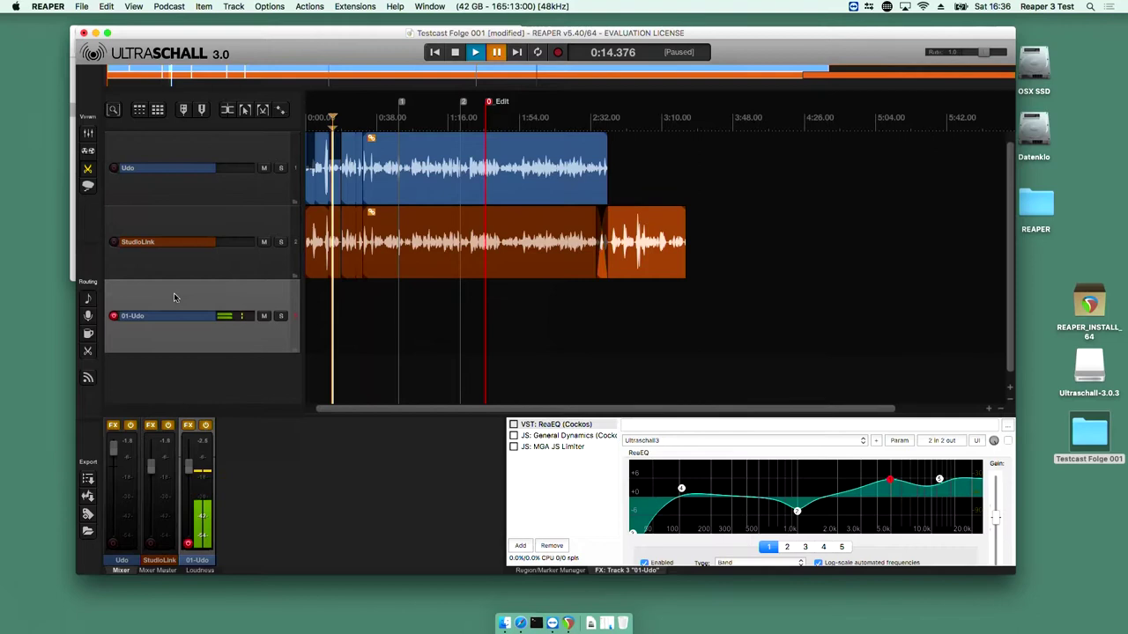
key("Delete")
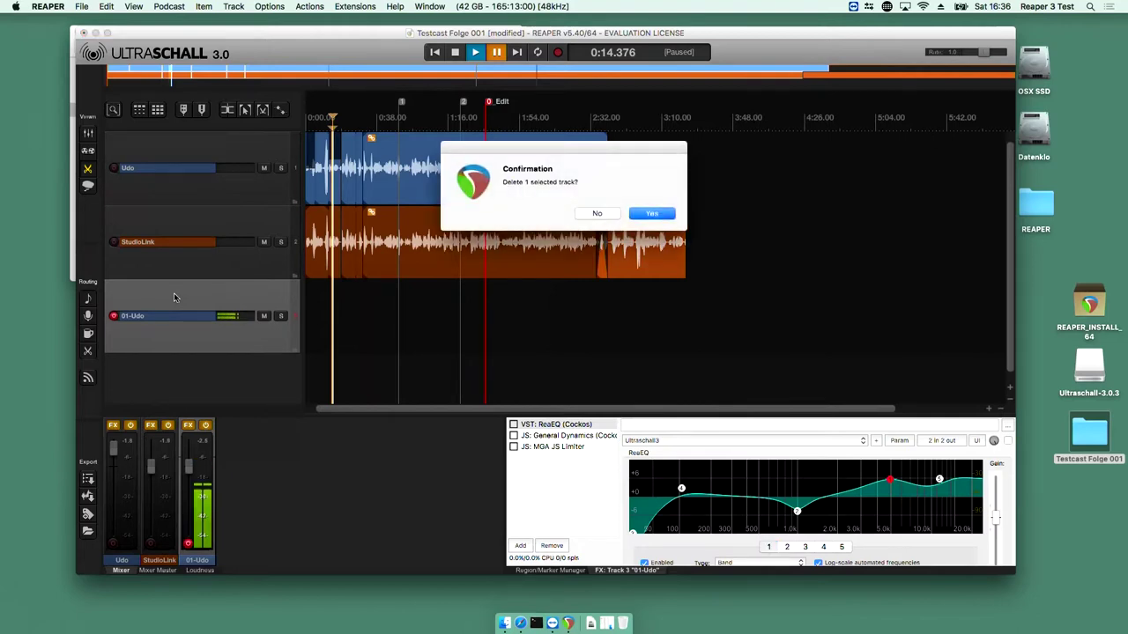
key("Return")
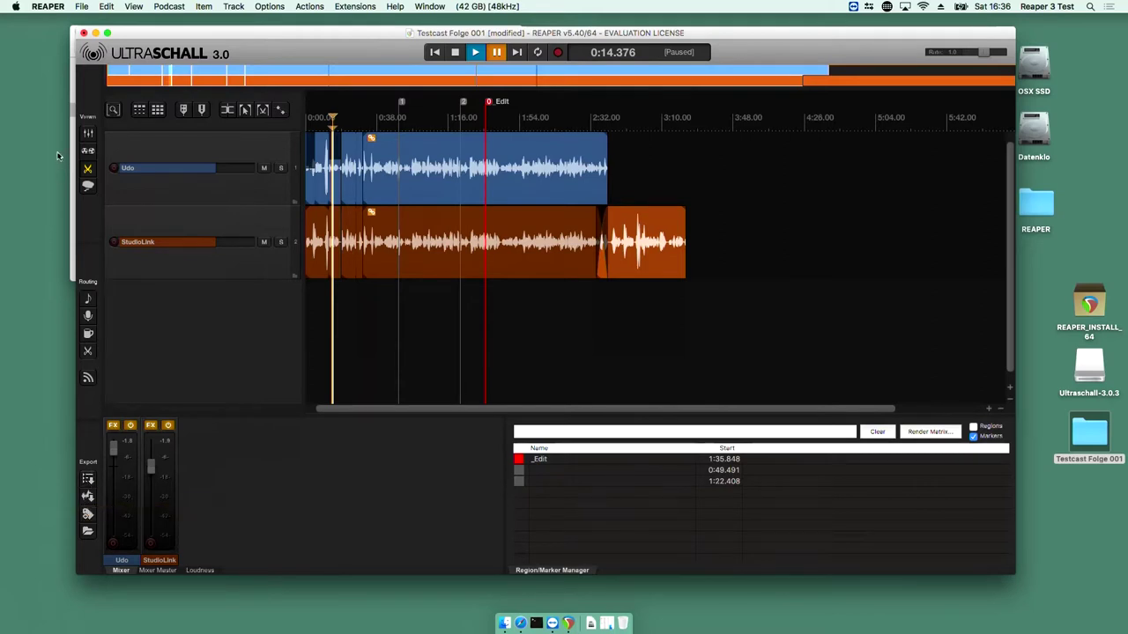
left_click(81, 7)
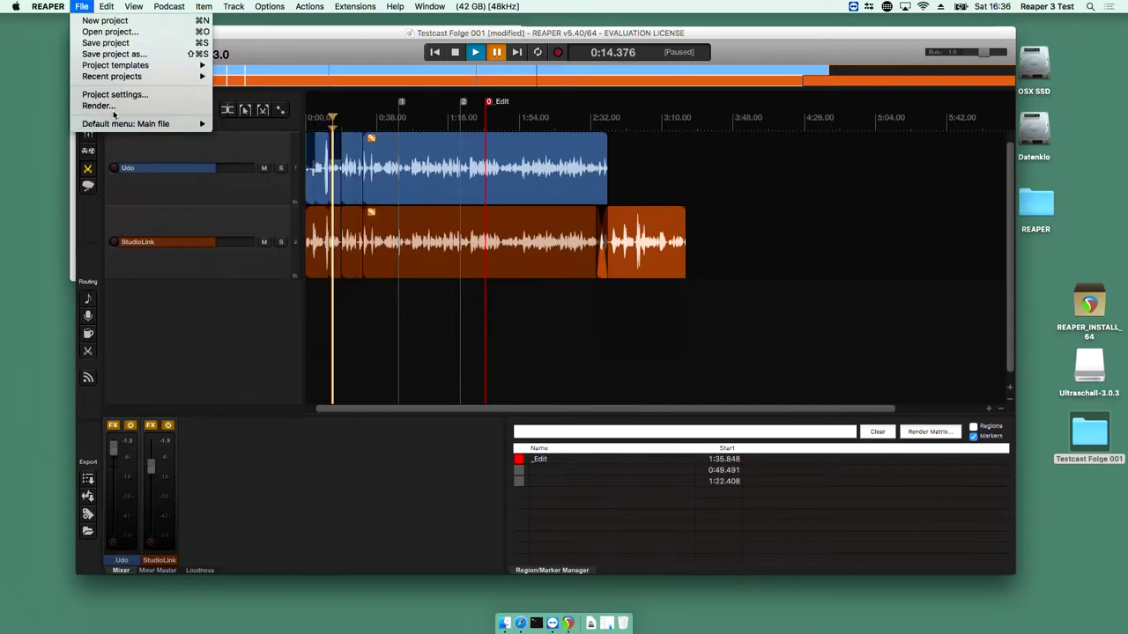
left_click(138, 315)
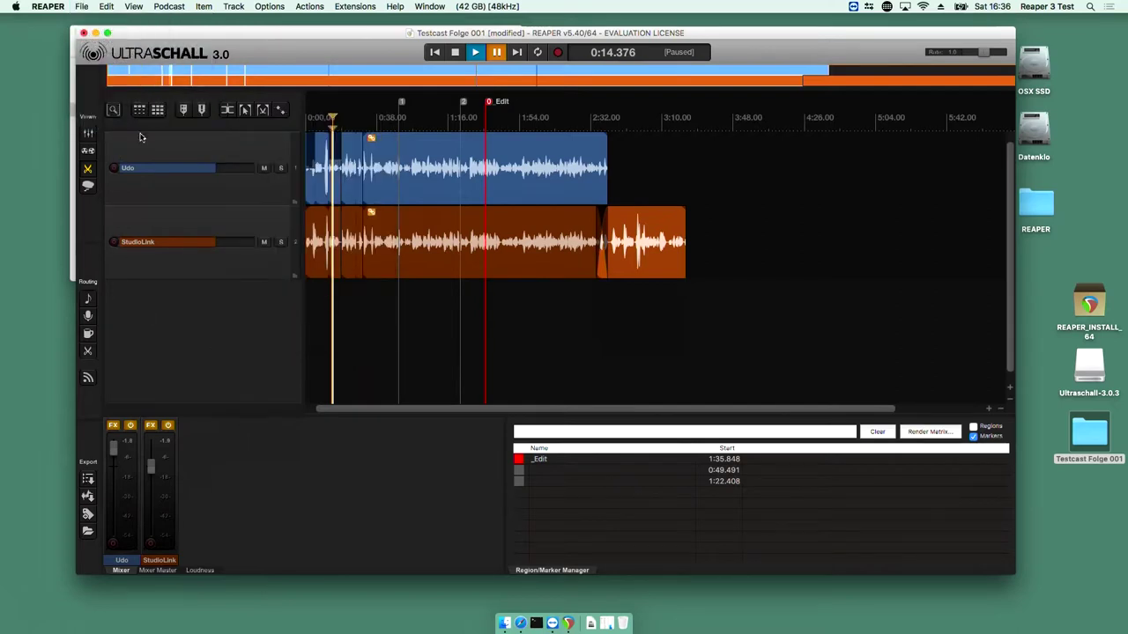
left_click(175, 6)
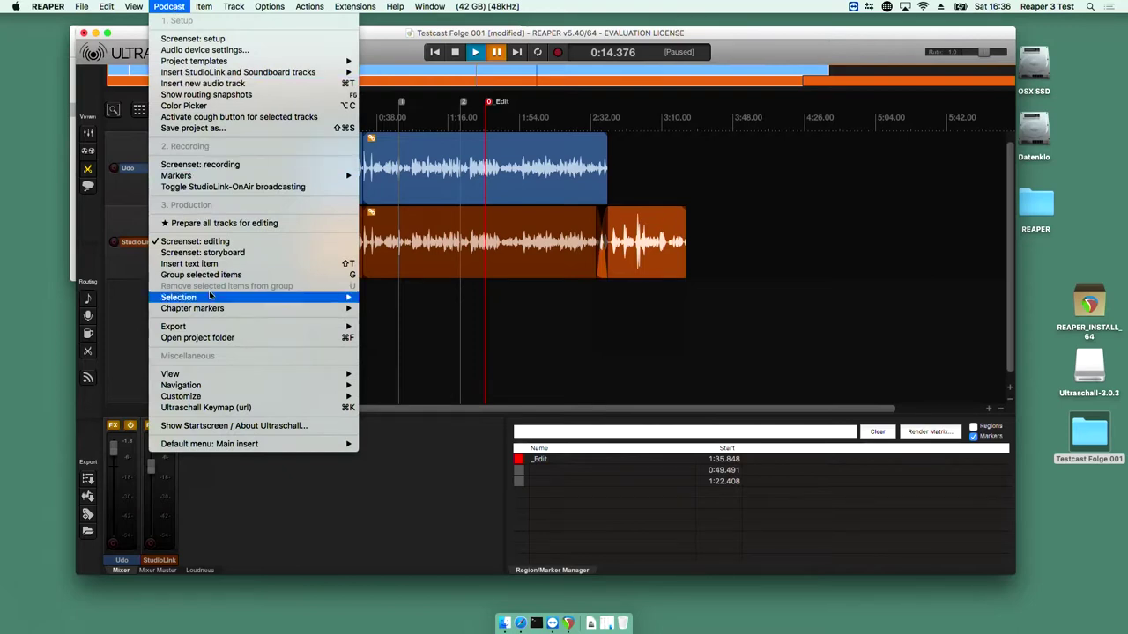
mouse_move(258, 327)
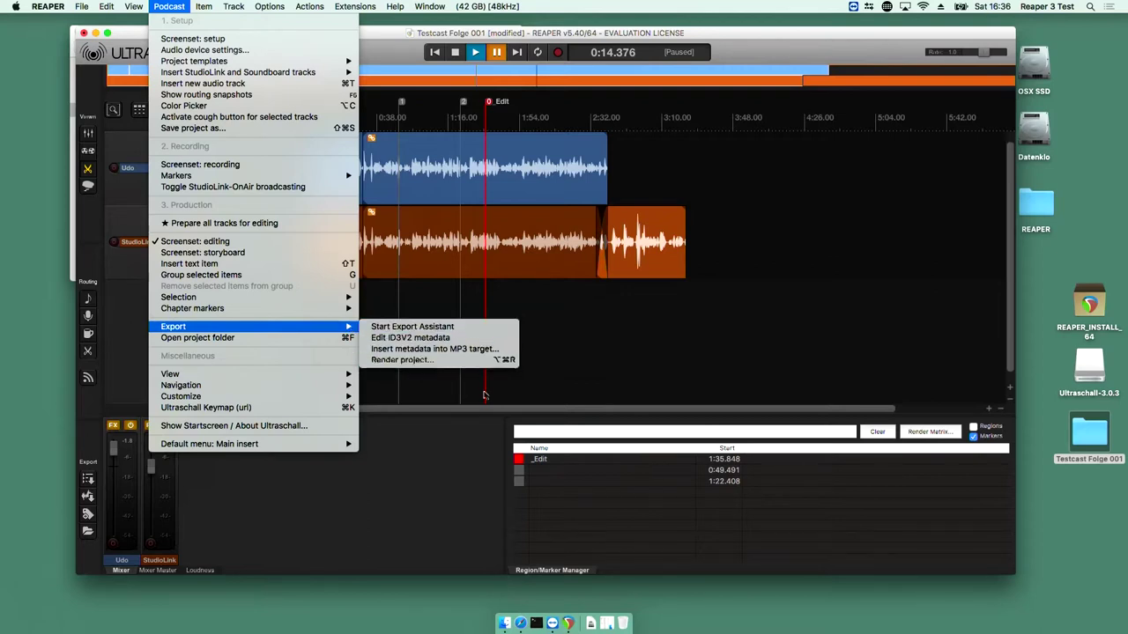
left_click(138, 371)
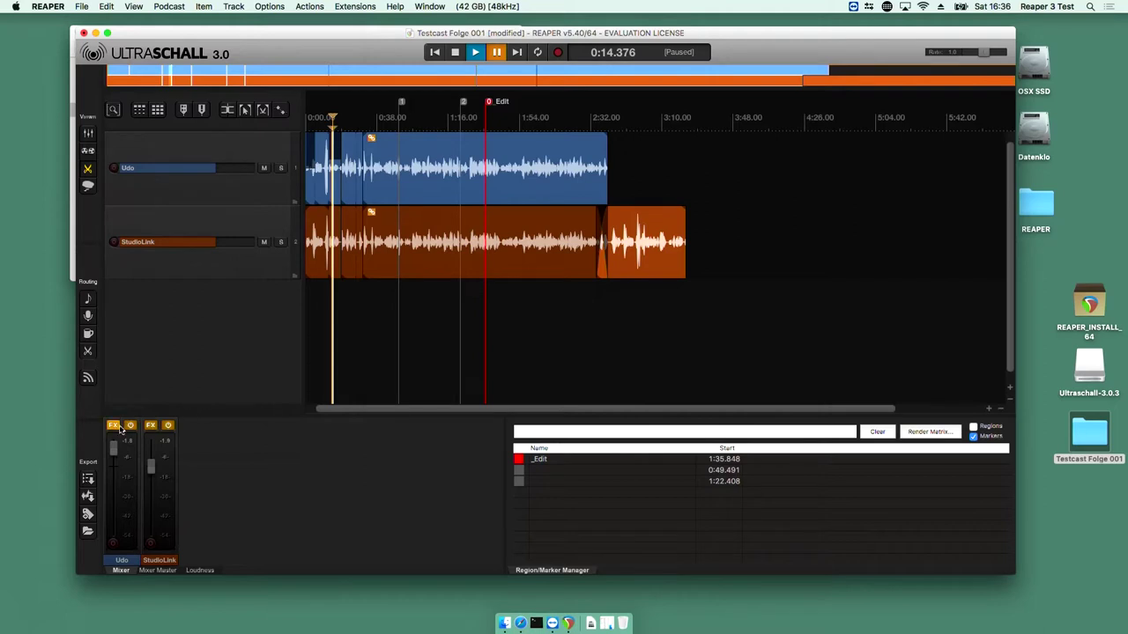
Render the master mix of the entire project to the Desktop as a FLAC file named test
left_click(94, 498)
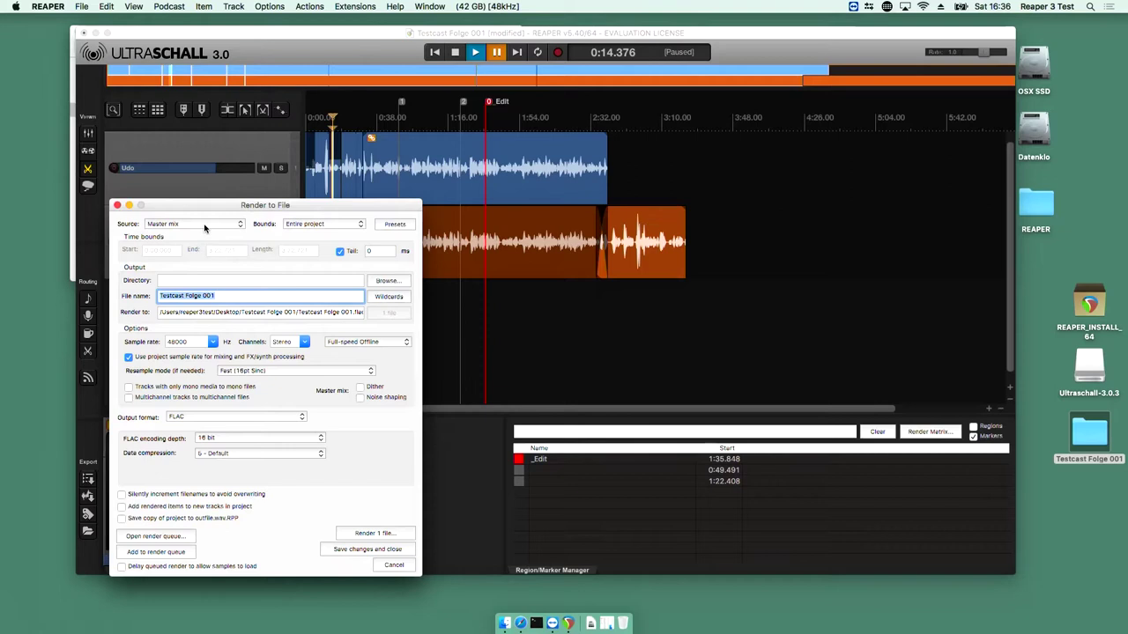
left_click(205, 225)
left_click(204, 226)
left_click(231, 226)
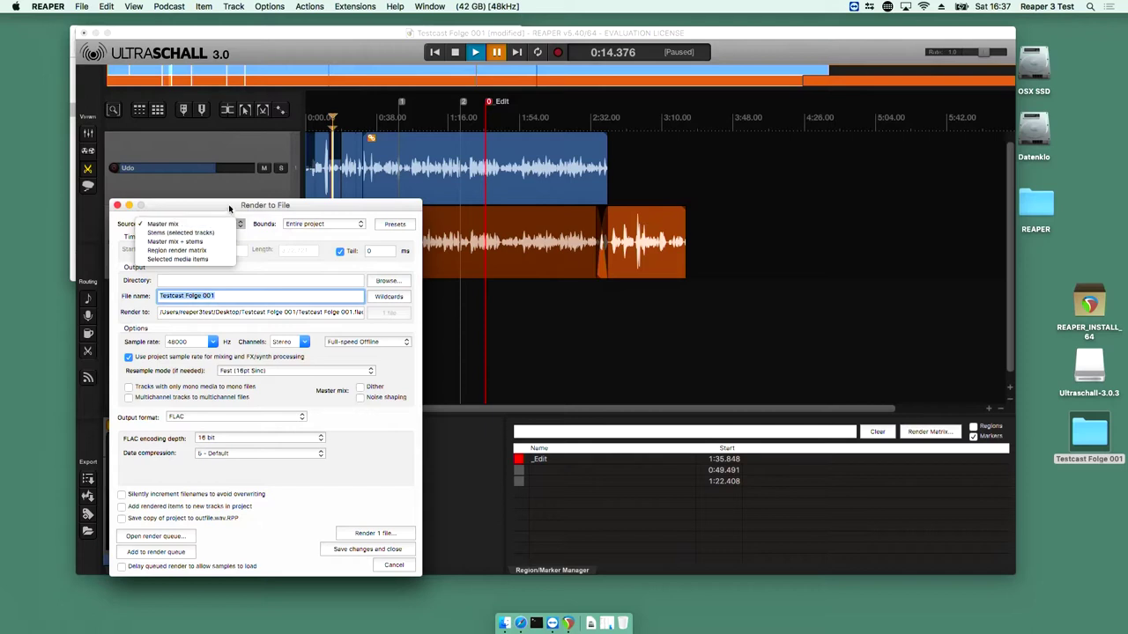
left_click(227, 216)
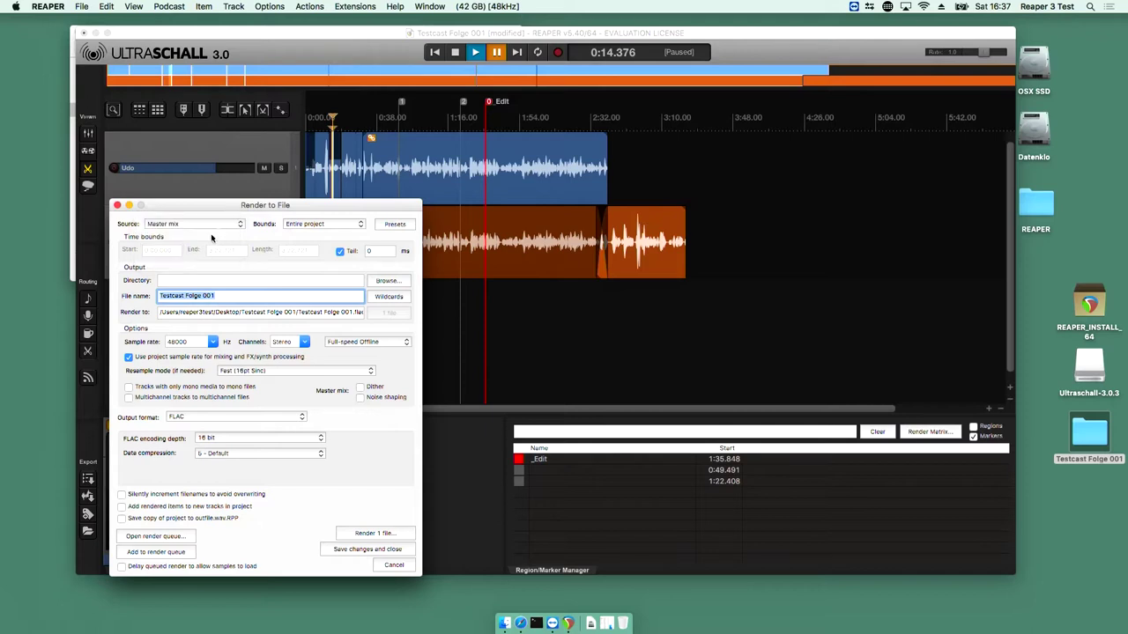
left_click(372, 284)
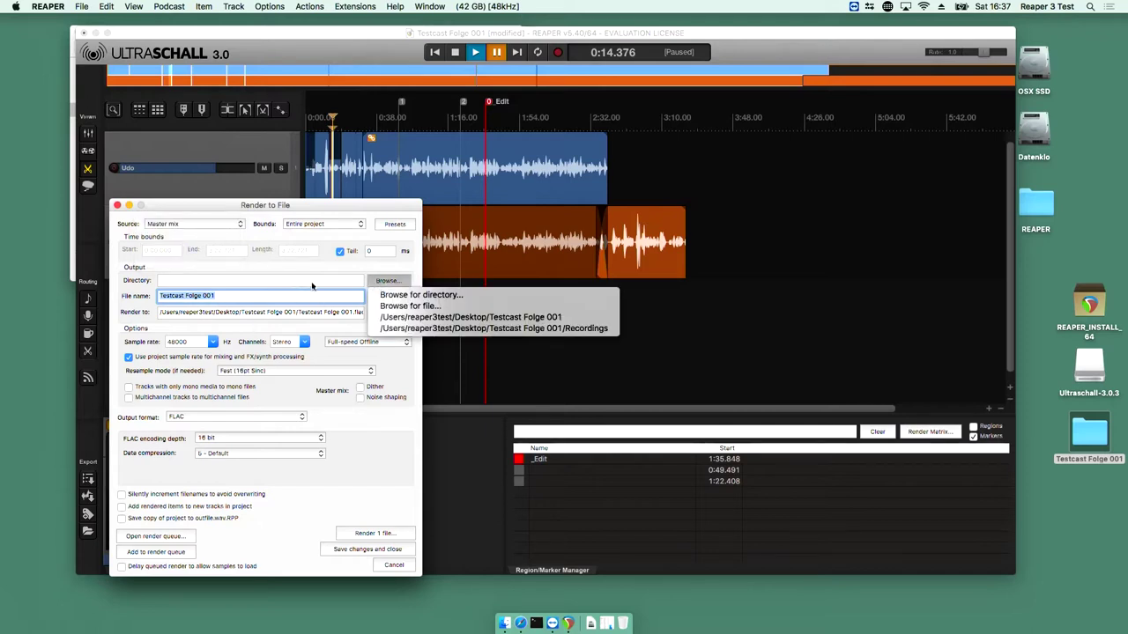
left_click(385, 305)
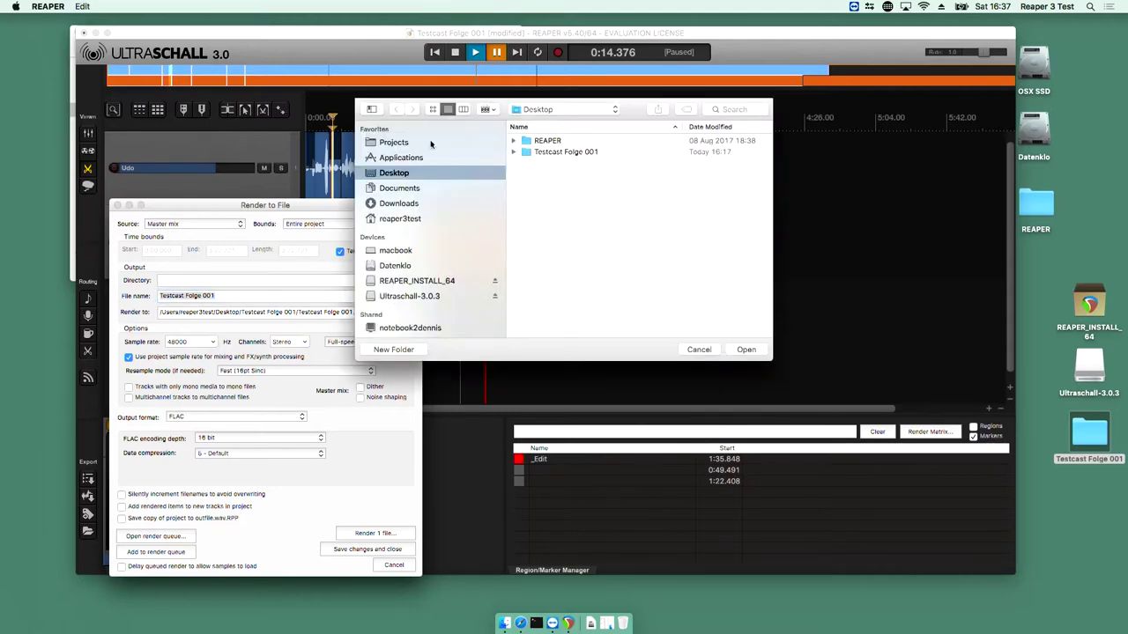
left_click(732, 351)
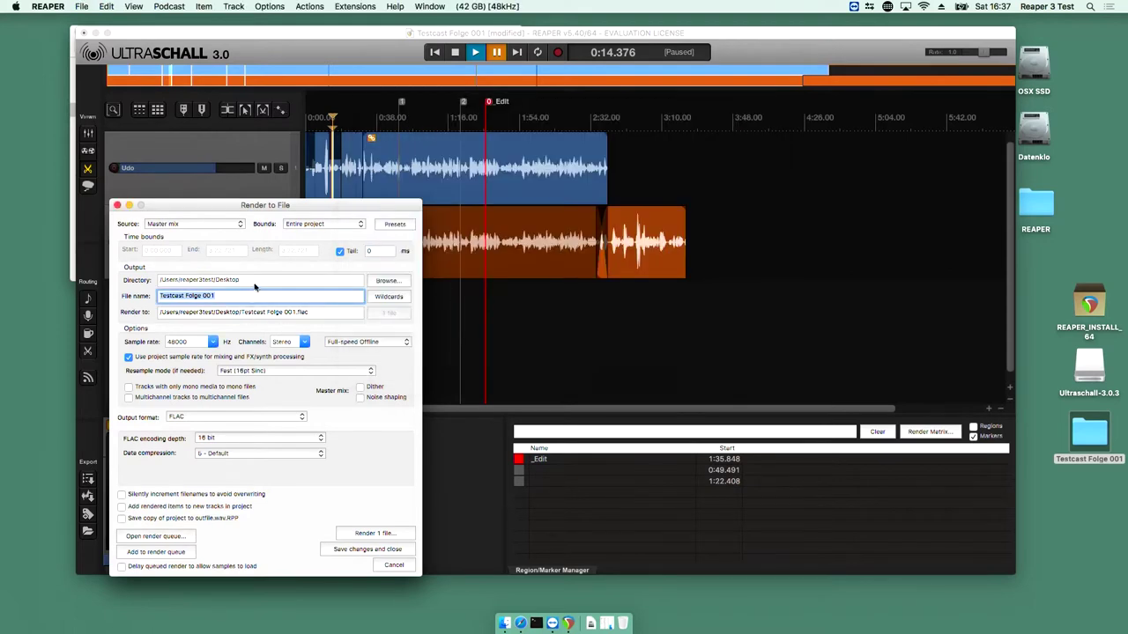
type("test")
key("Return")
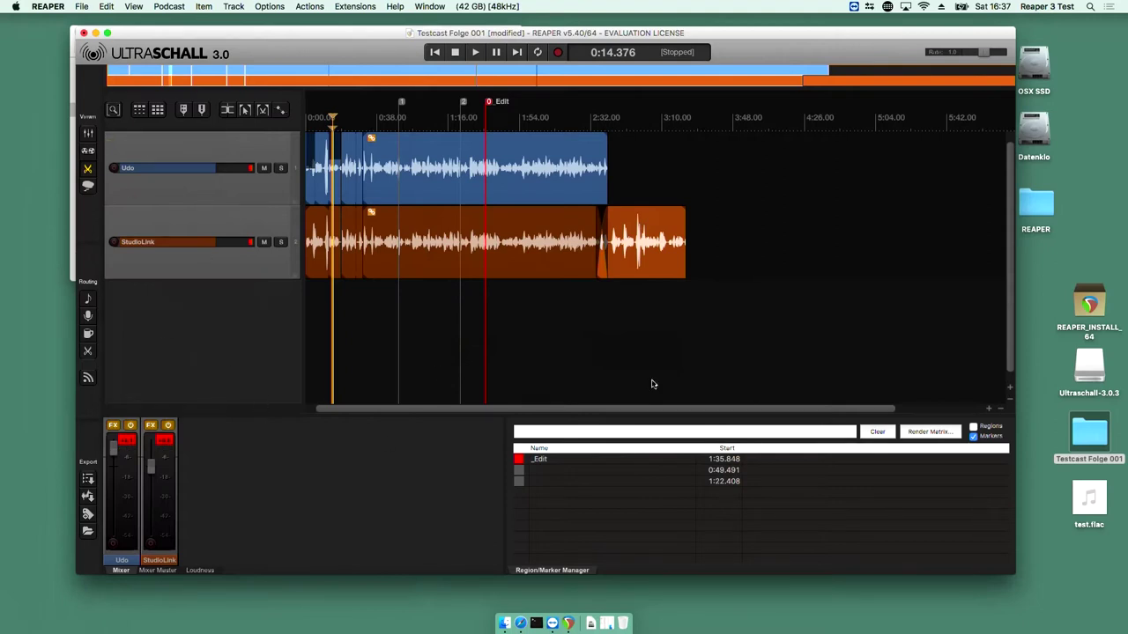
Import test.flac from the desktop onto a new track below StudioLink, starting at the beginning of the timeline
mouse_move(1089, 502)
left_click_drag(1090, 509, 229, 315)
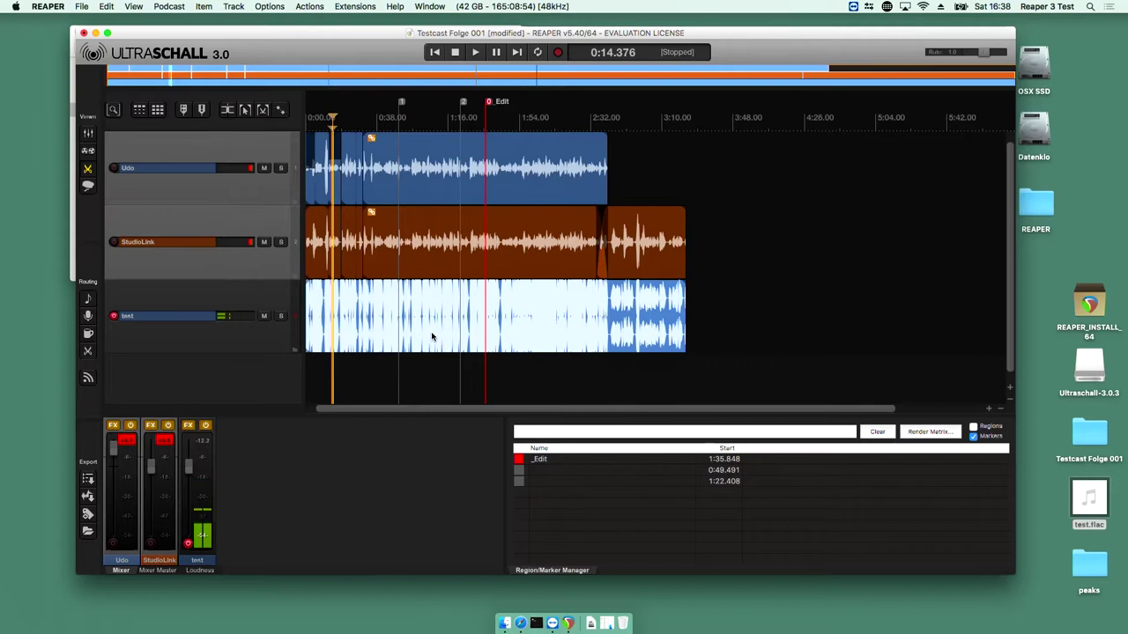
Examine the VST plug-in paths and compatibility settings in the preferences
key("super+comma")
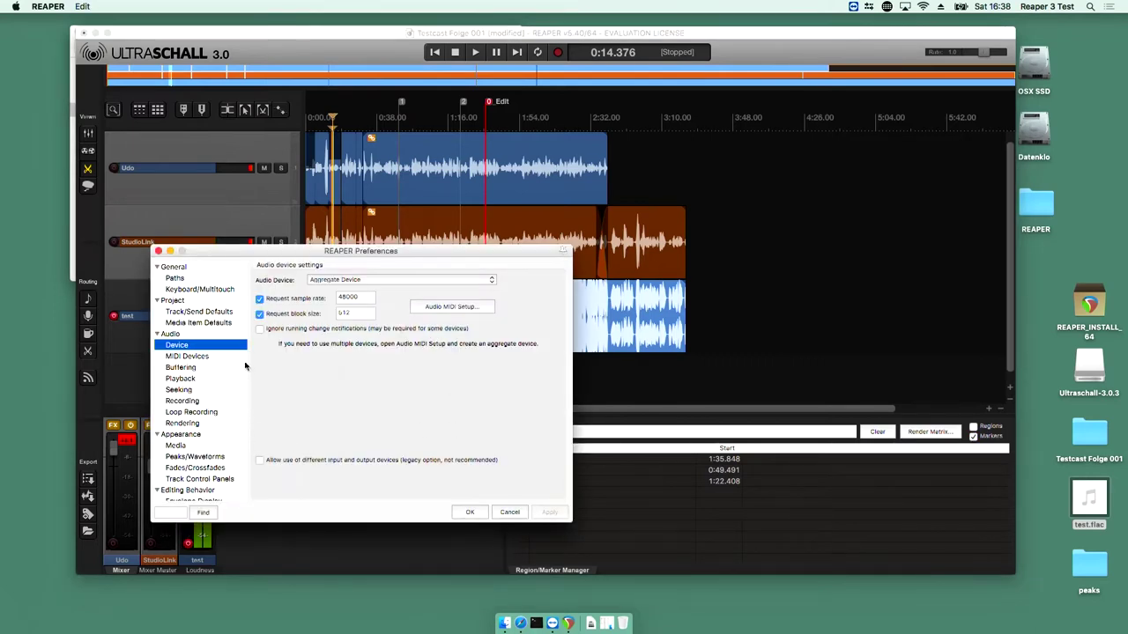
scroll(227, 402, "down", 5)
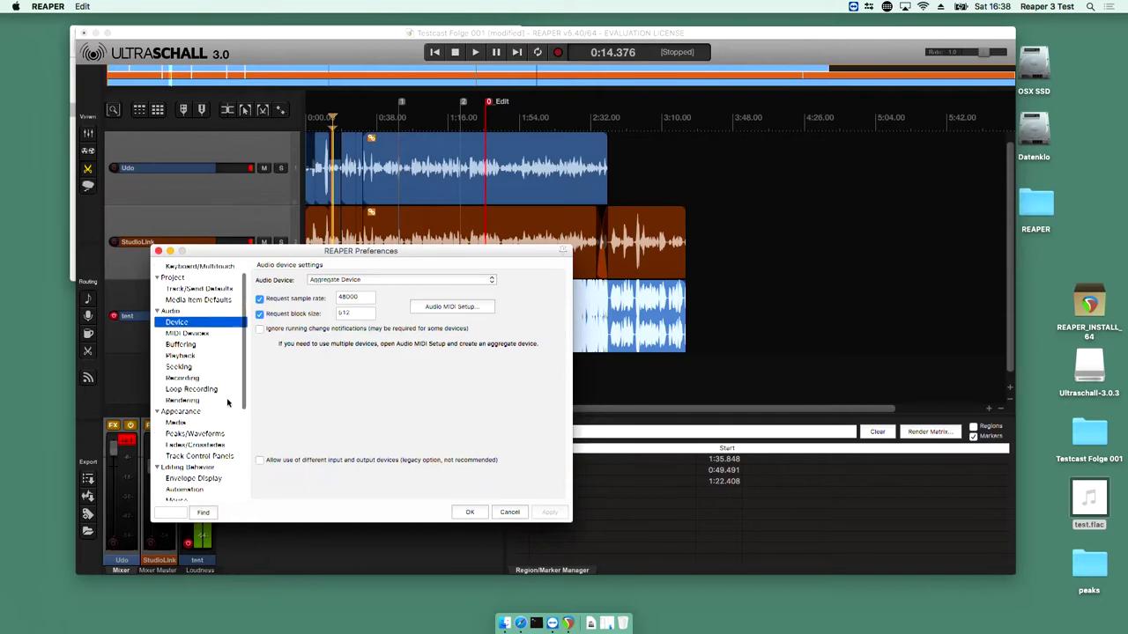
scroll(228, 403, "down", 1)
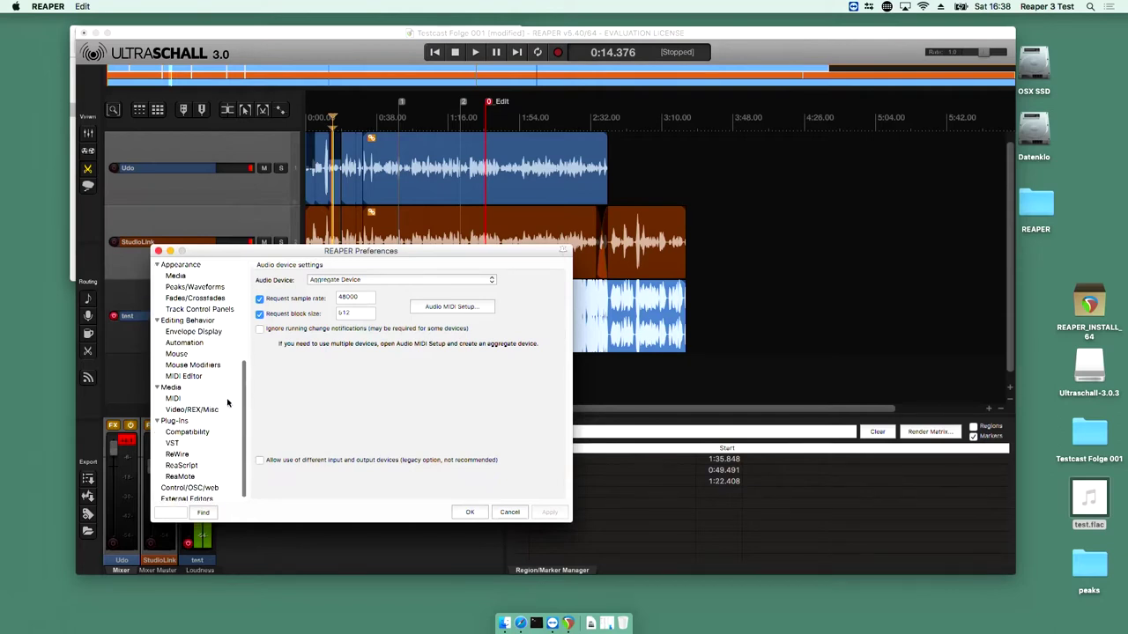
left_click(176, 443)
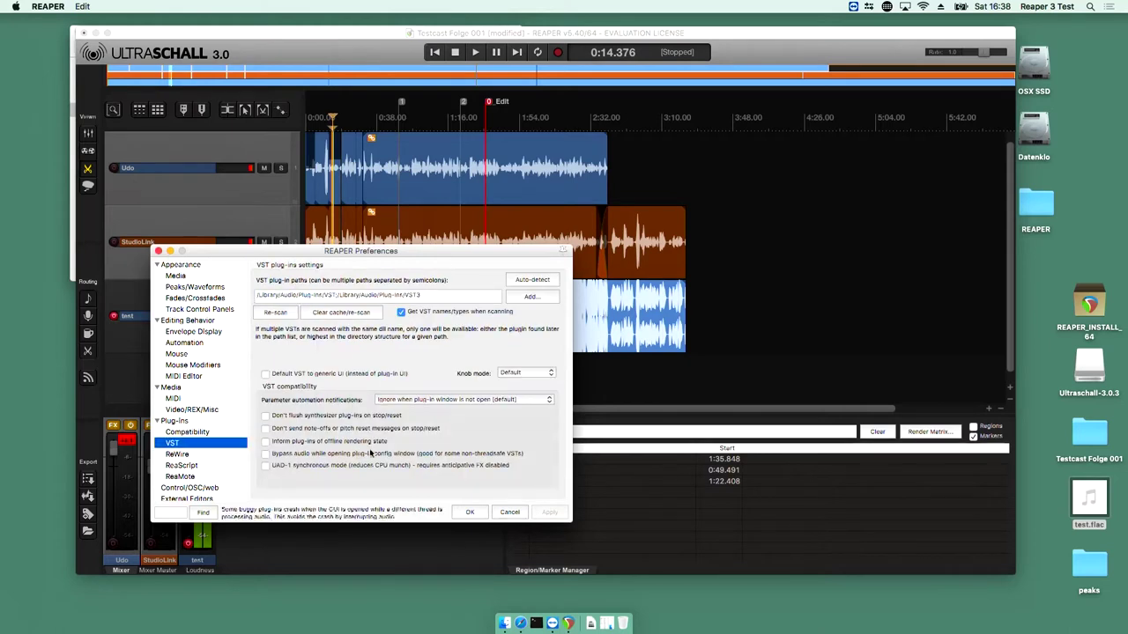
left_click(510, 513)
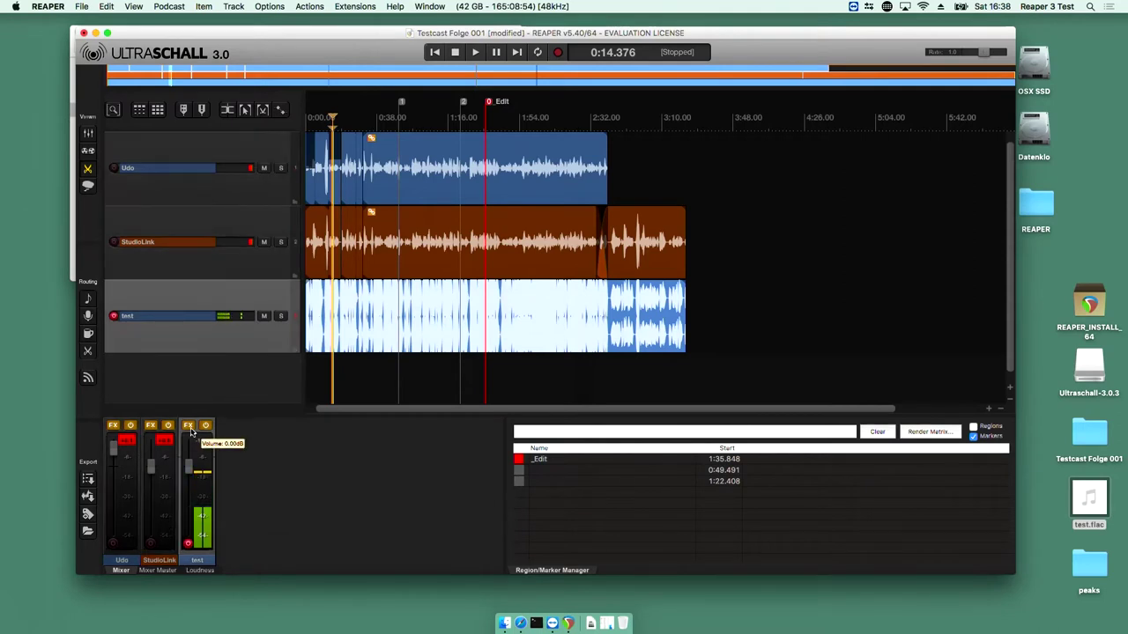
Examine the AU, JS, Cockos, Instruments, VSTi and VST plug-ins that can be added to the test track's effects
left_click(189, 426)
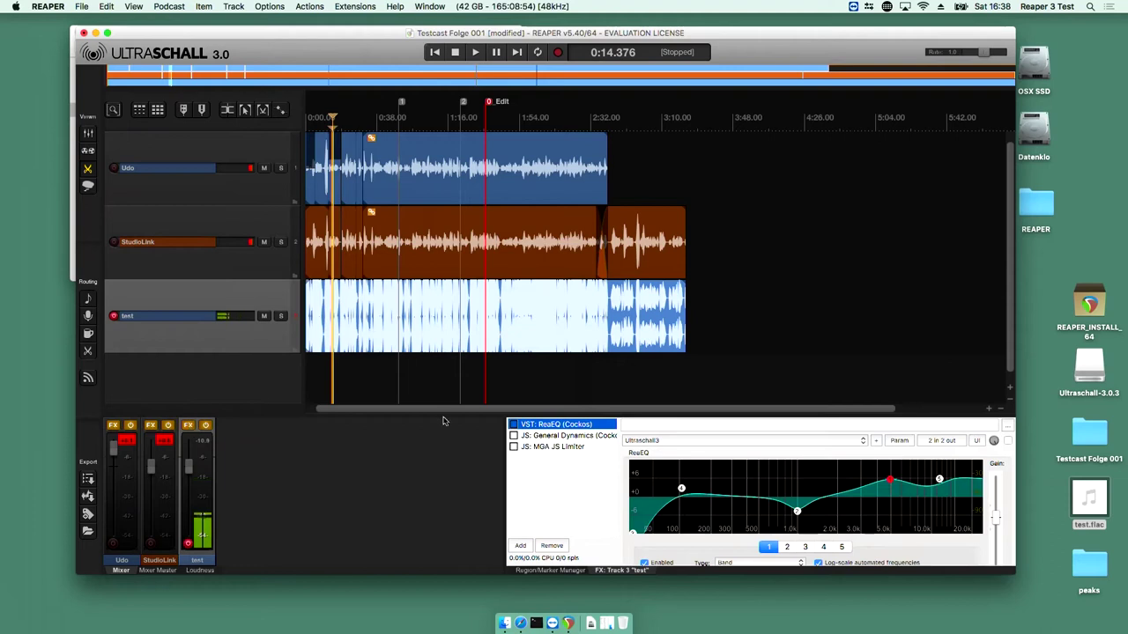
left_click(523, 547)
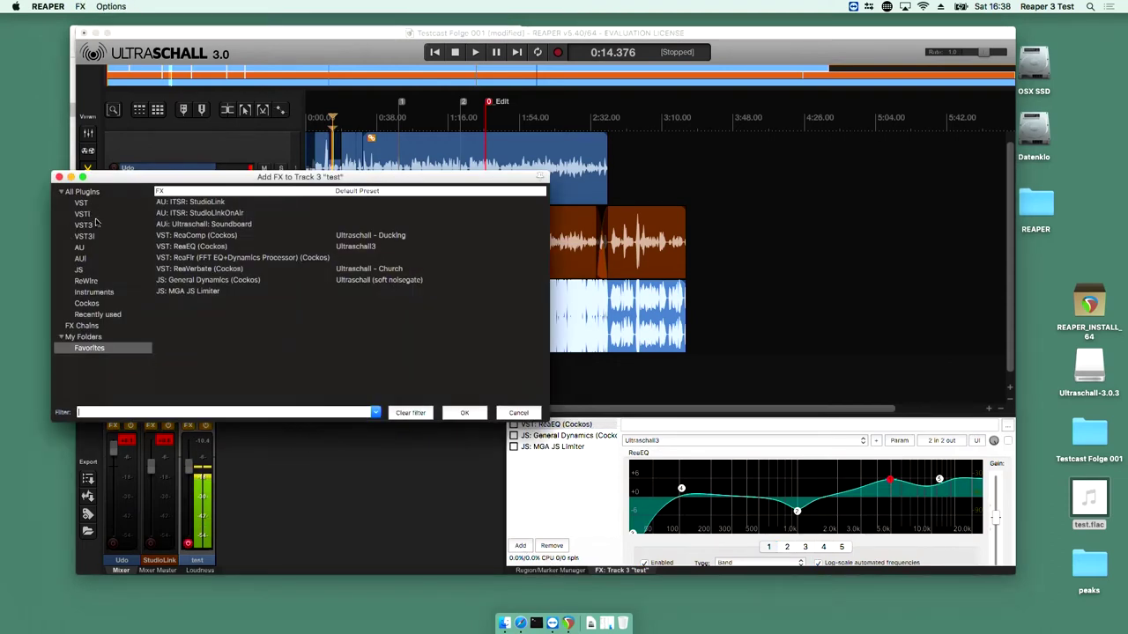
left_click(81, 248)
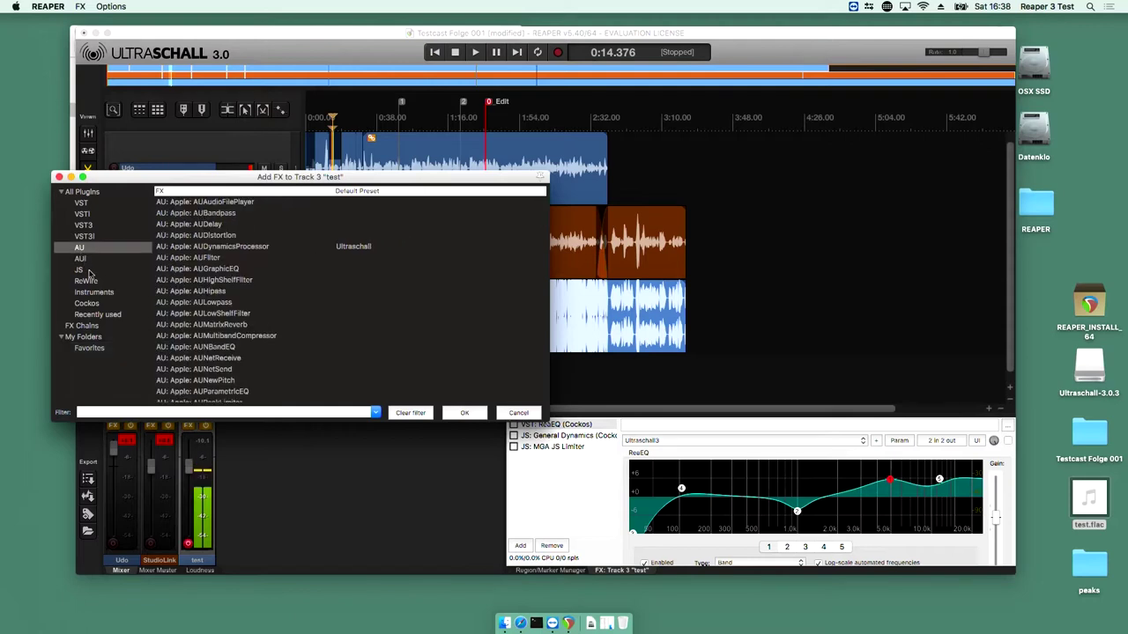
left_click(81, 269)
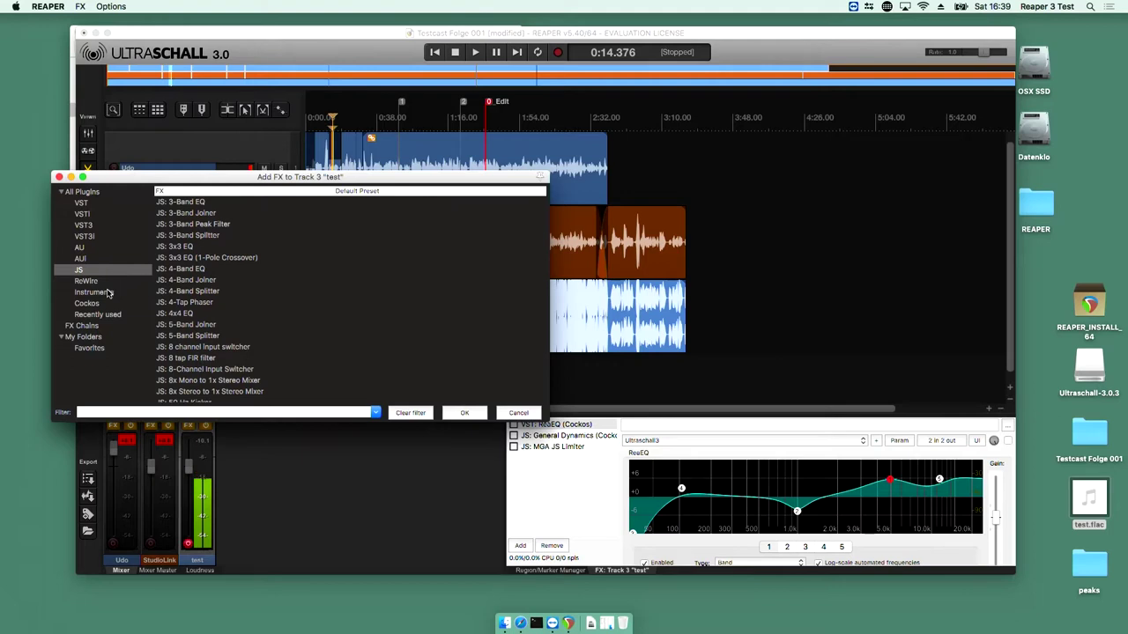
left_click(88, 303)
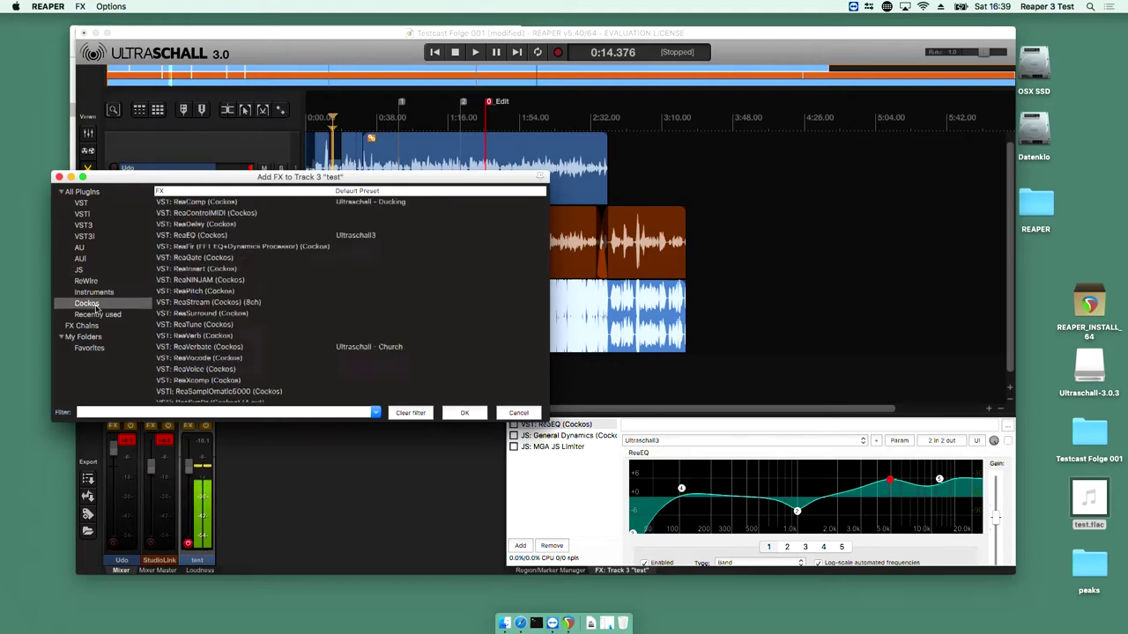
left_click(98, 293)
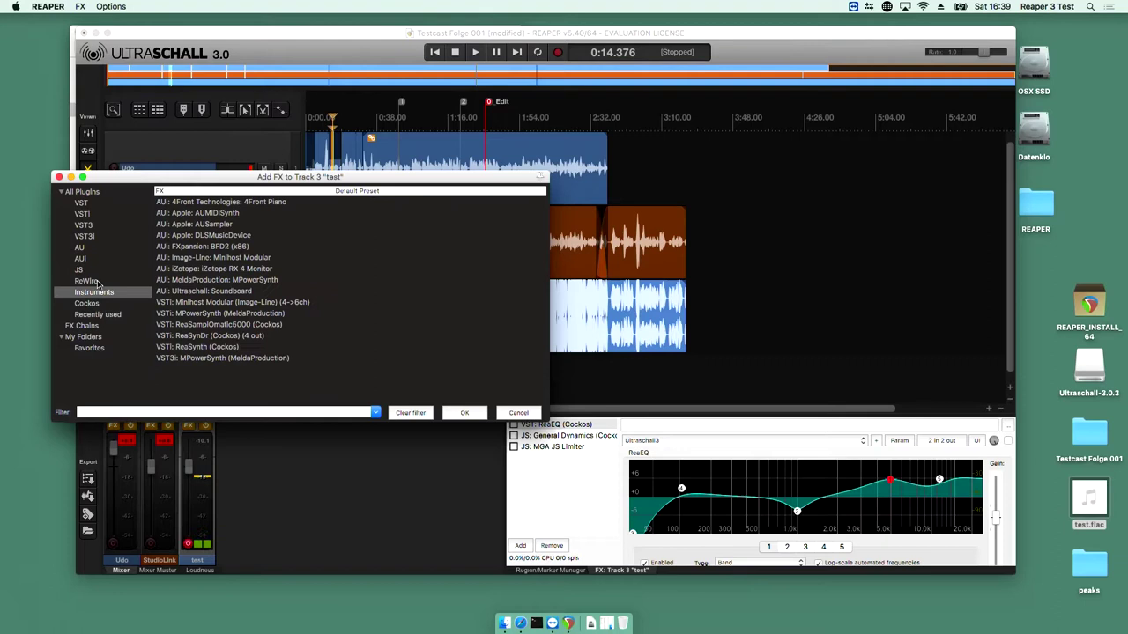
left_click(97, 280)
left_click(97, 270)
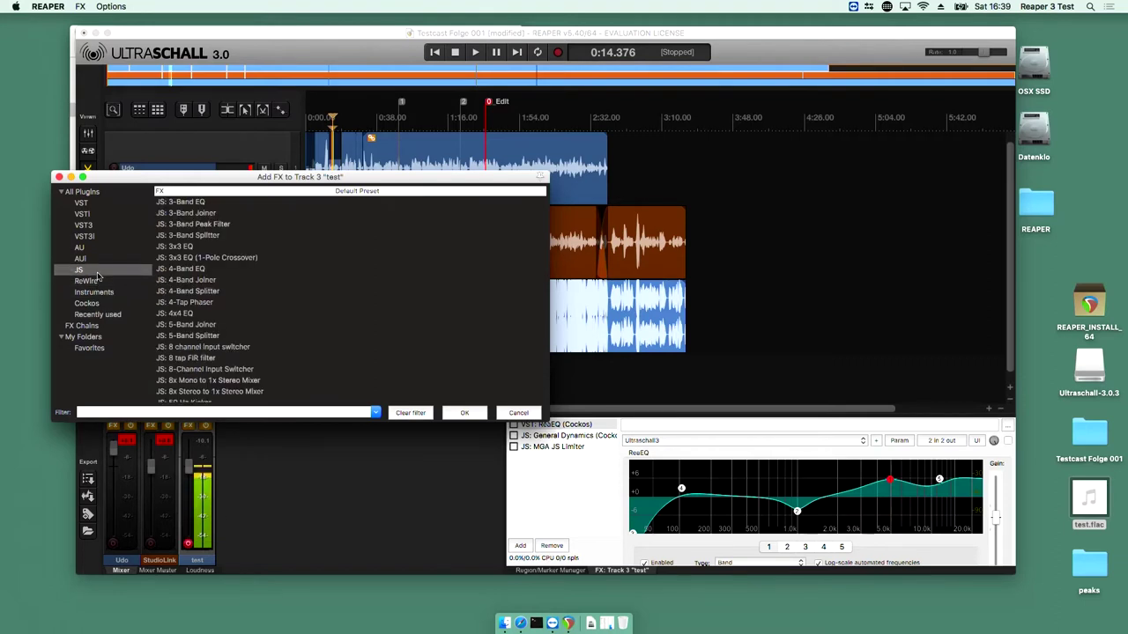
left_click(112, 216)
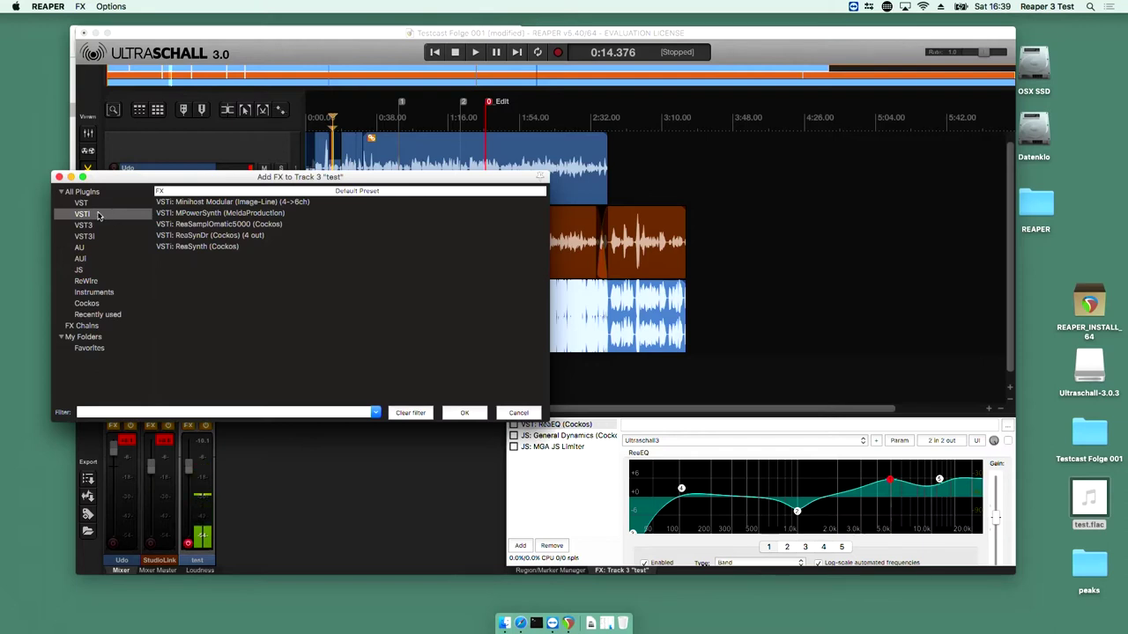
left_click(98, 205)
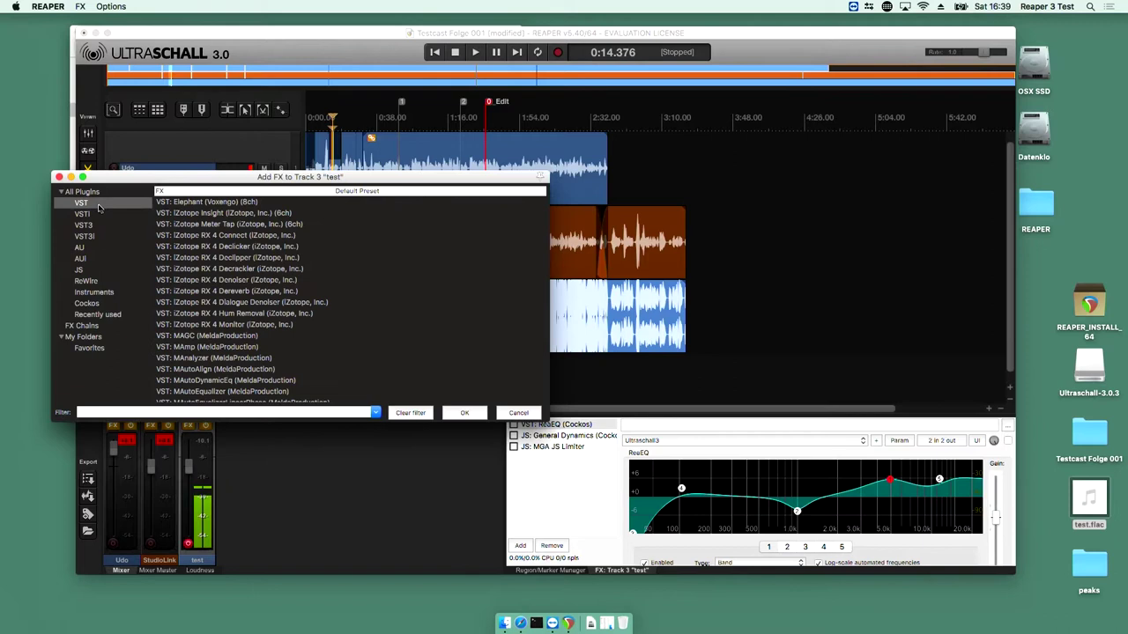
scroll(215, 228, "down", 10)
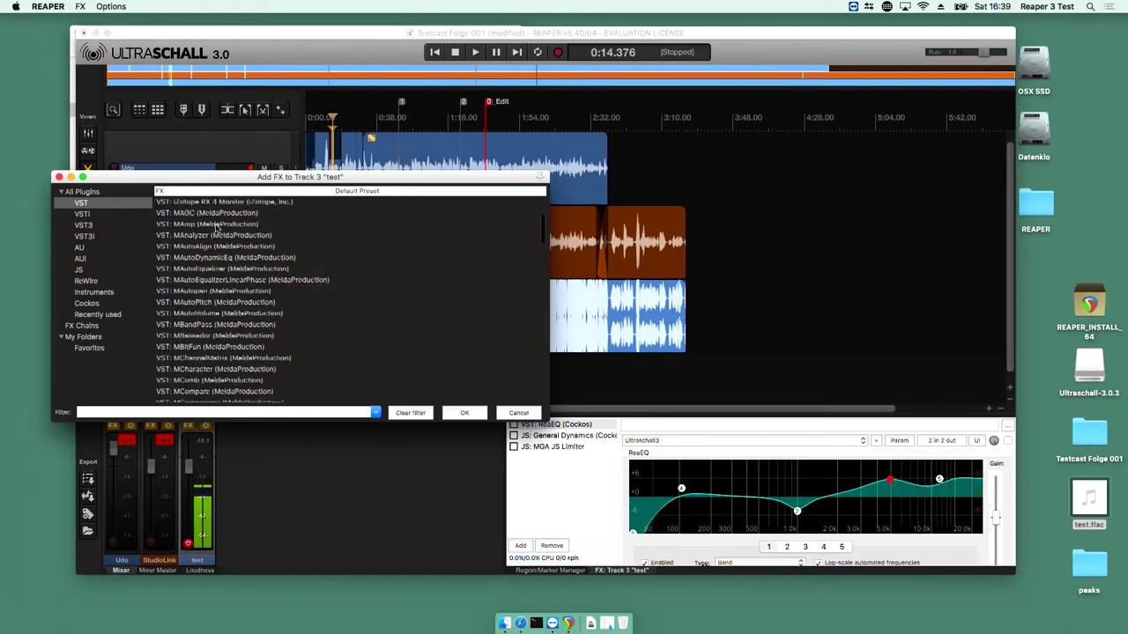
scroll(216, 227, "down", 10)
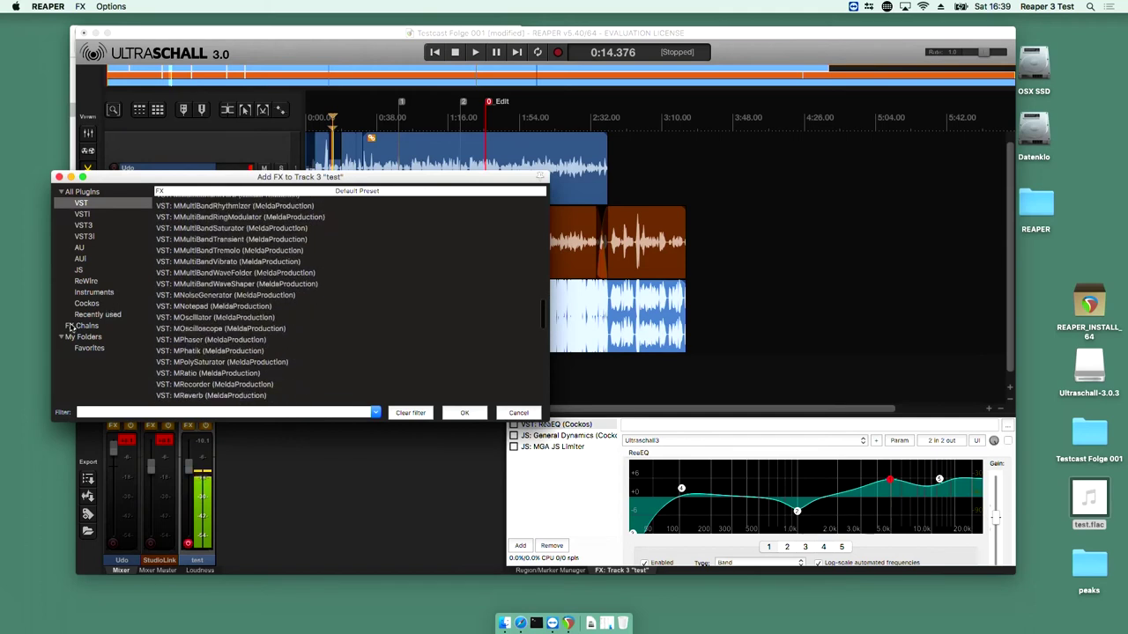
left_click(87, 292)
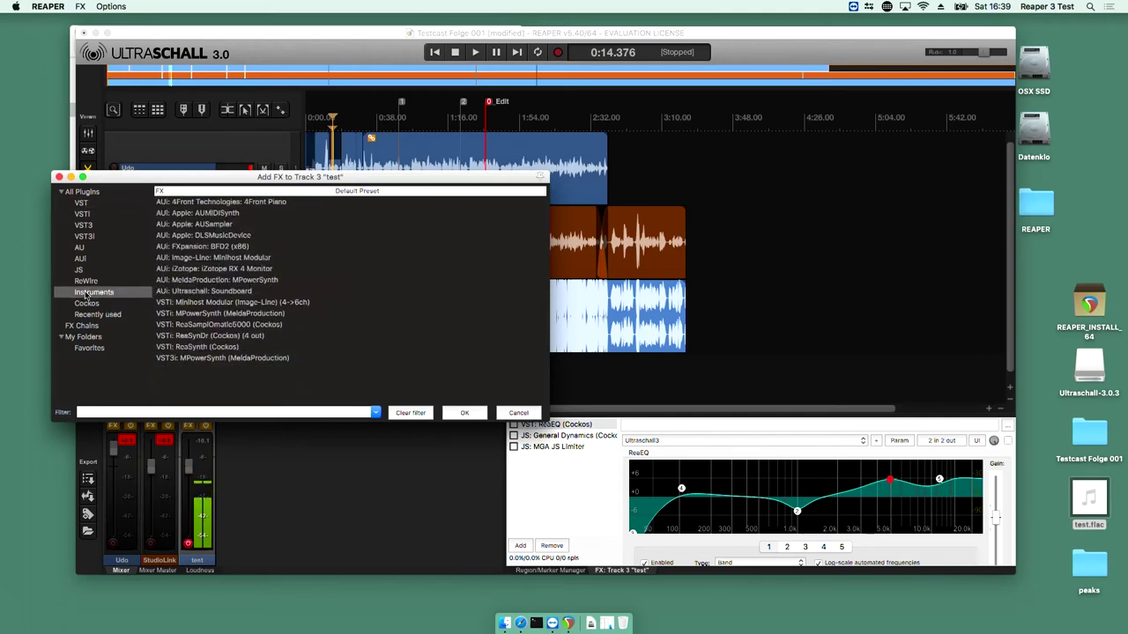
left_click(59, 177)
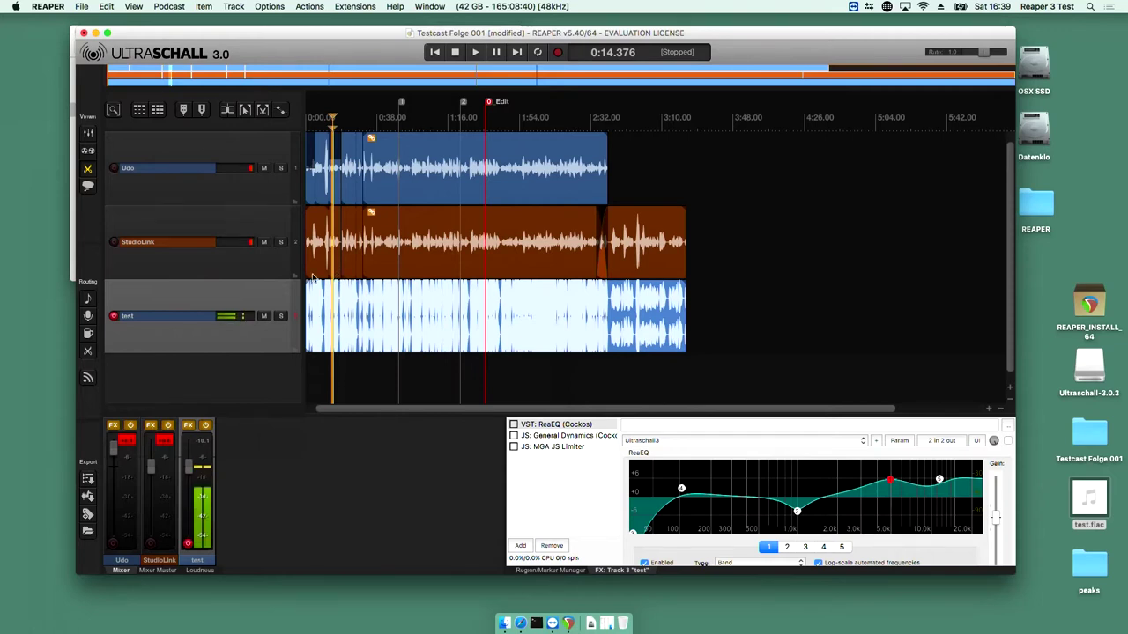
Export the chapter markers to a text file and check the saved chapters file in the Testcast Folge 001 folder
left_click(87, 480)
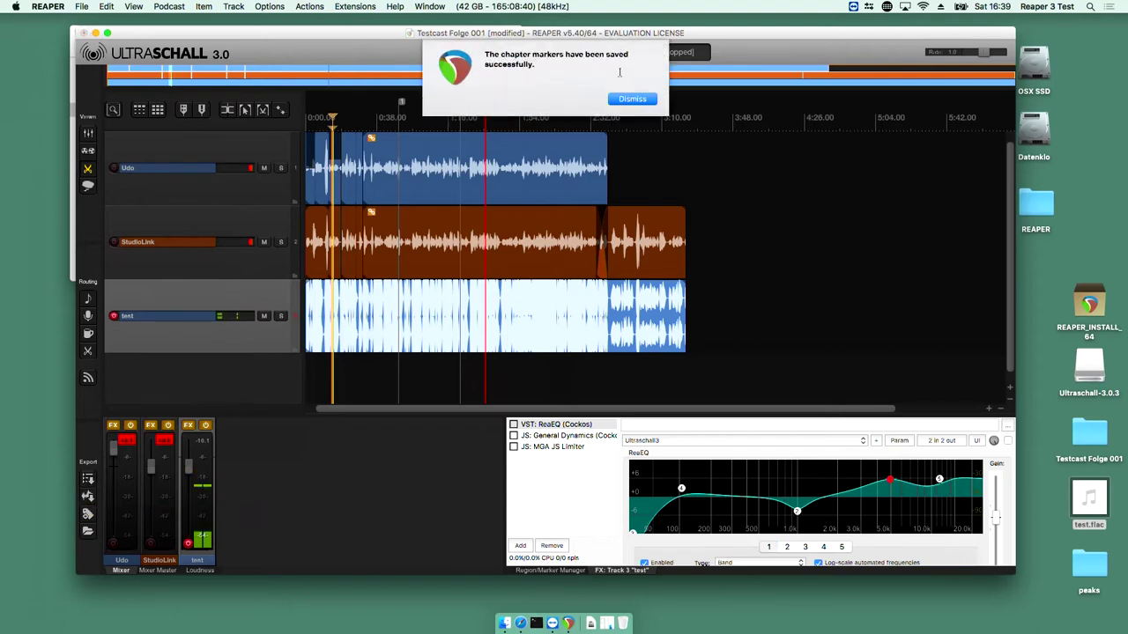
left_click(624, 102)
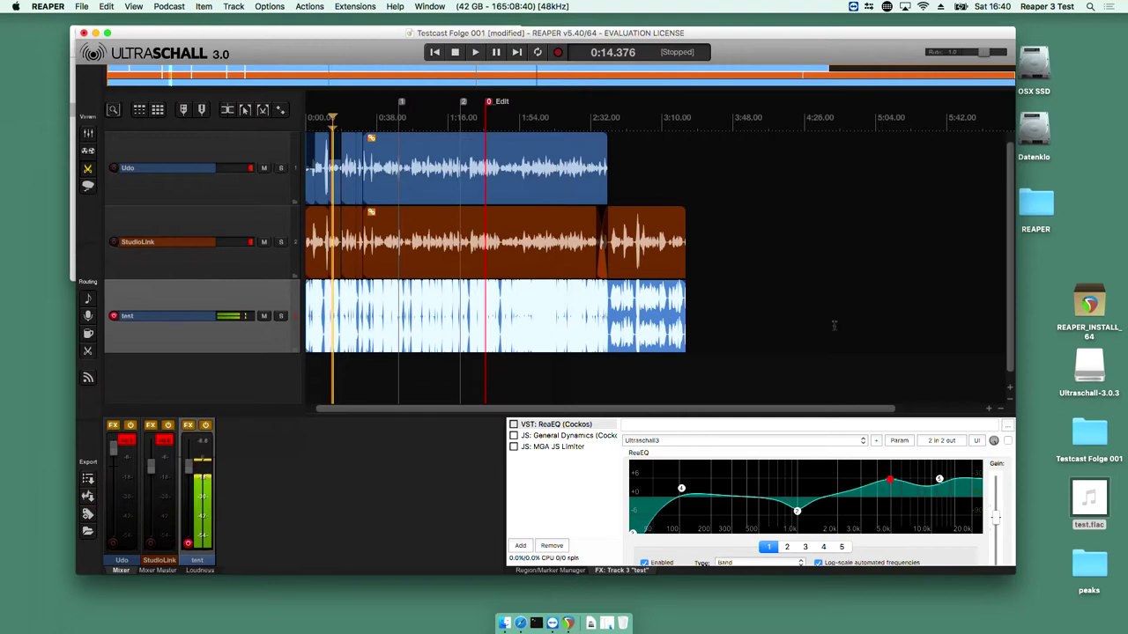
double_click(1089, 432)
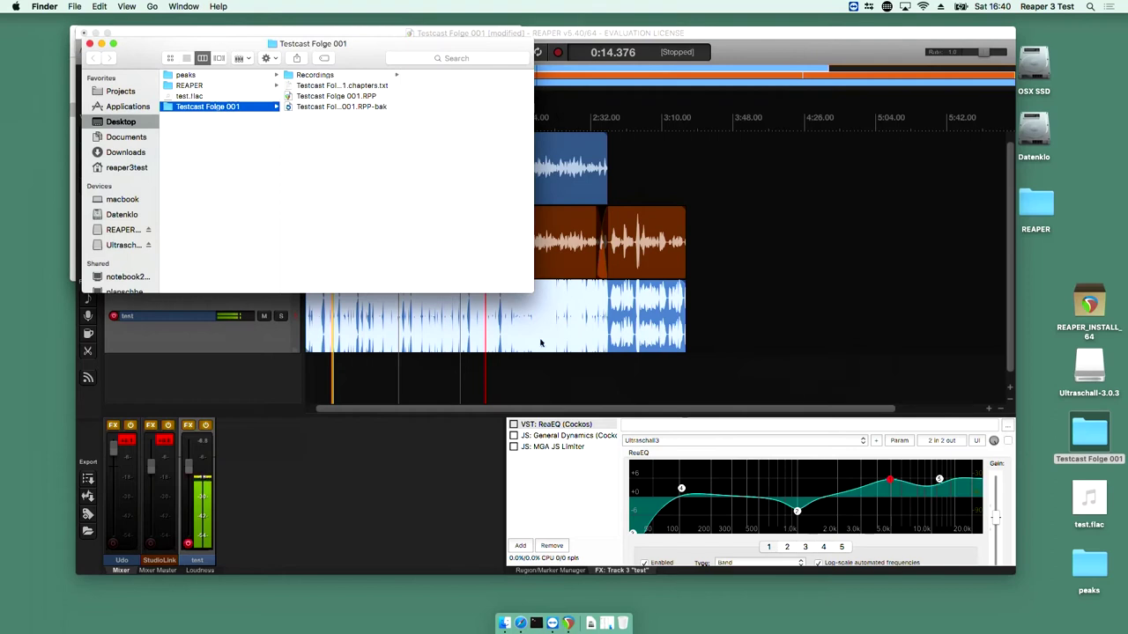
left_click(360, 86)
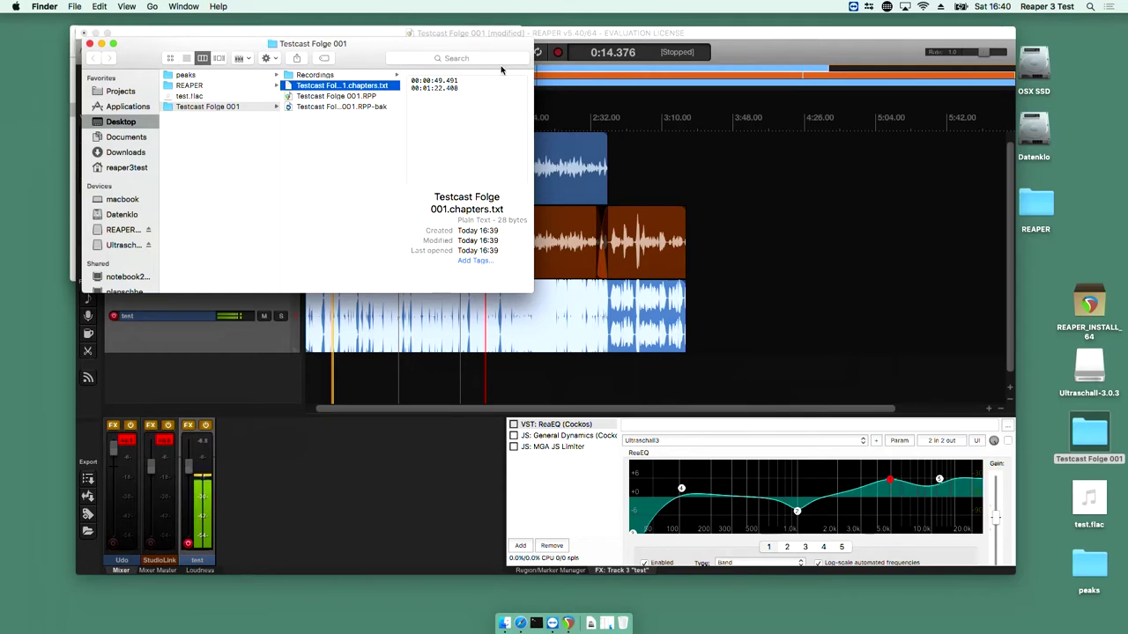
left_click(89, 44)
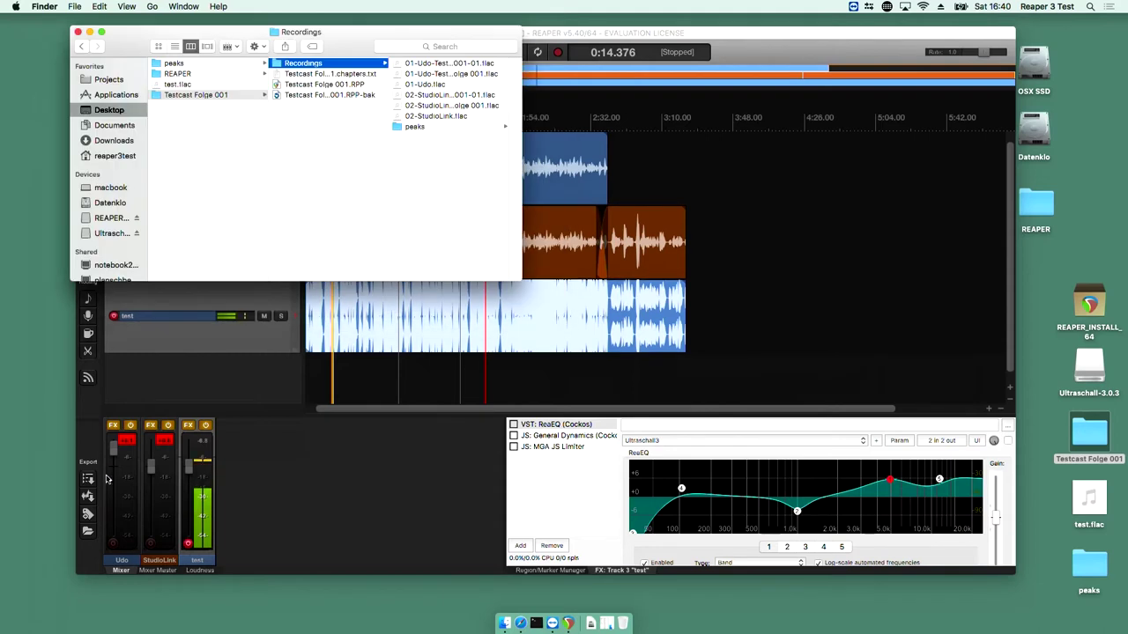
left_click(92, 497)
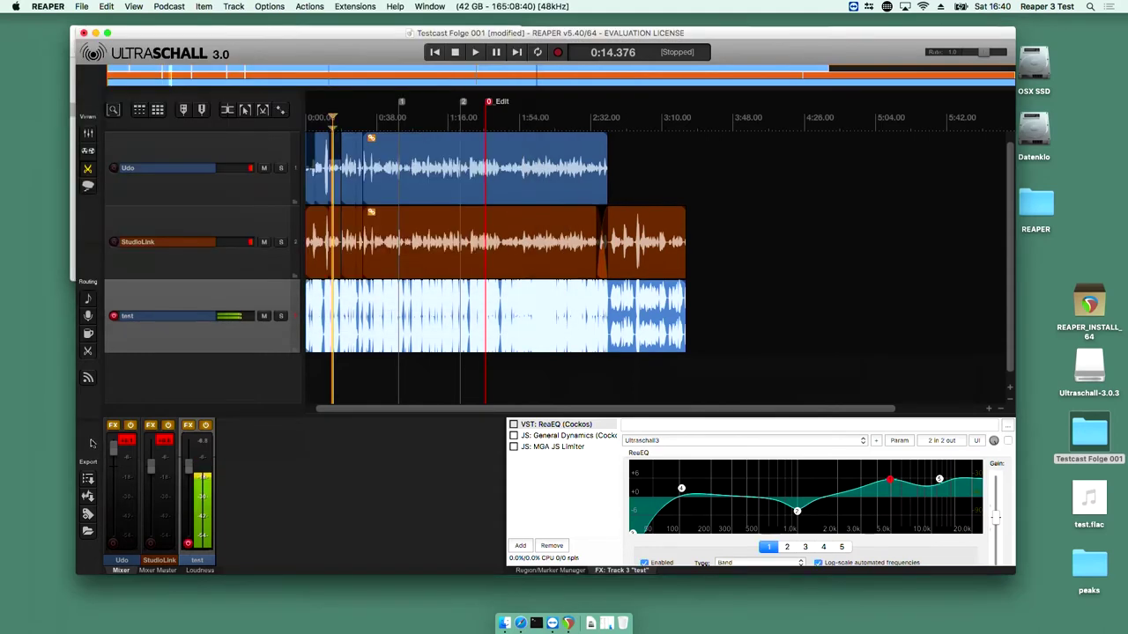
Open the Ultraschall Export Assistant and move it clear of the upper tracks
left_click(90, 518)
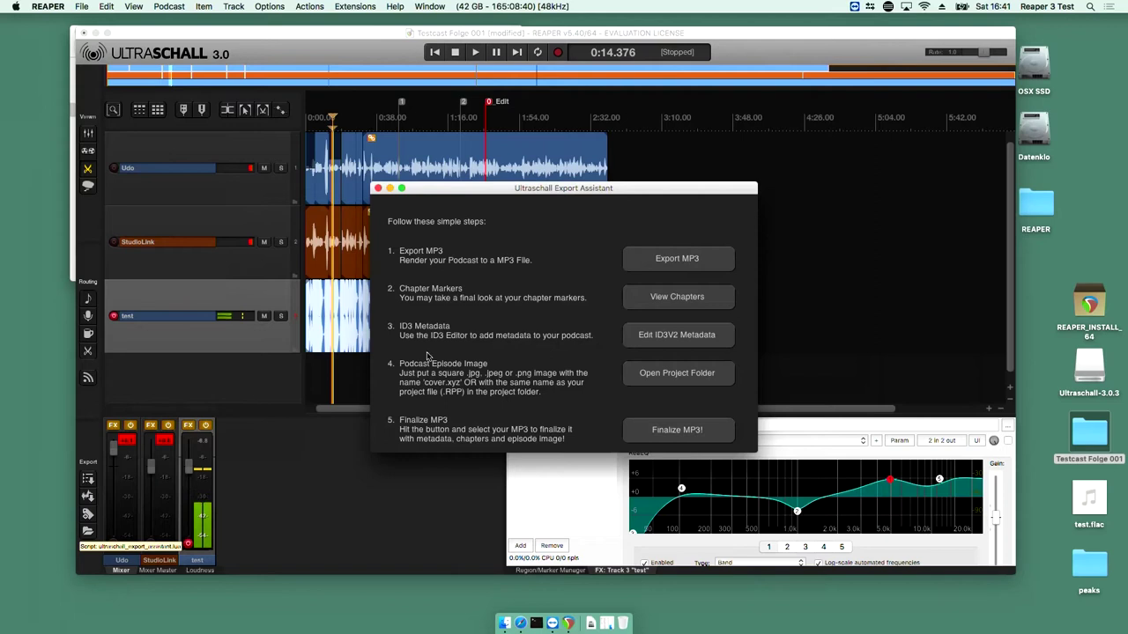
left_click_drag(562, 187, 457, 257)
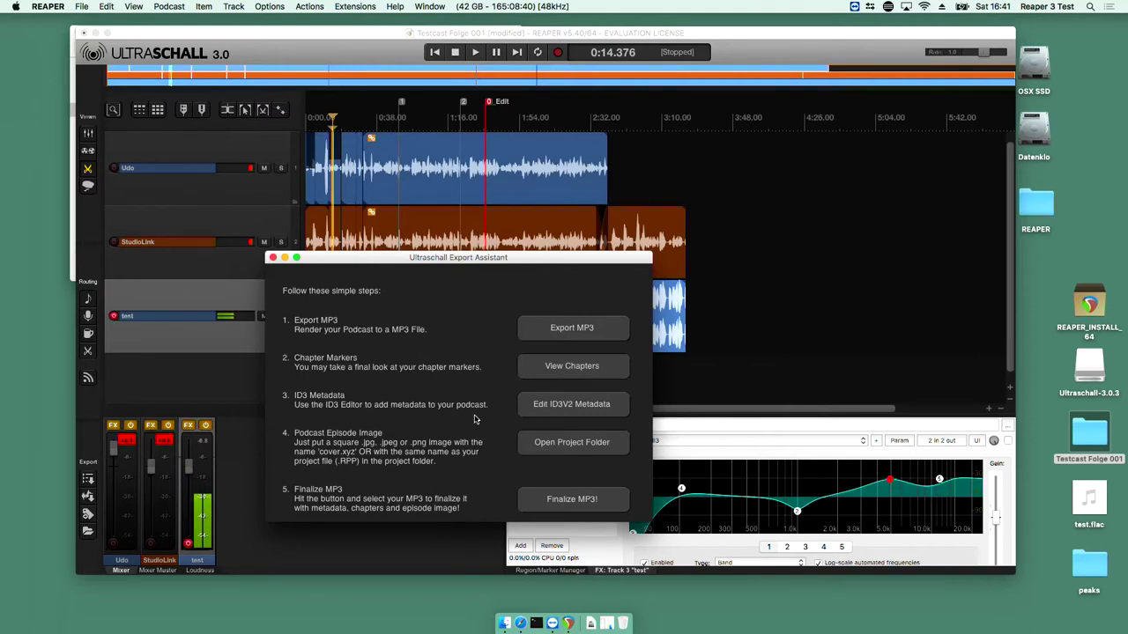
Examine the export assistant's ID3 metadata form, MP3 render settings and file selection for finalizing, without making changes
left_click(531, 407)
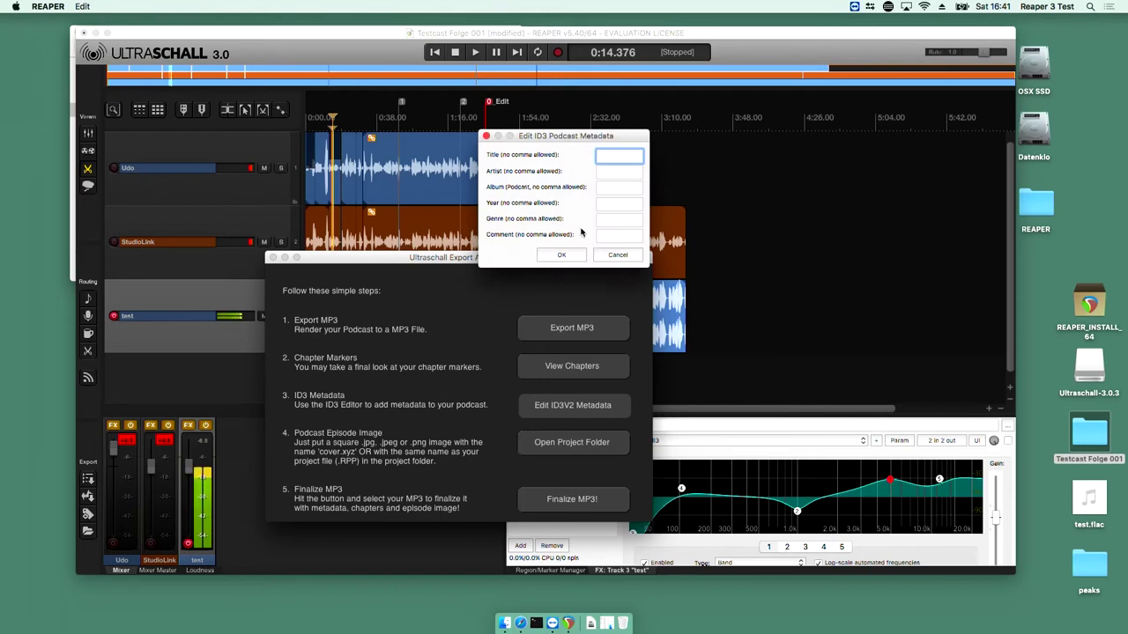
left_click(619, 256)
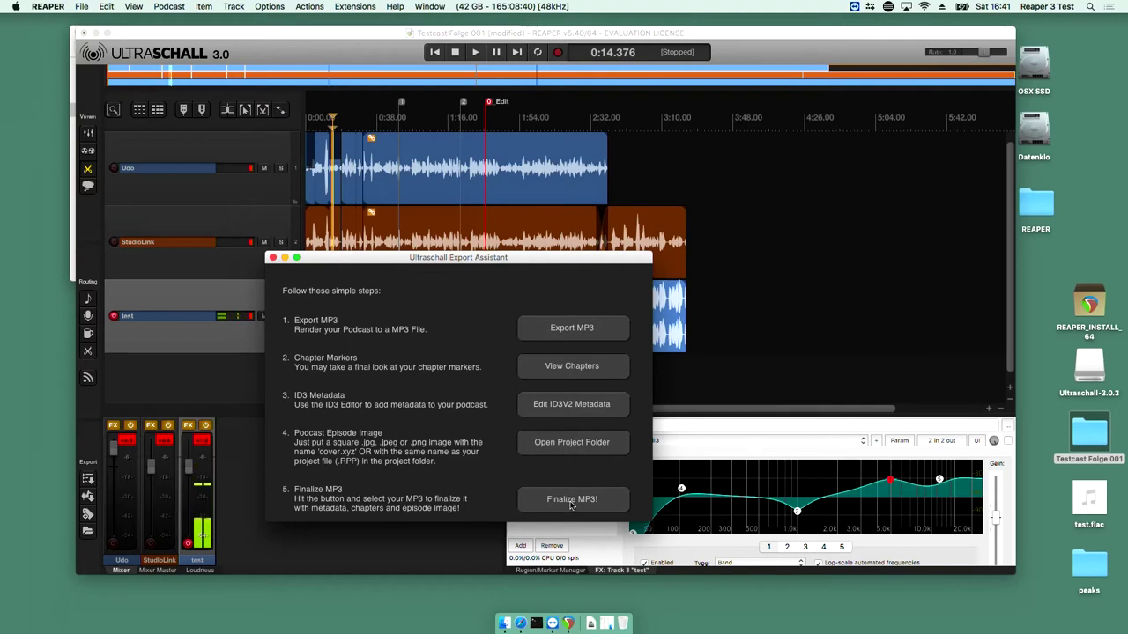
left_click(557, 326)
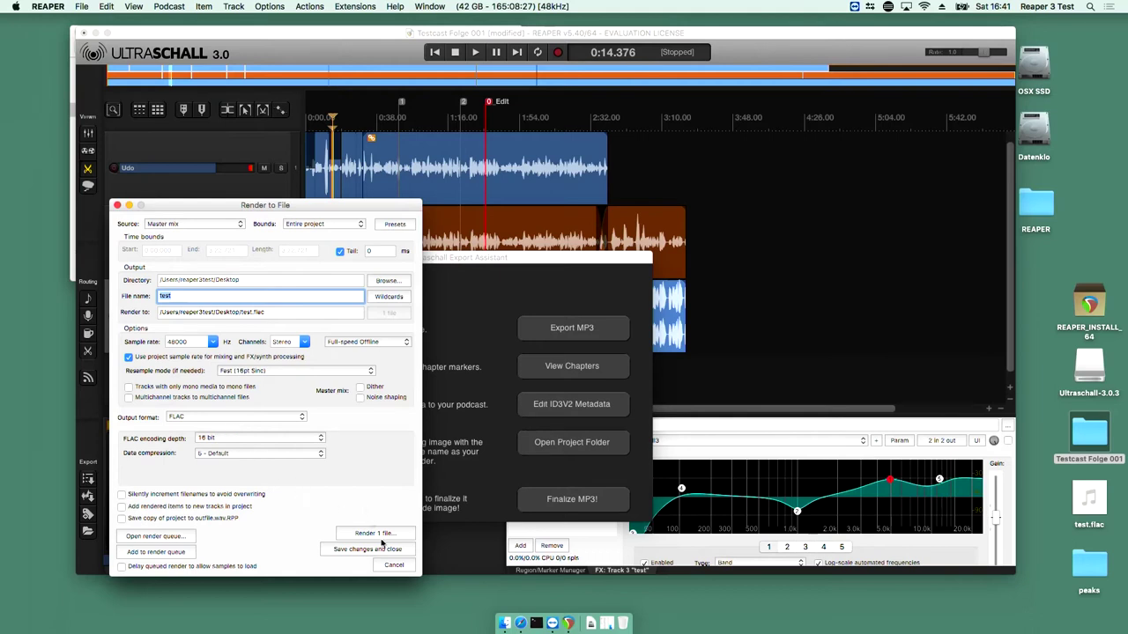
left_click(394, 565)
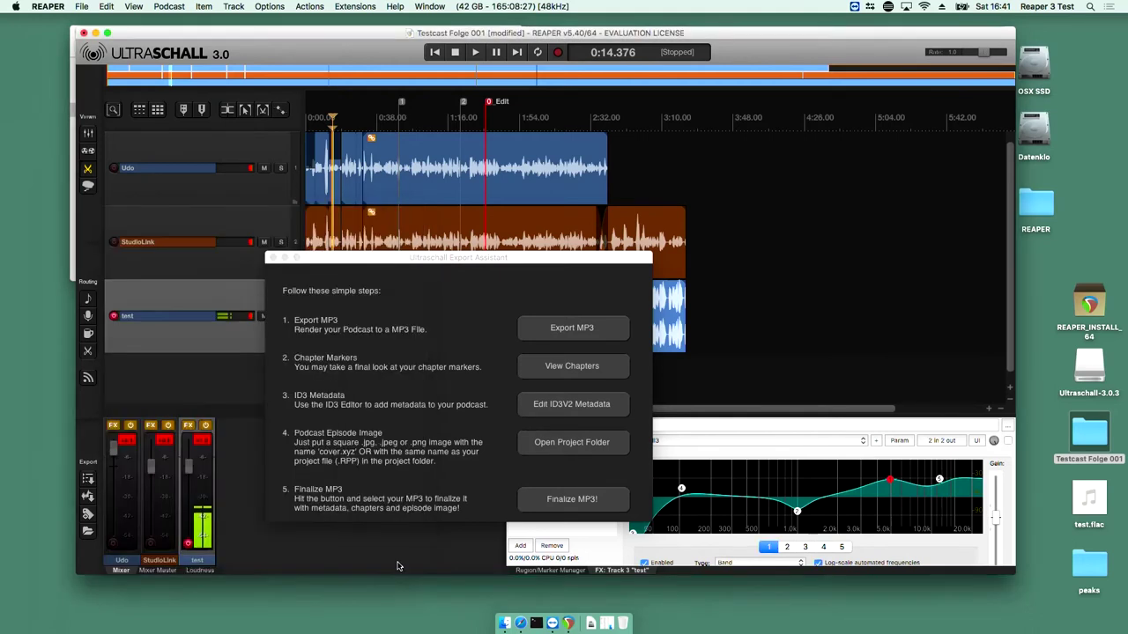
left_click(575, 499)
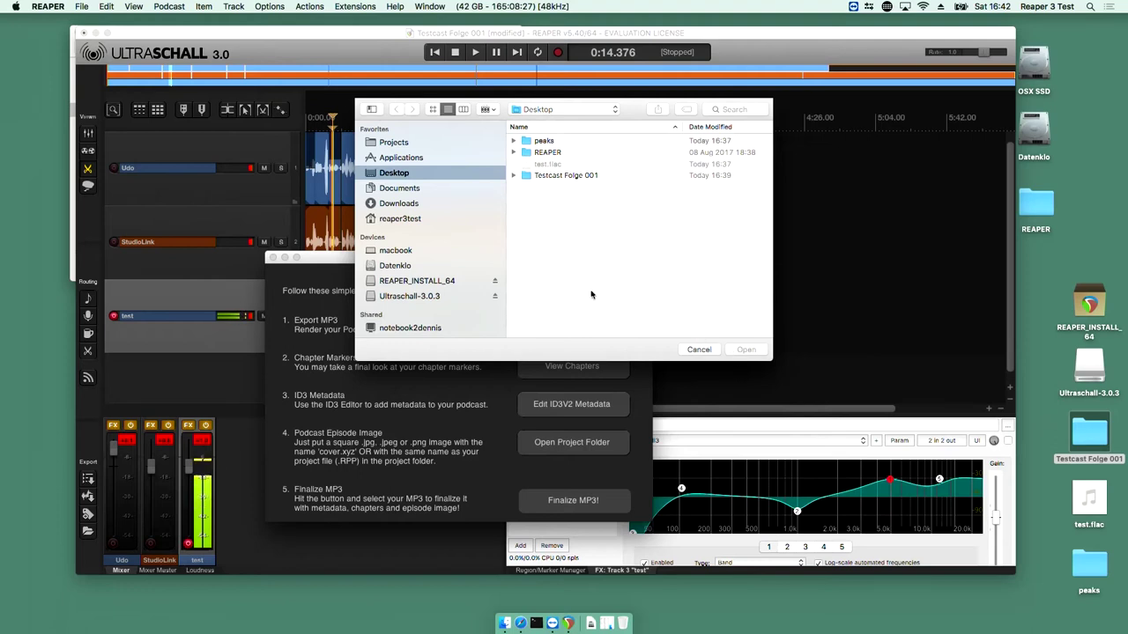
left_click(708, 351)
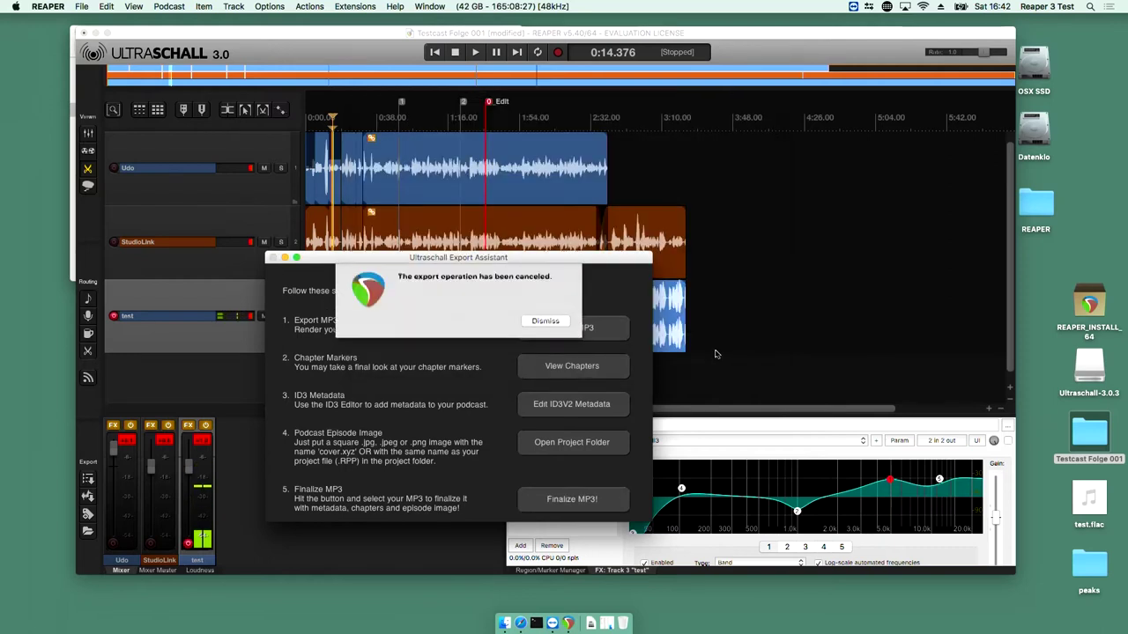
left_click(546, 324)
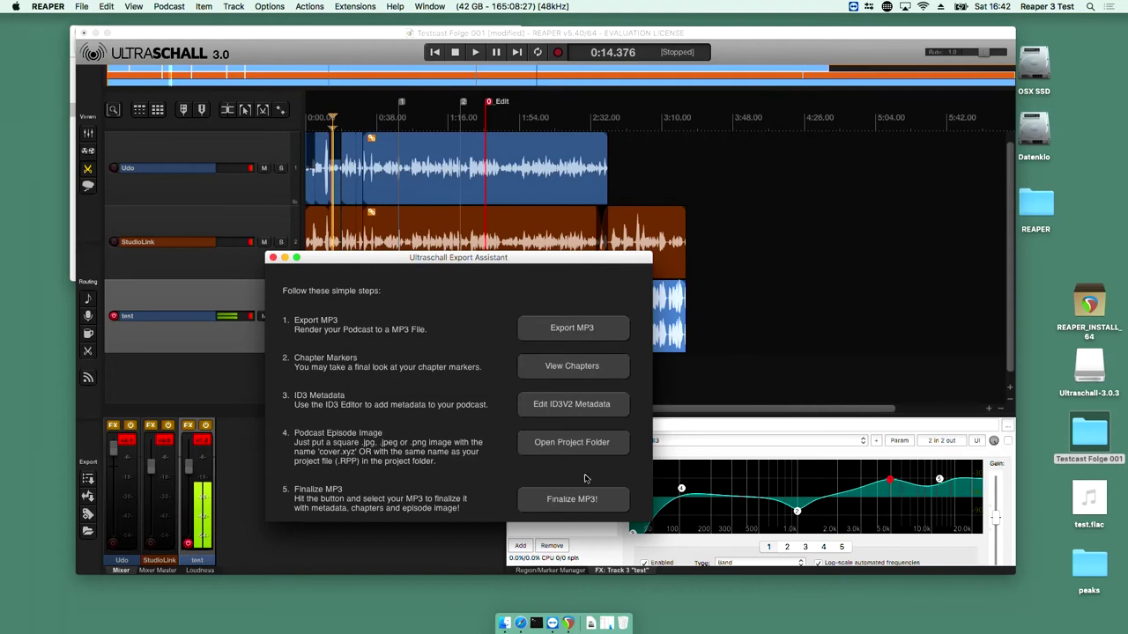
Render the master mix of the entire project to the Desktop as test in MP3 format using the LAME encoder
left_click(598, 327)
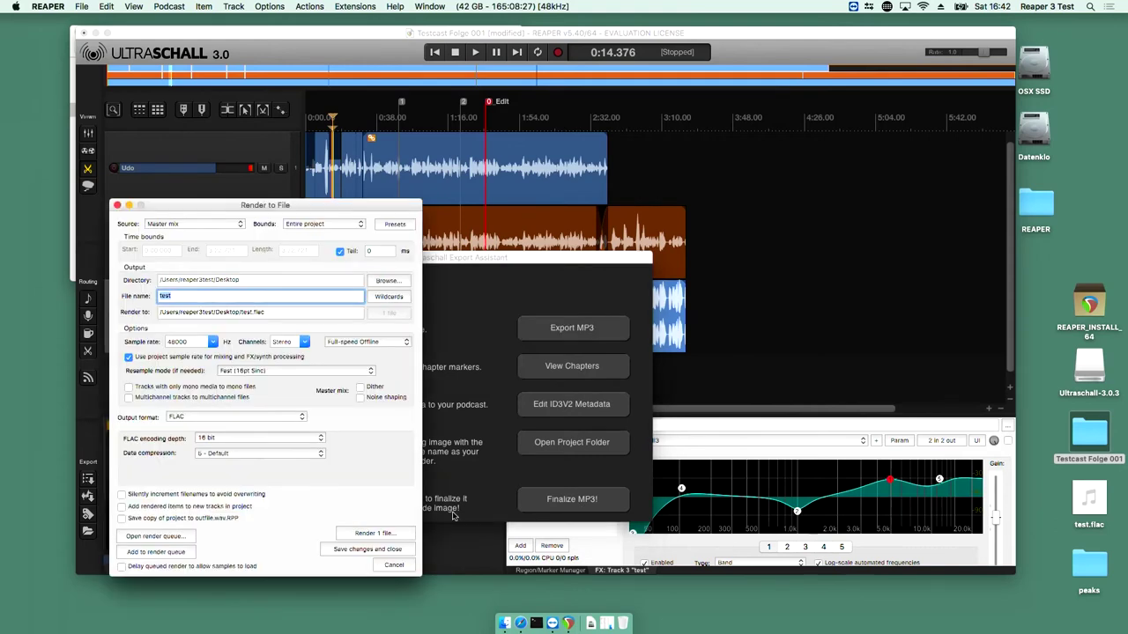
left_click(293, 422)
left_click(283, 427)
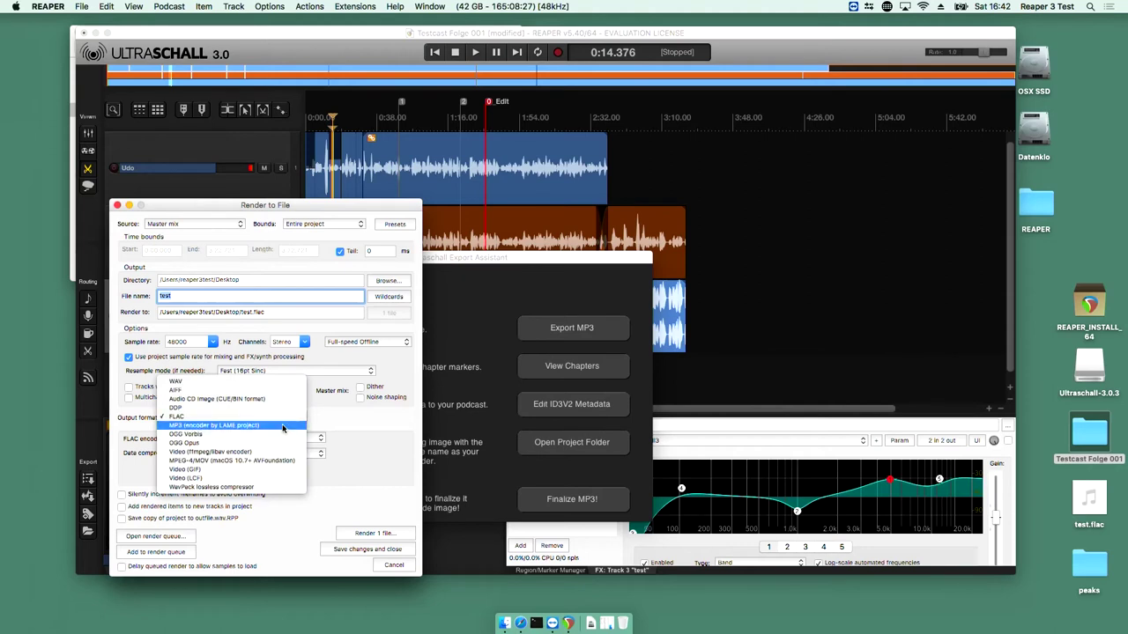
left_click(399, 533)
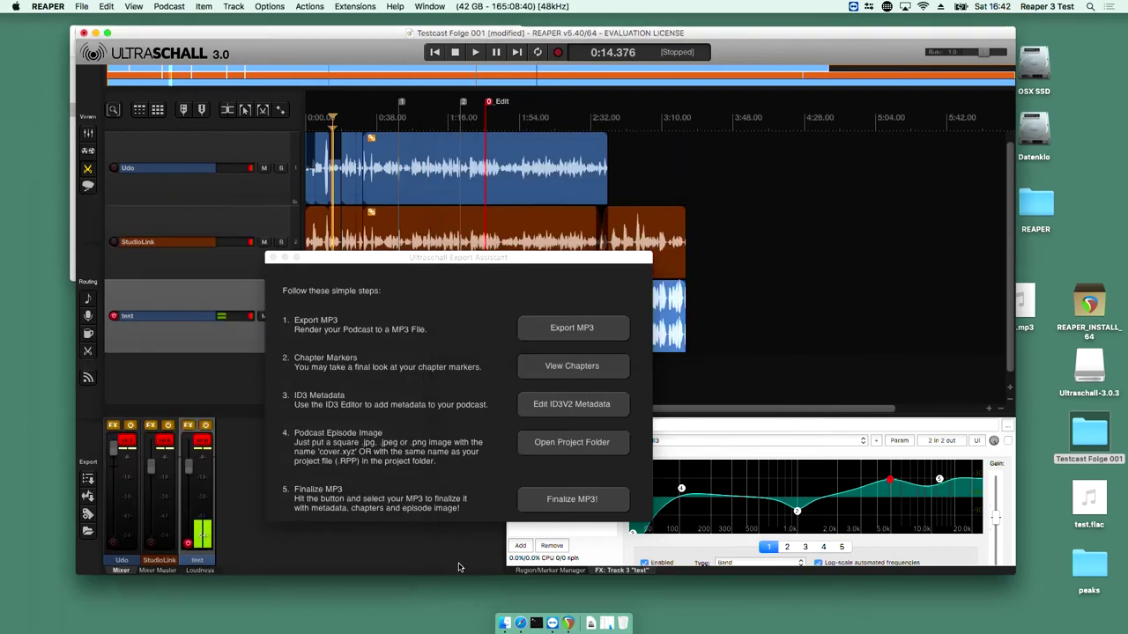
Review the chapter marker list and fill in the ID3 metadata with title test, the artist's name and album hund
left_click(547, 369)
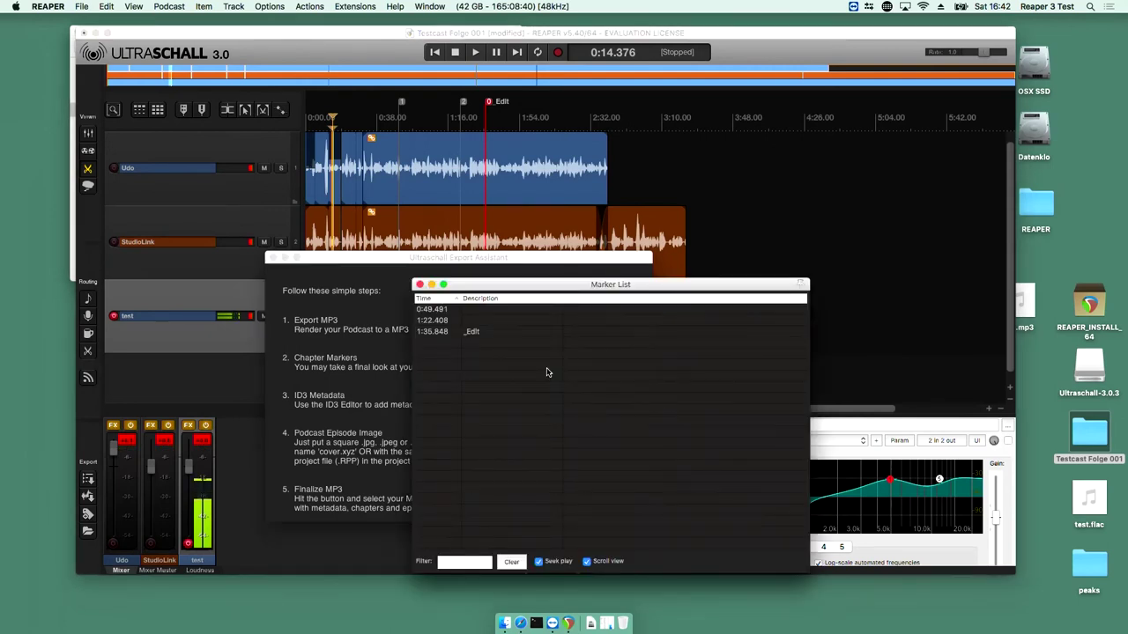
left_click(420, 285)
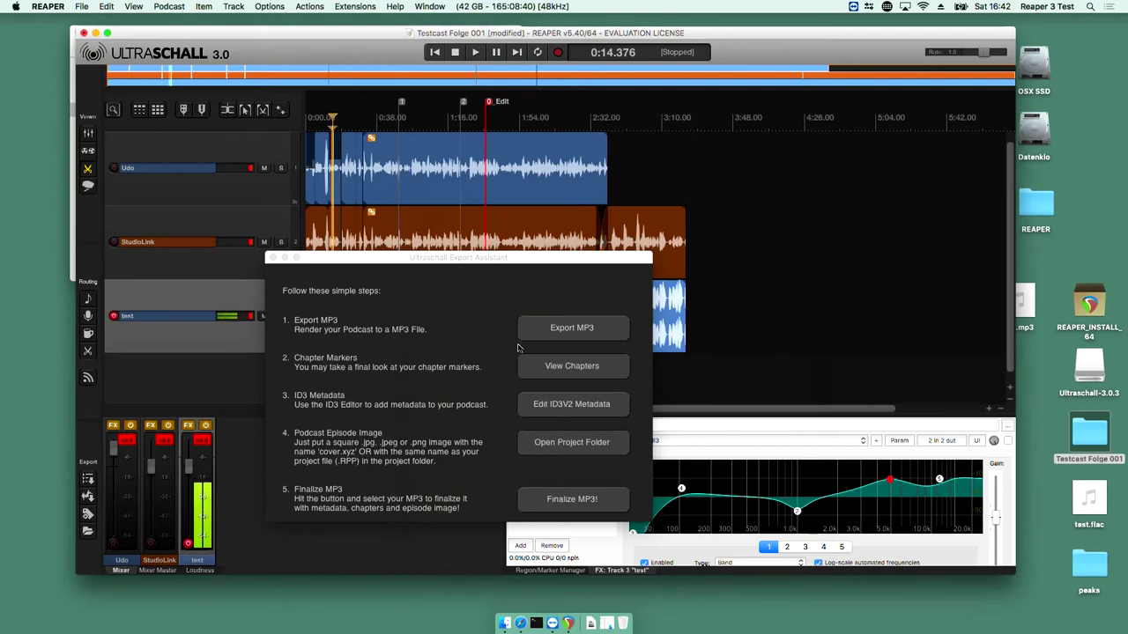
left_click(548, 407)
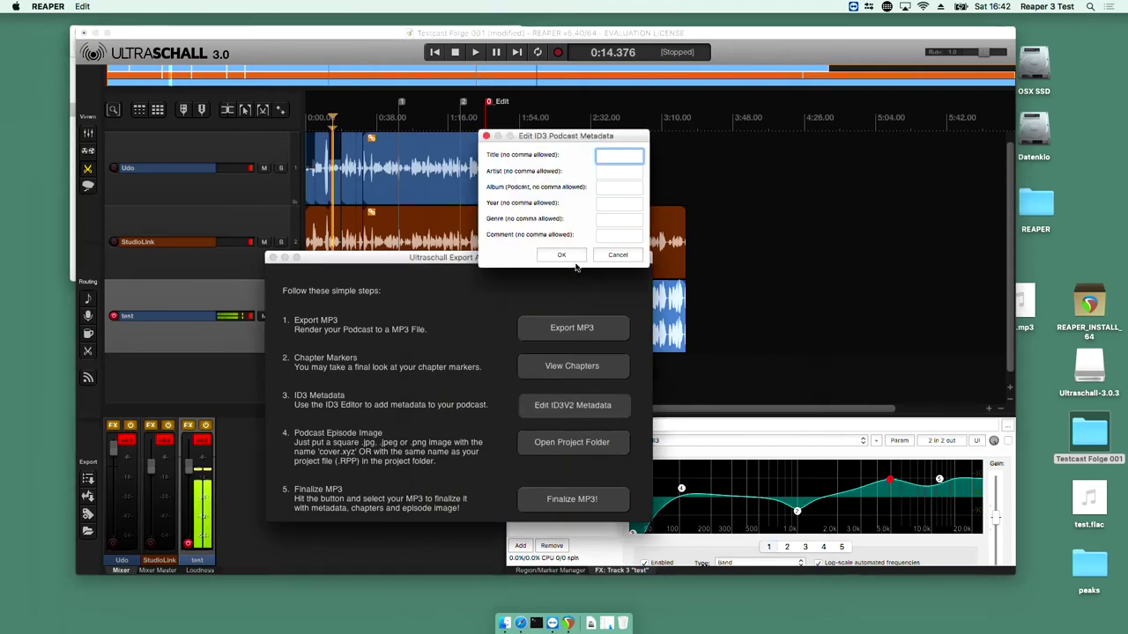
type("test")
key("Tab")
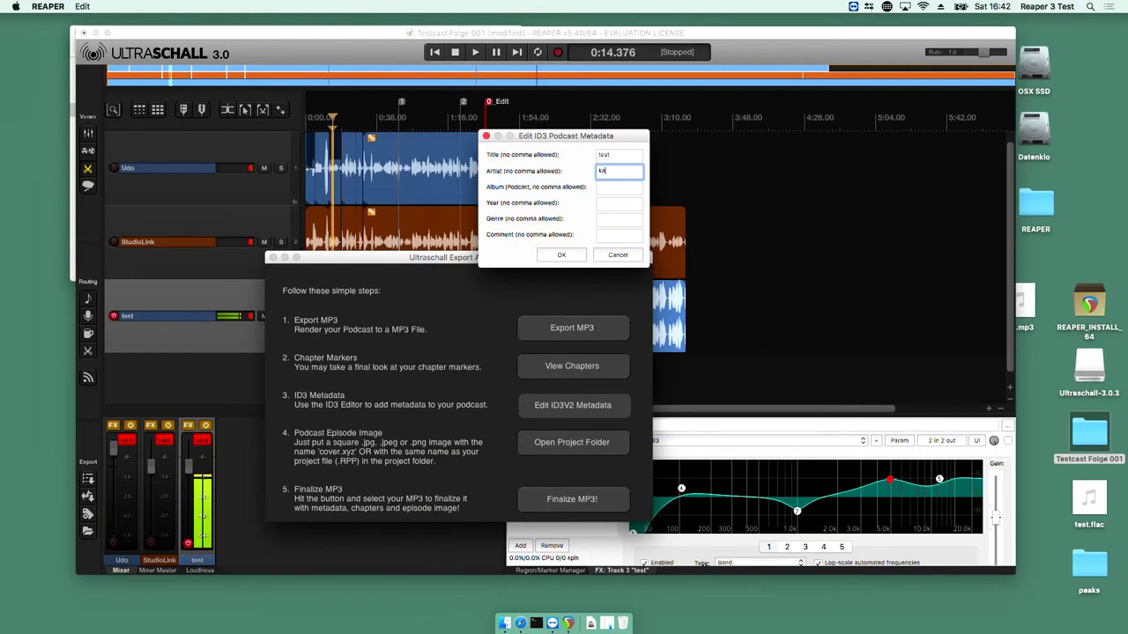
key("Tab")
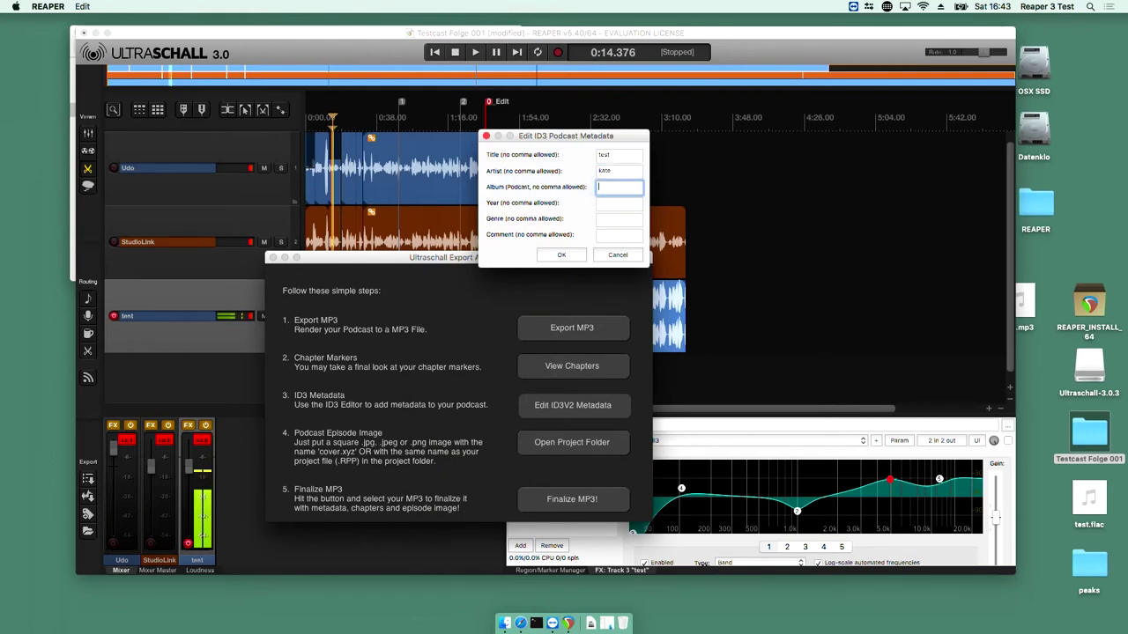
type("hund")
left_click(561, 254)
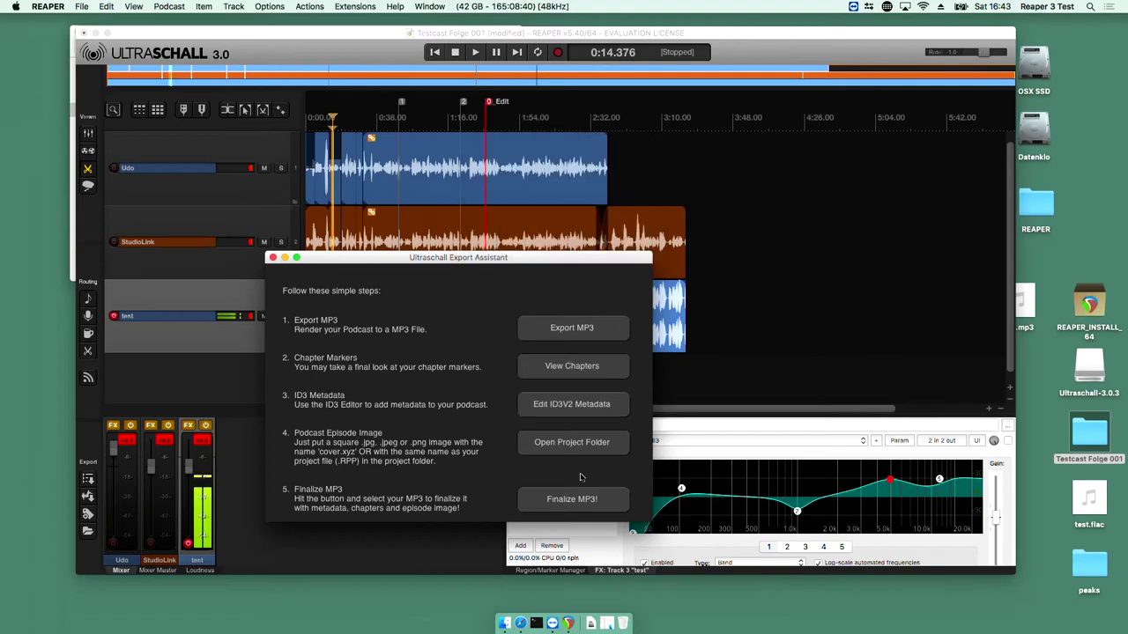
Finalize test.mp3 from the Desktop with the export assistant so it receives the metadata and chapters
left_click(582, 499)
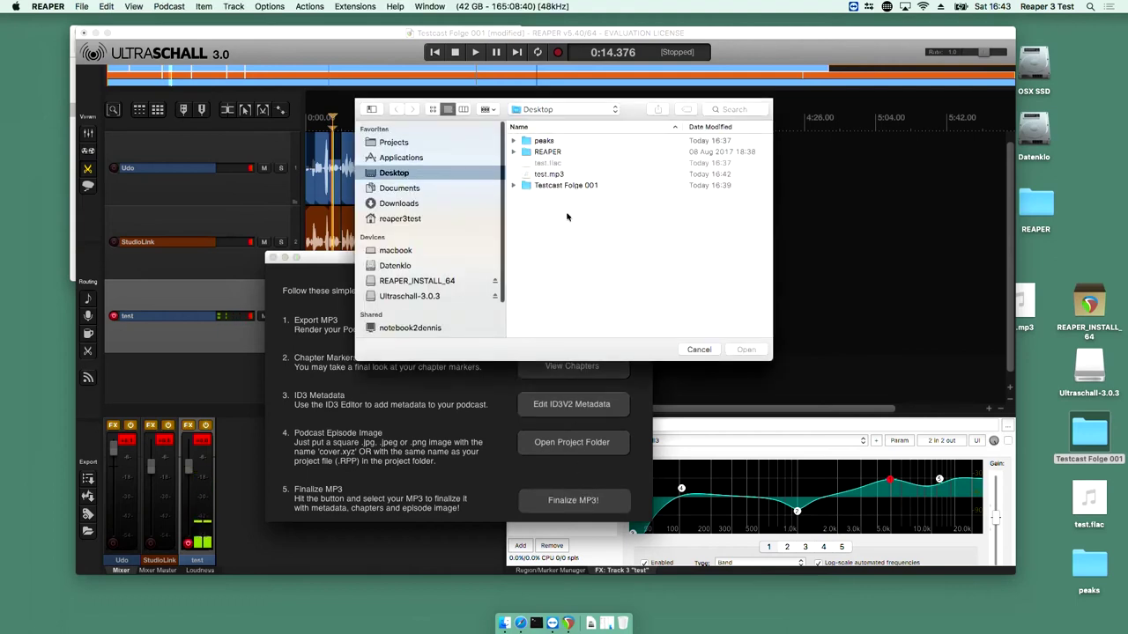
left_click(554, 175)
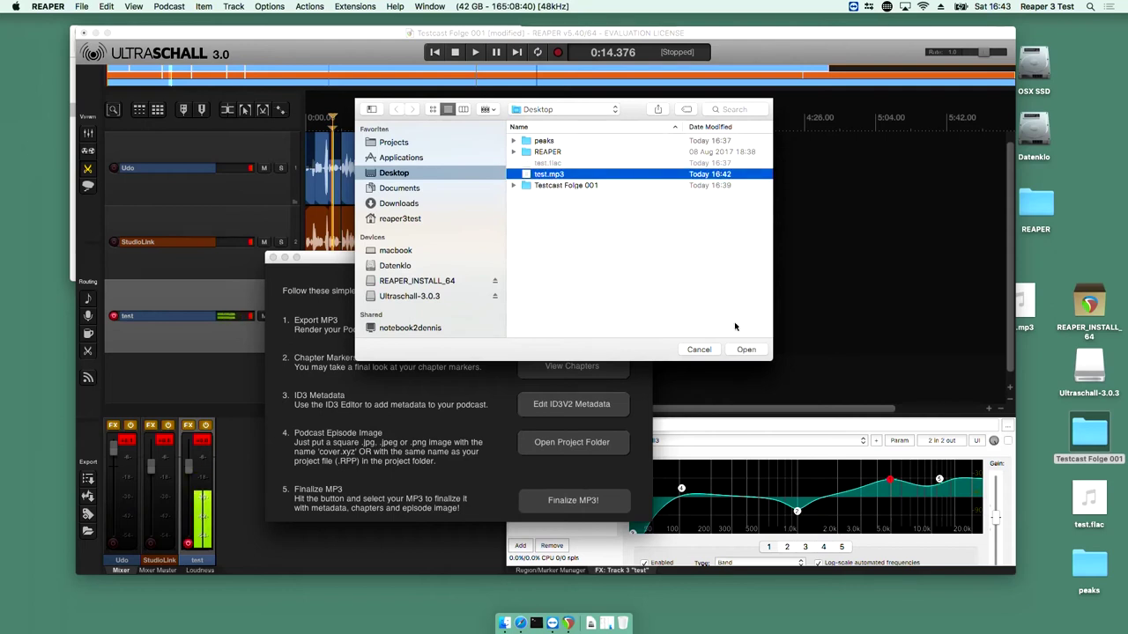
left_click(745, 350)
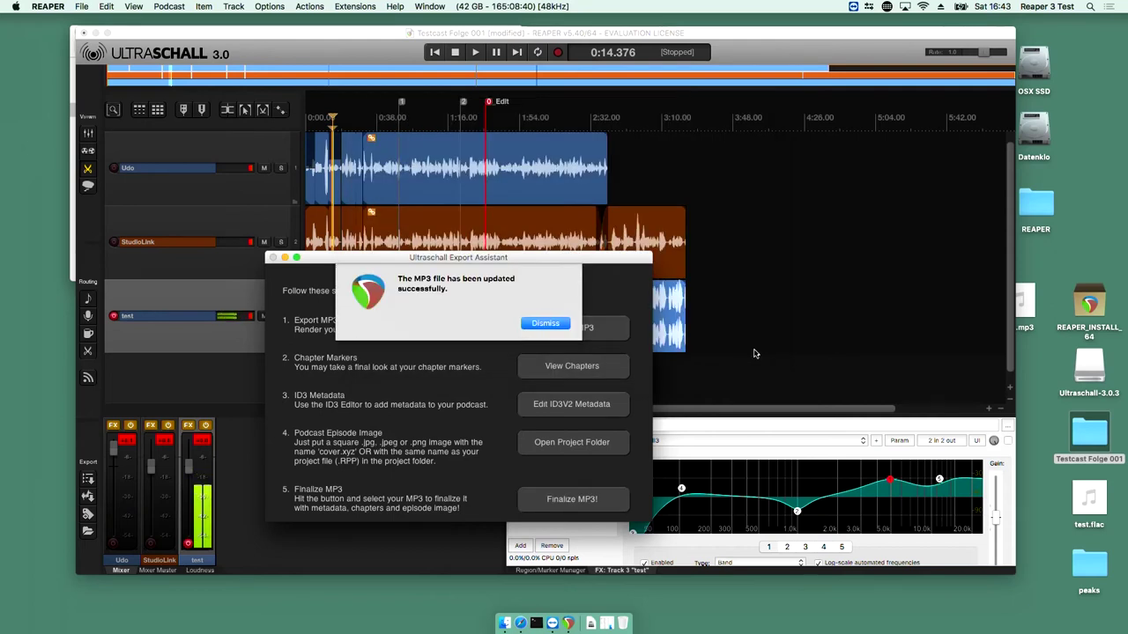
left_click(546, 324)
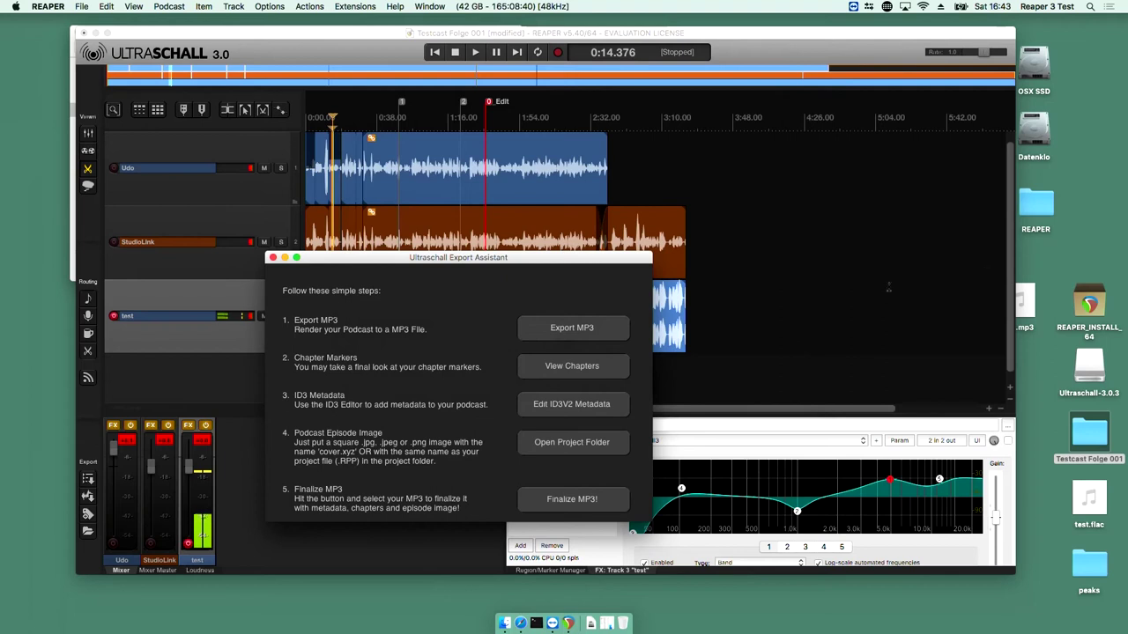
Switch to Terminal and clear the restored session output
left_click(1023, 301)
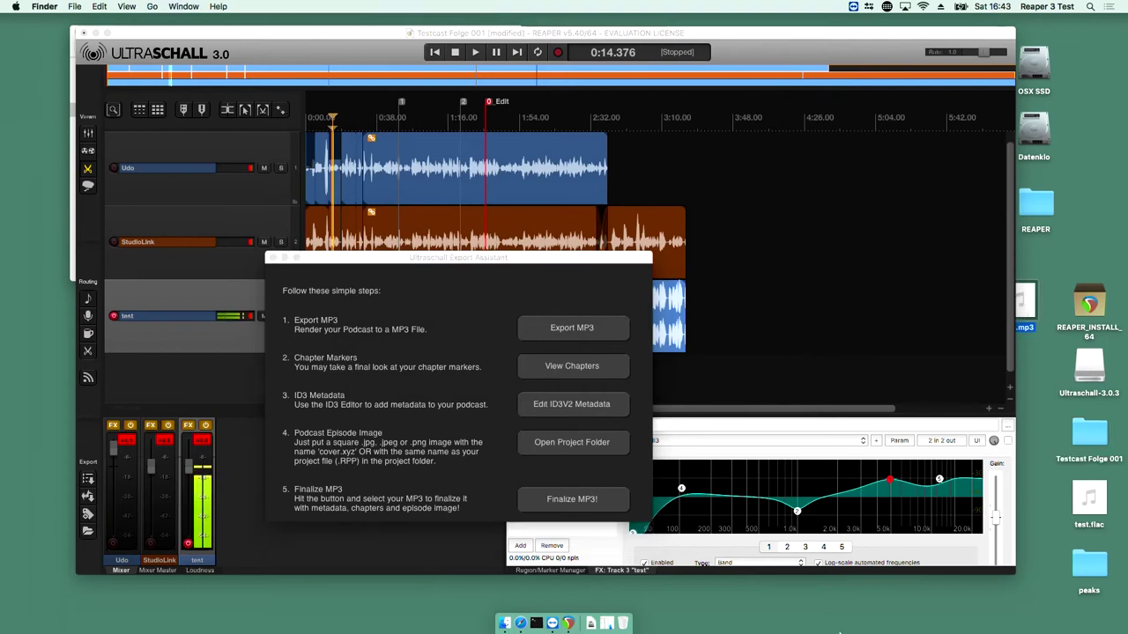
key("super+space")
type("term")
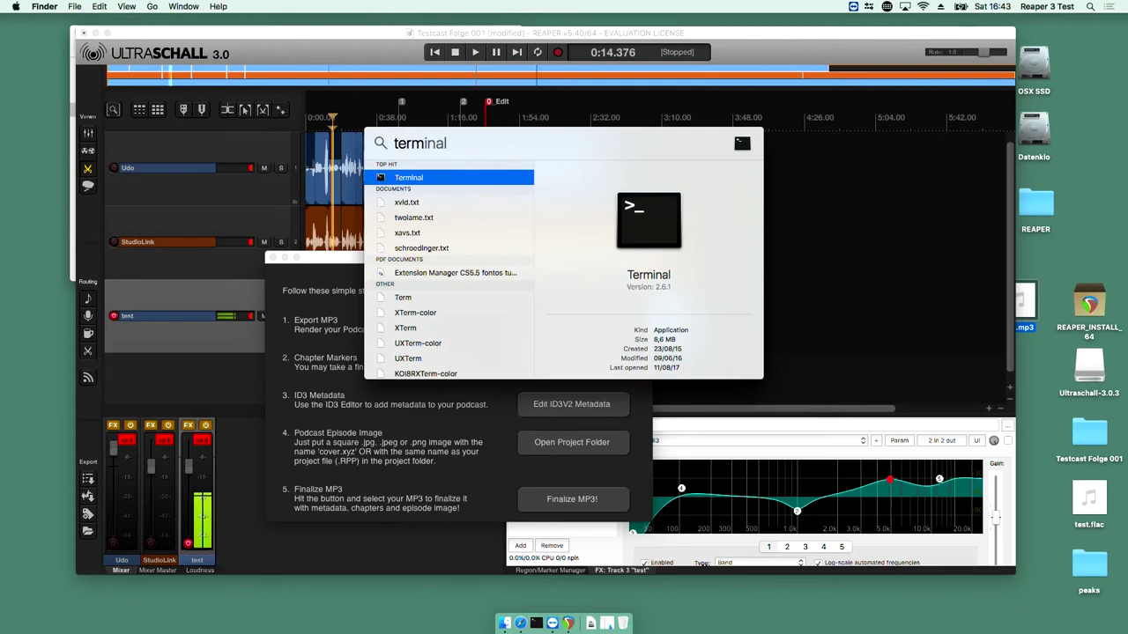
key("Return")
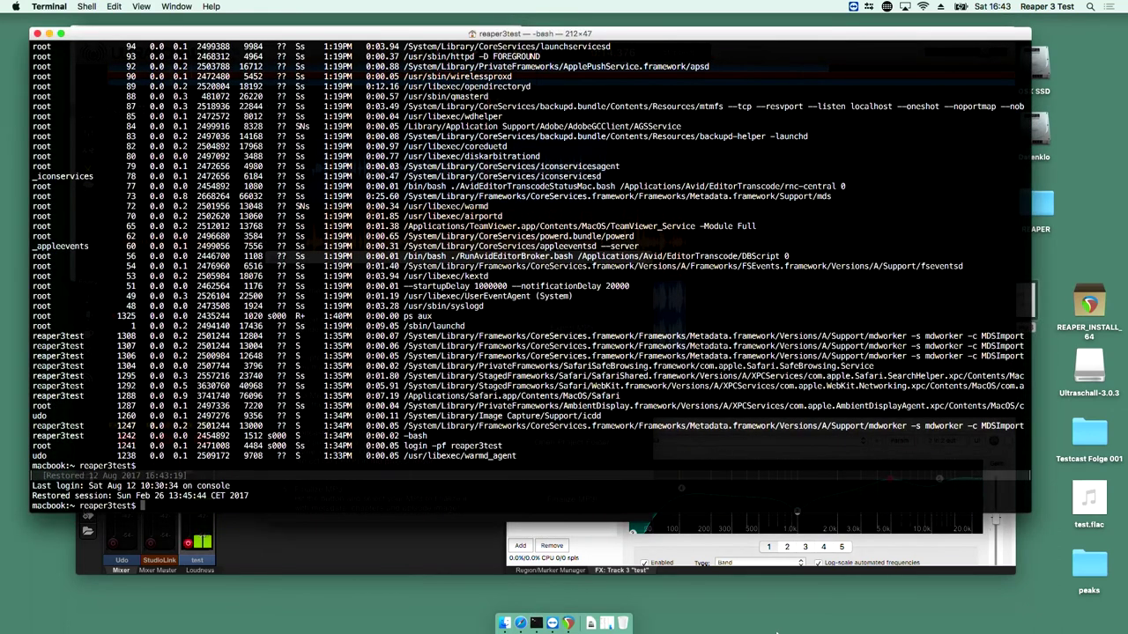
type("clear")
key("Return")
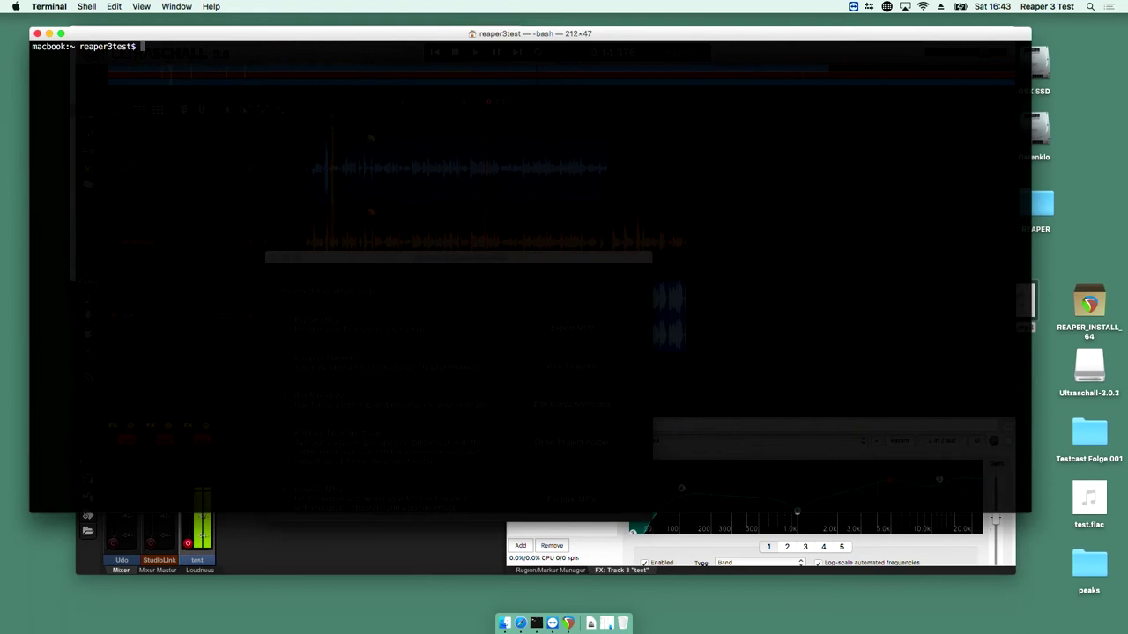
Run mediainfo on the Desktop's test.mp3 to inspect its metadata, making the terminal window smaller to reach the file and repositioning it
type("mediainfo")
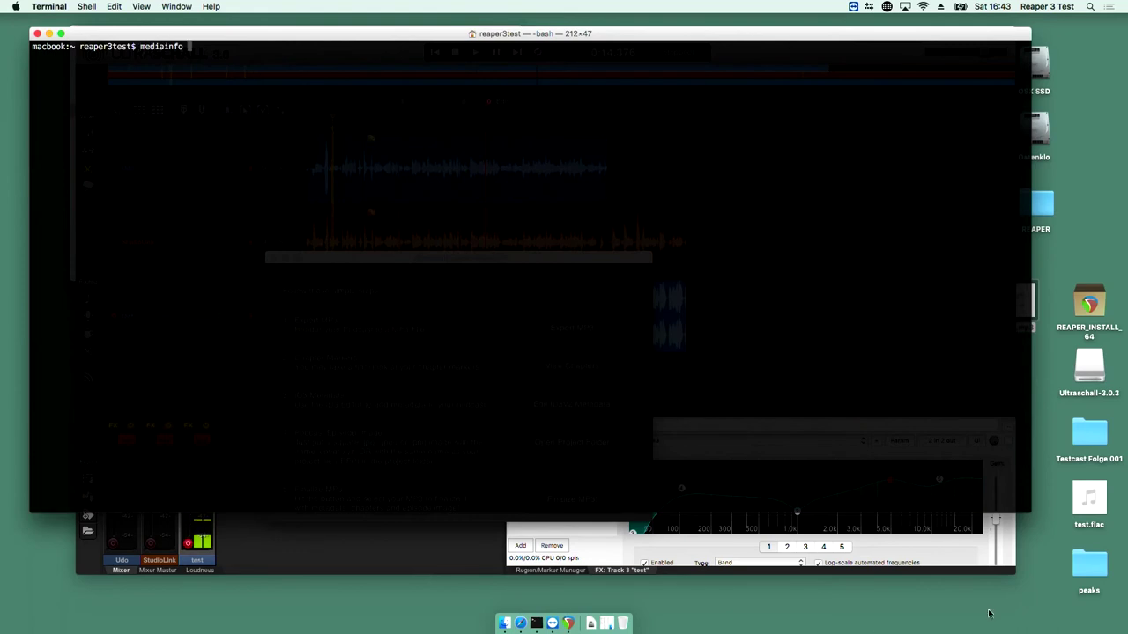
left_click(1036, 326)
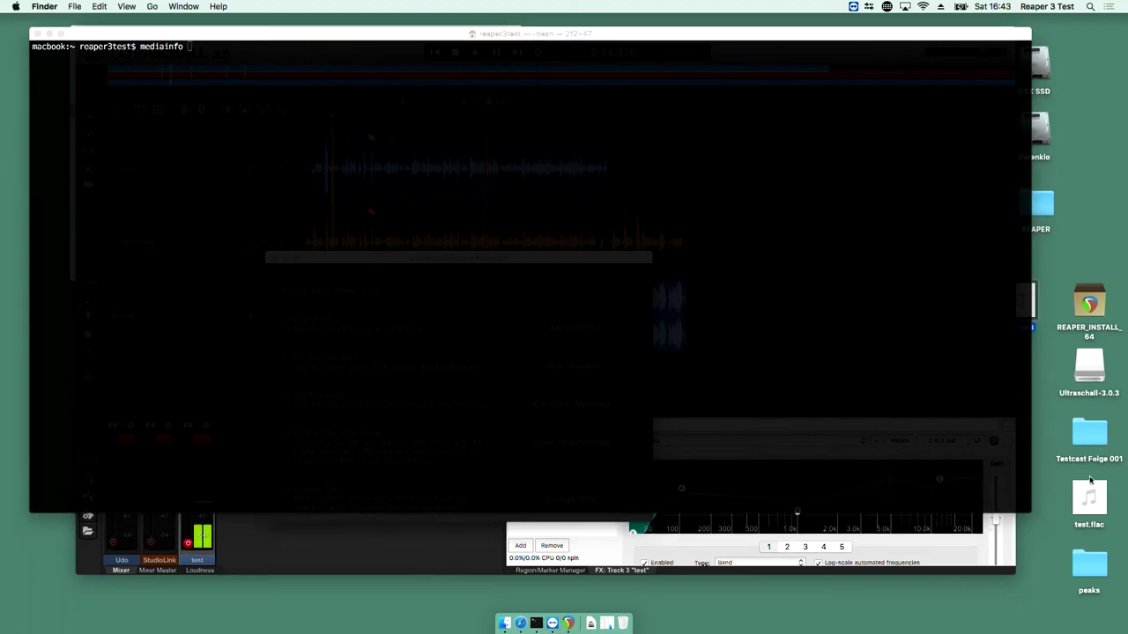
left_click_drag(1027, 512, 1015, 486)
left_click_drag(1022, 304, 704, 323)
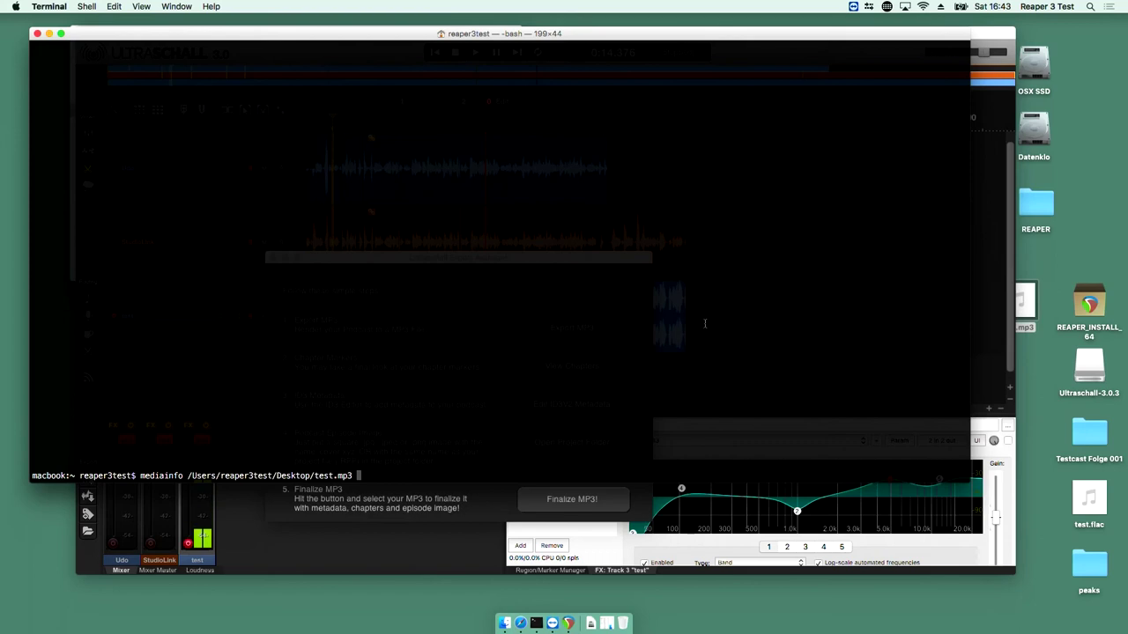
key("Return")
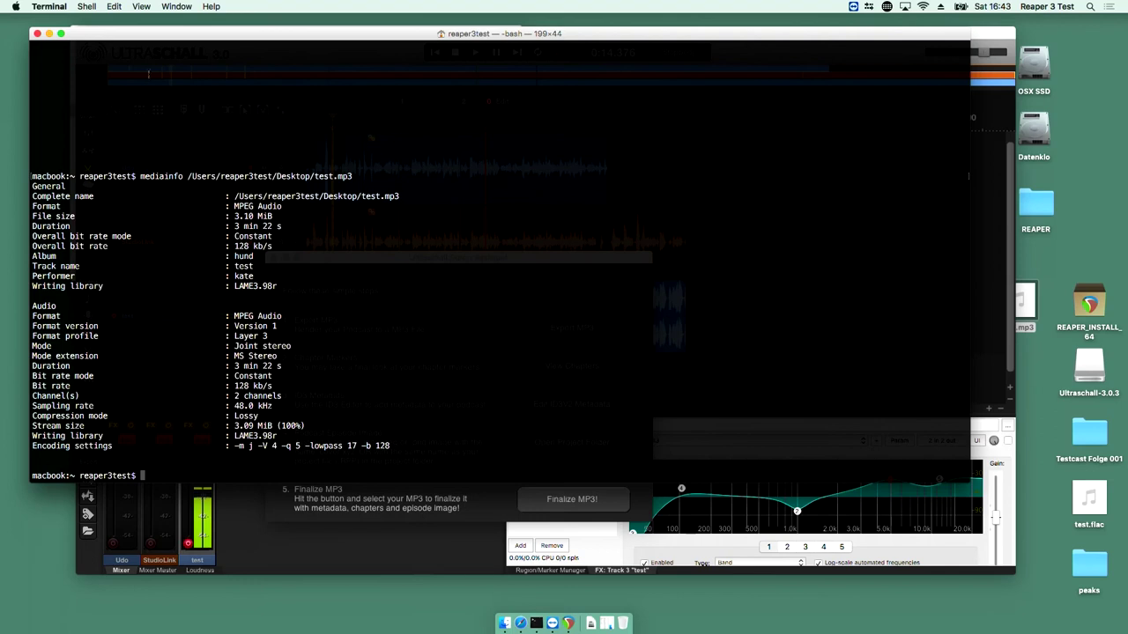
left_click_drag(164, 37, 244, 81)
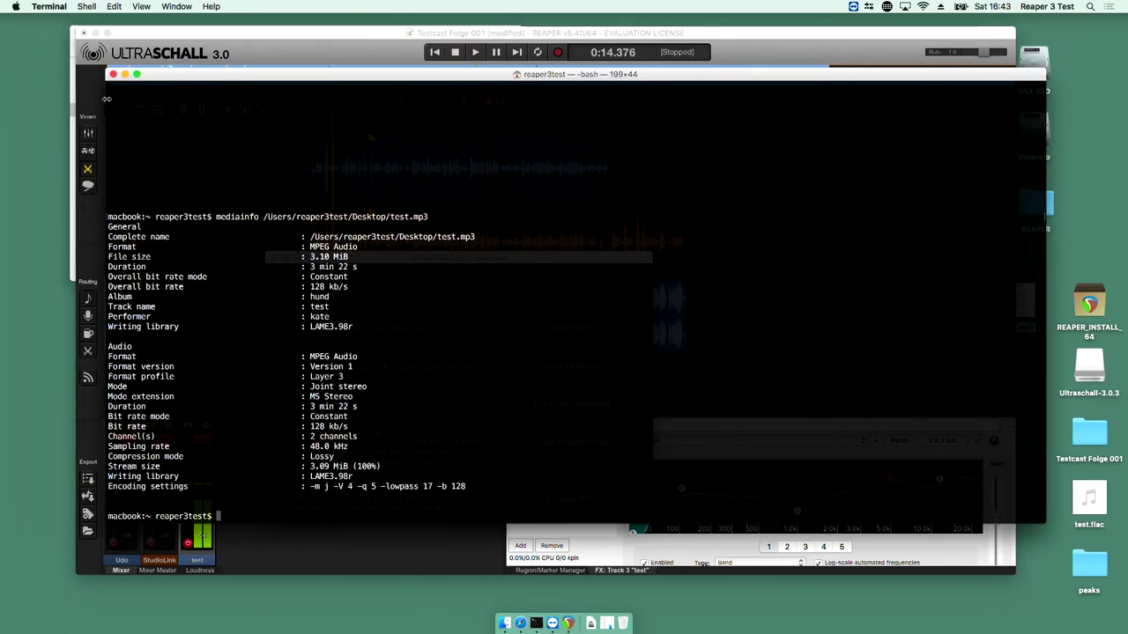